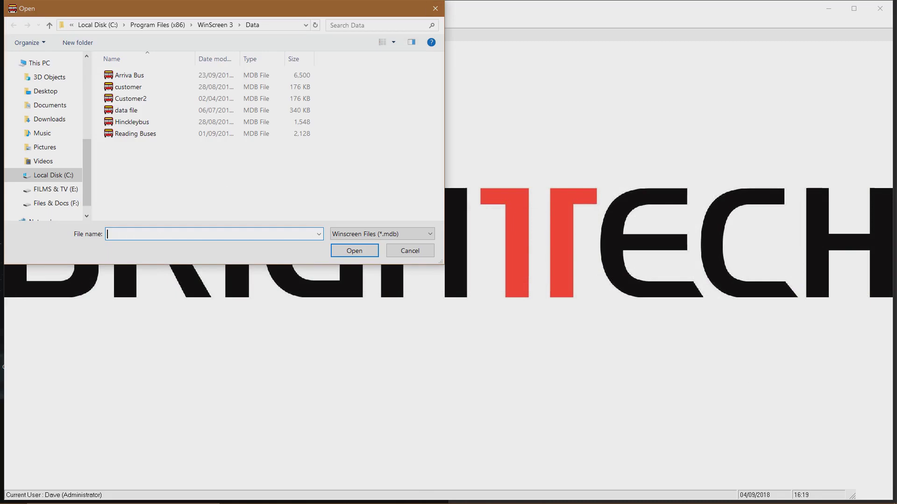
- Dismiss the Open dialog and create a new WinScreen data file named Youtube in the Data folder
{"action": "left_click", "coordinate": [435, 8]}
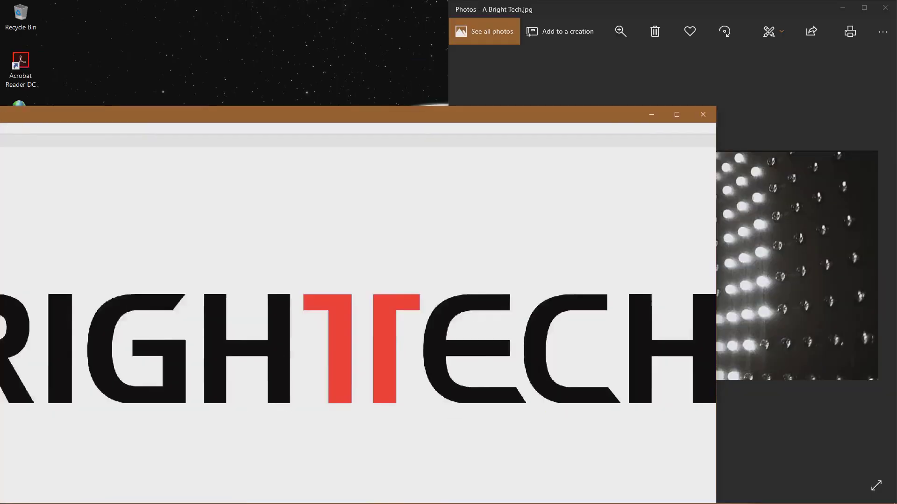
{"action": "key", "text": "alt"}
{"action": "key", "text": "Down"}
{"action": "key", "text": "Right"}
{"action": "key", "text": "Left"}
{"action": "key", "text": "Down"}
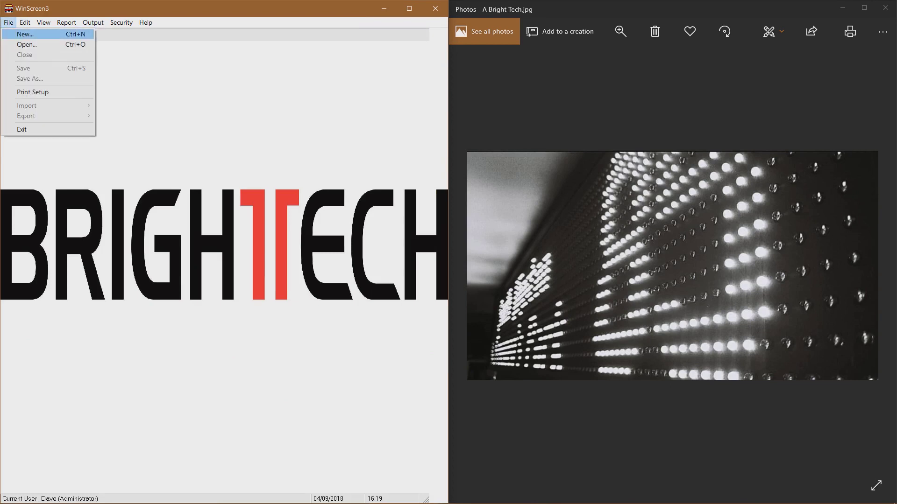
{"action": "key", "text": "Return"}
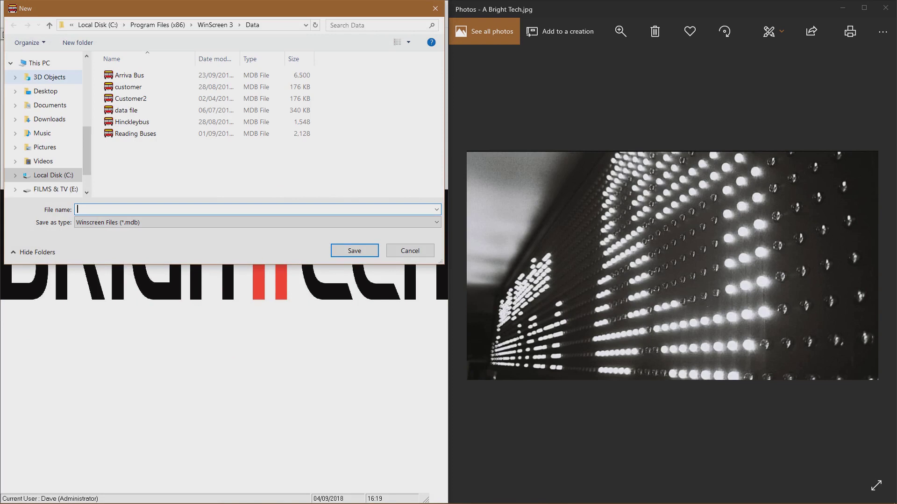
{"action": "type", "text": "Youtube"}
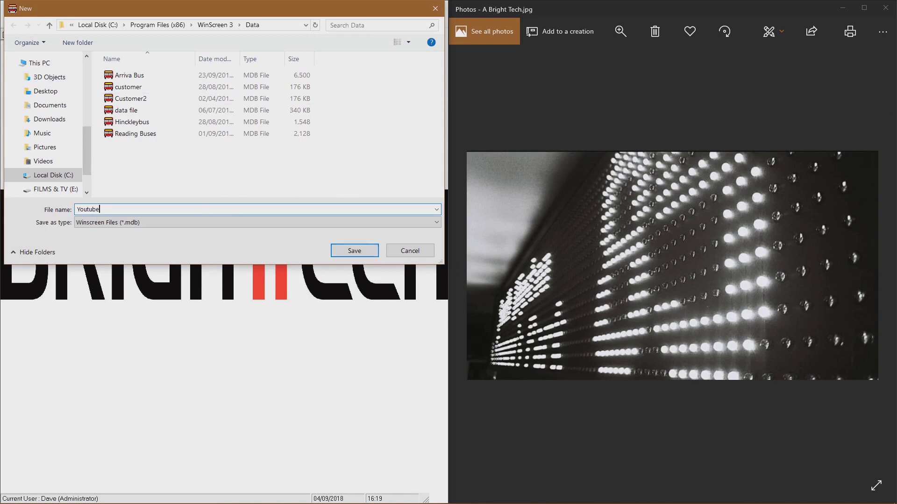
{"action": "left_click", "coordinate": [354, 251]}
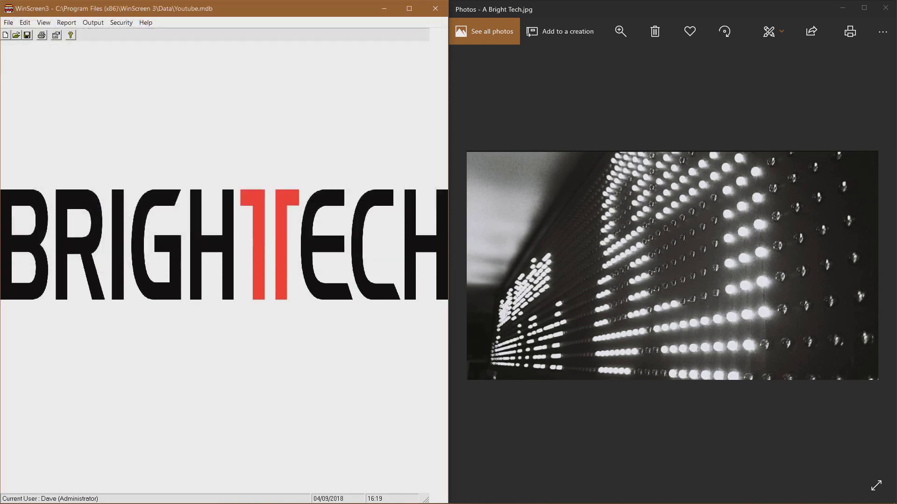
- Show the next image, B Bright Tech.jpg, in Photos, and open the display editor in WinScreen
{"action": "left_click", "coordinate": [868, 266]}
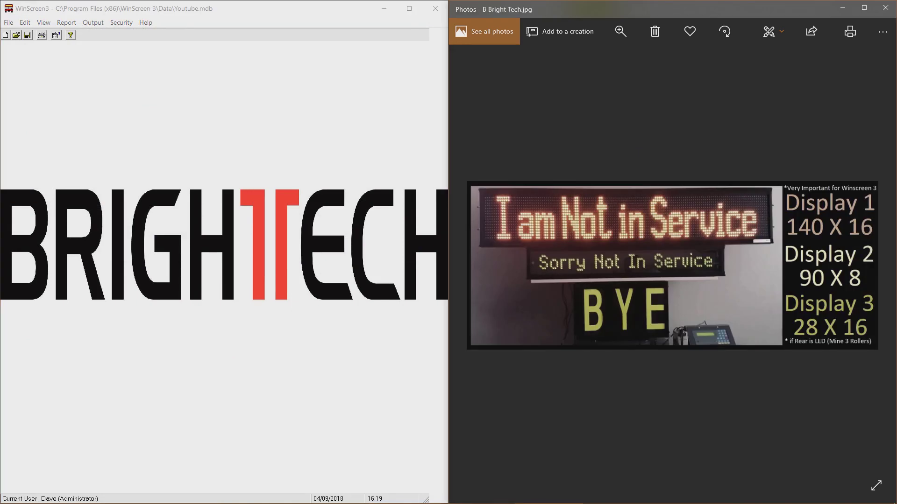
{"action": "left_click", "coordinate": [25, 23]}
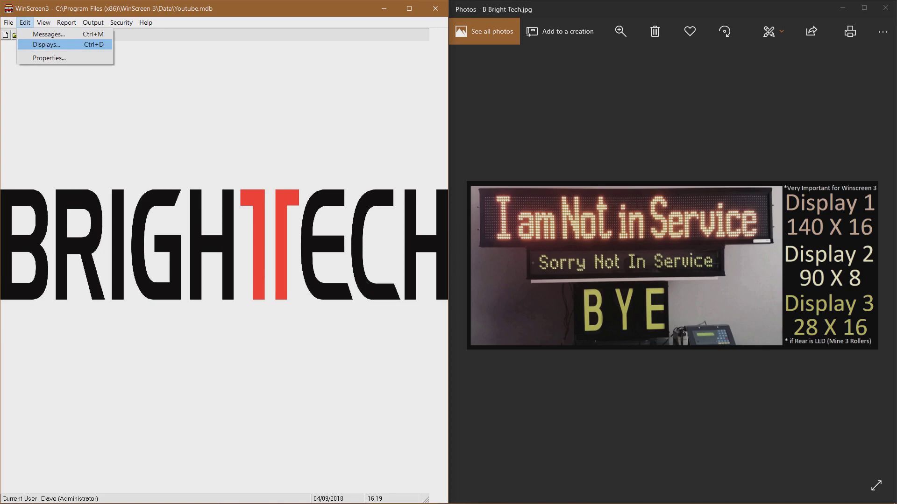
{"action": "key", "text": "Return"}
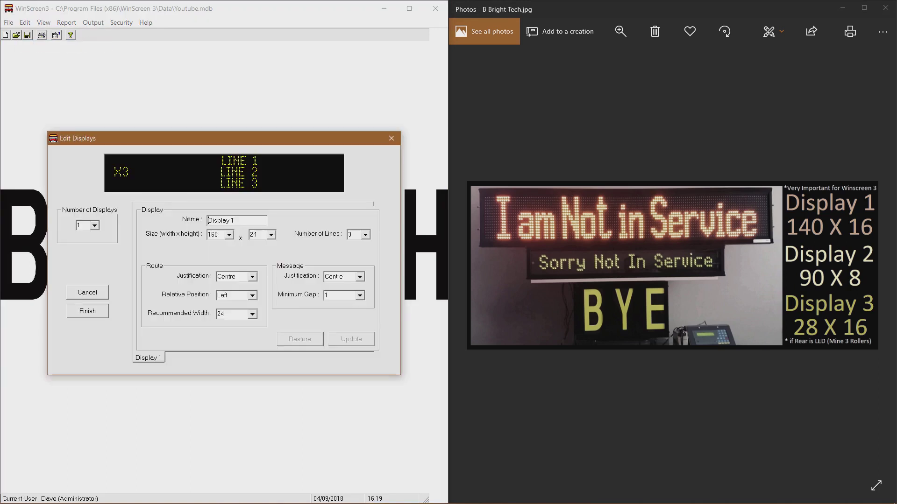
- Set Display 1's size to 140 wide by 16 high
{"action": "left_click", "coordinate": [229, 235]}
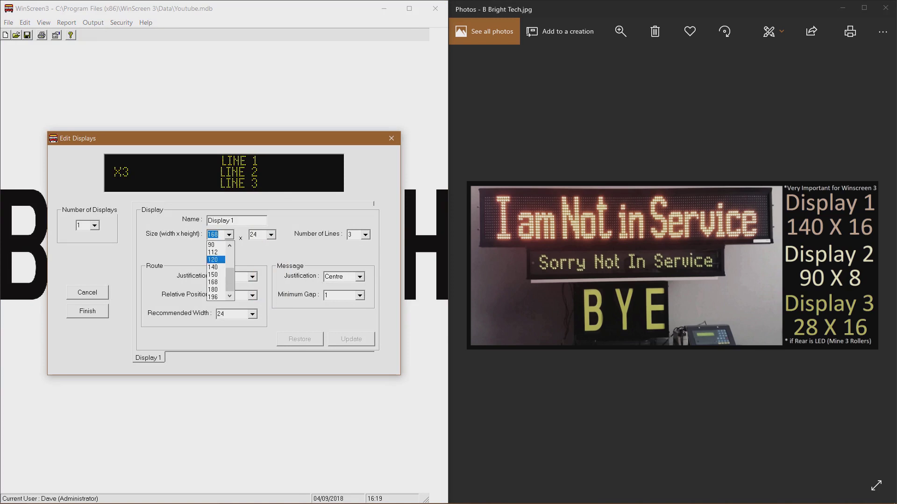
{"action": "left_click", "coordinate": [213, 267]}
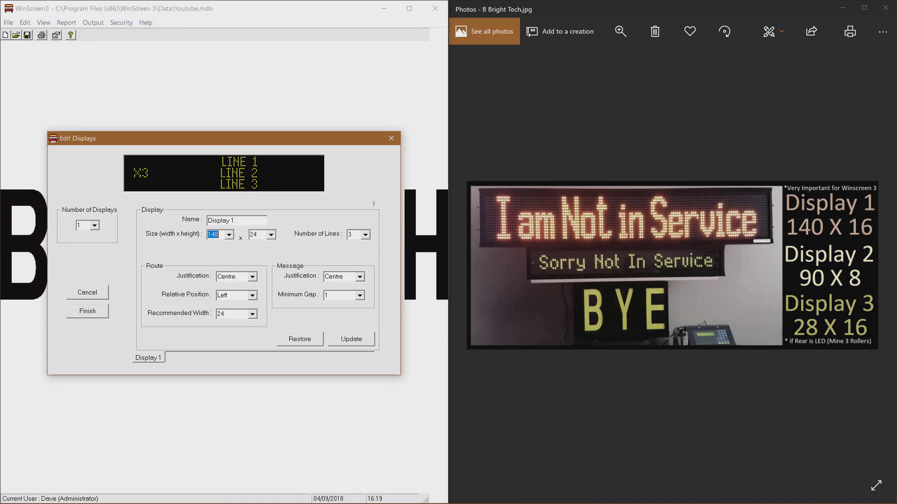
{"action": "left_click", "coordinate": [270, 234]}
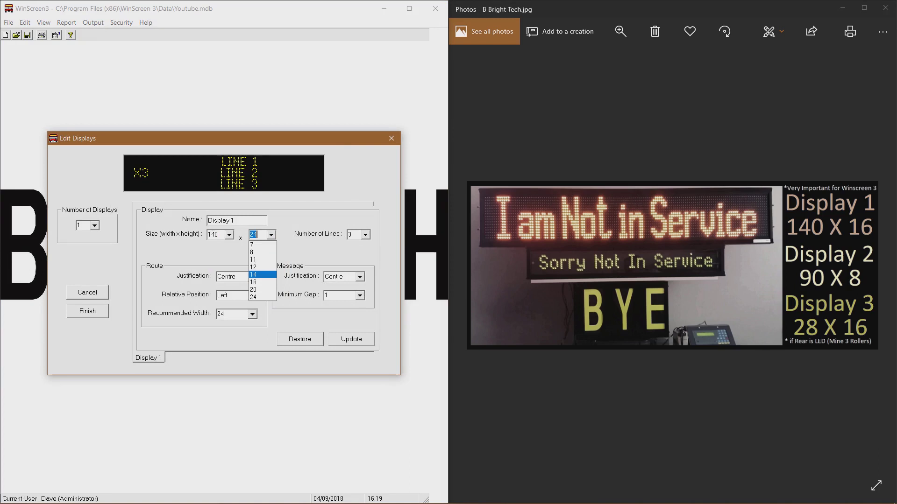
{"action": "left_click", "coordinate": [262, 282]}
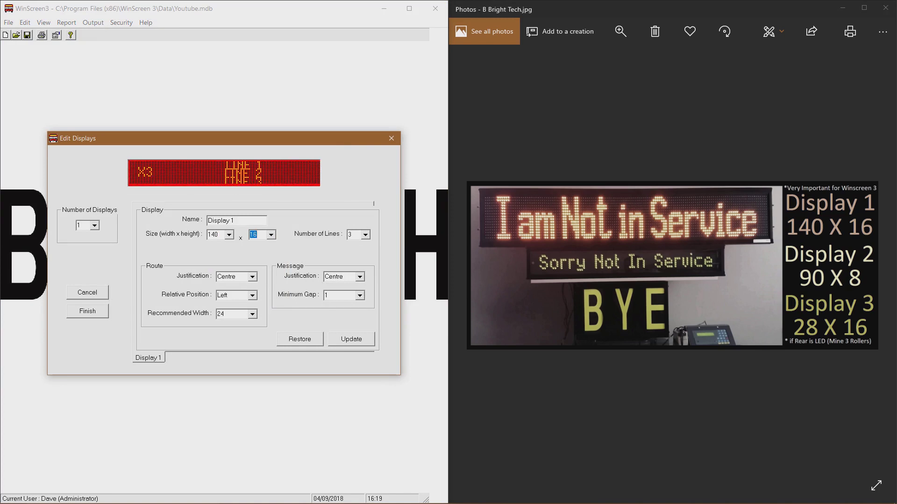
- Give Display 1 two lines, place its route at the relative position Right, and apply the update
{"action": "left_click", "coordinate": [366, 235]}
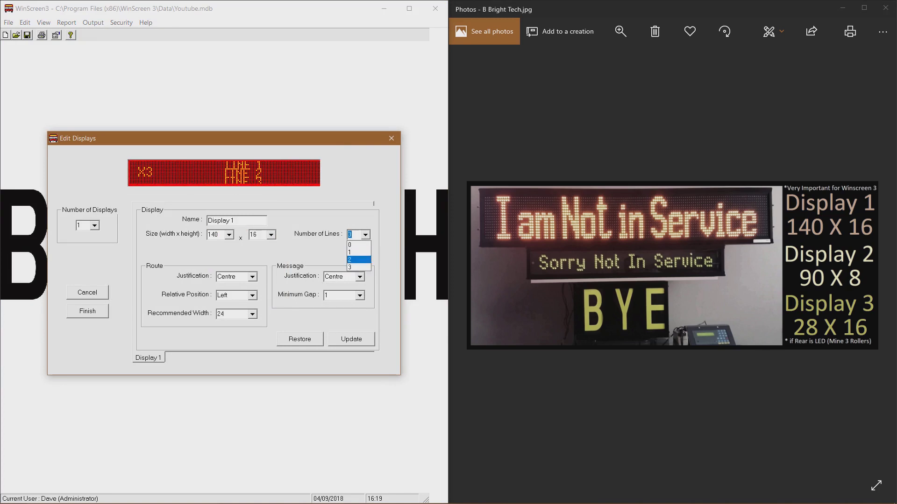
{"action": "left_click", "coordinate": [356, 252]}
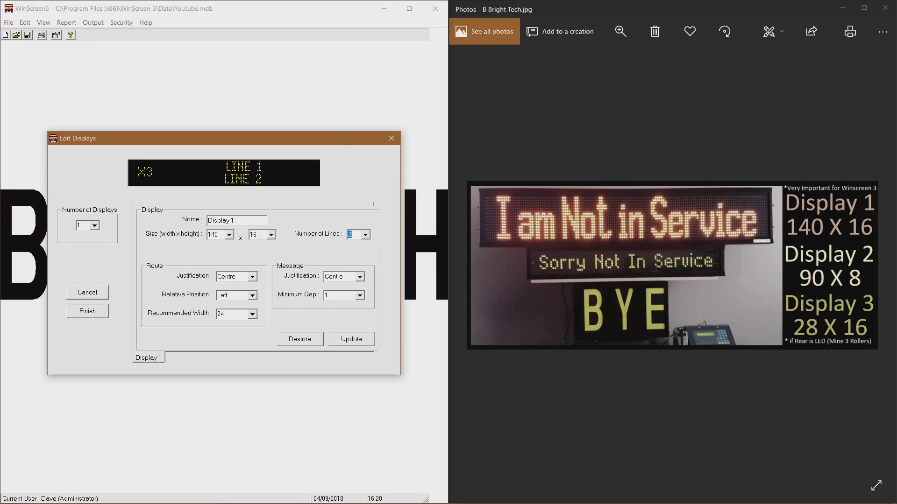
{"action": "left_click", "coordinate": [252, 296]}
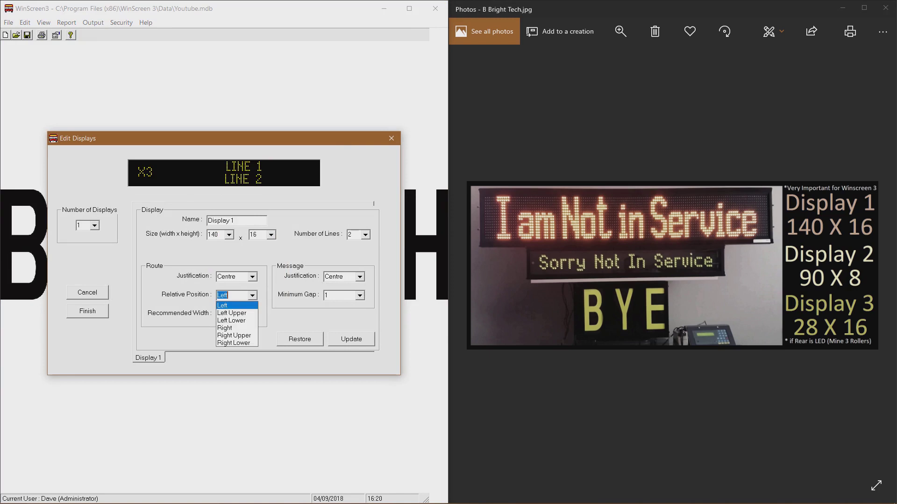
{"action": "left_click", "coordinate": [237, 328]}
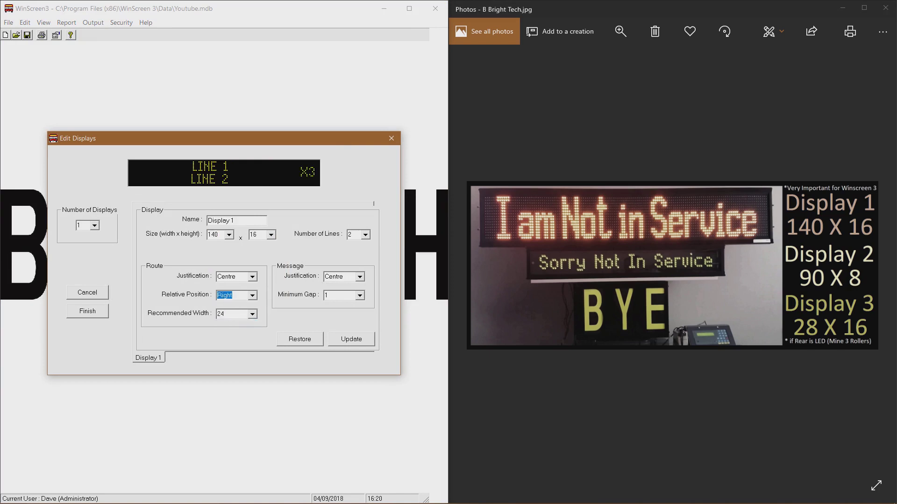
{"action": "left_click", "coordinate": [352, 339]}
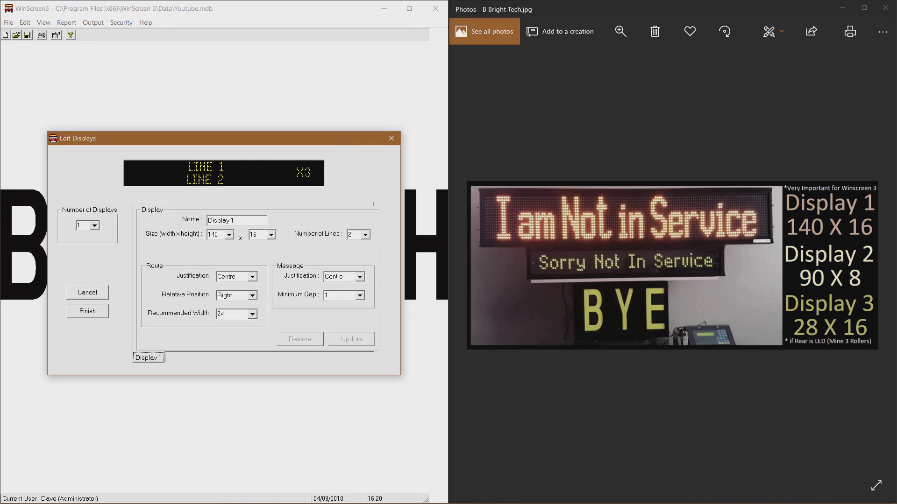
- Set the number of displays to 3 and give Display 2 a single line
{"action": "left_click", "coordinate": [94, 226]}
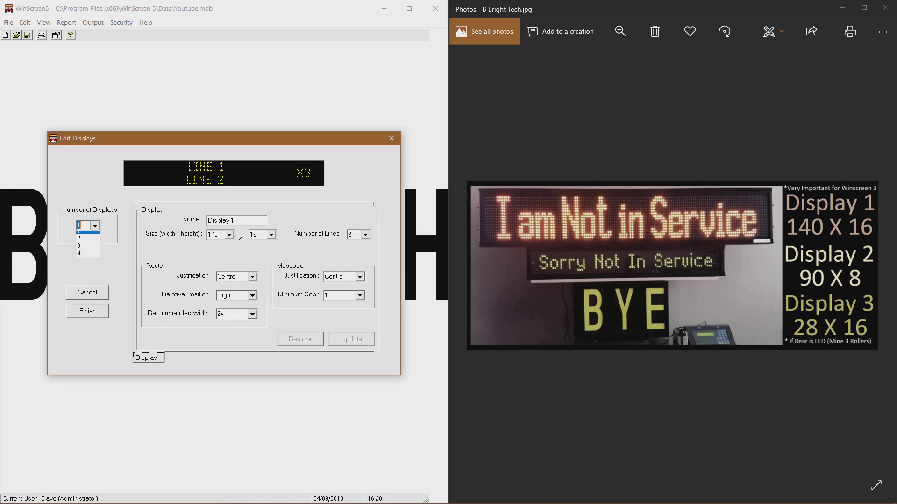
{"action": "key", "text": "Return"}
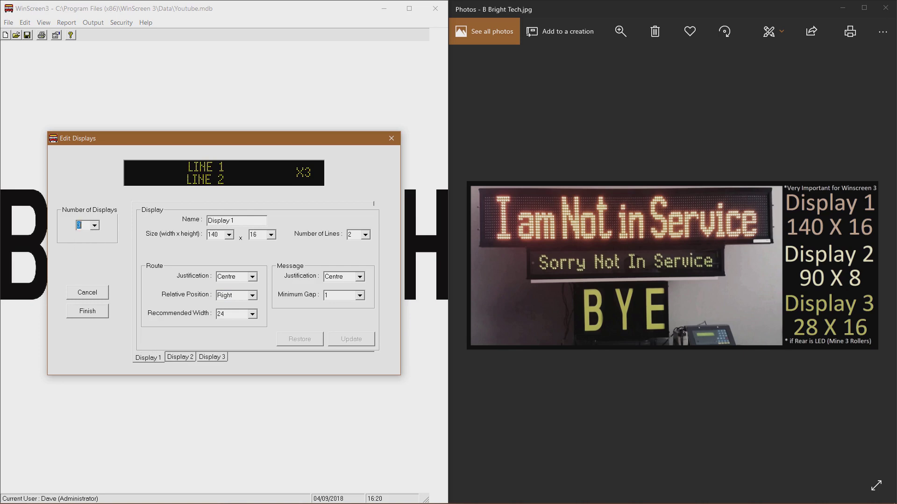
{"action": "left_click", "coordinate": [180, 357]}
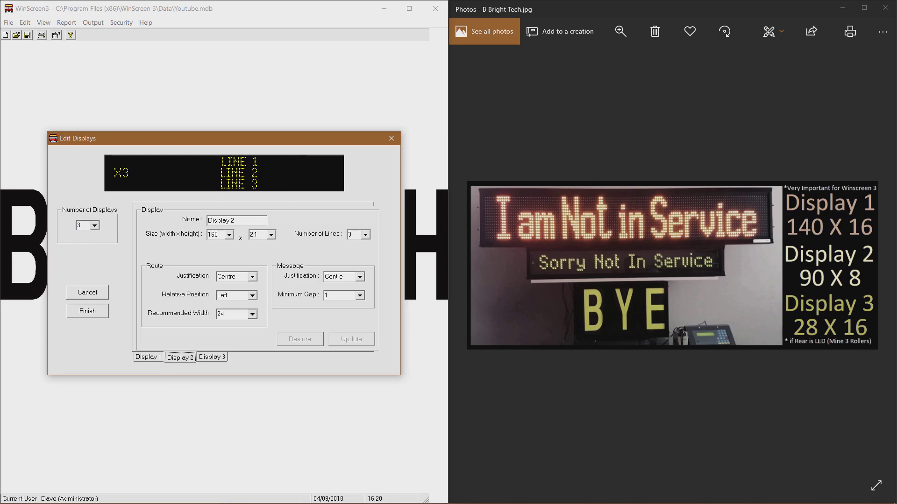
{"action": "left_click", "coordinate": [365, 235]}
{"action": "left_click", "coordinate": [365, 235]}
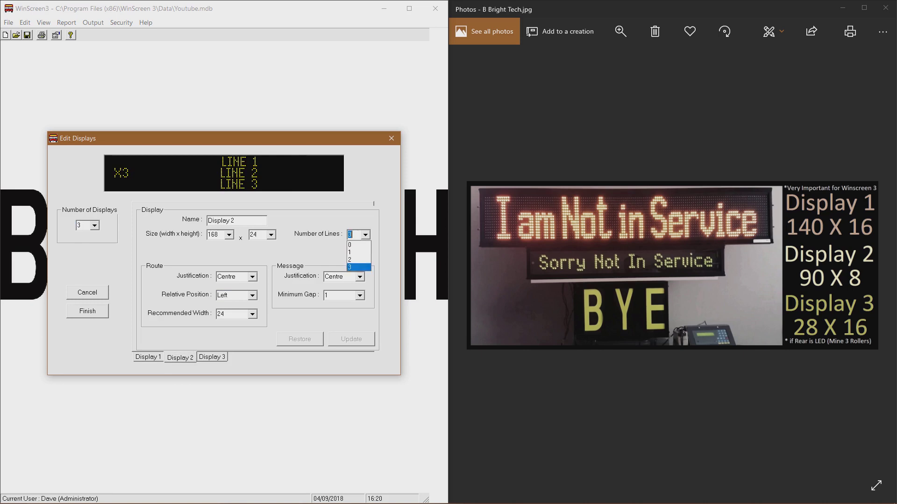
{"action": "left_click", "coordinate": [358, 252]}
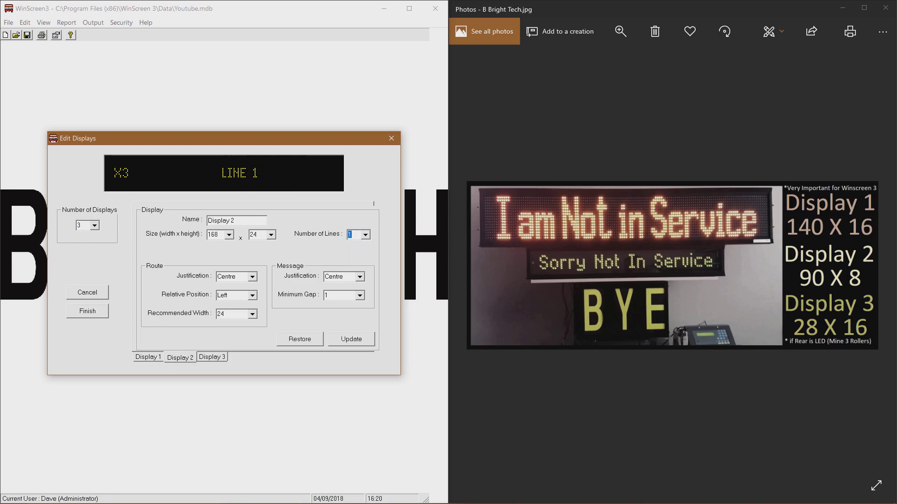
- Set Display 2's size to 90 wide by 8 high and apply the update
{"action": "left_click", "coordinate": [229, 234]}
{"action": "left_click", "coordinate": [216, 245]}
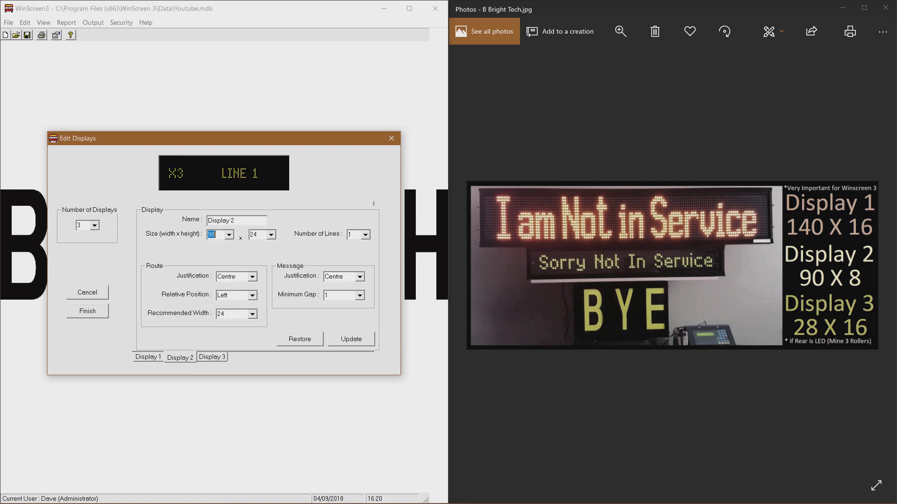
{"action": "left_click", "coordinate": [271, 235]}
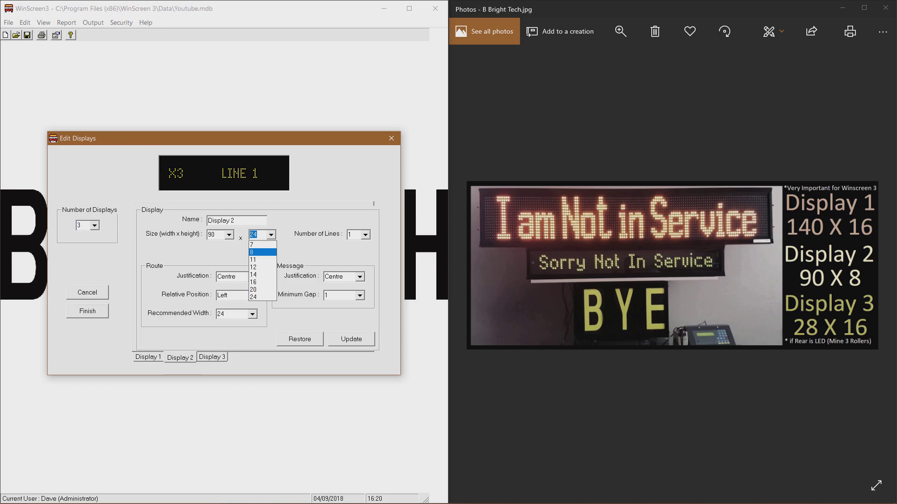
{"action": "key", "text": "Return"}
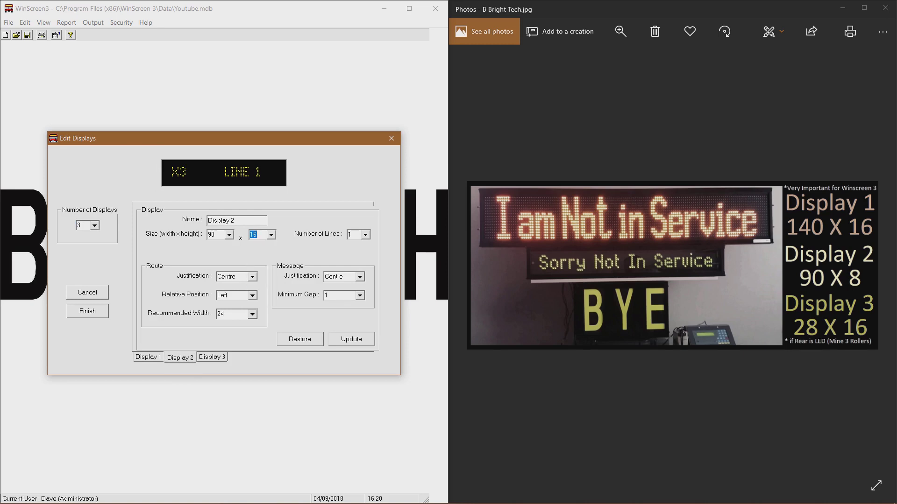
{"action": "key", "text": "alt+Down"}
{"action": "key", "text": "Up"}
{"action": "key", "text": "Up"}
{"action": "key", "text": "Up"}
{"action": "key", "text": "Up"}
{"action": "key", "text": "Up"}
{"action": "key", "text": "Up"}
{"action": "key", "text": "Up"}
{"action": "key", "text": "Up"}
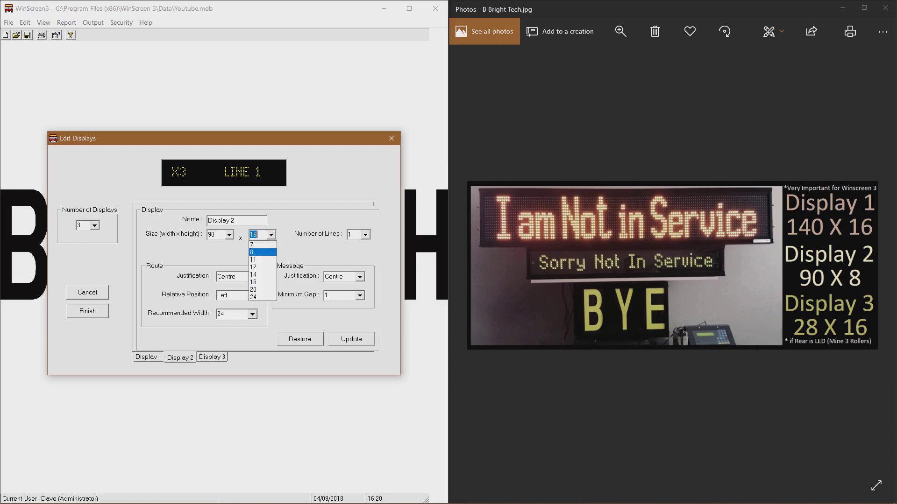
{"action": "key", "text": "Return"}
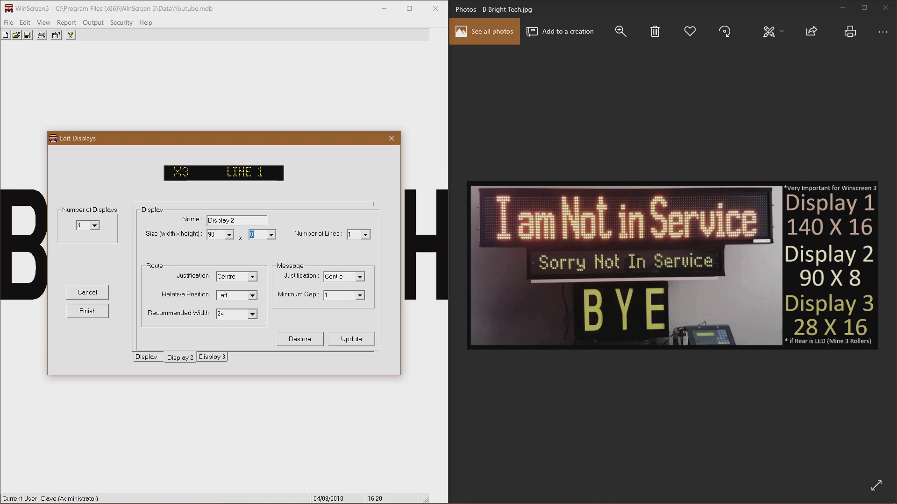
{"action": "key", "text": "Return"}
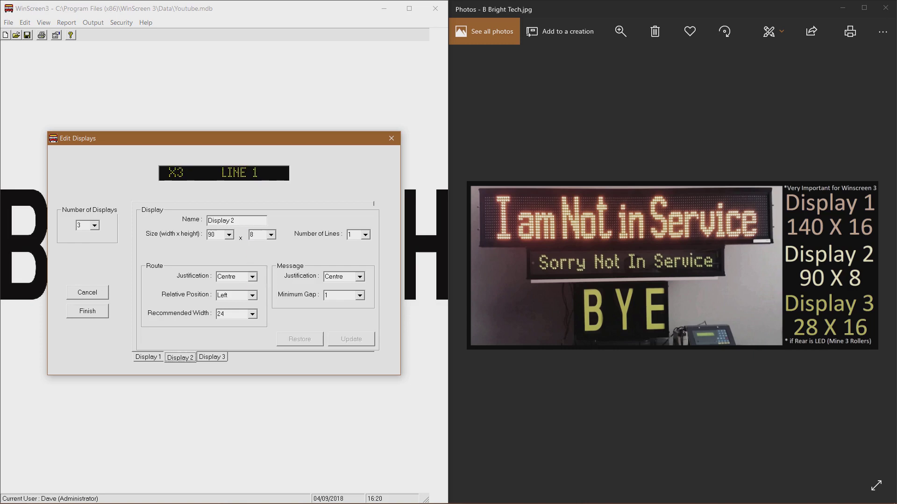
- Switch to Display 3's settings and set its width to 28
{"action": "key", "text": "Right"}
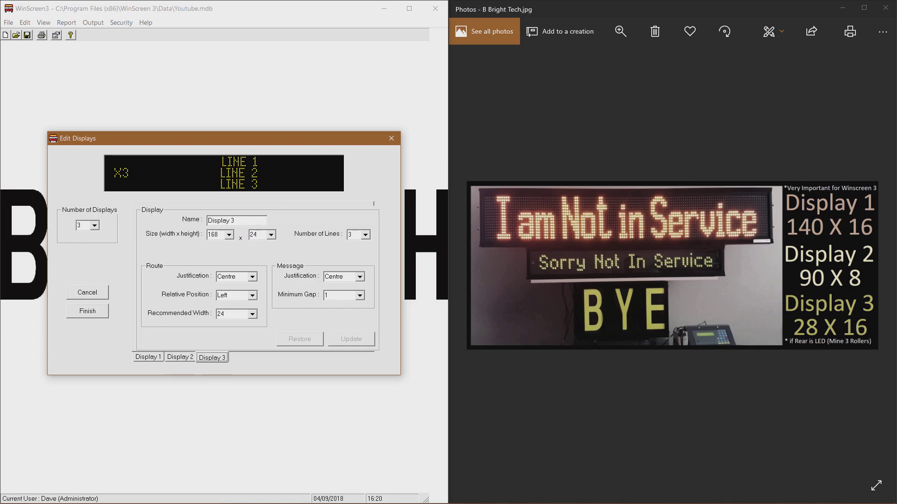
{"action": "key", "text": "Tab"}
{"action": "key", "text": "alt+Down"}
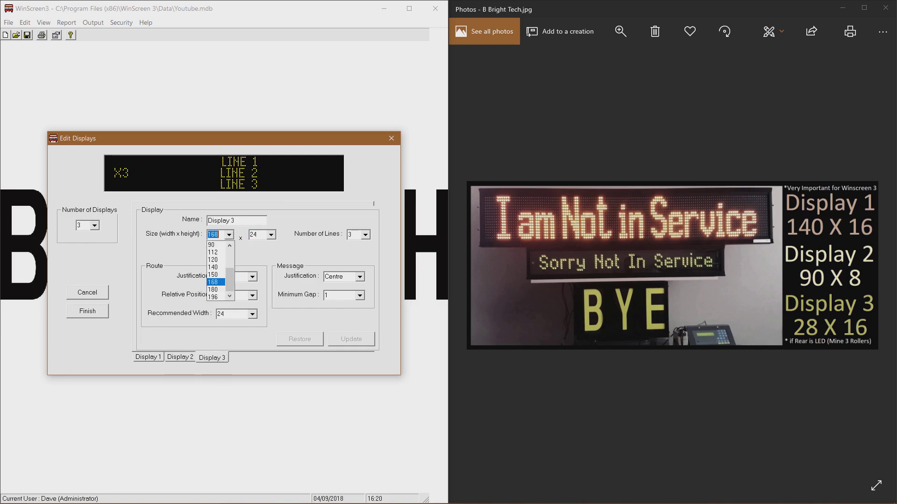
{"action": "key", "text": "Page_Up"}
{"action": "key", "text": "Page_Up"}
{"action": "key", "text": "Down"}
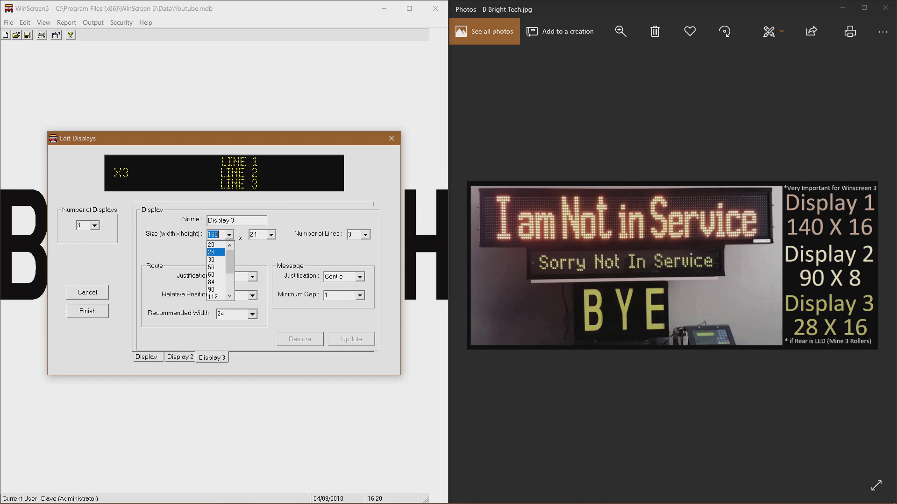
{"action": "key", "text": "Return"}
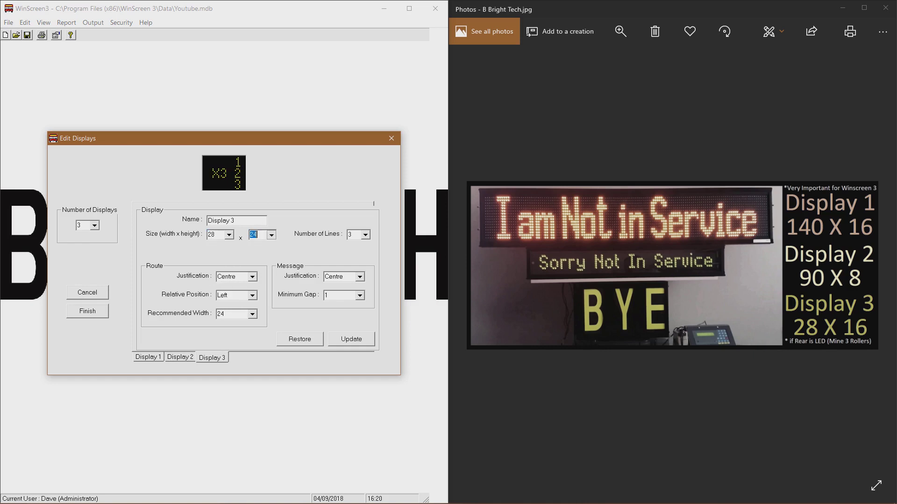
- Set Display 3's height to 16
{"action": "key", "text": "Tab"}
{"action": "key", "text": "alt+Down"}
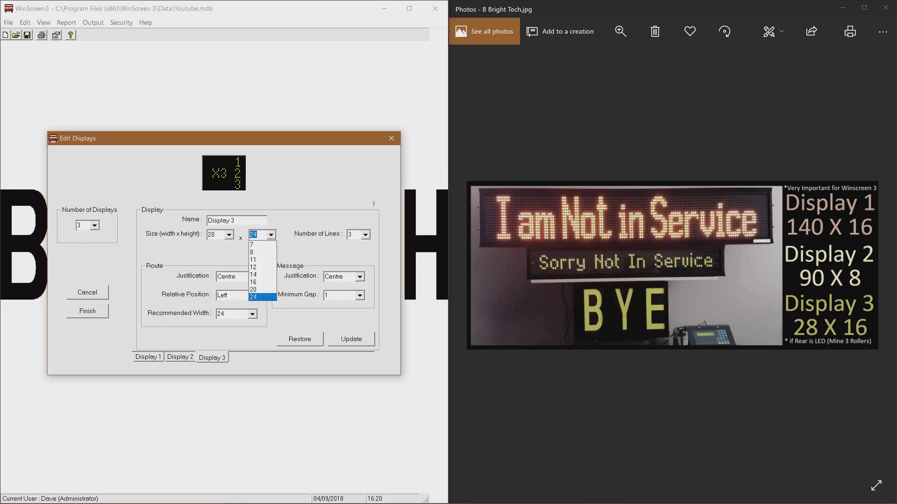
{"action": "key", "text": "Page_Up"}
{"action": "key", "text": "Down"}
{"action": "key", "text": "Down"}
{"action": "key", "text": "Down"}
{"action": "key", "text": "Down"}
{"action": "key", "text": "Down"}
{"action": "key", "text": "Return"}
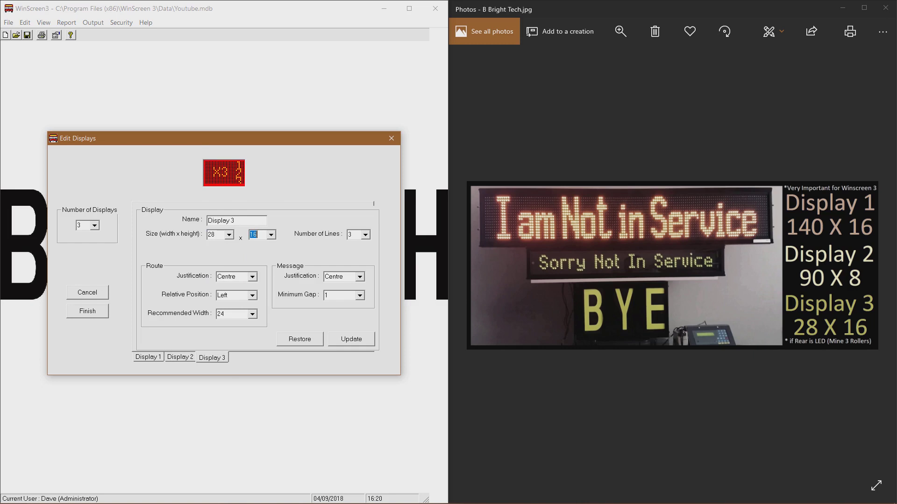
- Set Display 3's number of lines to 1
{"action": "key", "text": "Tab"}
{"action": "key", "text": "alt+Down"}
{"action": "key", "text": "Page_Up"}
{"action": "key", "text": "Down"}
{"action": "key", "text": "Return"}
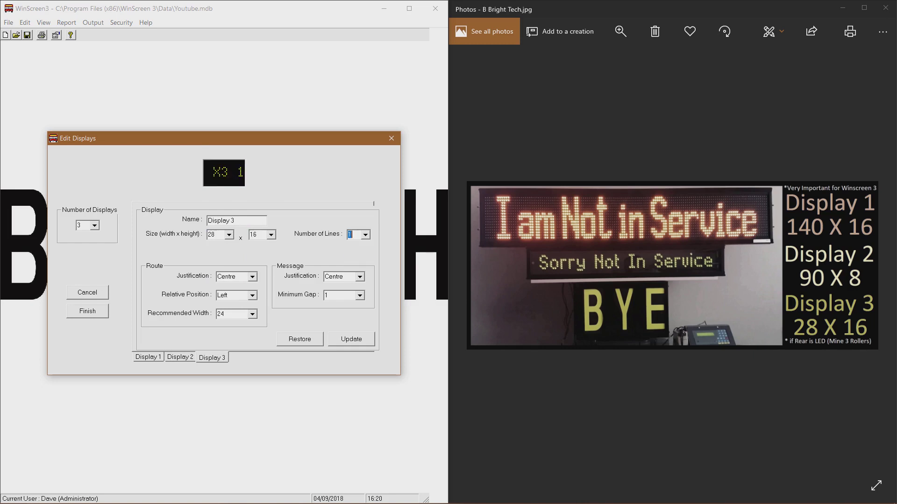
- Apply Display 3's settings, then finish editing the displays after checking their configuration
{"action": "key", "text": "Return"}
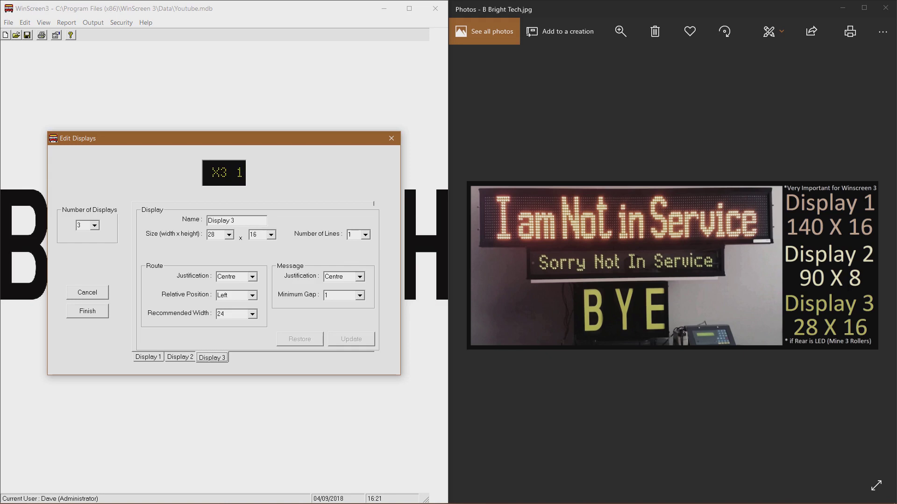
{"action": "key", "text": "Left"}
{"action": "key", "text": "Left"}
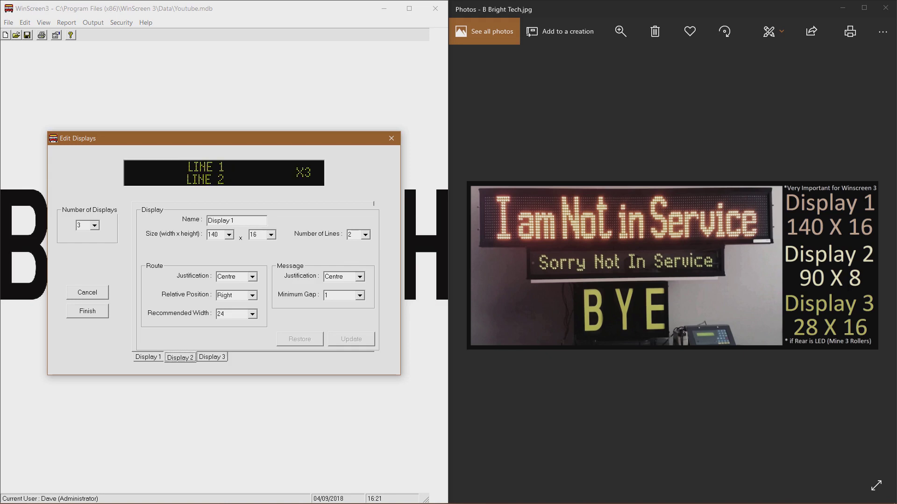
{"action": "key", "text": "Right"}
{"action": "key", "text": "Right"}
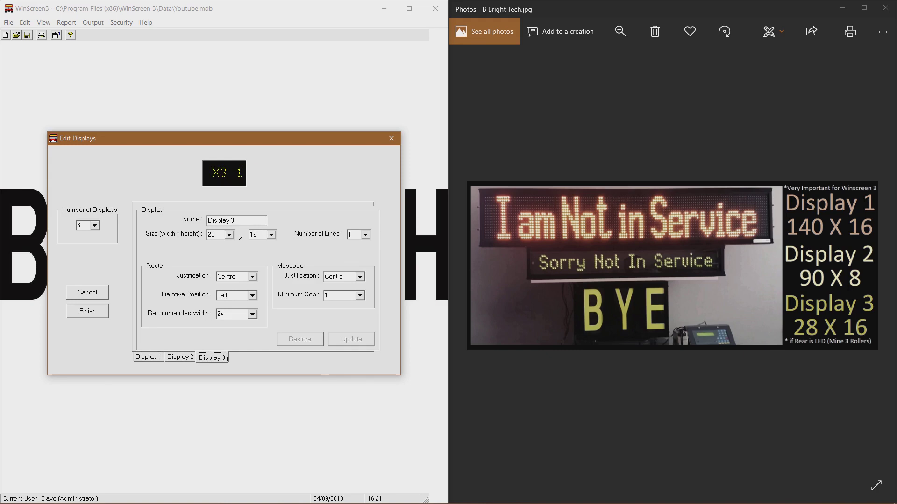
{"action": "key", "text": "Escape"}
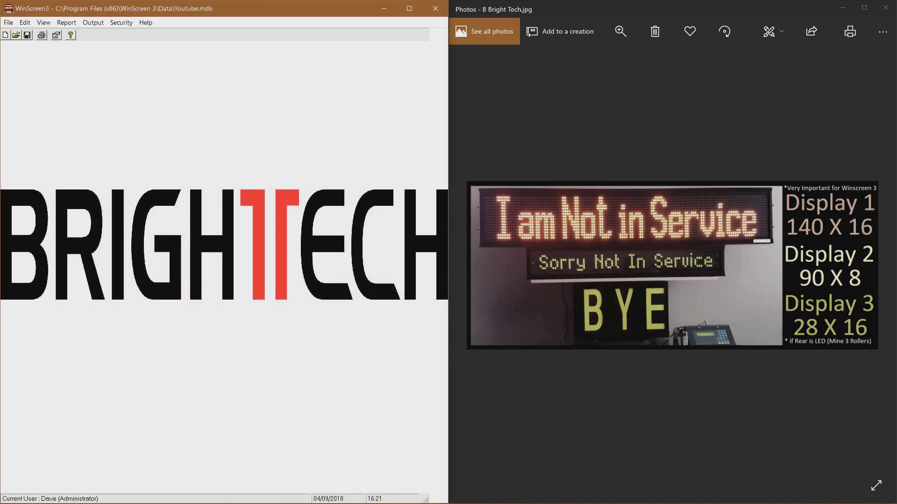
- Open the message editor and add a new message with code 1
{"action": "left_click", "coordinate": [25, 22]}
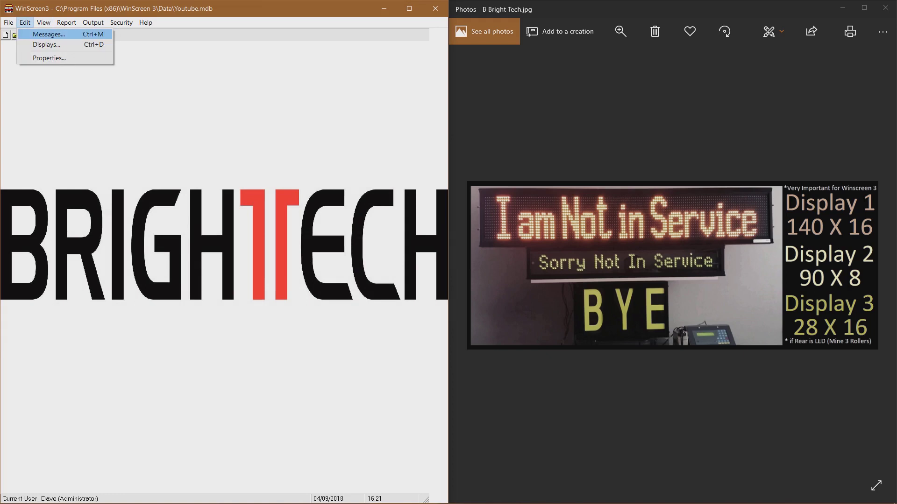
{"action": "left_click", "coordinate": [48, 34]}
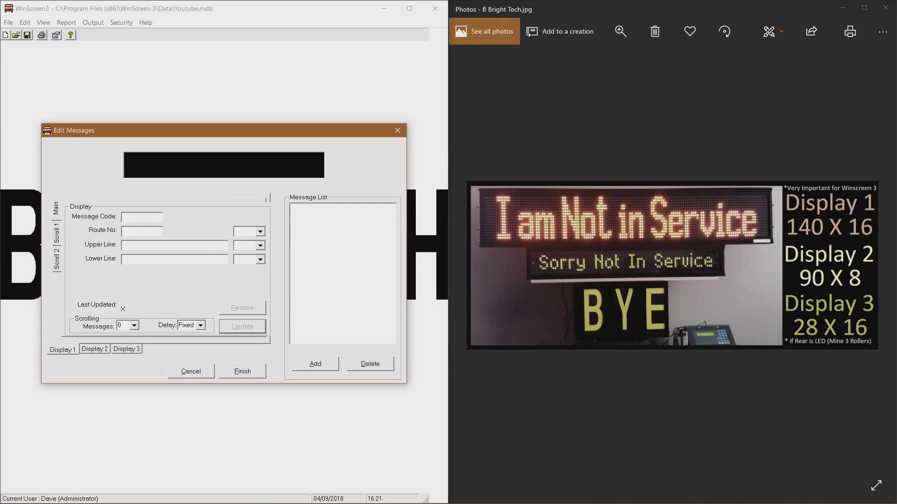
{"action": "left_click", "coordinate": [316, 363]}
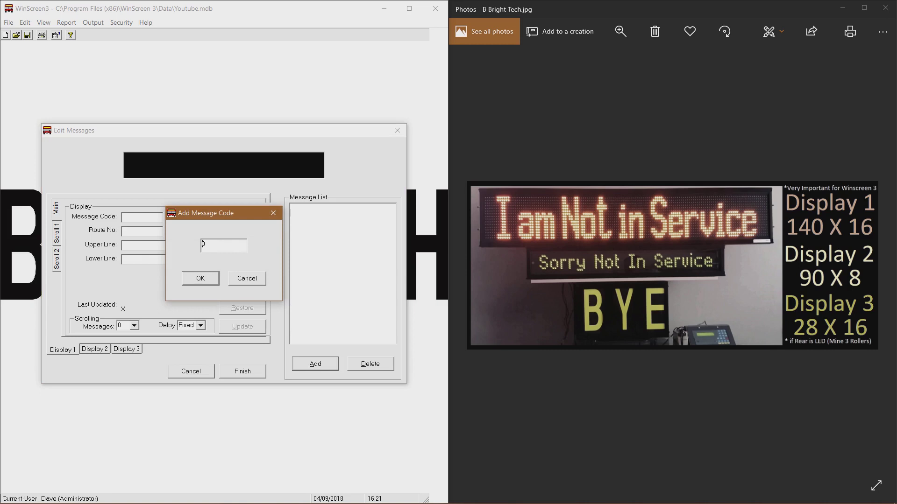
{"action": "key", "text": "BackSpace"}
{"action": "type", "text": "1"}
{"action": "key", "text": "Return"}
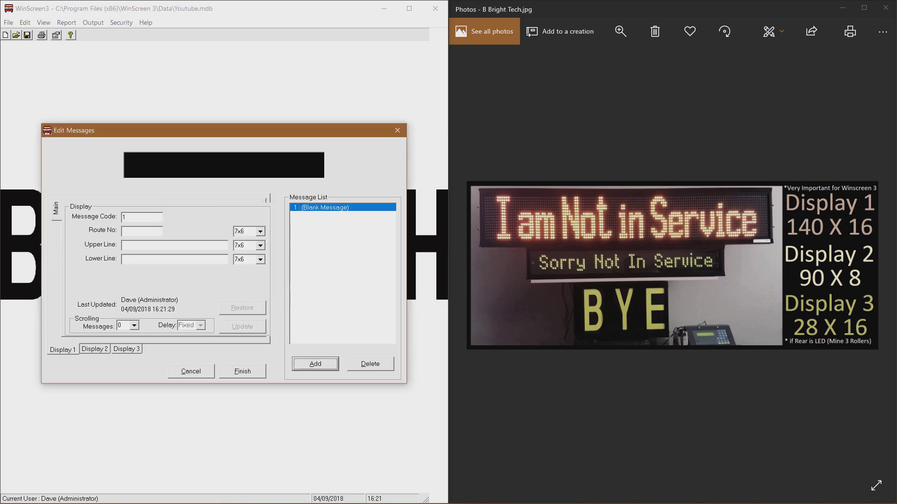
- Set message 1's upper line on Display 1 to "Not in Service" in the 16x9 font and apply the update
{"action": "left_click", "coordinate": [149, 245]}
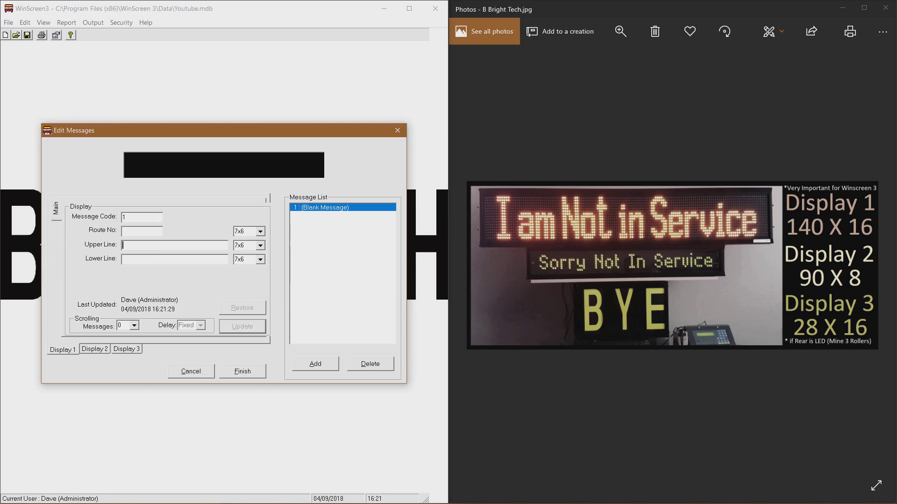
{"action": "type", "text": "Not in Service"}
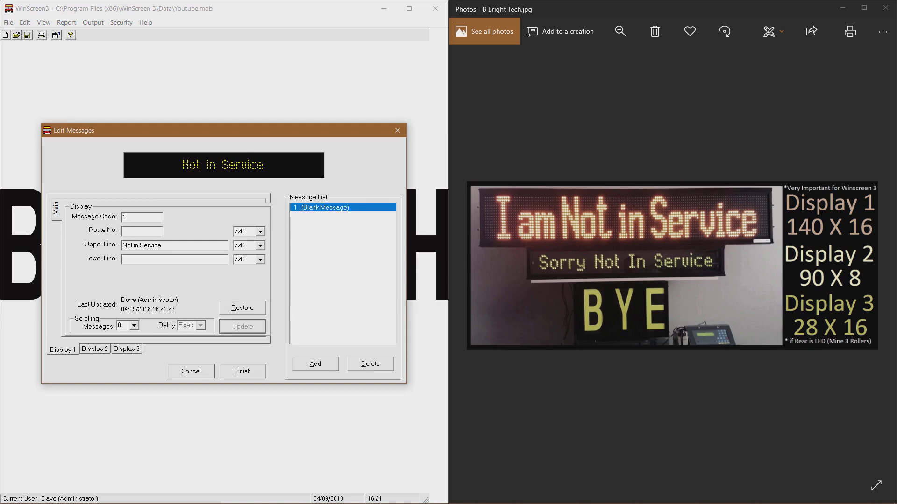
{"action": "left_click", "coordinate": [260, 245]}
{"action": "scroll", "coordinate": [245, 294], "scroll_direction": "down", "scroll_amount": 1}
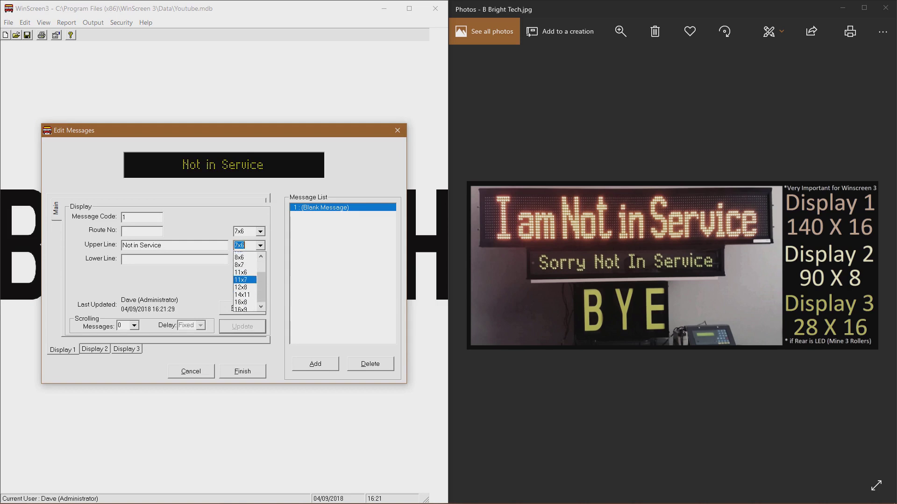
{"action": "left_click", "coordinate": [242, 300]}
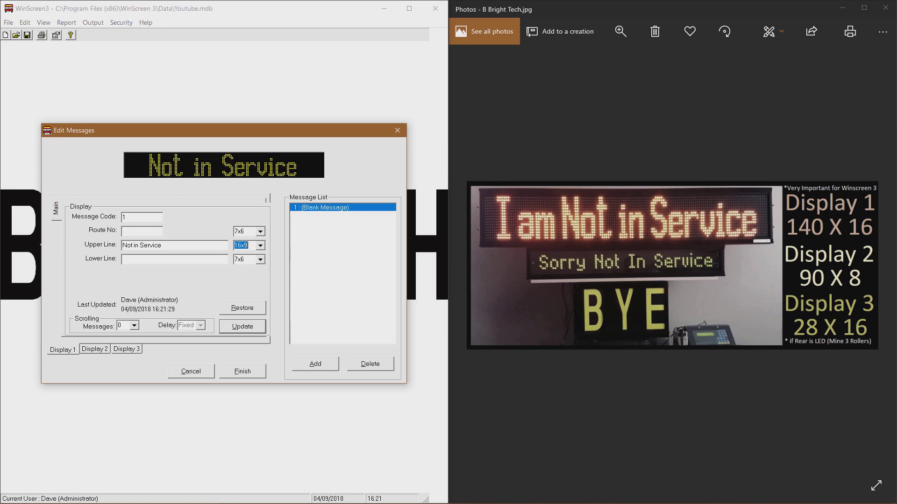
{"action": "left_click", "coordinate": [242, 327]}
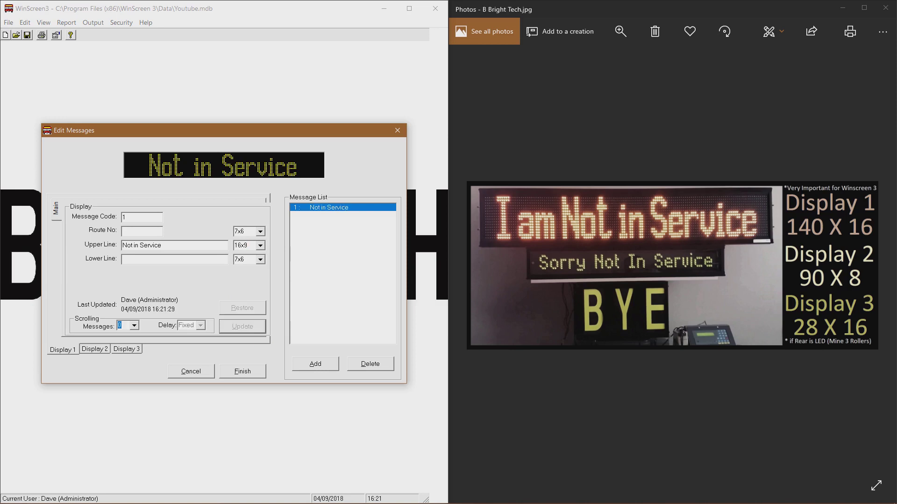
- Copy message 1's upper line text from Display 1 into the upper line of Display 2
{"action": "left_click_drag", "start_coordinate": [163, 246], "coordinate": [122, 246]}
{"action": "right_click", "coordinate": [134, 245]}
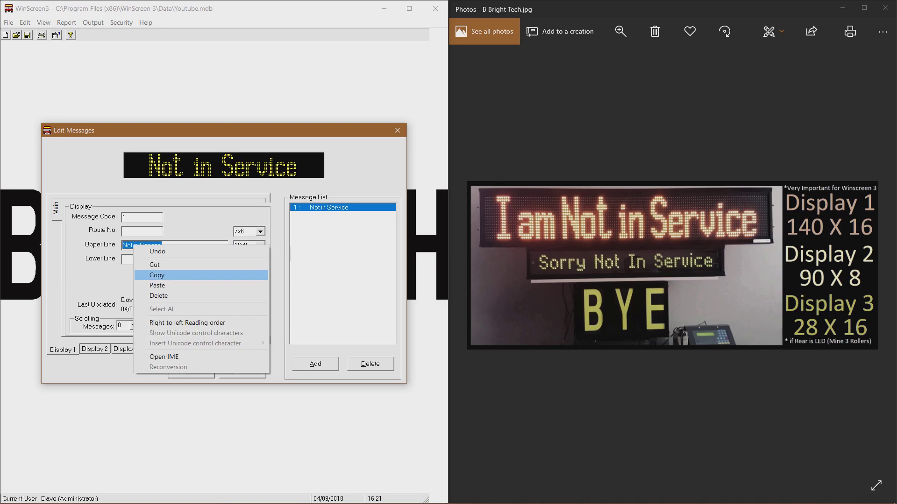
{"action": "left_click", "coordinate": [157, 276]}
{"action": "left_click", "coordinate": [95, 349]}
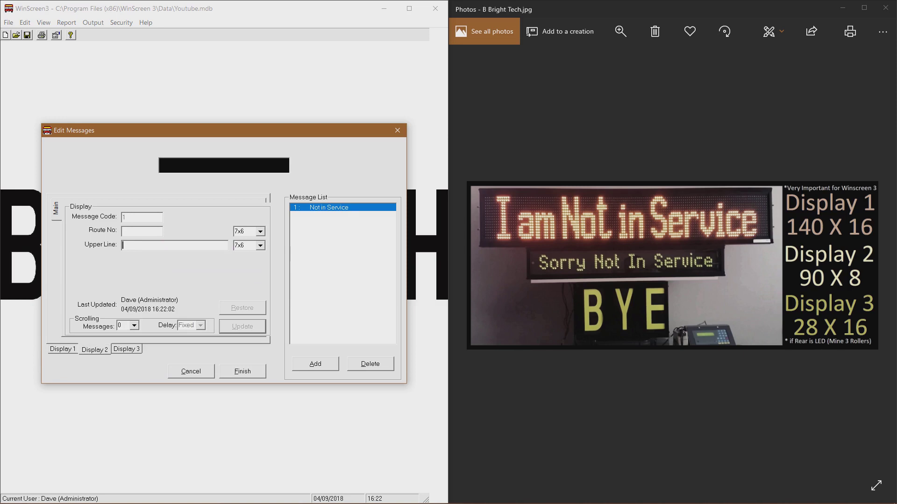
{"action": "right_click", "coordinate": [172, 244]}
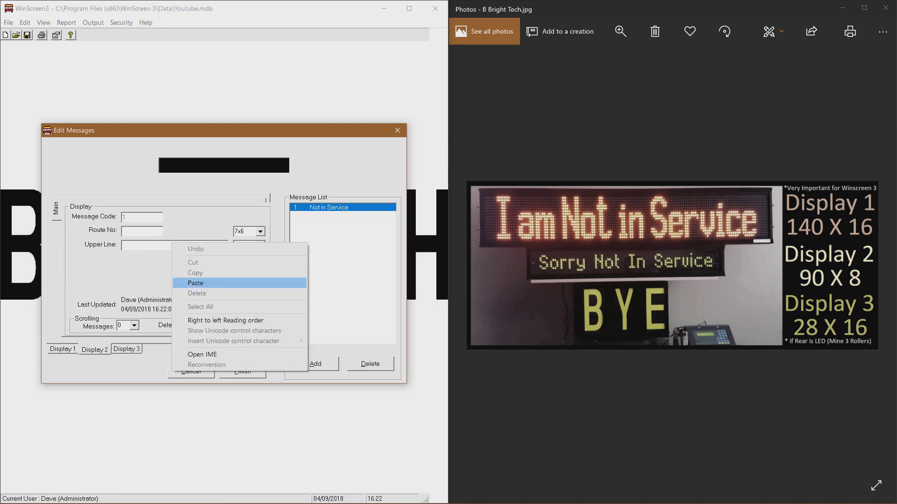
{"action": "left_click", "coordinate": [196, 283]}
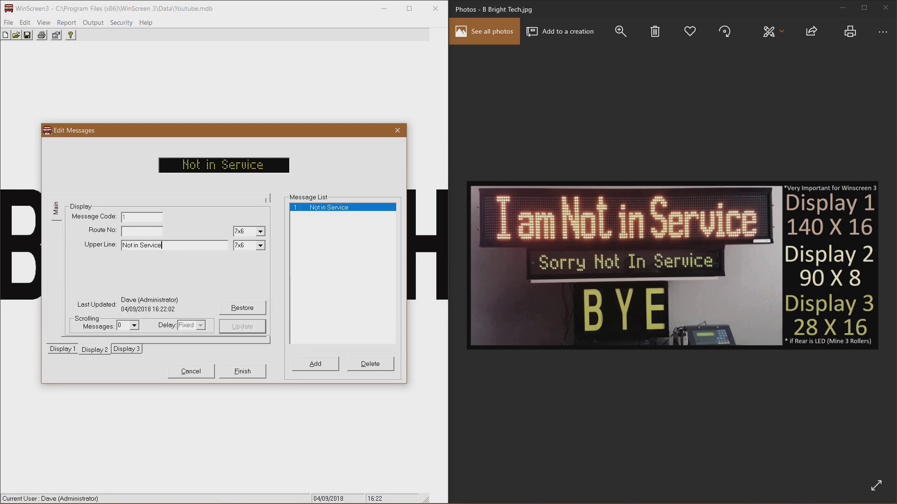
- Set the font of Display 2's upper line to 8x7 for message 1 and apply the update
{"action": "left_click", "coordinate": [260, 245]}
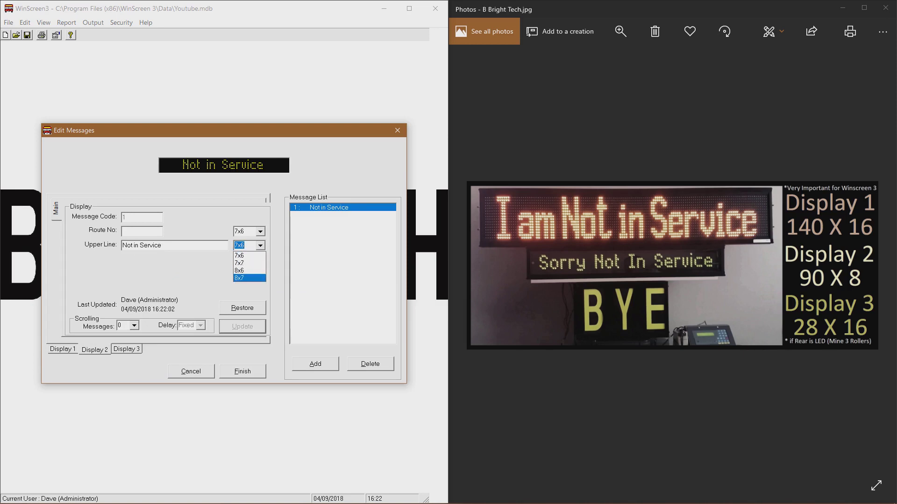
{"action": "key", "text": "Return"}
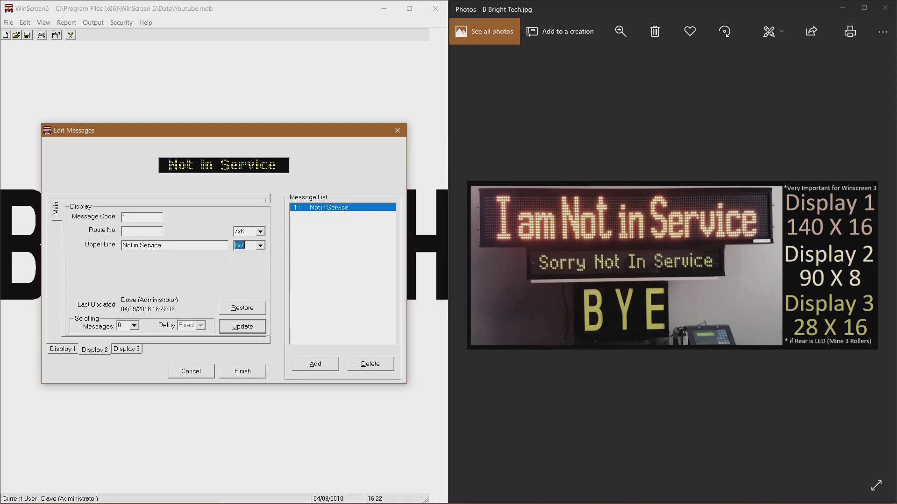
{"action": "left_click", "coordinate": [243, 326]}
- Set message 1's route number on Display 3 to BYE in the 16x9 font and apply the update
{"action": "left_click", "coordinate": [126, 349]}
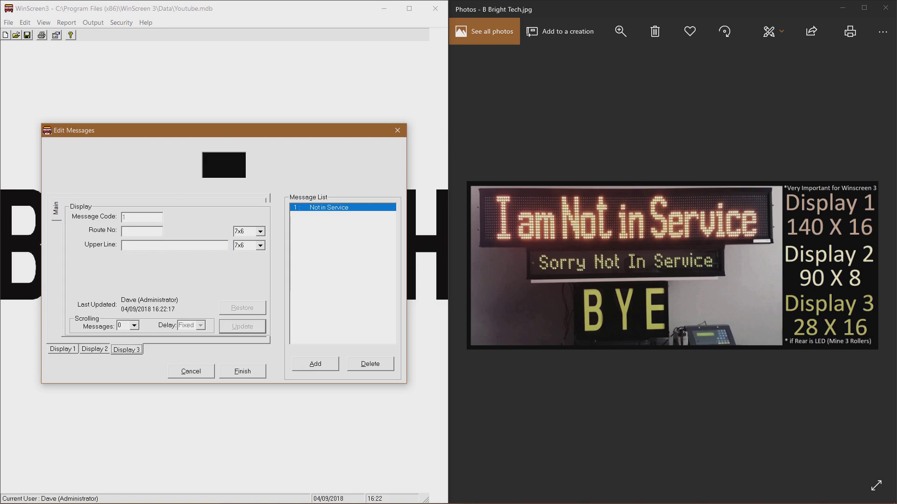
{"action": "left_click", "coordinate": [140, 231]}
{"action": "type", "text": "BYE"}
{"action": "left_click", "coordinate": [261, 231]}
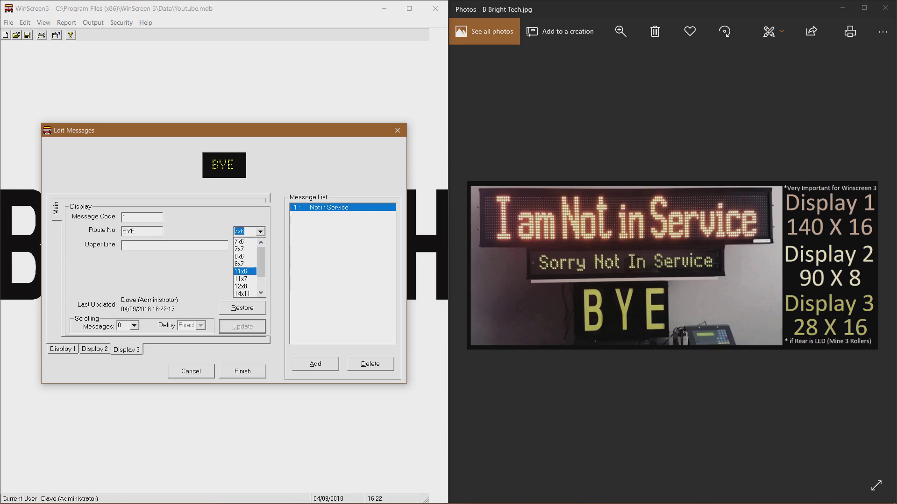
{"action": "left_click_drag", "start_coordinate": [261, 265], "coordinate": [262, 278]}
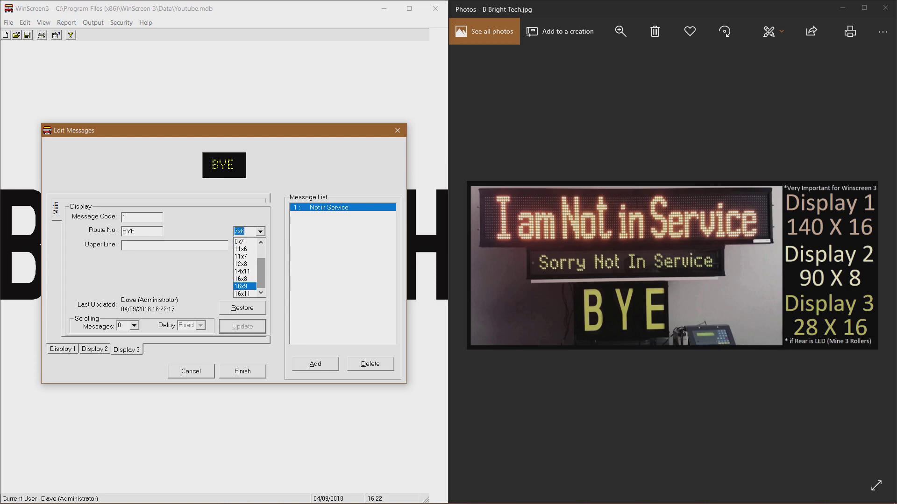
{"action": "left_click", "coordinate": [241, 286]}
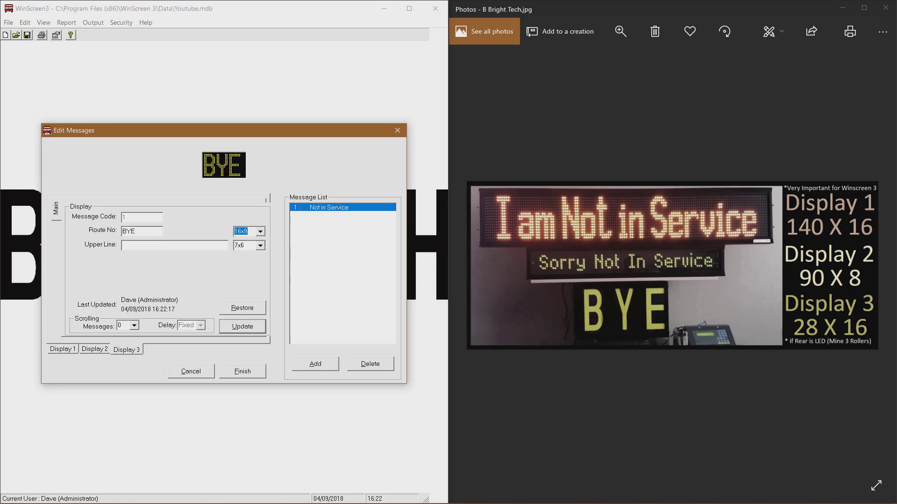
{"action": "key", "text": "Return"}
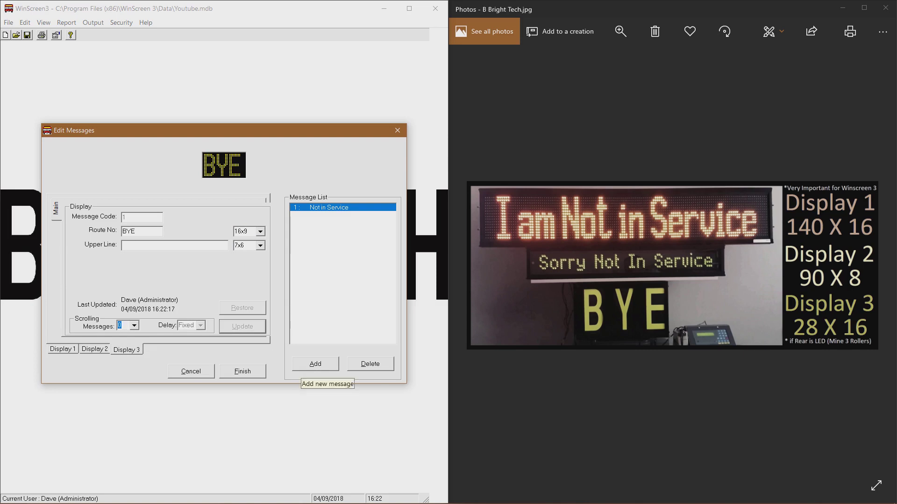
- Add a message with code 2 and set its Display 3 route number to FOX in the 16x9 font, applying the update
{"action": "left_click", "coordinate": [316, 364]}
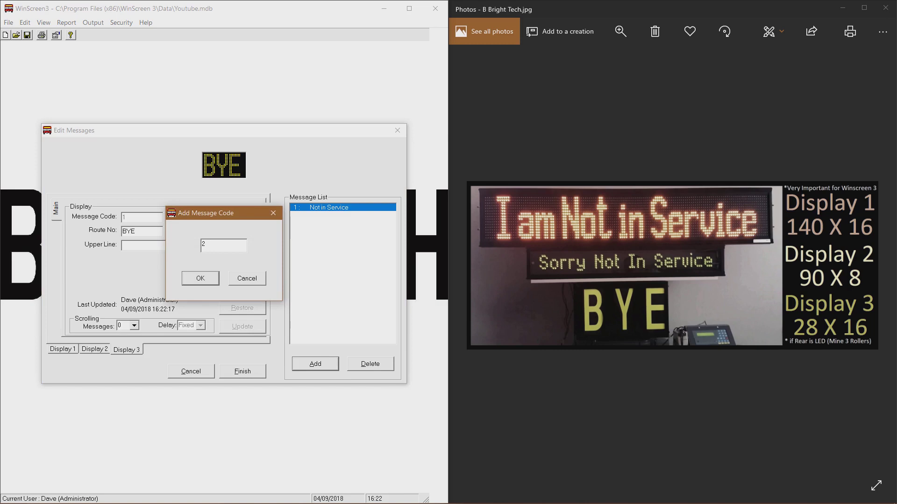
{"action": "key", "text": "Return"}
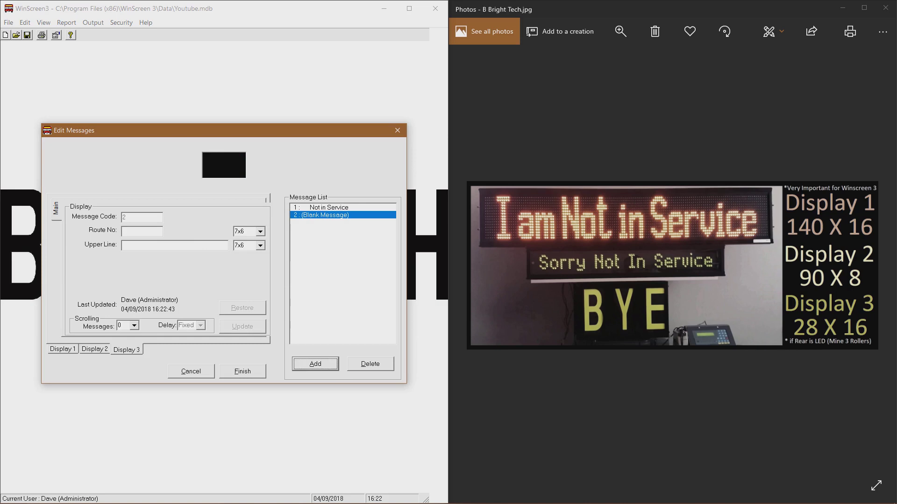
{"action": "left_click", "coordinate": [131, 231]}
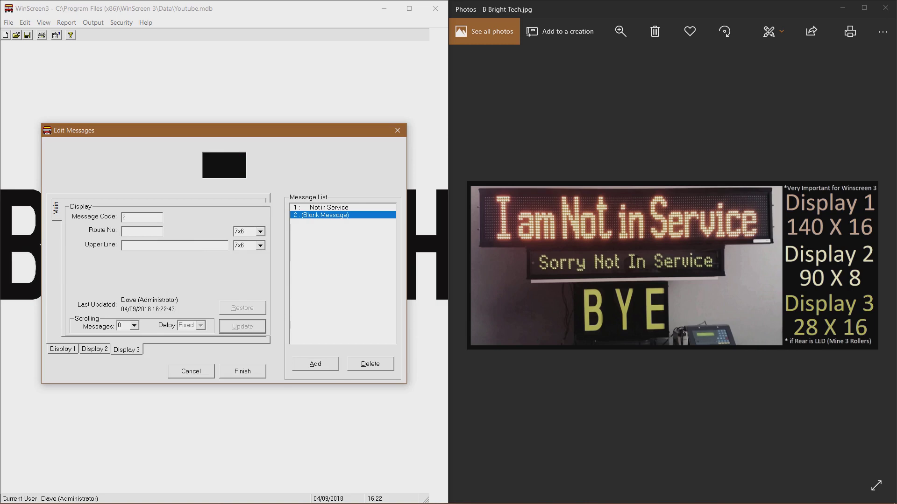
{"action": "type", "text": "FOX"}
{"action": "key", "text": "Tab"}
{"action": "key", "text": "alt+Down"}
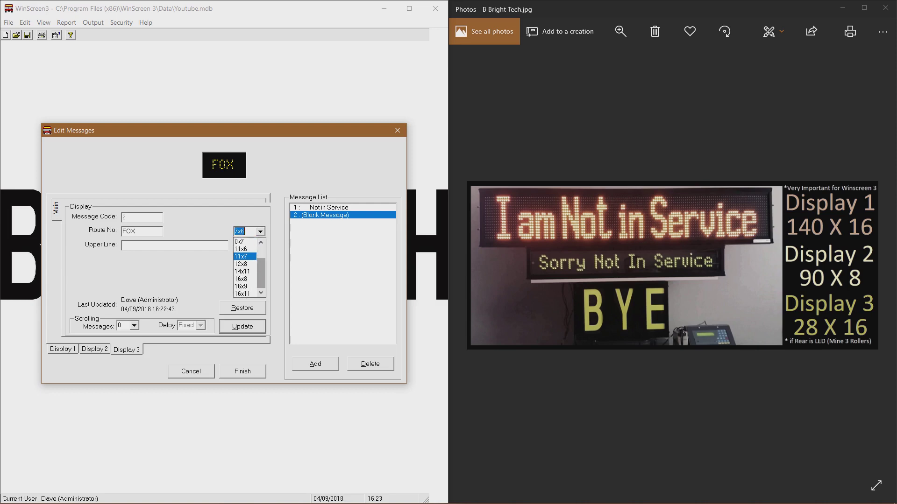
{"action": "key", "text": "Return"}
{"action": "left_click", "coordinate": [122, 325]}
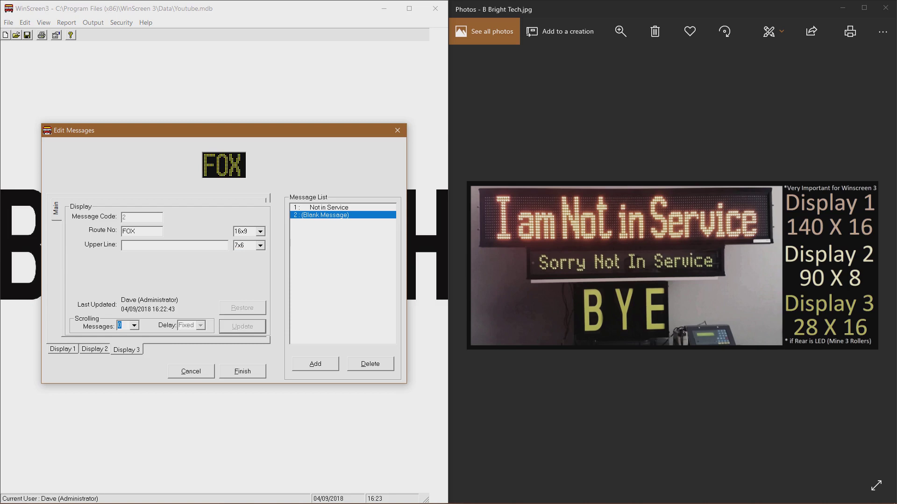
- Set message 2's upper line on Display 2 to "Midland Fox" in the 8x7 font and apply the update
{"action": "left_click", "coordinate": [95, 349]}
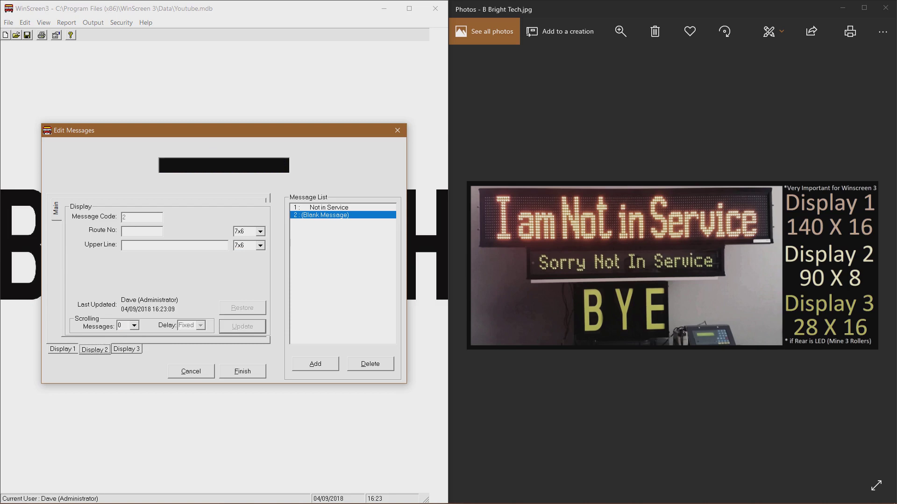
{"action": "left_click", "coordinate": [141, 246]}
{"action": "type", "text": "Mid"}
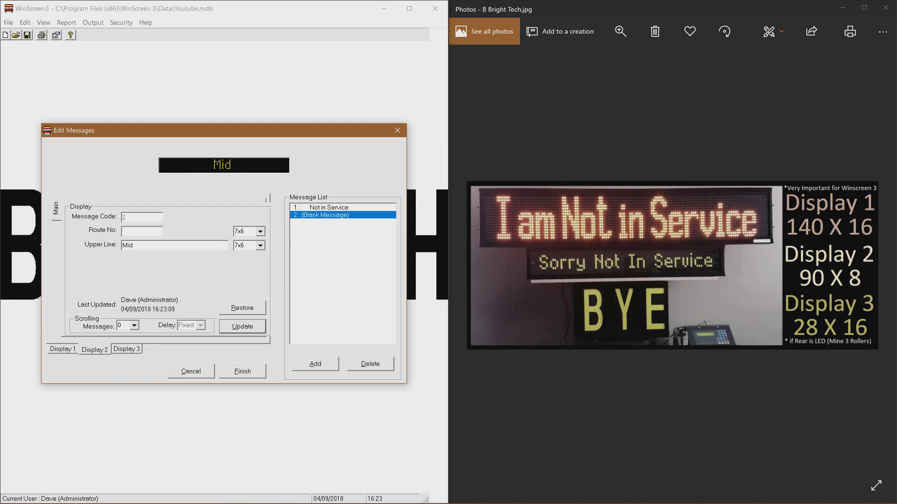
{"action": "type", "text": "land Fox"}
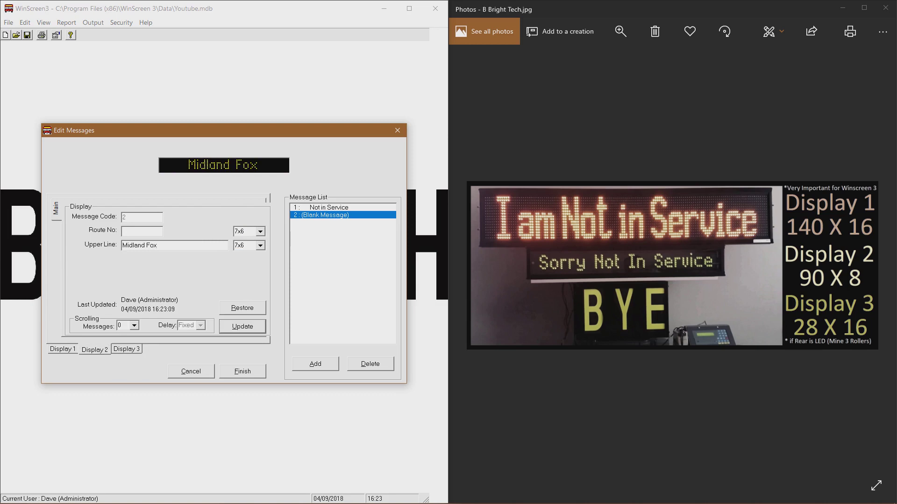
{"action": "left_click", "coordinate": [260, 245]}
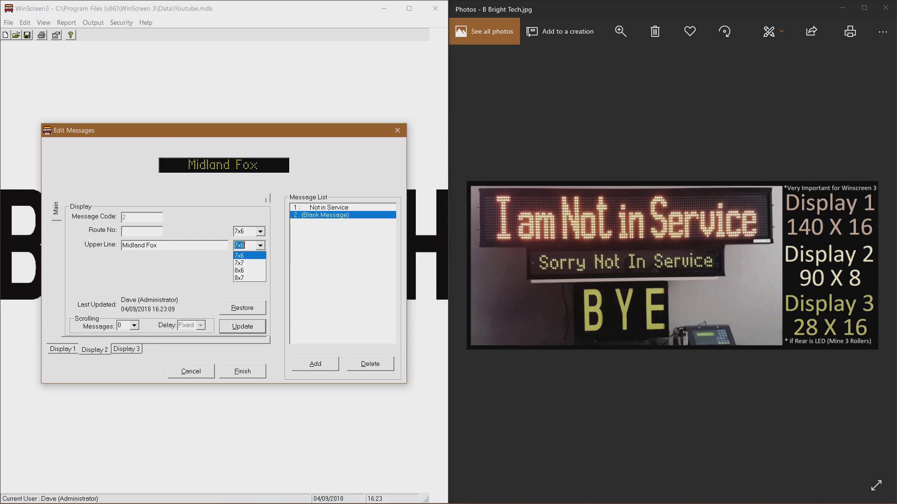
{"action": "key", "text": "Return"}
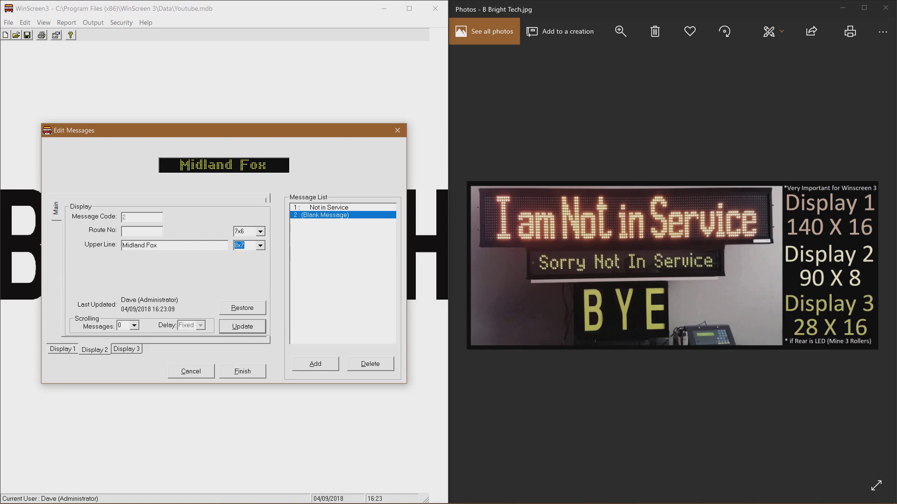
{"action": "left_click", "coordinate": [243, 326]}
- Set the number of scrolling messages for message 2 on Display 1 to 3
{"action": "left_click", "coordinate": [62, 349]}
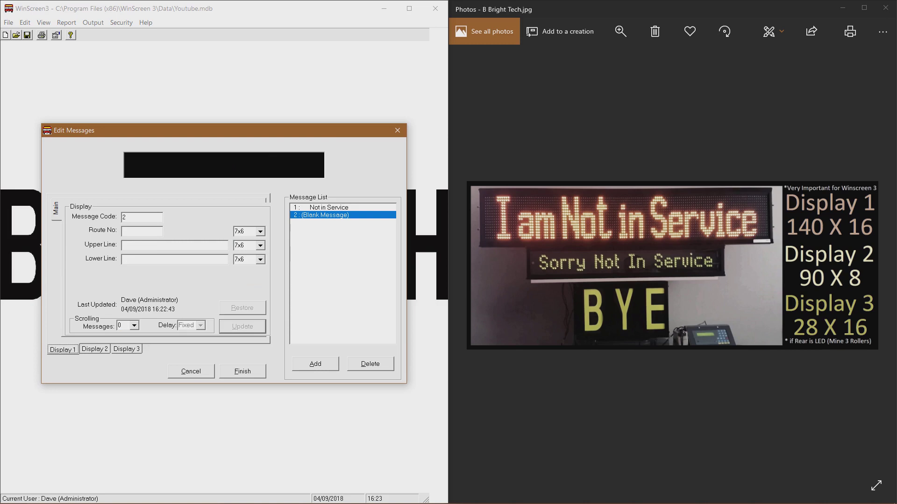
{"action": "left_click", "coordinate": [134, 326]}
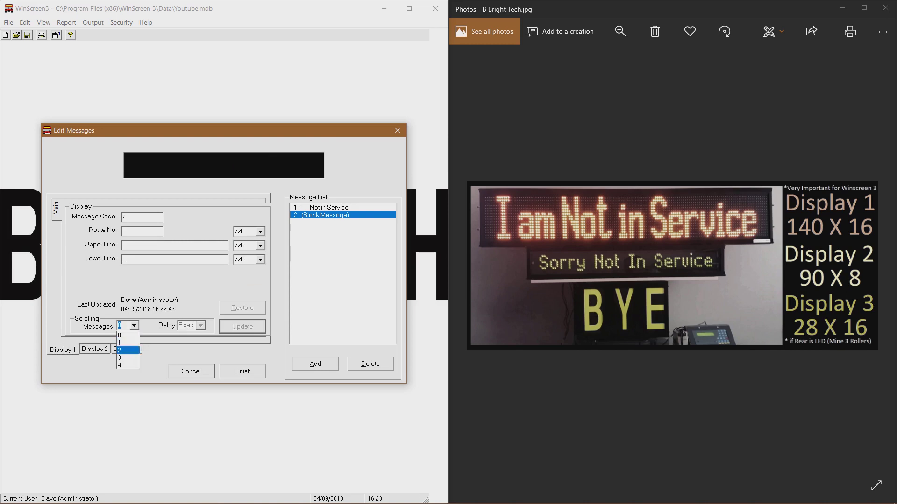
{"action": "key", "text": "Return"}
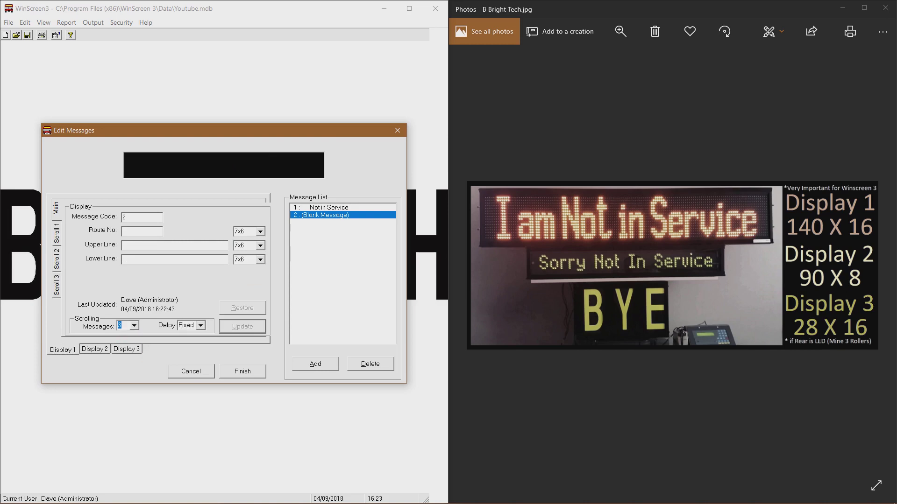
- Set message 2's main upper line on Display 1 to "Midland Red East" in the 16x9 font and apply the update
{"action": "left_click", "coordinate": [174, 245]}
{"action": "type", "text": "Midland"}
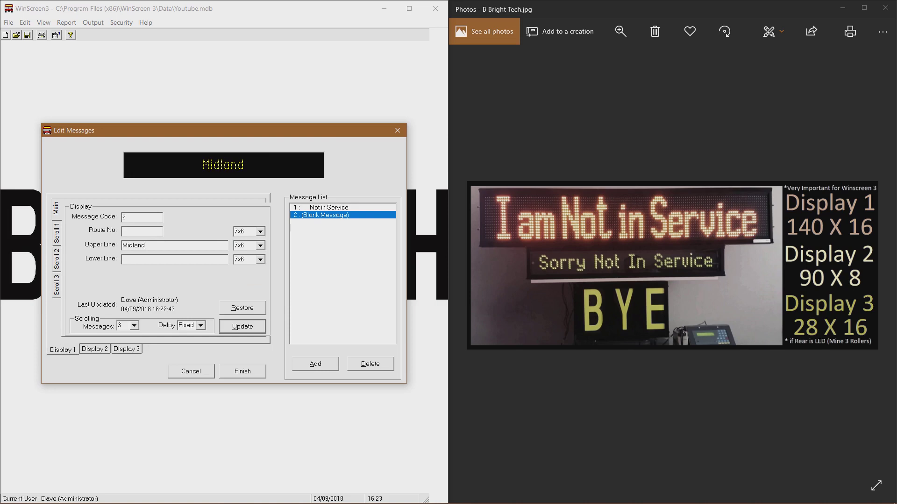
{"action": "type", "text": " Red East"}
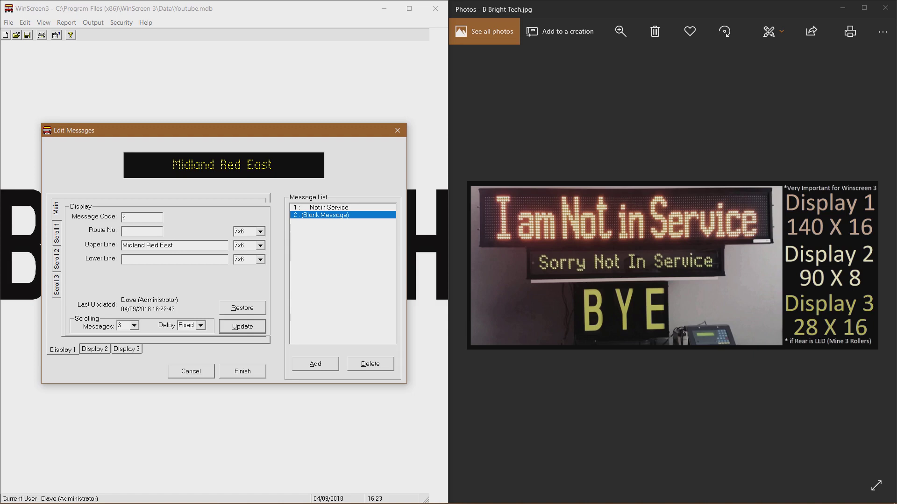
{"action": "key", "text": "Tab"}
{"action": "key", "text": "alt+Down"}
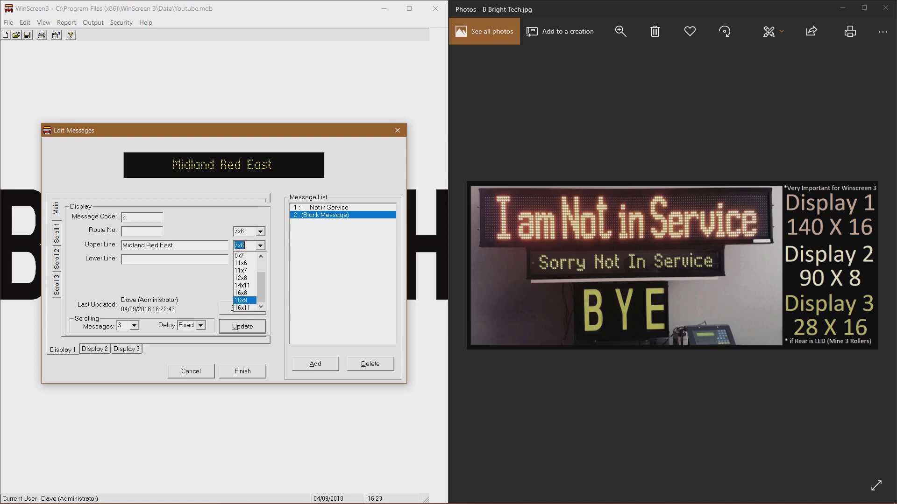
{"action": "key", "text": "Return"}
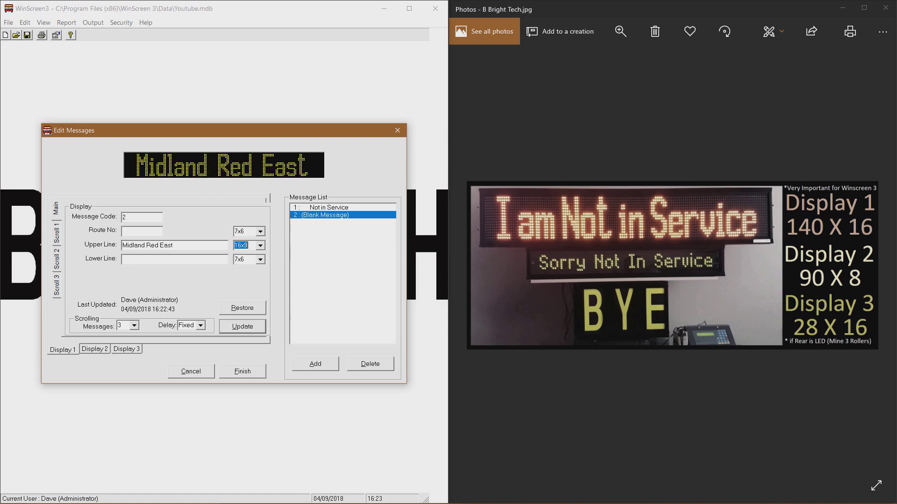
{"action": "key", "text": "Return"}
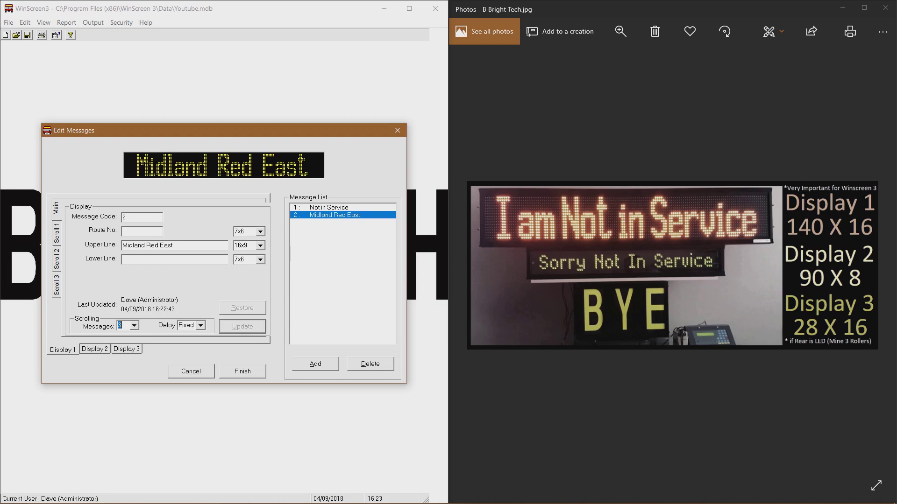
- Set the upper line of message 2's first scroll on Display 1 to "Midland Fox" in the 16x9 font and apply the update
{"action": "key", "text": "ctrl+Tab"}
{"action": "left_click", "coordinate": [140, 245]}
{"action": "type", "text": "Midland Fo"}
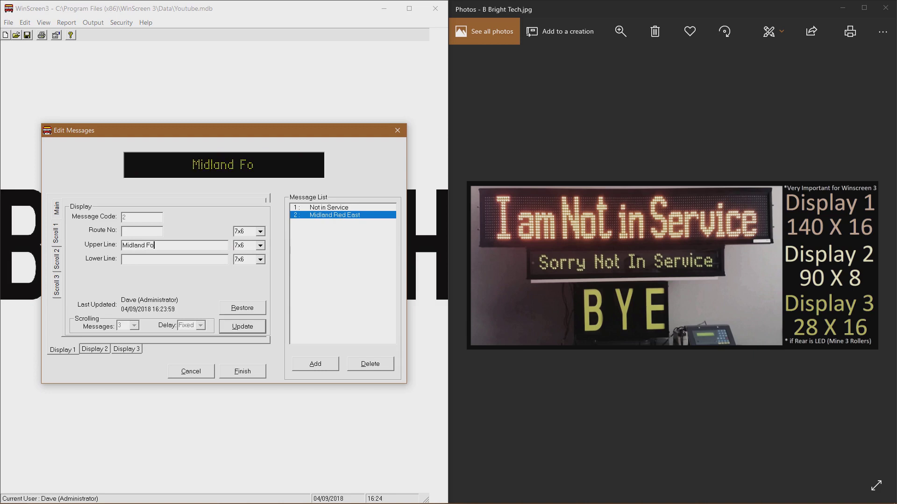
{"action": "type", "text": "x"}
{"action": "left_click", "coordinate": [260, 245]}
{"action": "key", "text": "Down"}
{"action": "key", "text": "Down"}
{"action": "key", "text": "Down"}
{"action": "key", "text": "Down"}
{"action": "key", "text": "Down"}
{"action": "key", "text": "Down"}
{"action": "key", "text": "Down"}
{"action": "key", "text": "Down"}
{"action": "key", "text": "Return"}
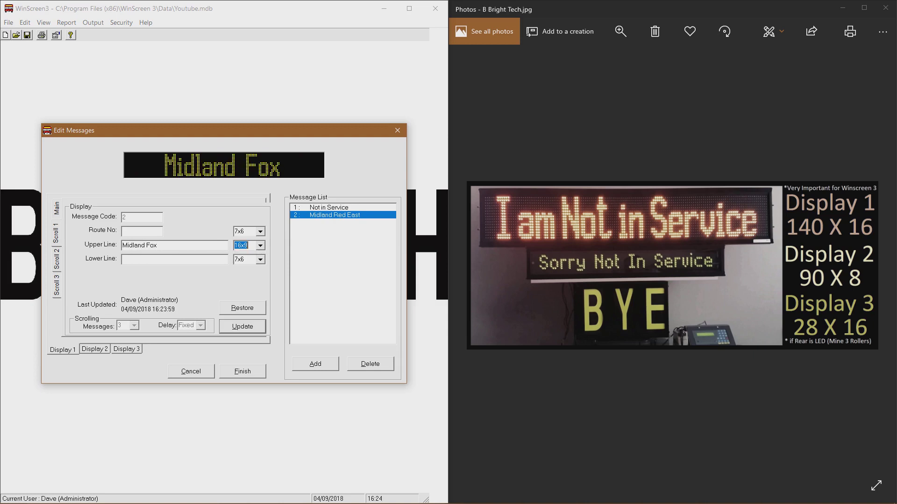
{"action": "key", "text": "Return"}
- Set the upper line of message 2's second scroll on Display 1 to "Arriva Fox County" in the 16x9 font and apply the update
{"action": "key", "text": "Down"}
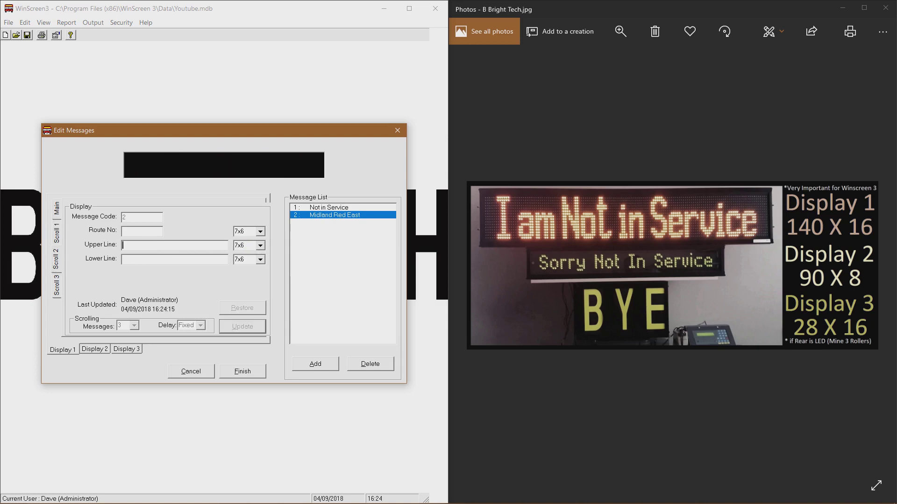
{"action": "type", "text": "Arriva "}
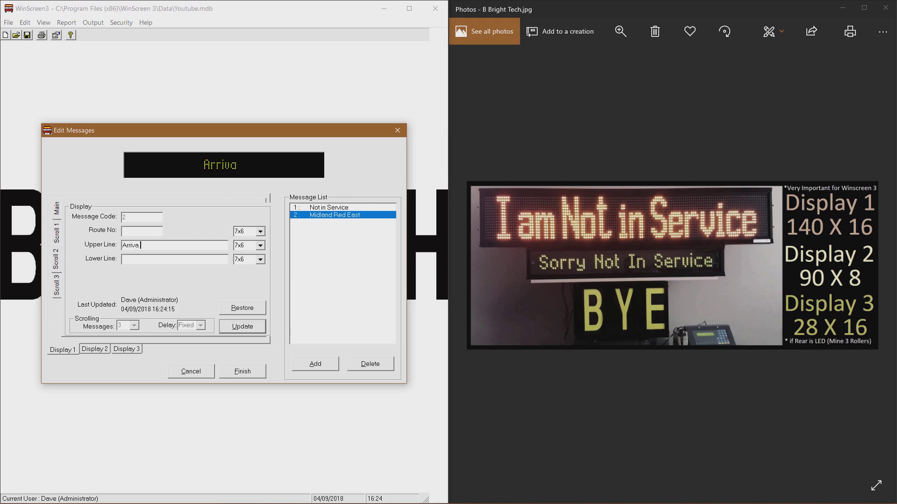
{"action": "type", "text": "Fox Cou"}
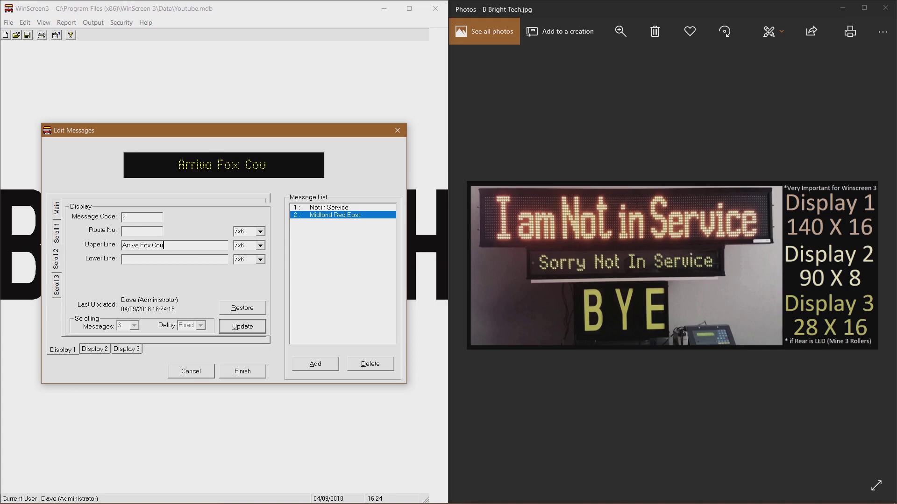
{"action": "type", "text": "nty"}
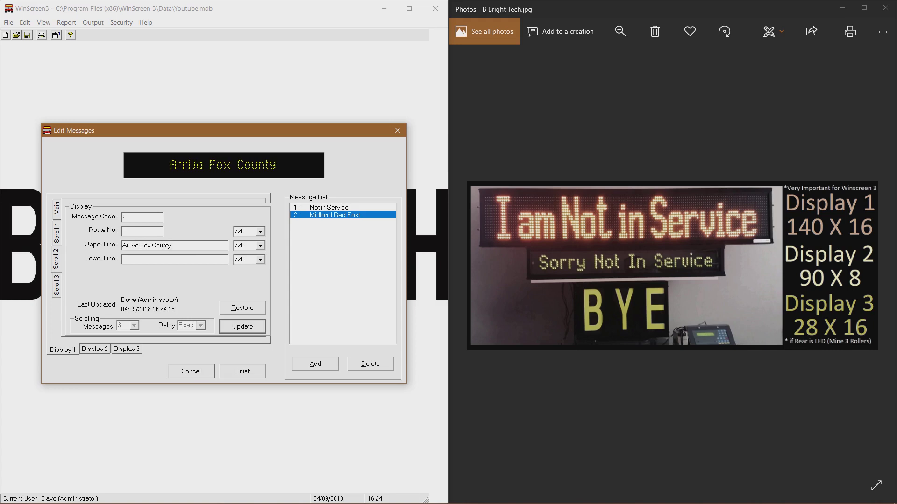
{"action": "left_click", "coordinate": [260, 246]}
{"action": "left_click_drag", "start_coordinate": [261, 277], "coordinate": [261, 304]}
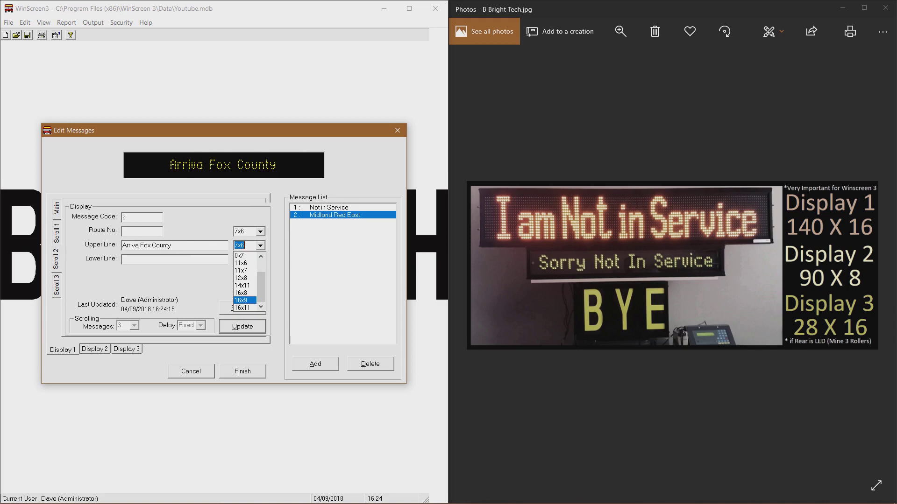
{"action": "left_click", "coordinate": [243, 301]}
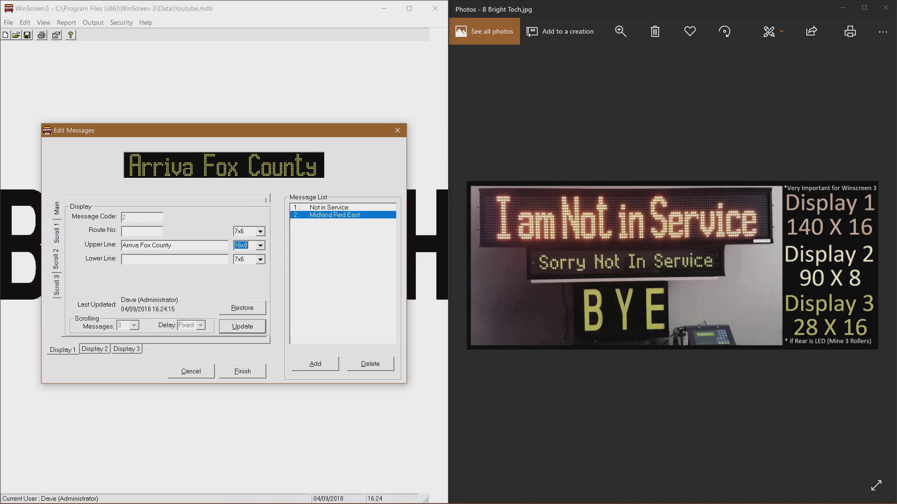
{"action": "left_click", "coordinate": [243, 327]}
- Set the upper line of message 2's third scroll on Display 1 to "Arriva Midlands" in the 16x9 font and apply the update
{"action": "left_click", "coordinate": [57, 285]}
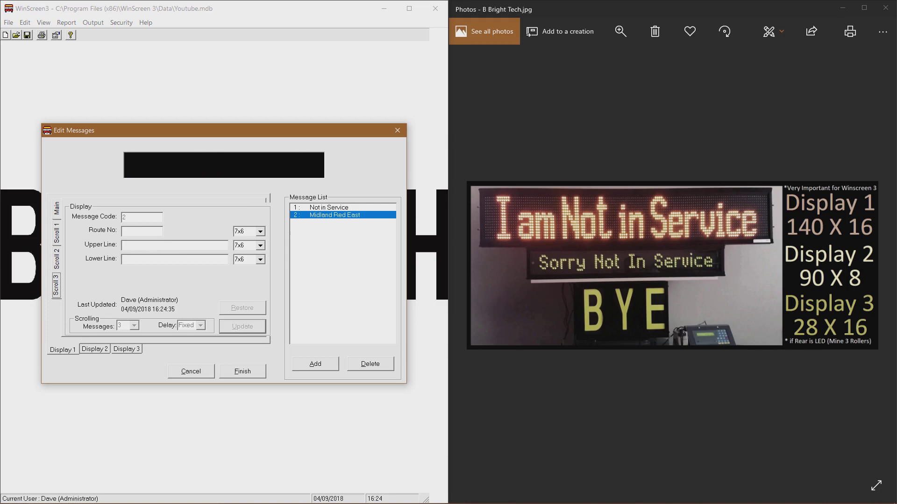
{"action": "left_click", "coordinate": [163, 246]}
{"action": "type", "text": "Arriva Mi"}
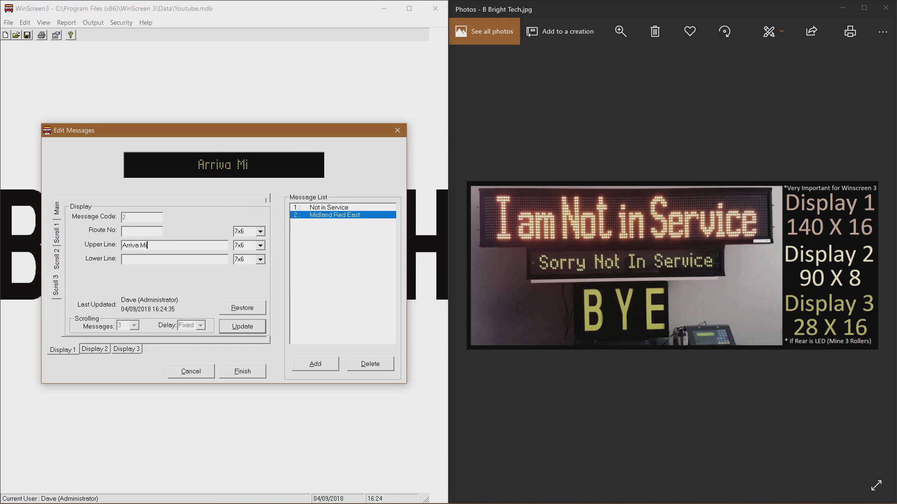
{"action": "type", "text": "dlands"}
{"action": "left_click", "coordinate": [261, 245]}
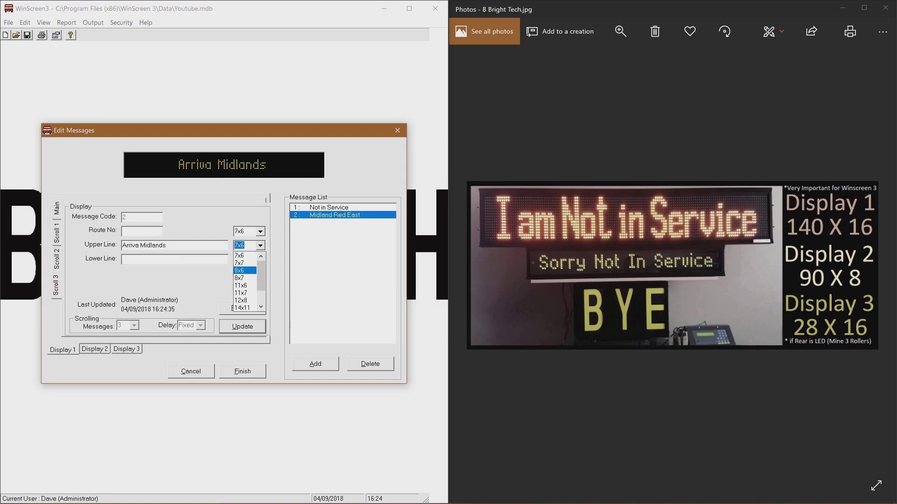
{"action": "left_click_drag", "start_coordinate": [261, 275], "coordinate": [261, 297]}
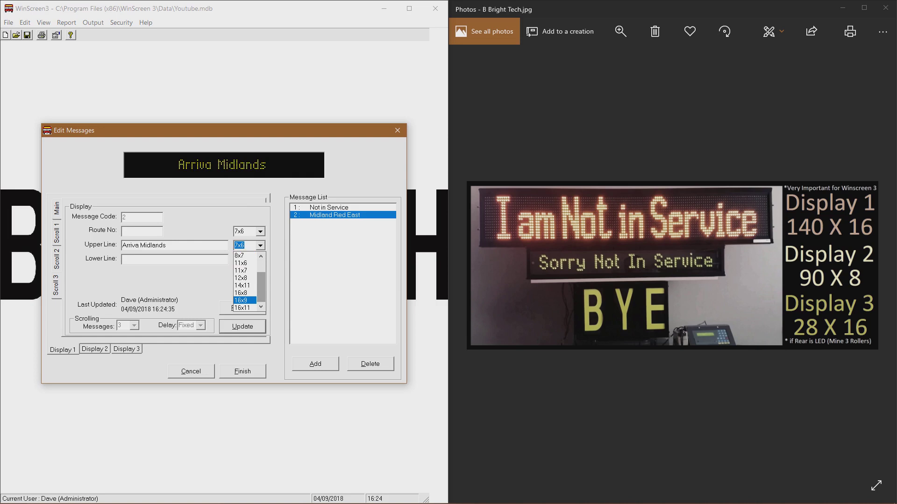
{"action": "left_click", "coordinate": [243, 301]}
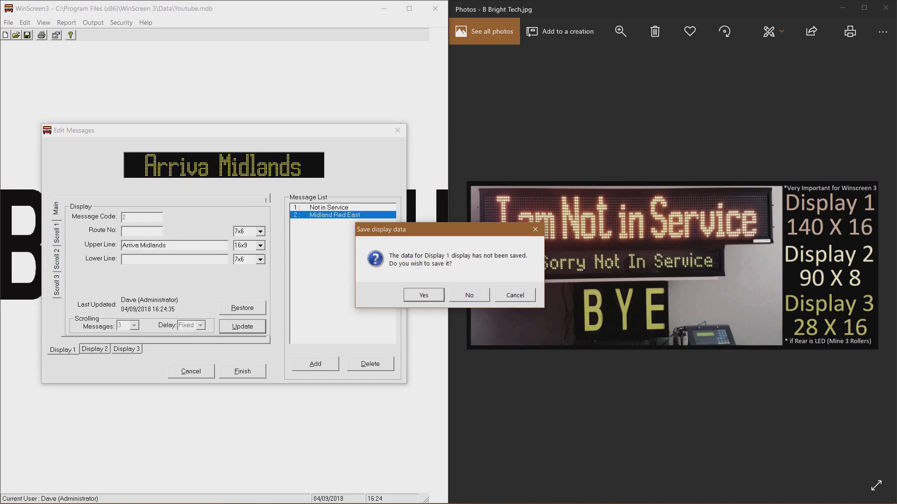
{"action": "key", "text": "Escape"}
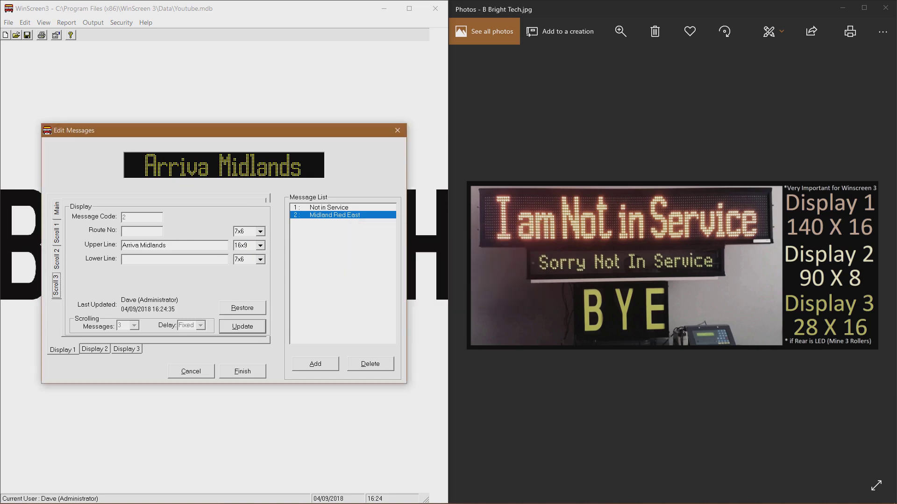
{"action": "left_click", "coordinate": [242, 326]}
- Review message 2's main text and its three scrolling messages on Display 1
{"action": "left_click", "coordinate": [56, 209]}
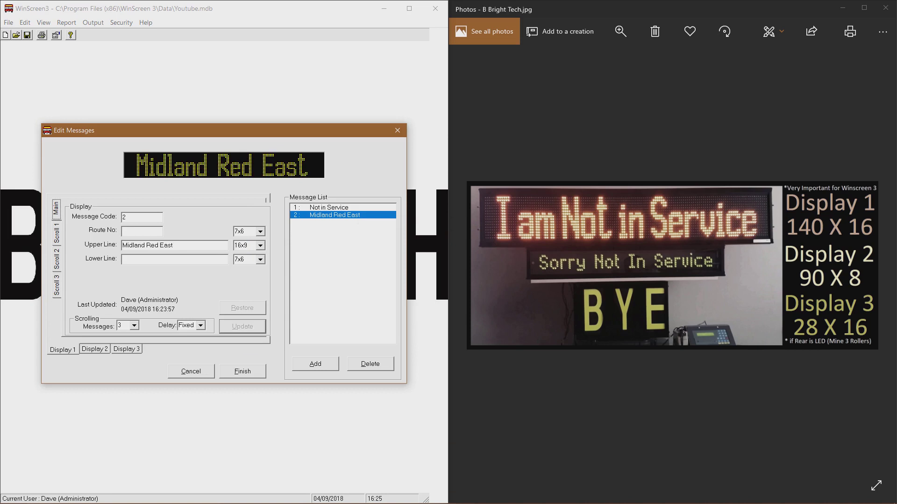
{"action": "left_click", "coordinate": [57, 233]}
{"action": "left_click", "coordinate": [57, 260]}
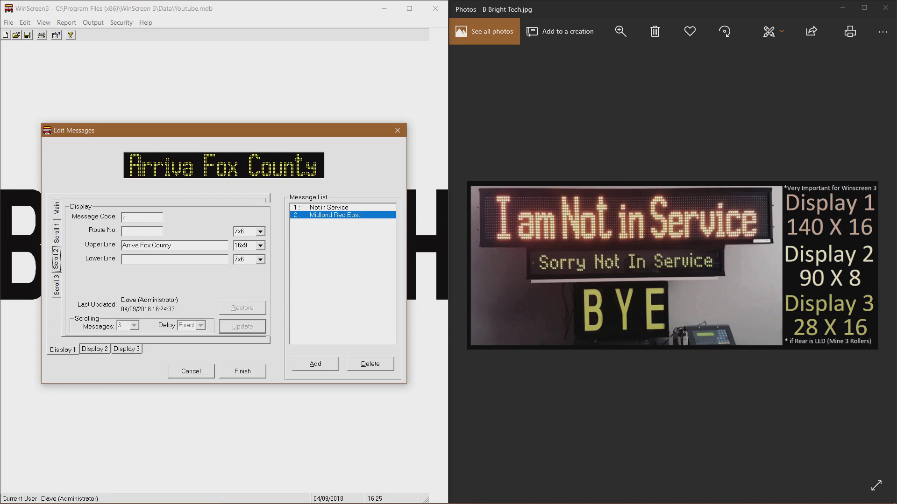
{"action": "left_click", "coordinate": [57, 285]}
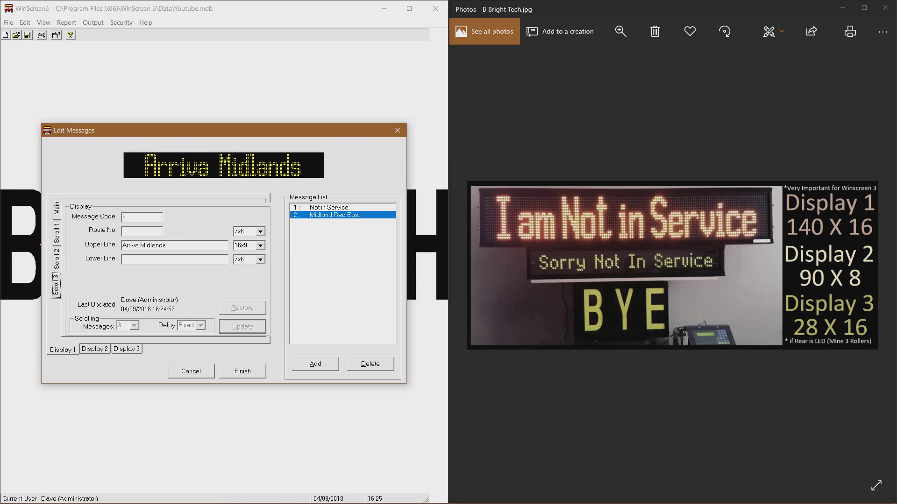
{"action": "left_click", "coordinate": [56, 259]}
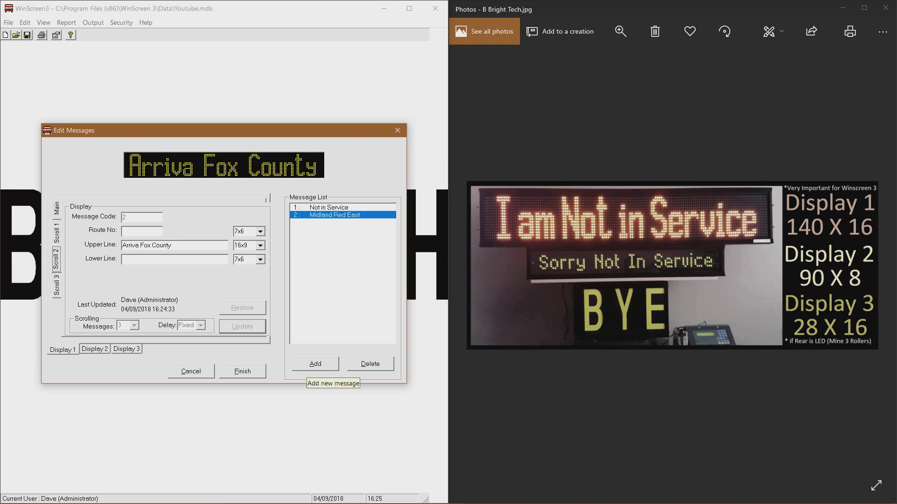
- Add a message with code 3 and set its Display 1 route number to 888 and upper line to "Glenfield Hospital"
{"action": "left_click", "coordinate": [315, 364]}
{"action": "left_click", "coordinate": [200, 279]}
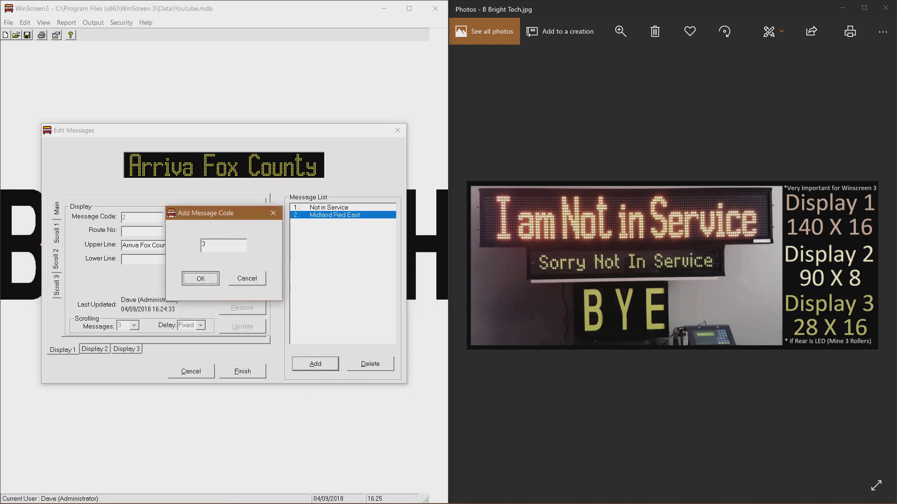
{"action": "left_click", "coordinate": [141, 232]}
{"action": "type", "text": "888"}
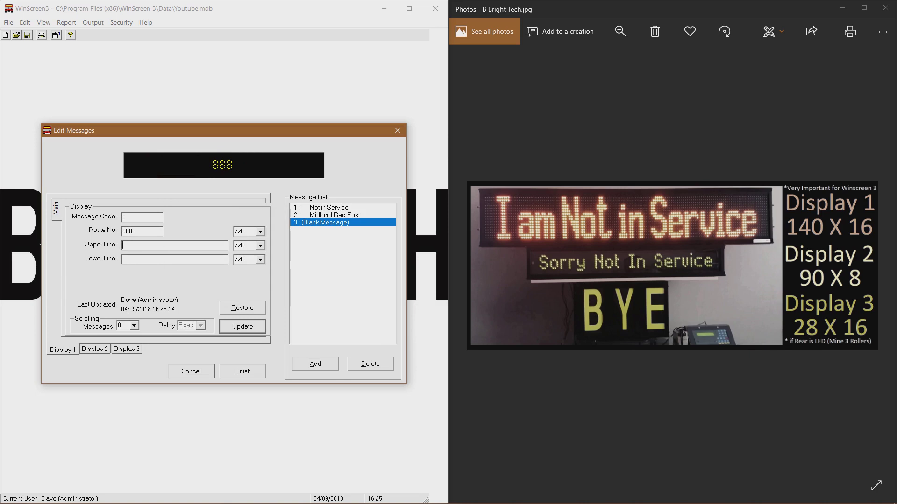
{"action": "type", "text": "Glenfi"}
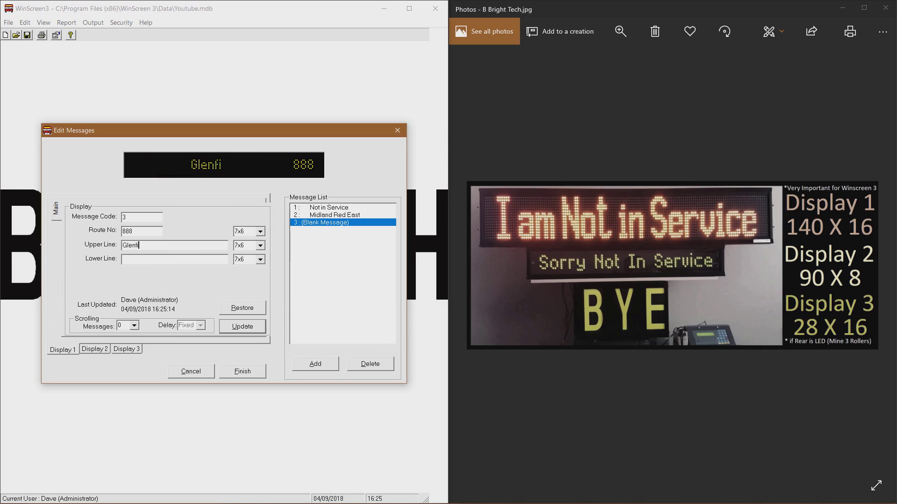
{"action": "type", "text": "eld Hosp"}
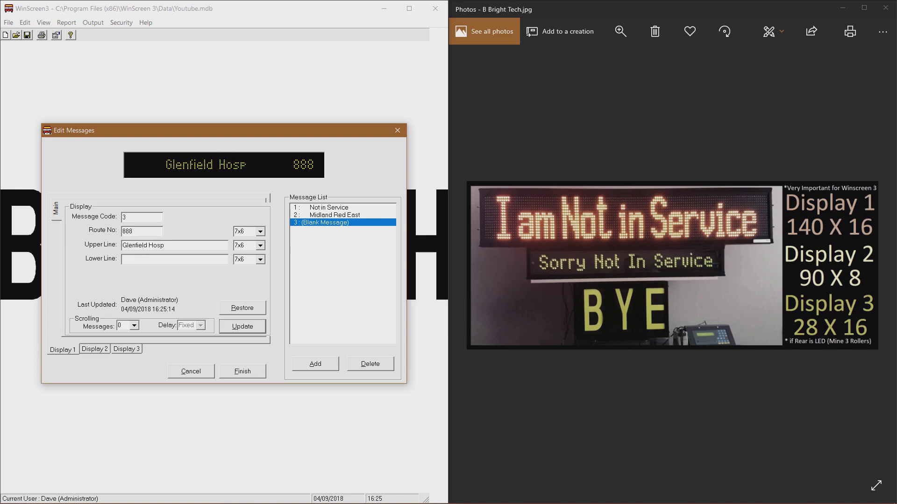
{"action": "type", "text": "ital"}
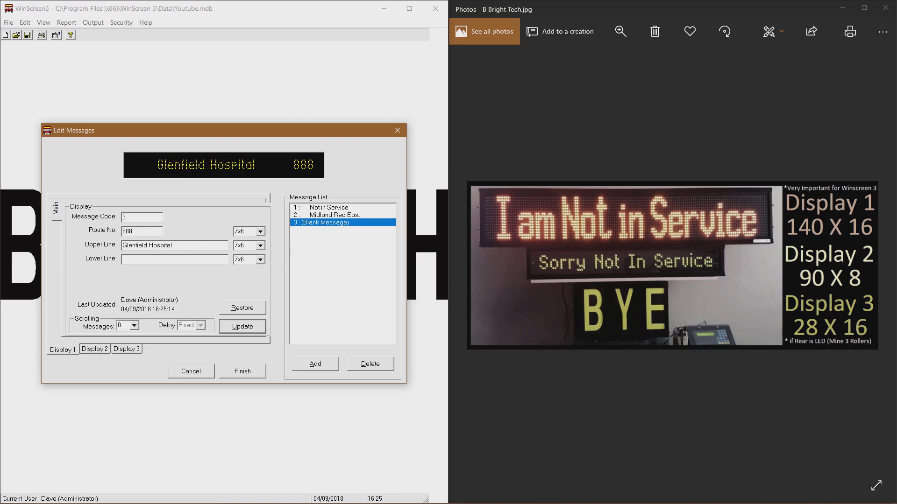
- Enter "` Fosse'Road'North" as message 3's lower line on Display 1, using the backtick for the small VIA symbol
{"action": "key", "text": "Tab"}
{"action": "key", "text": "Tab"}
{"action": "type", "text": "`"}
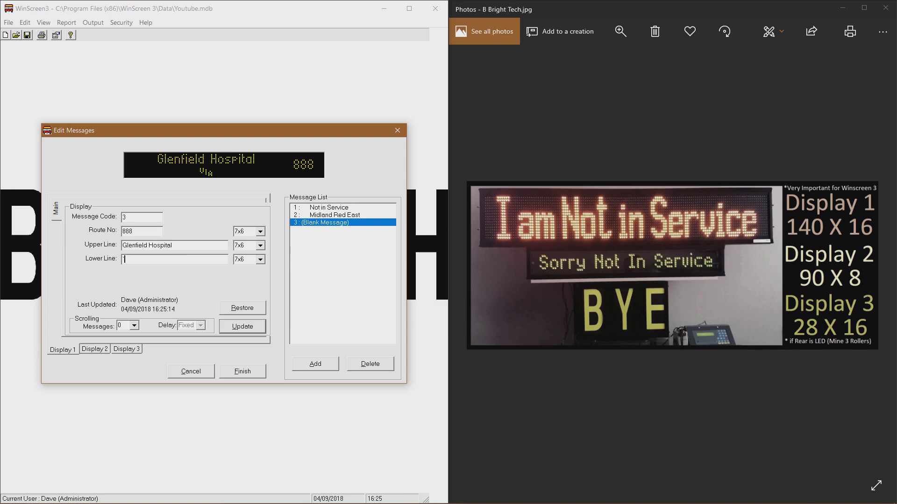
{"action": "type", "text": "F"}
{"action": "key", "text": "BackSpace"}
{"action": "type", "text": "Fosse'Road"}
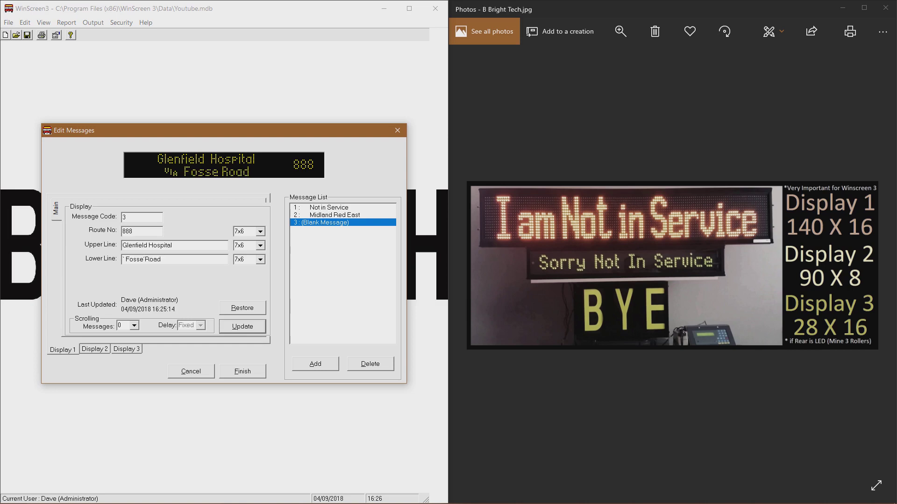
{"action": "type", "text": "'North"}
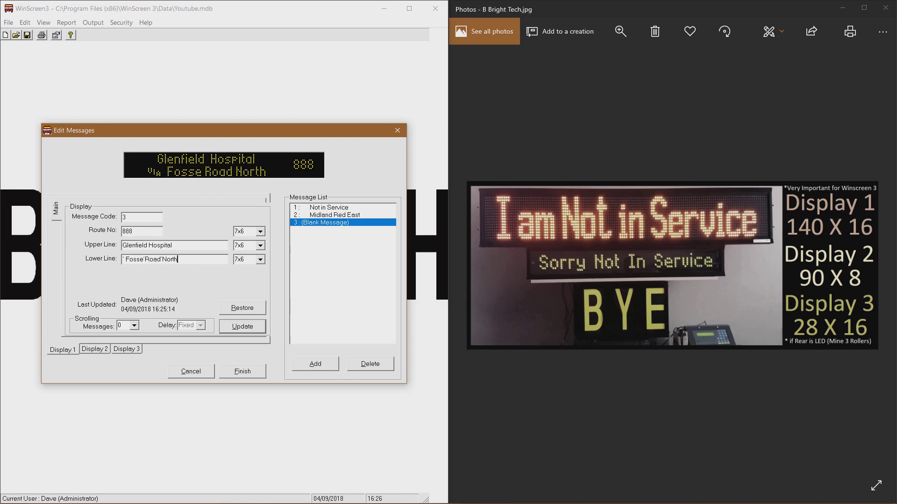
- Set the route number font of message 3's main text on Display 1 to 16x9
{"action": "left_click", "coordinate": [260, 231]}
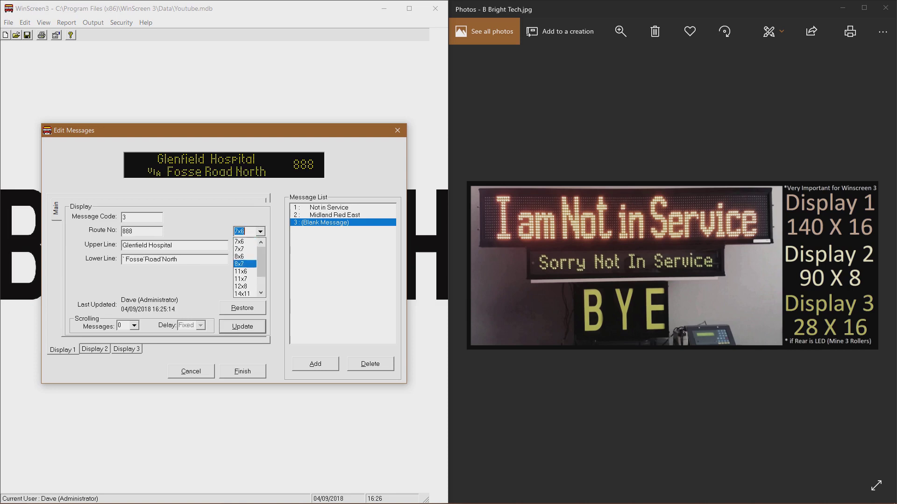
{"action": "key", "text": "Return"}
{"action": "key", "text": "alt+Down"}
{"action": "key", "text": "Down"}
{"action": "key", "text": "Down"}
{"action": "key", "text": "Down"}
{"action": "key", "text": "Down"}
{"action": "key", "text": "Down"}
{"action": "key", "text": "Down"}
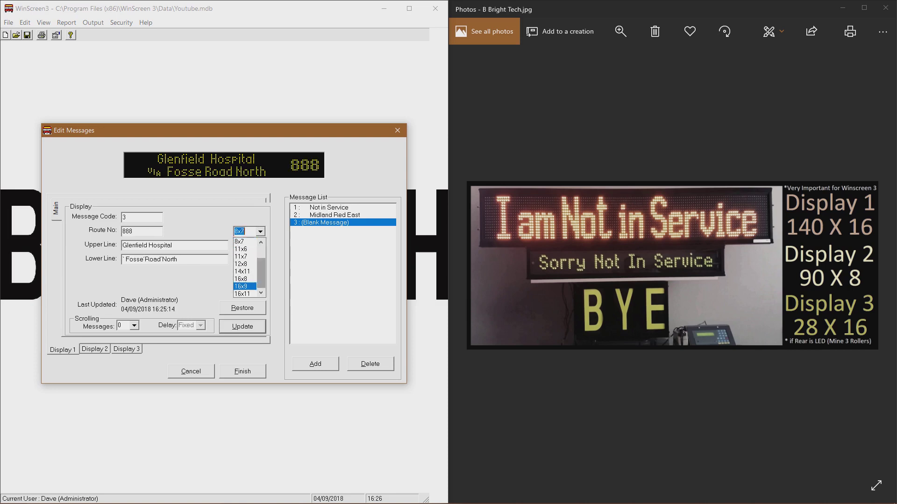
{"action": "key", "text": "Return"}
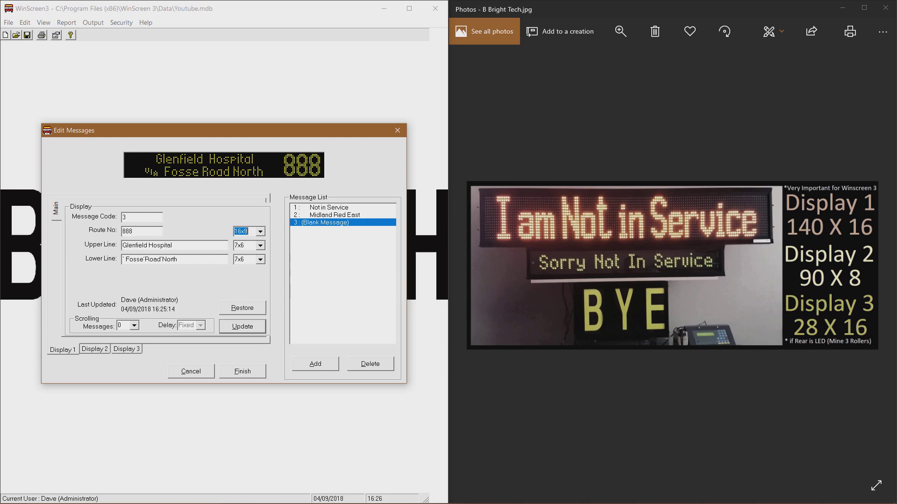
- Set the upper line font of message 3's main text on Display 1 to 8x7
{"action": "key", "text": "Tab"}
{"action": "key", "text": "alt+Down"}
{"action": "key", "text": "Down"}
{"action": "key", "text": "Down"}
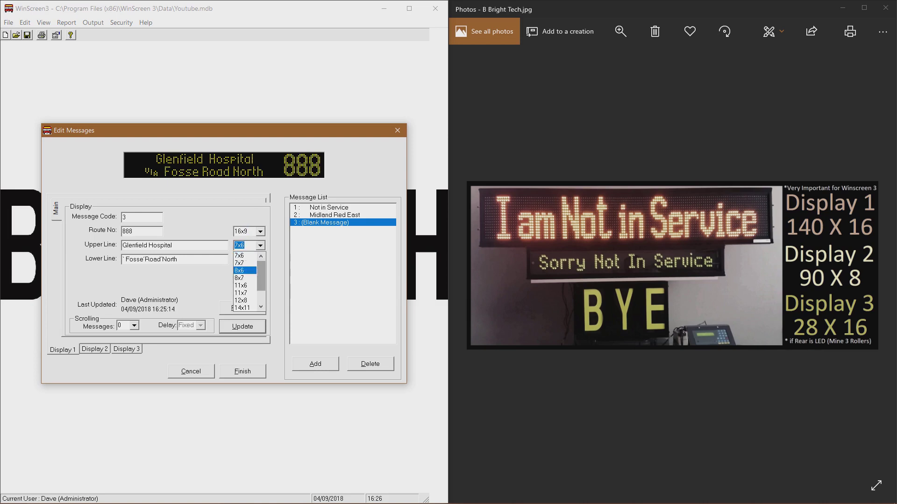
{"action": "key", "text": "Down"}
{"action": "key", "text": "Return"}
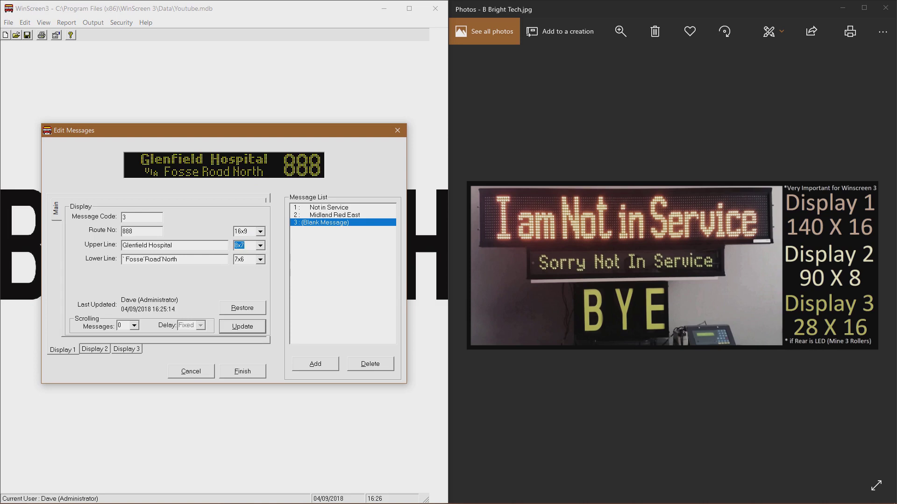
- Set the lower line font of message 3's main text to 7x7 and apply the update
{"action": "key", "text": "Tab"}
{"action": "key", "text": "alt+Down"}
{"action": "key", "text": "Down"}
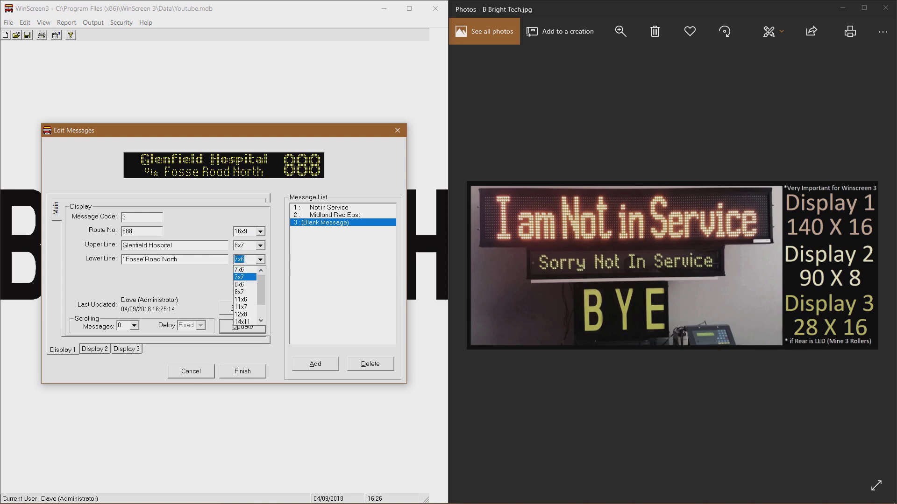
{"action": "key", "text": "Return"}
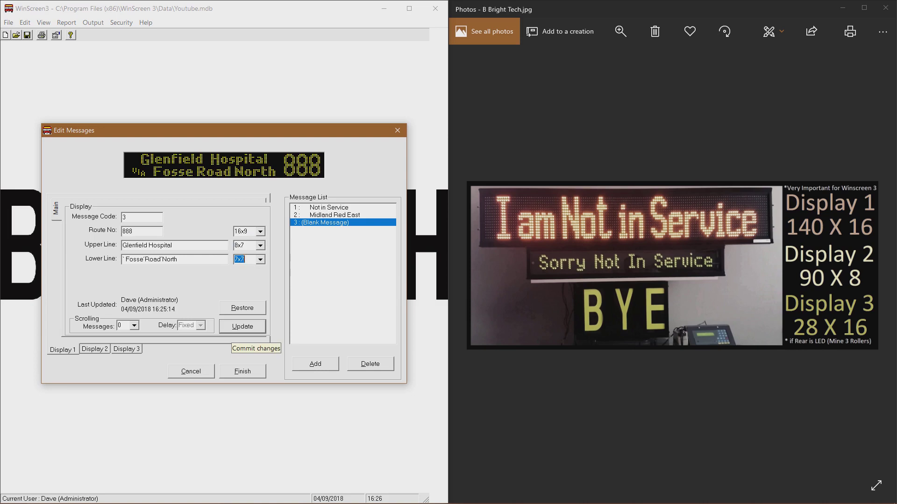
{"action": "left_click", "coordinate": [242, 326]}
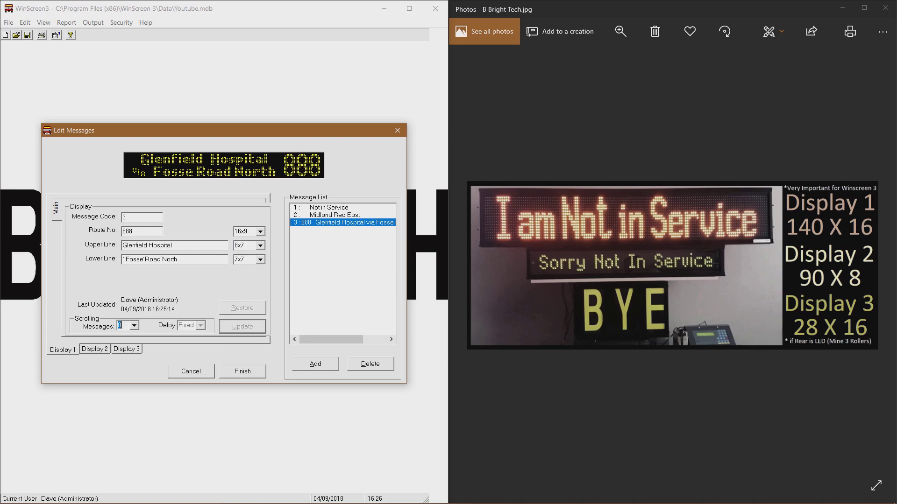
- Give message 3 four scrolling messages on Display 1 and copy the main text's upper line for reuse
{"action": "left_click", "coordinate": [134, 325]}
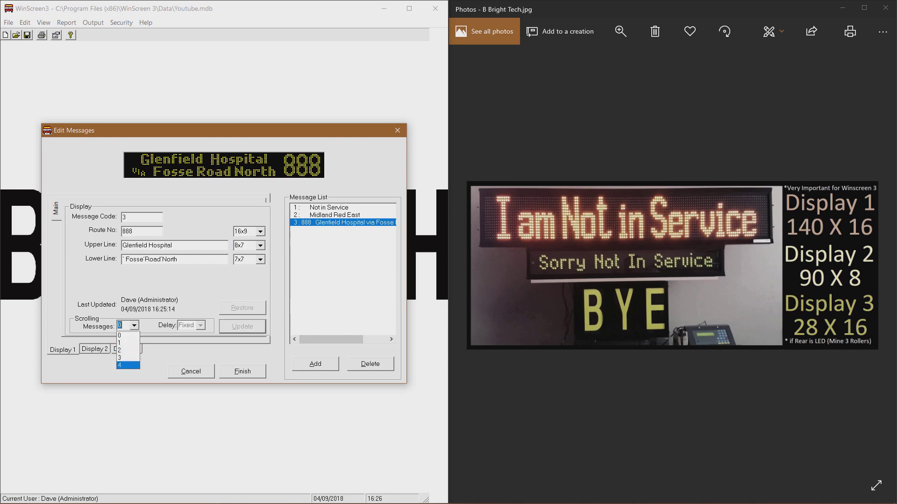
{"action": "key", "text": "Return"}
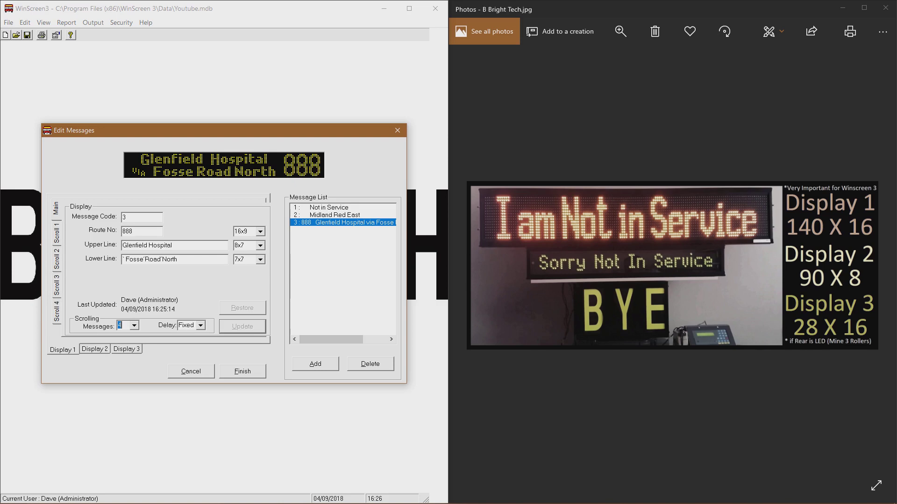
{"action": "left_click_drag", "start_coordinate": [173, 246], "coordinate": [122, 245]}
{"action": "right_click", "coordinate": [136, 246]}
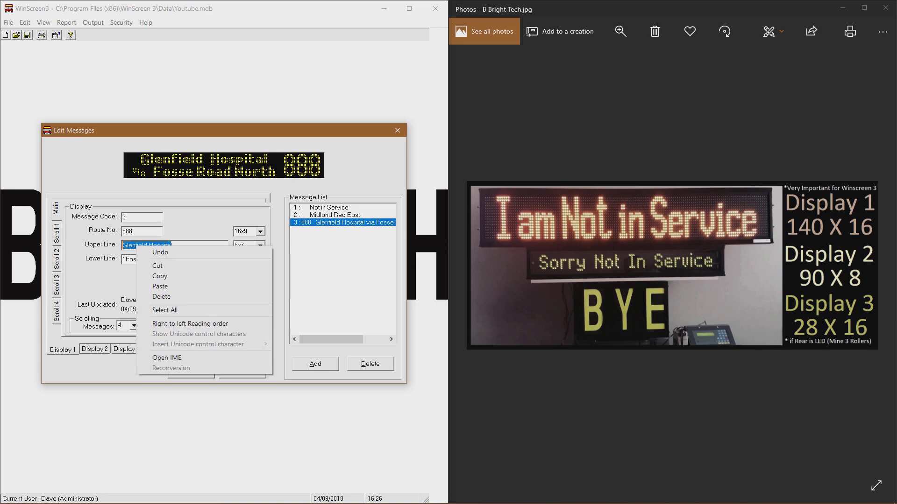
{"action": "left_click", "coordinate": [159, 276]}
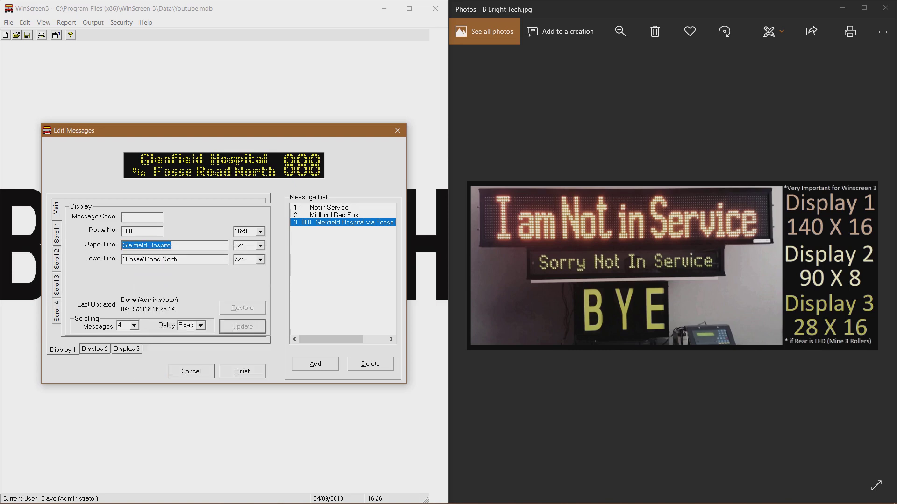
- Set message 3's first scroll on Display 1 to route number 888, pasting and completing the upper line as "Glenfield Hospital"
{"action": "left_click", "coordinate": [57, 232]}
{"action": "left_click", "coordinate": [136, 231]}
{"action": "type", "text": "888"}
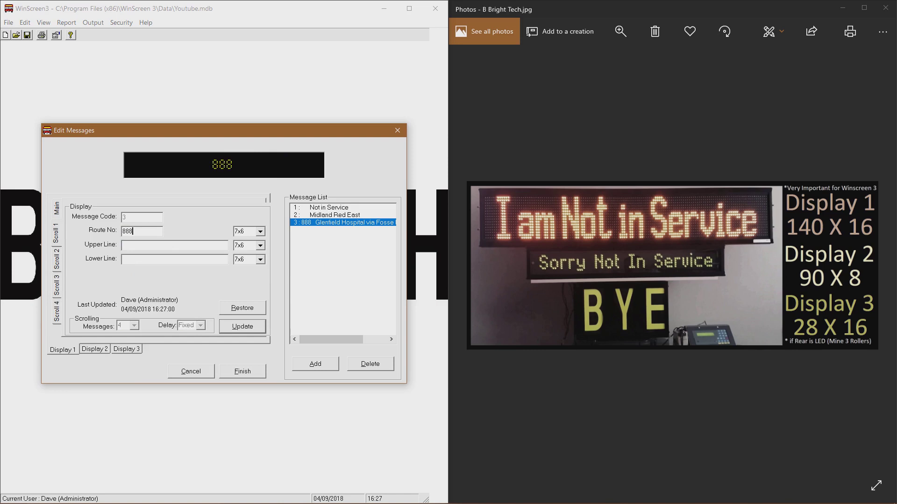
{"action": "right_click", "coordinate": [144, 244]}
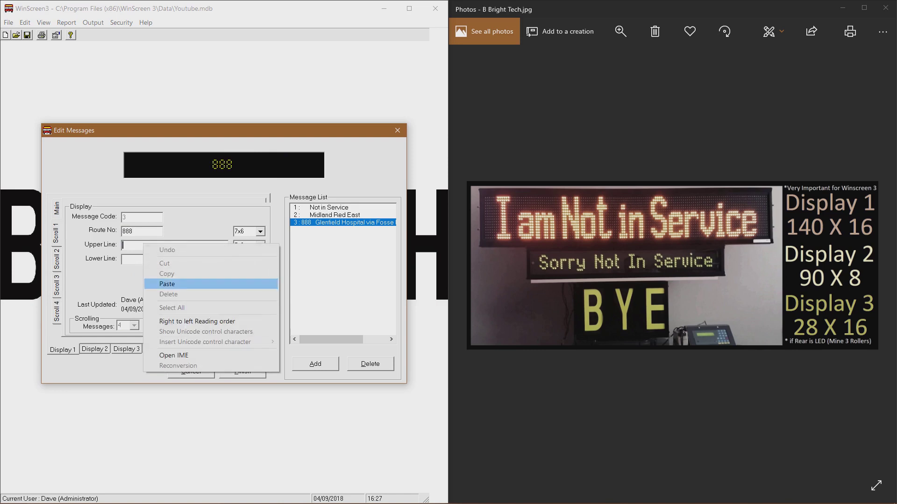
{"action": "left_click", "coordinate": [167, 284]}
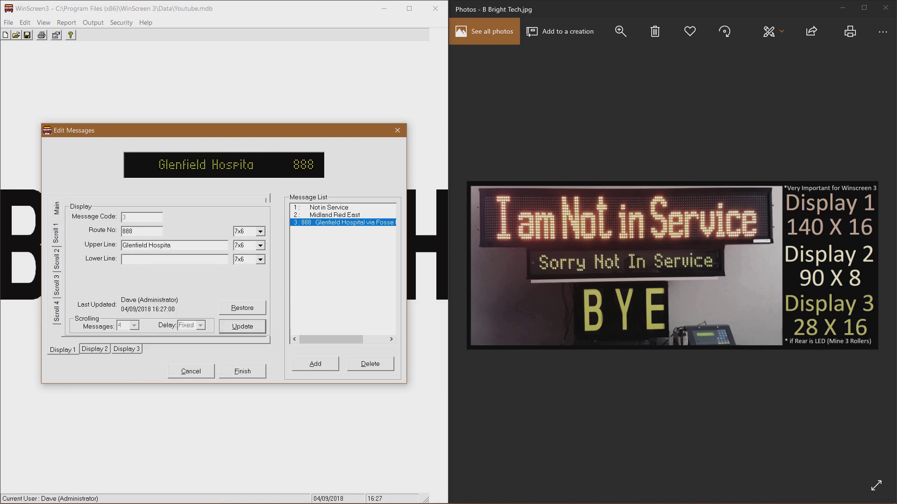
{"action": "type", "text": "l"}
- Enter "` Pool Road" as the lower line of message 3's first scroll, using the backtick for the small VIA symbol
{"action": "left_click", "coordinate": [124, 259]}
{"action": "type", "text": "Via"}
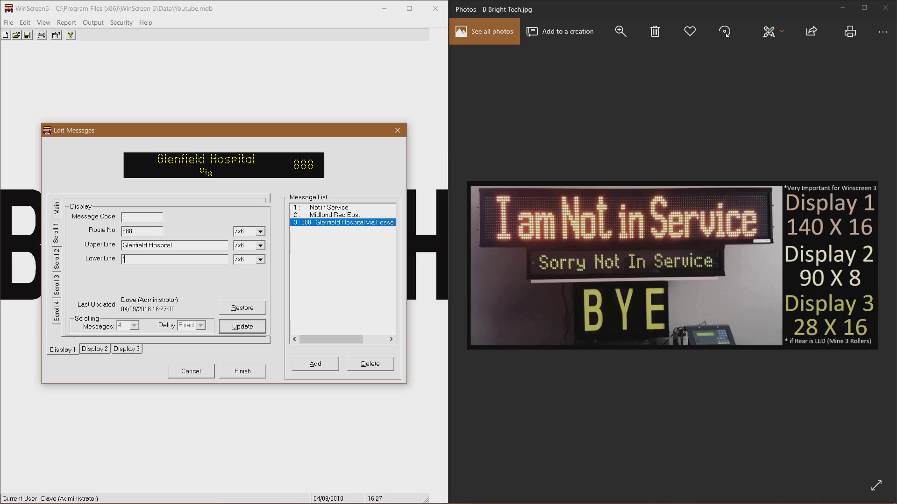
{"action": "type", "text": "` Pool Road"}
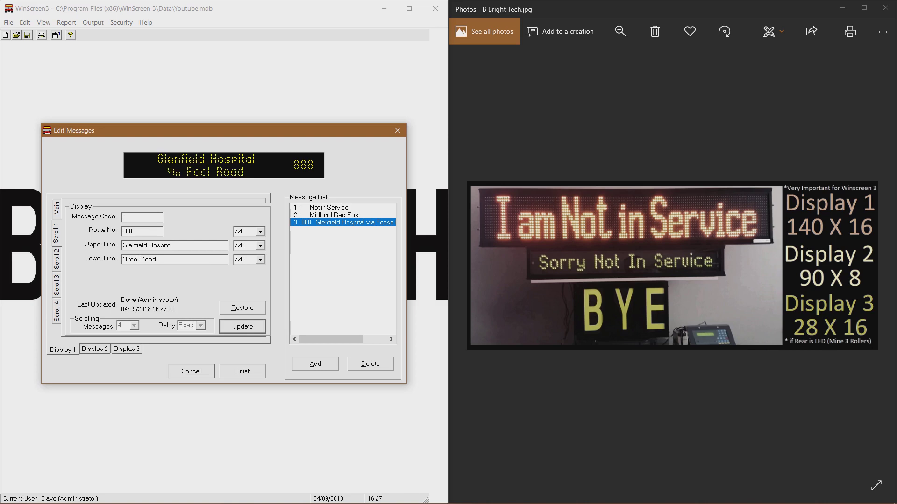
- Set the route number font of message 3's first scroll to 16x9
{"action": "left_click", "coordinate": [260, 231]}
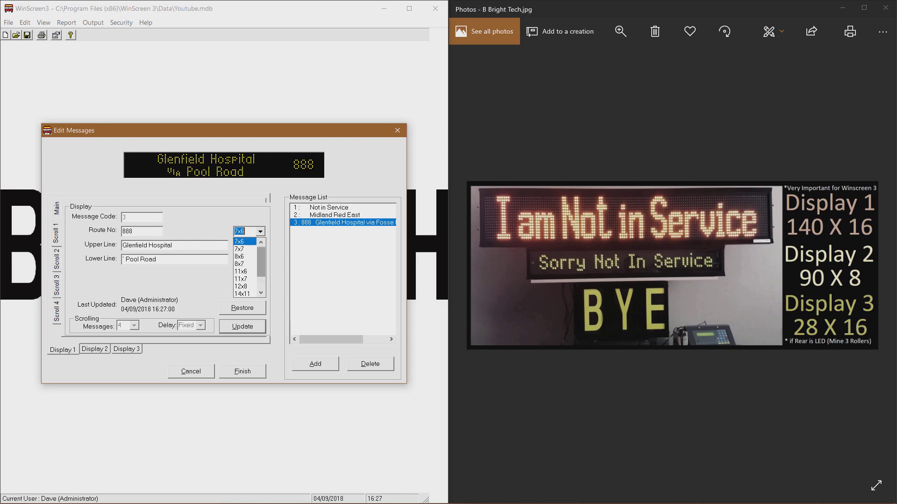
{"action": "key", "text": "Down"}
{"action": "key", "text": "Down"}
{"action": "key", "text": "Down"}
{"action": "key", "text": "Down"}
{"action": "key", "text": "Down"}
{"action": "key", "text": "Down"}
{"action": "key", "text": "Down"}
{"action": "key", "text": "Down"}
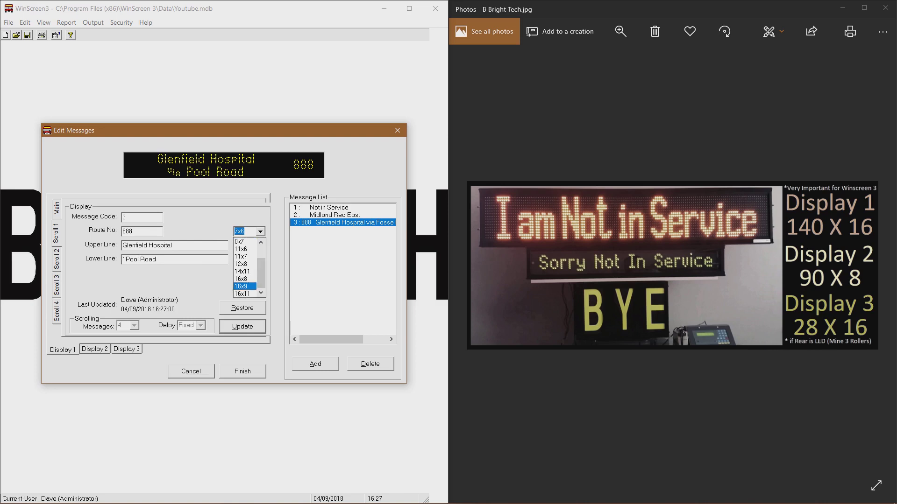
{"action": "key", "text": "Return"}
- Set the first scroll's upper line font to 8x7 and lower line font to 7x7, and apply the update
{"action": "left_click", "coordinate": [260, 245]}
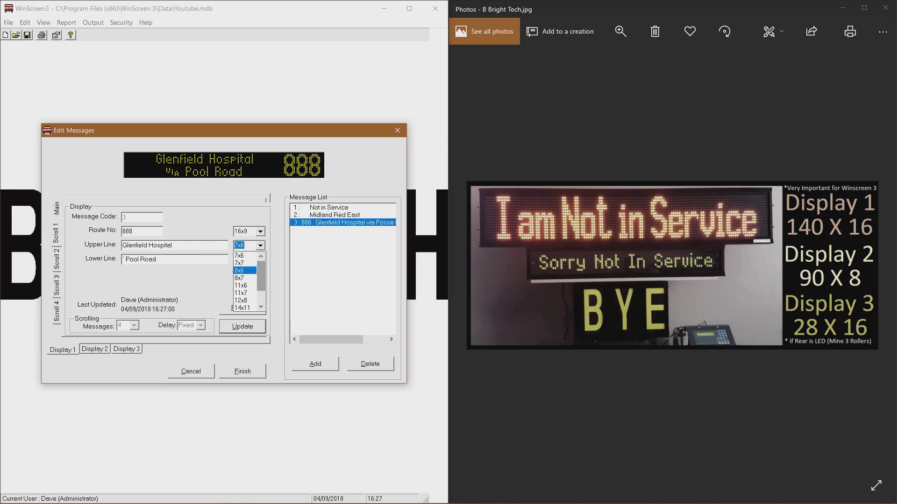
{"action": "key", "text": "Down"}
{"action": "key", "text": "Return"}
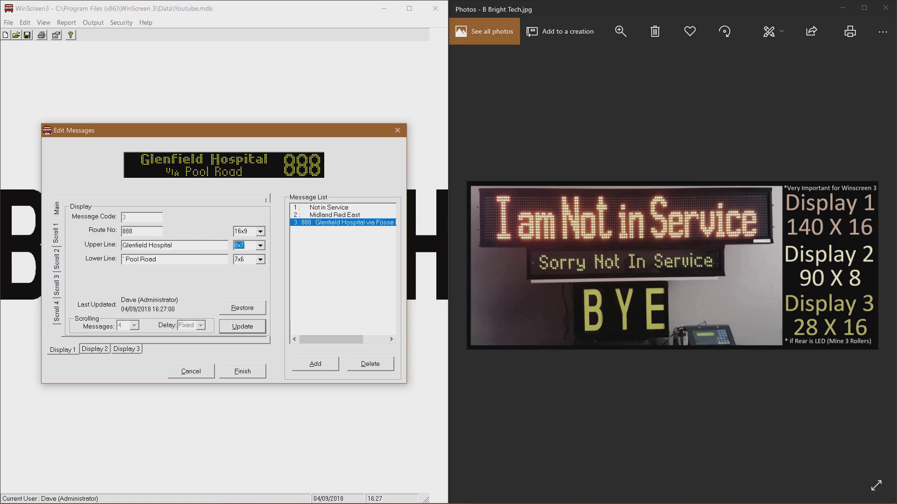
{"action": "left_click", "coordinate": [261, 259]}
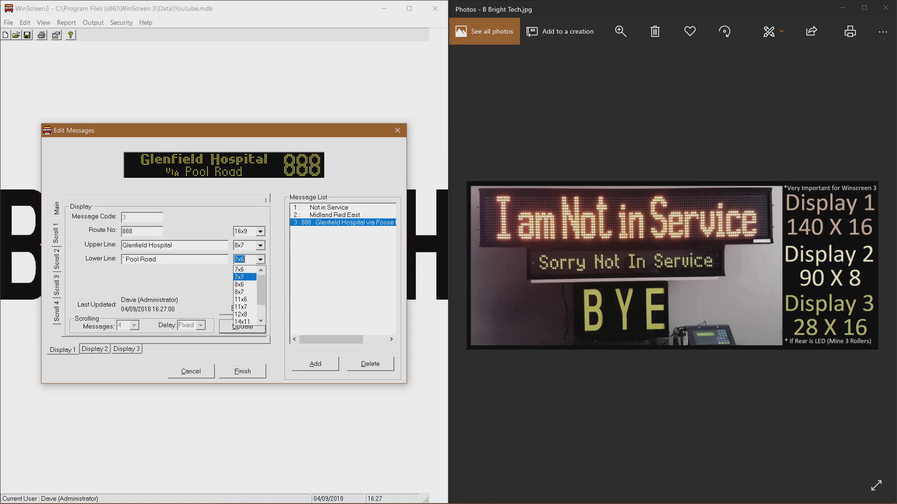
{"action": "key", "text": "Return"}
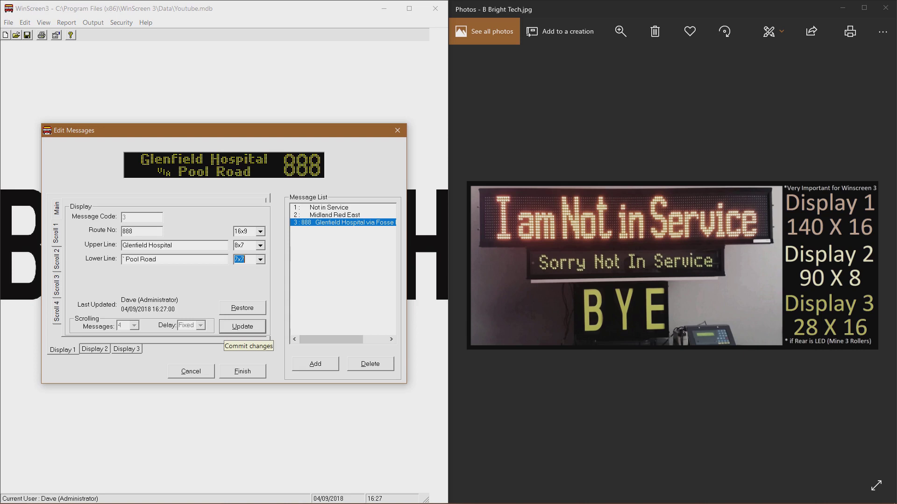
{"action": "left_click", "coordinate": [243, 326]}
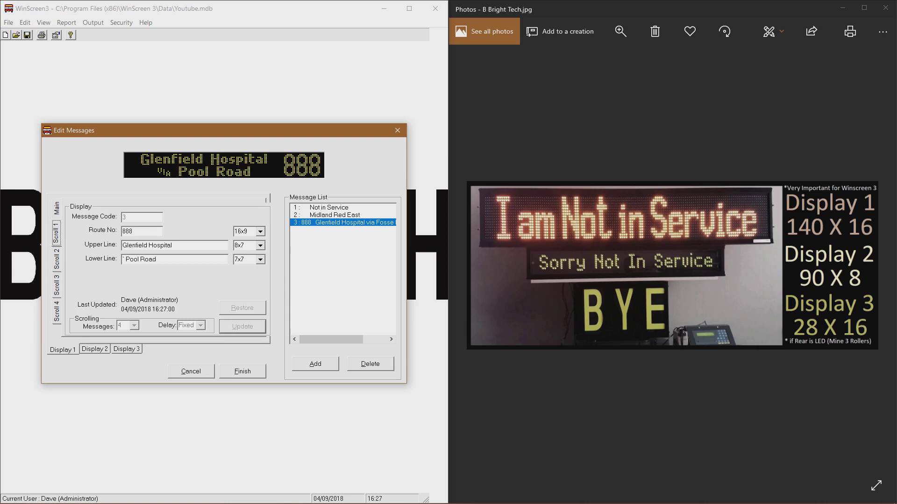
- Set message 3's second scroll on Display 1 to route number 888 and paste the copied destination text as its upper line
{"action": "key", "text": "Down"}
{"action": "left_click", "coordinate": [138, 232]}
{"action": "type", "text": "888"}
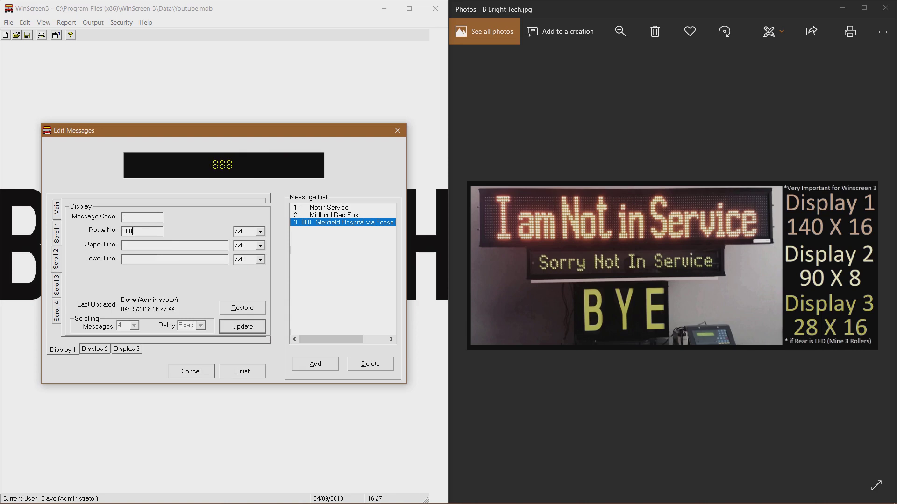
{"action": "right_click", "coordinate": [145, 246]}
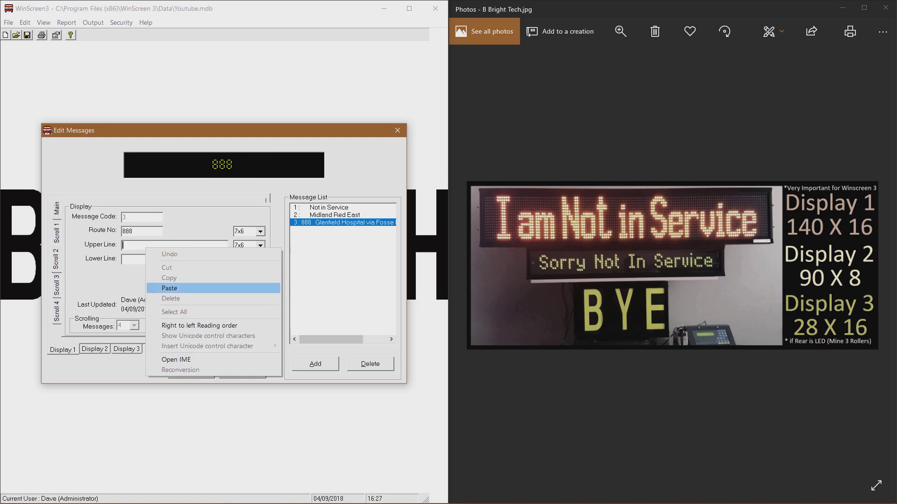
{"action": "left_click", "coordinate": [187, 288]}
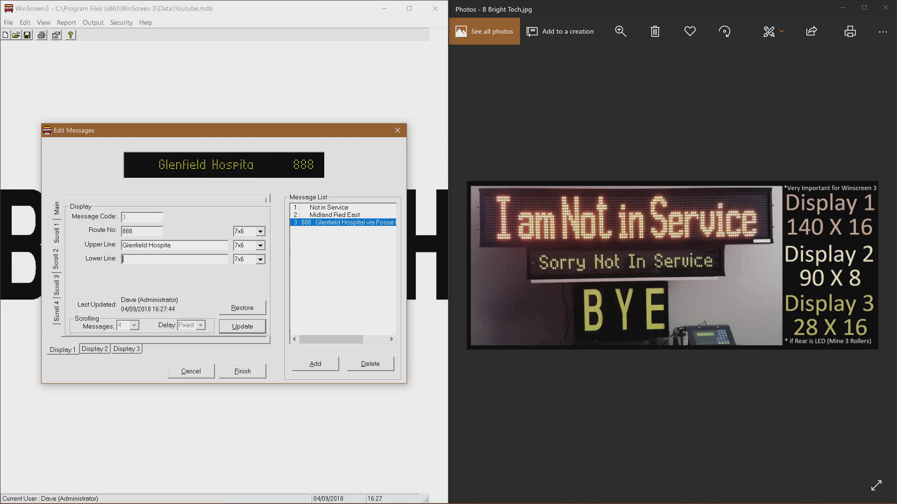
- Enter "` Pindar Road" as the lower line of message 3's second scroll, using the backtick for the small VIA symbol
{"action": "type", "text": "` "}
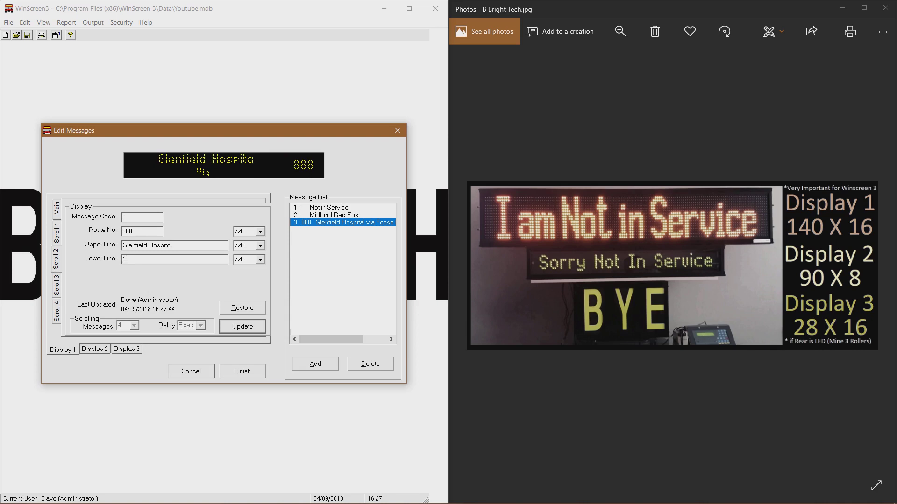
{"action": "type", "text": "Pindar Roadf"}
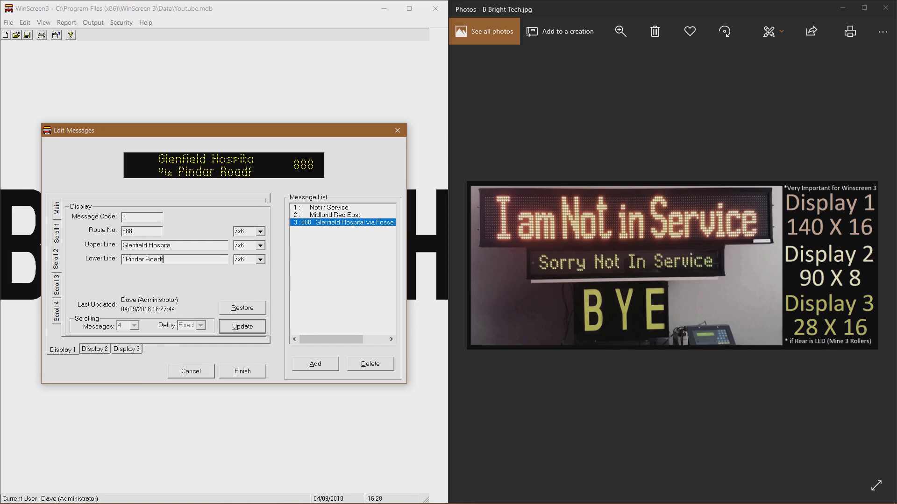
{"action": "key", "text": "BackSpace"}
- Set the route number font of message 3's second scroll to 16x9
{"action": "left_click", "coordinate": [261, 232]}
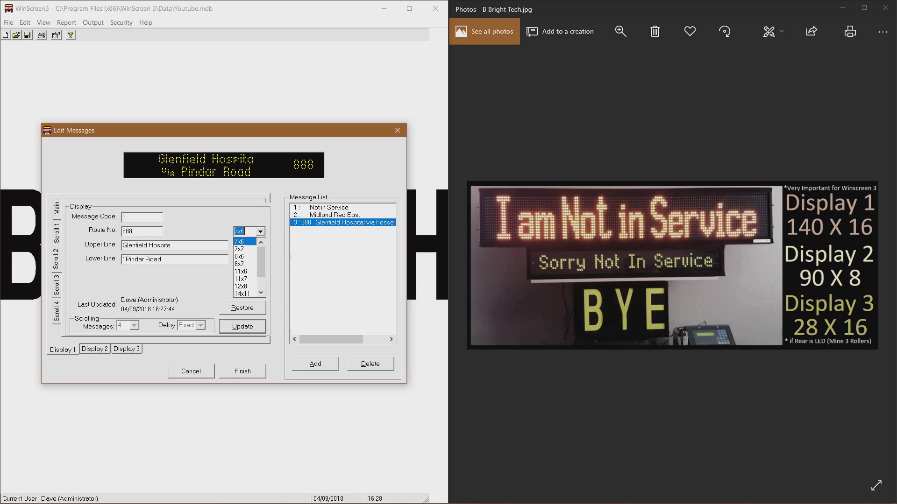
{"action": "left_click_drag", "start_coordinate": [261, 261], "coordinate": [261, 287]}
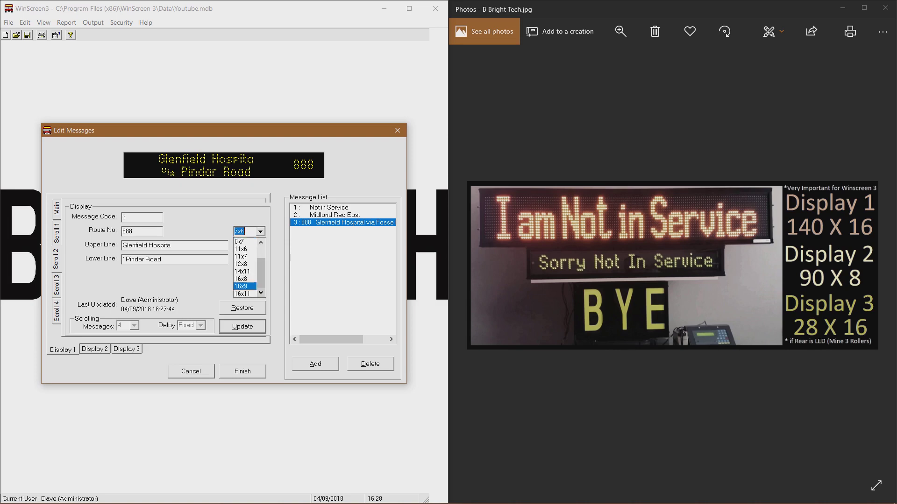
{"action": "left_click", "coordinate": [242, 286]}
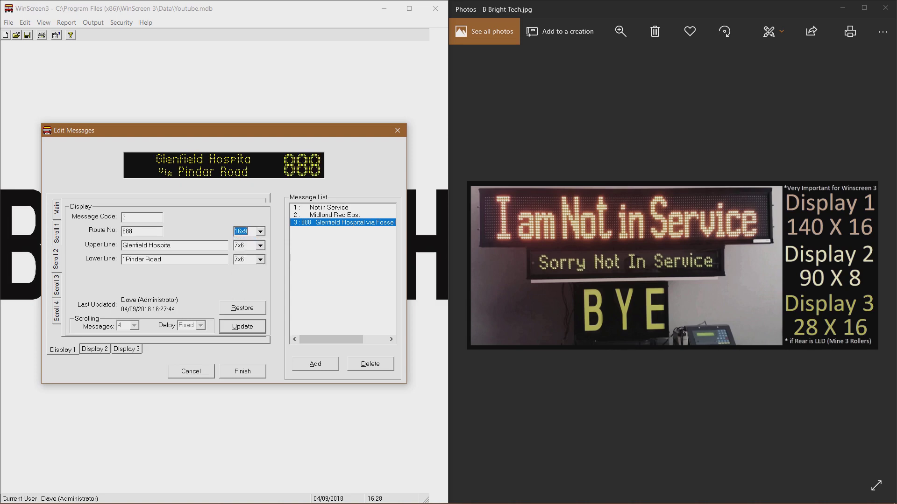
- Complete the upper line of message 3's second scroll as "Glenfield Hospital" and set its font to 8x7
{"action": "left_click", "coordinate": [261, 246]}
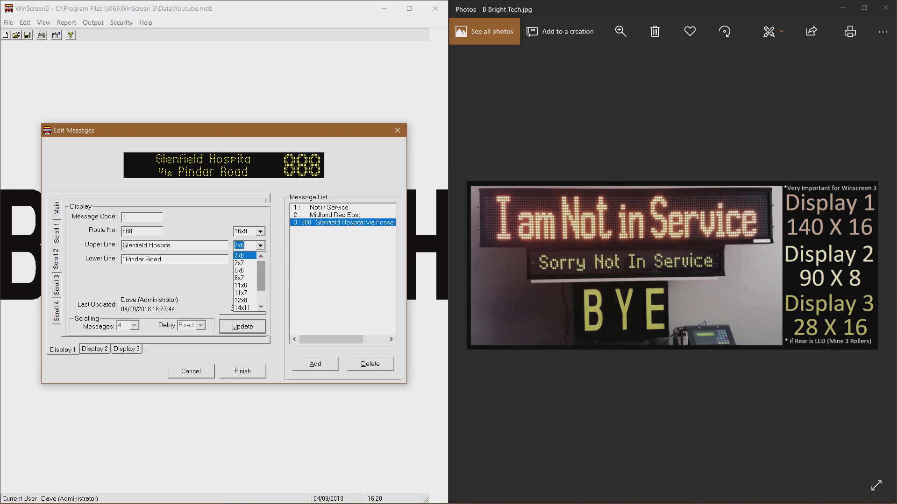
{"action": "left_click", "coordinate": [241, 256]}
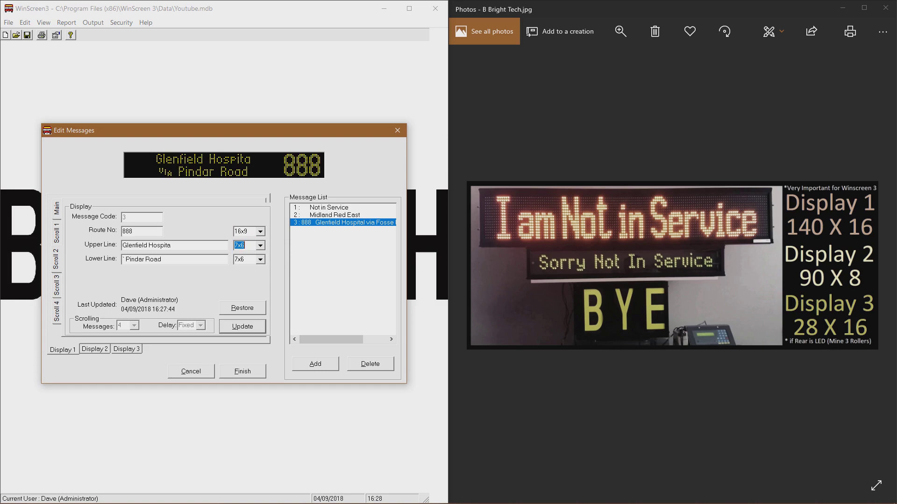
{"action": "left_click", "coordinate": [171, 246]}
{"action": "type", "text": "l"}
{"action": "left_click", "coordinate": [261, 245]}
{"action": "key", "text": "Down"}
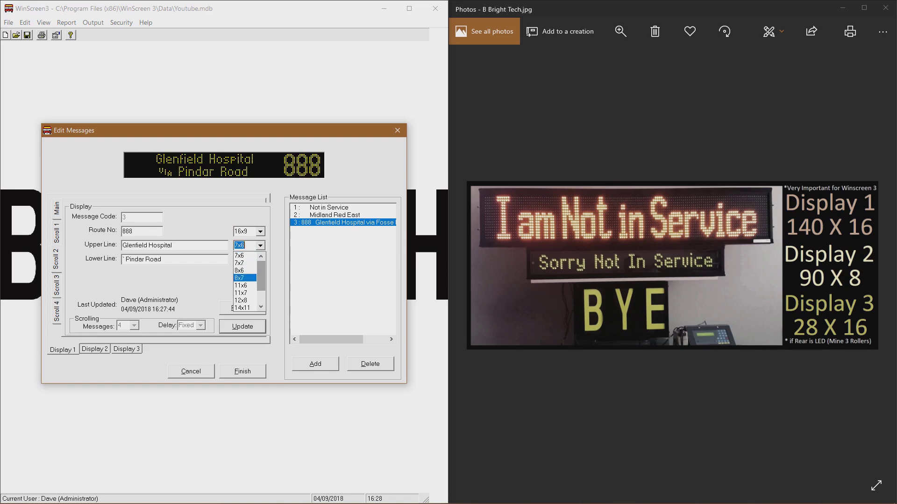
{"action": "key", "text": "Return"}
- Set the second scroll's lower line font to 7x7 and apply the update
{"action": "left_click", "coordinate": [260, 260]}
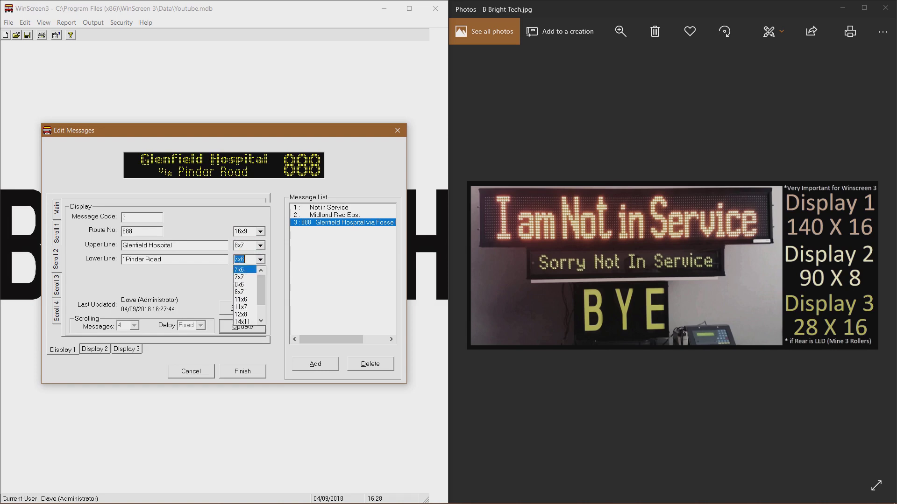
{"action": "key", "text": "Return"}
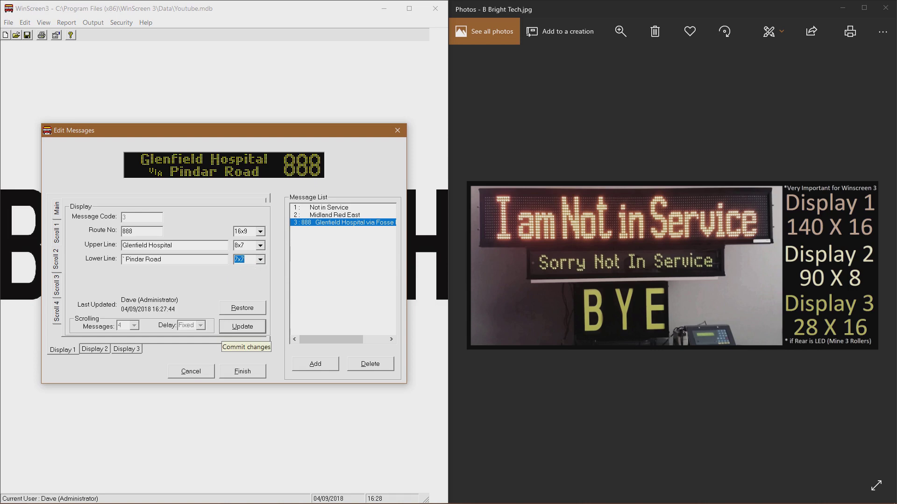
{"action": "left_click", "coordinate": [242, 327]}
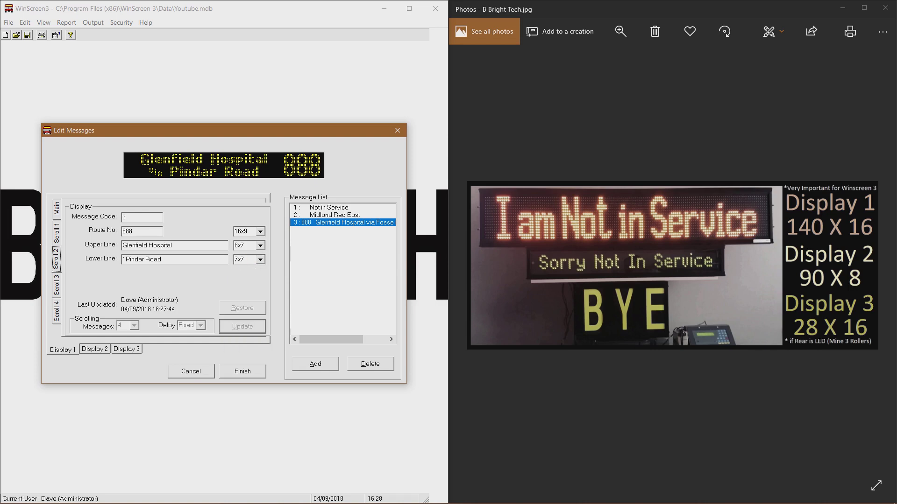
- Set message 3's third scroll on Display 1 to route number 888 and paste the destination text, completing it as "Glenfield Hospital"
{"action": "left_click", "coordinate": [56, 285]}
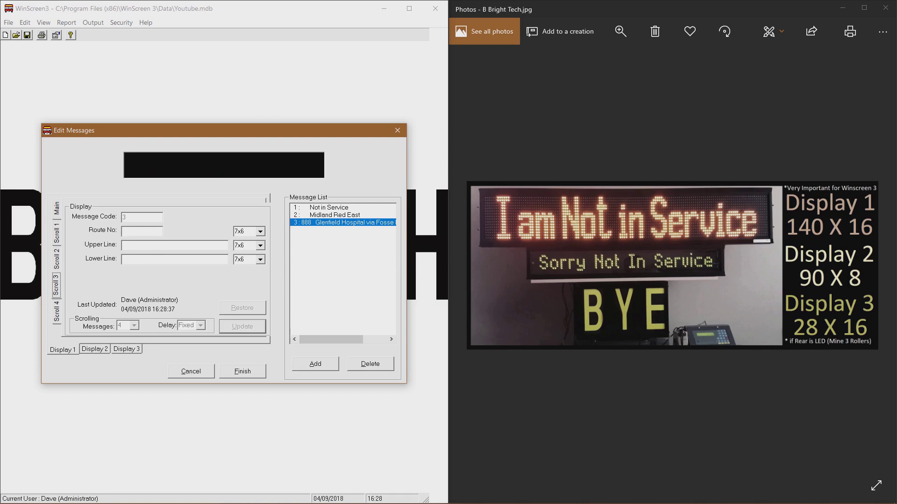
{"action": "left_click", "coordinate": [142, 232]}
{"action": "type", "text": "888"}
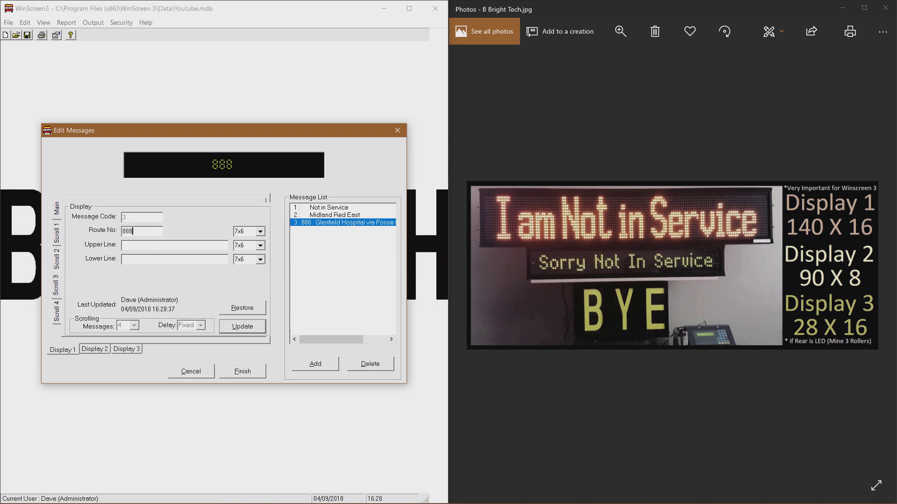
{"action": "right_click", "coordinate": [146, 245]}
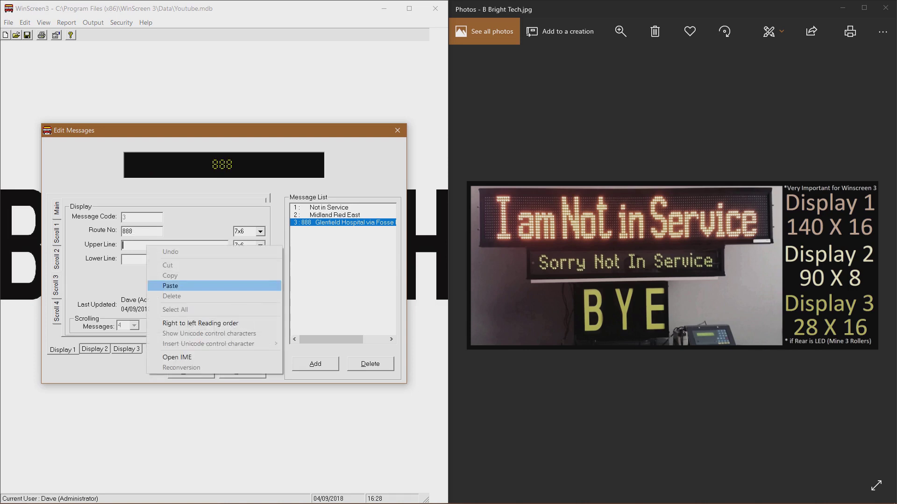
{"action": "left_click", "coordinate": [170, 286]}
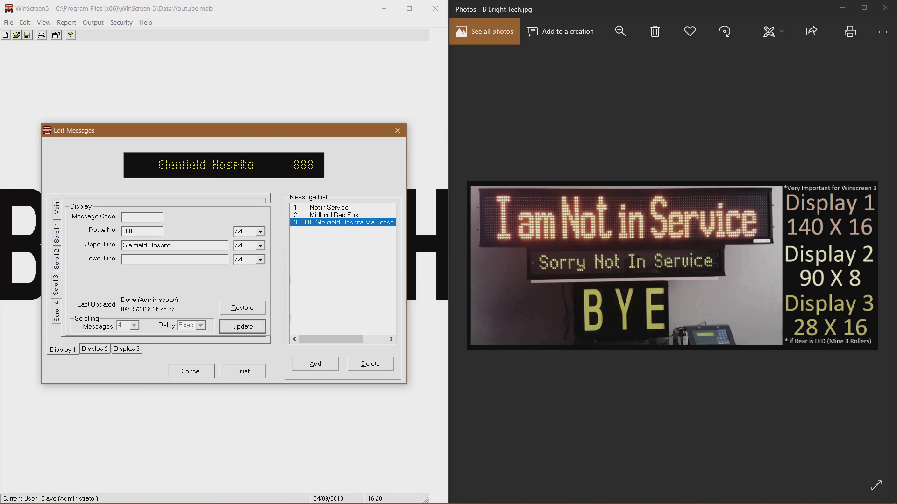
{"action": "type", "text": "l"}
- Enter "& Aikman Avenue" as the lower line of message 3's third scroll
{"action": "type", "text": "&"}
{"action": "type", "text": " A"}
{"action": "type", "text": "i"}
{"action": "type", "text": "kma"}
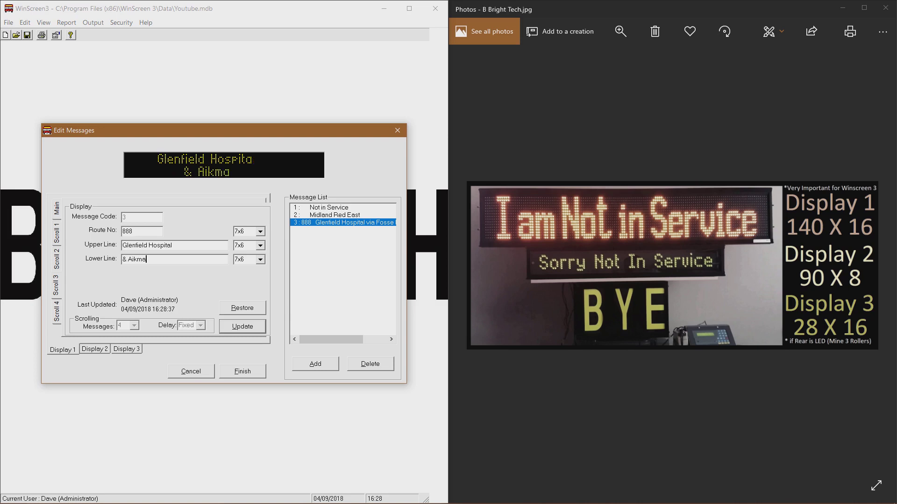
{"action": "type", "text": "n A"}
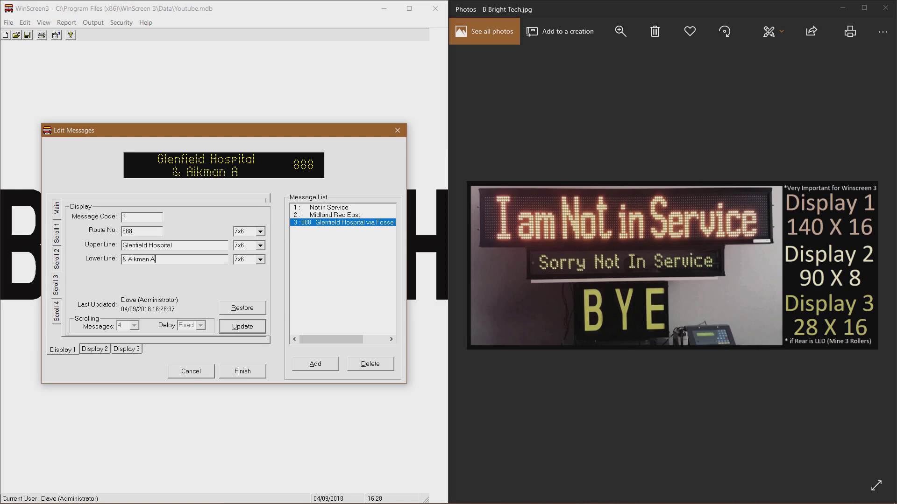
{"action": "type", "text": "venue"}
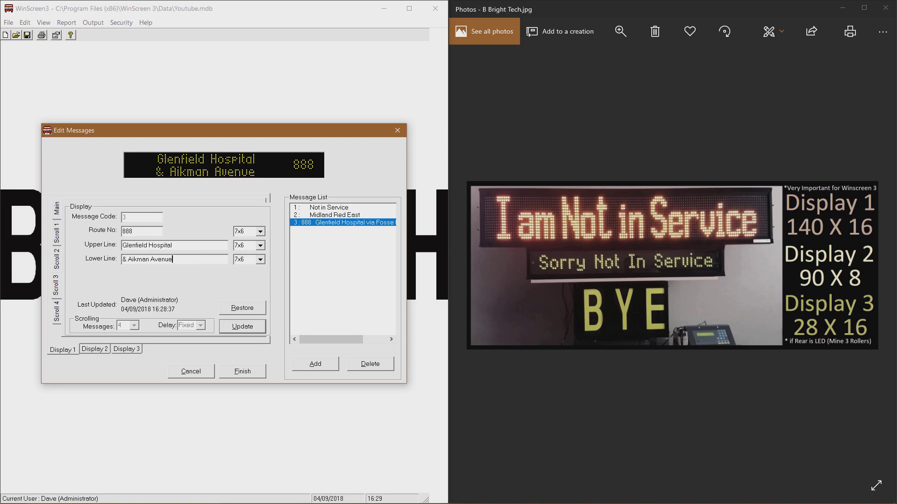
- Set the third scroll's fonts to 16x9 for the route number, 8x7 for the upper line and 7x7 for the lower line, and save the data
{"action": "left_click", "coordinate": [261, 232]}
{"action": "left_click_drag", "start_coordinate": [261, 261], "coordinate": [261, 276]}
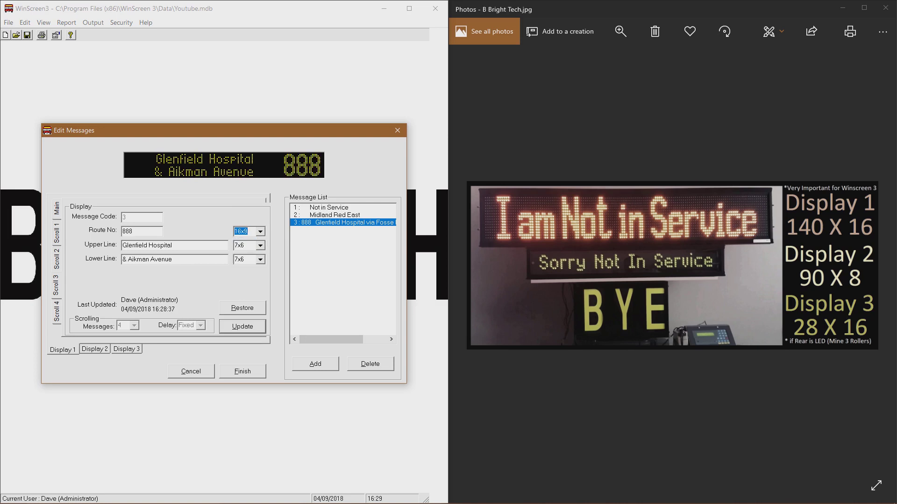
{"action": "left_click", "coordinate": [261, 245]}
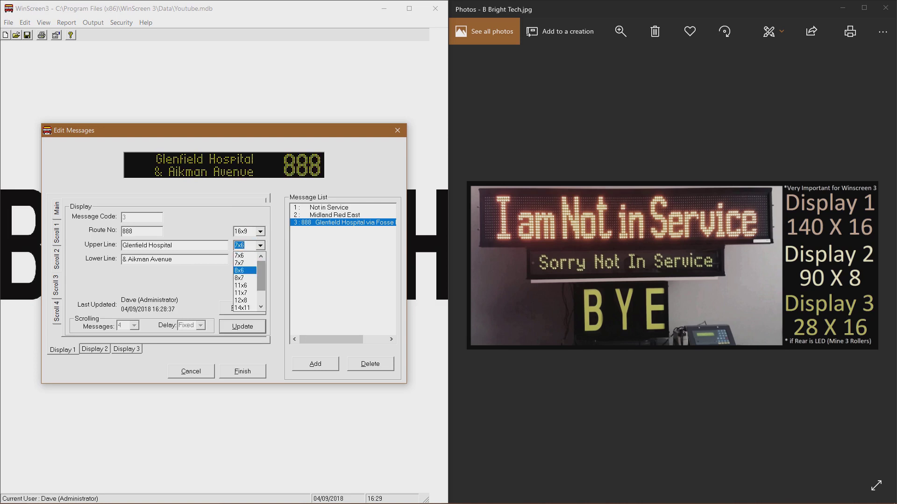
{"action": "left_click", "coordinate": [240, 278]}
{"action": "left_click", "coordinate": [260, 260]}
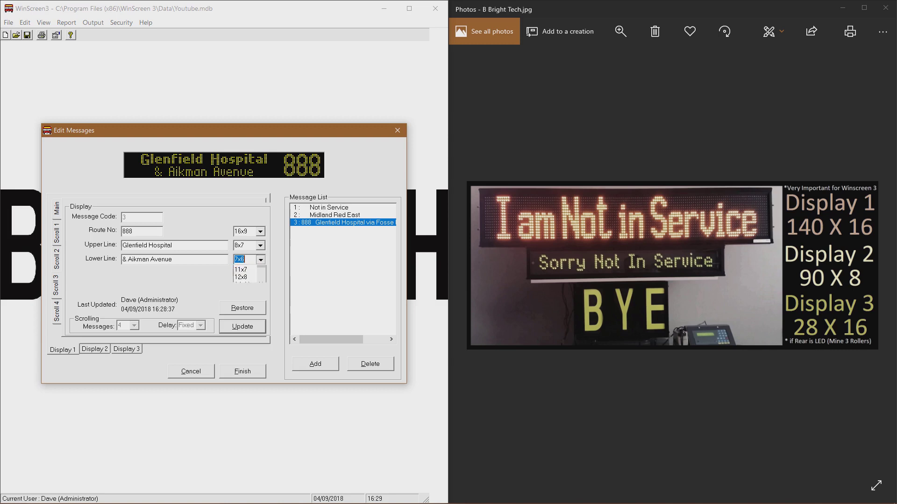
{"action": "left_click", "coordinate": [239, 277]}
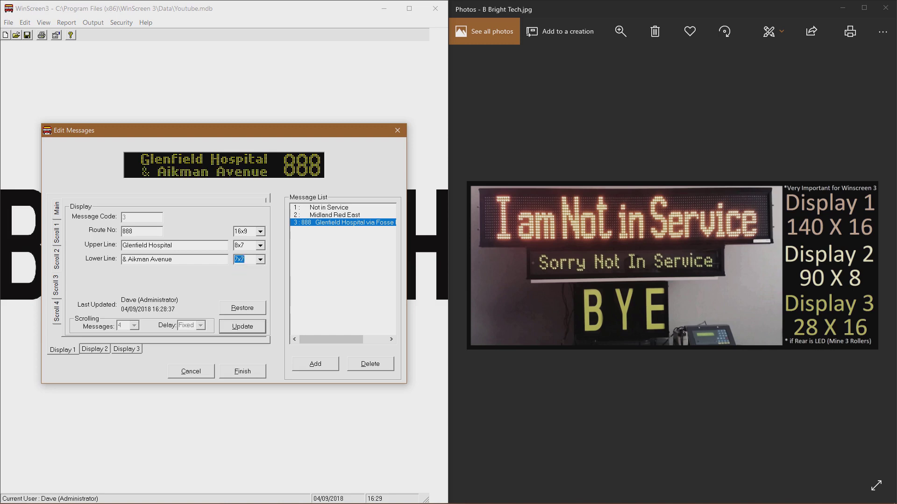
{"action": "left_click", "coordinate": [56, 311]}
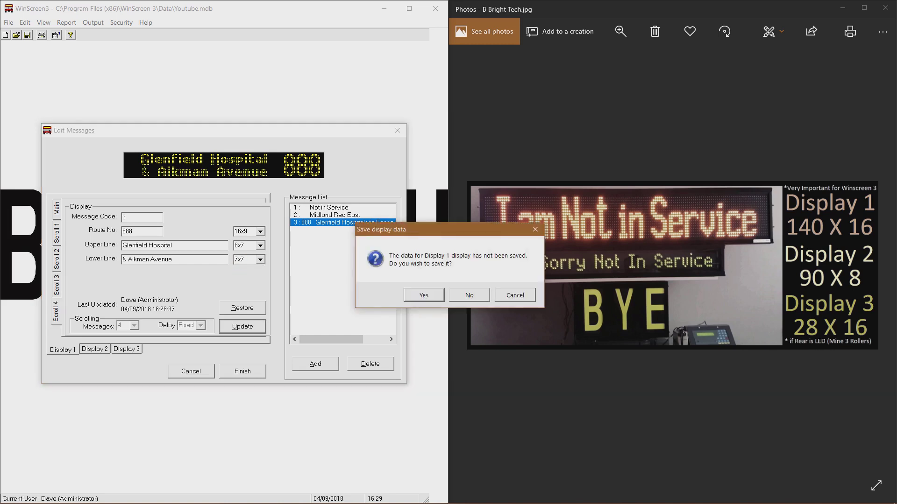
{"action": "key", "text": "Return"}
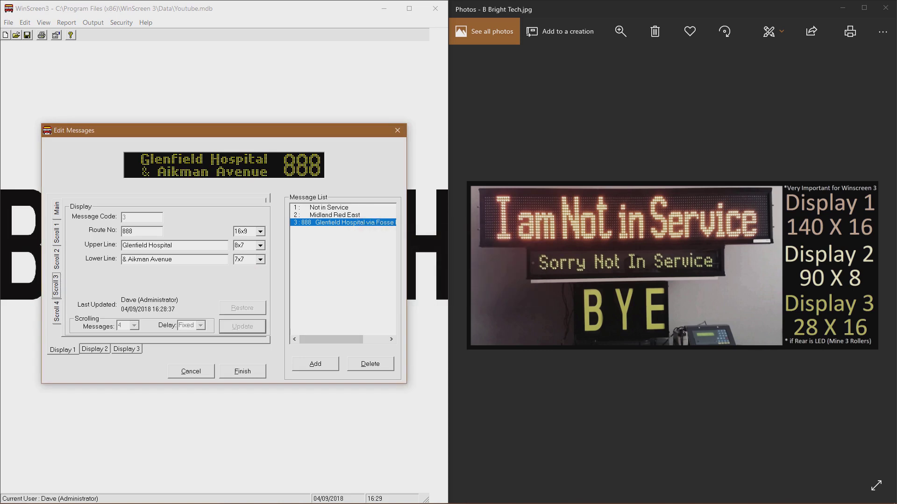
- Set message 3's number of scrolling messages on Display 1 to 3 and check each remaining scroll
{"action": "left_click", "coordinate": [56, 208]}
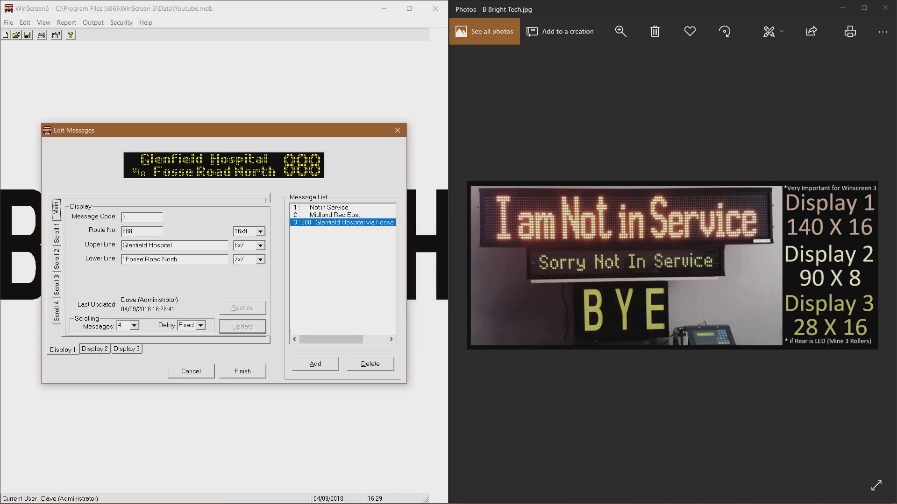
{"action": "left_click", "coordinate": [134, 325]}
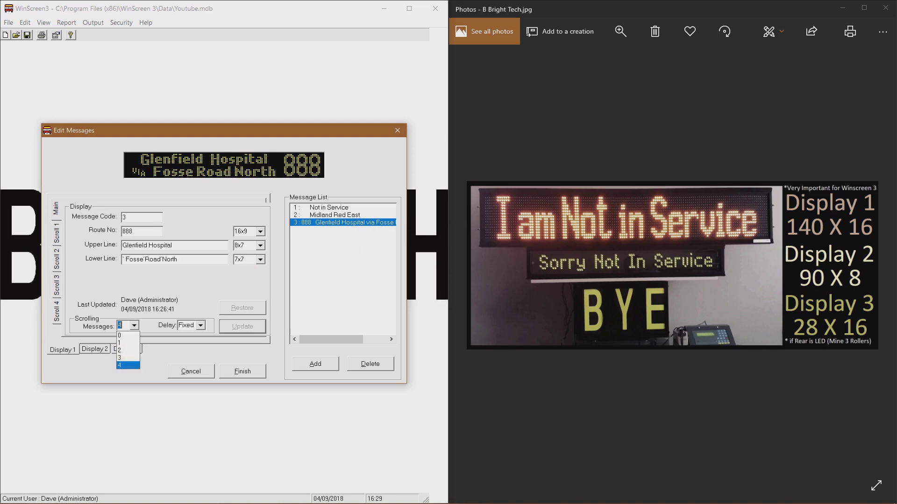
{"action": "key", "text": "Return"}
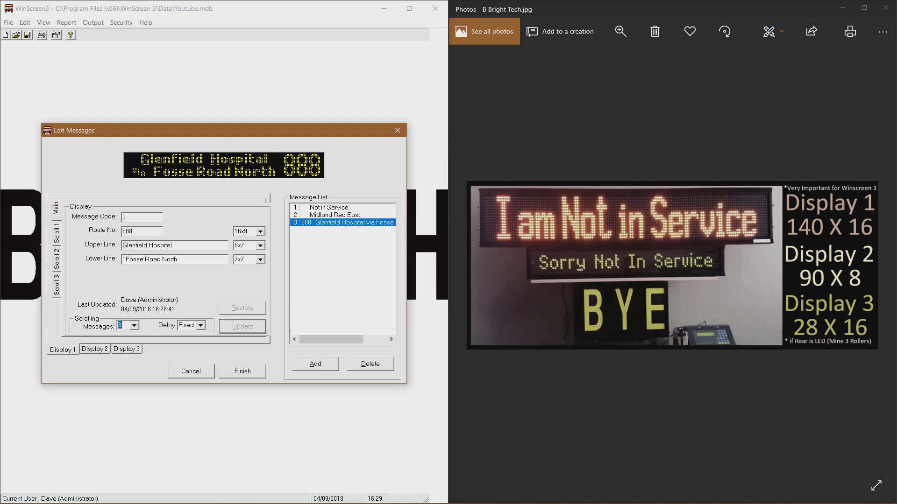
{"action": "left_click", "coordinate": [56, 208]}
{"action": "left_click", "coordinate": [57, 234]}
{"action": "left_click", "coordinate": [56, 259]}
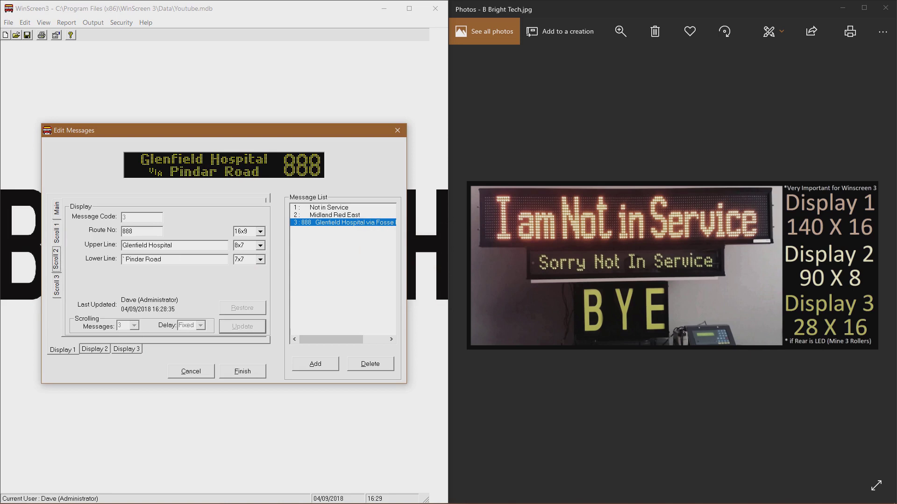
{"action": "left_click", "coordinate": [57, 285]}
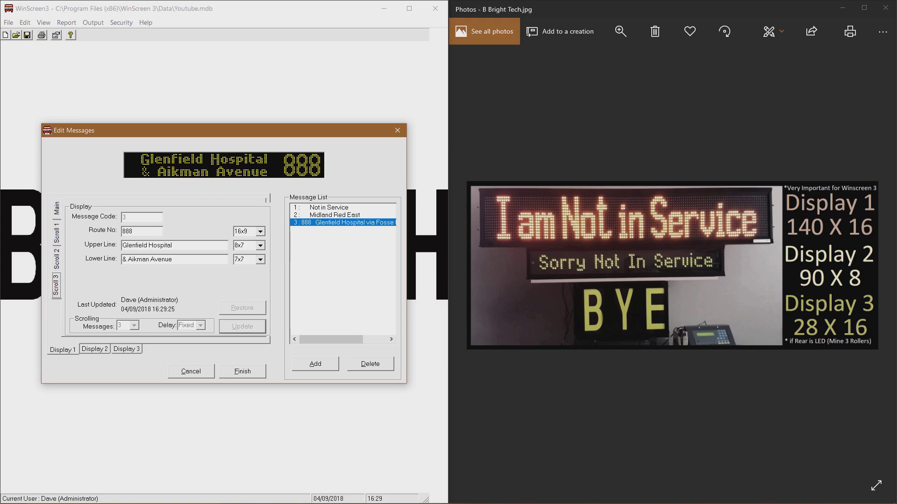
- Give message 3 on Display 2 route number 888 and paste the destination text as its upper line, completing it as "Glenfield Hospital"
{"action": "left_click", "coordinate": [95, 349]}
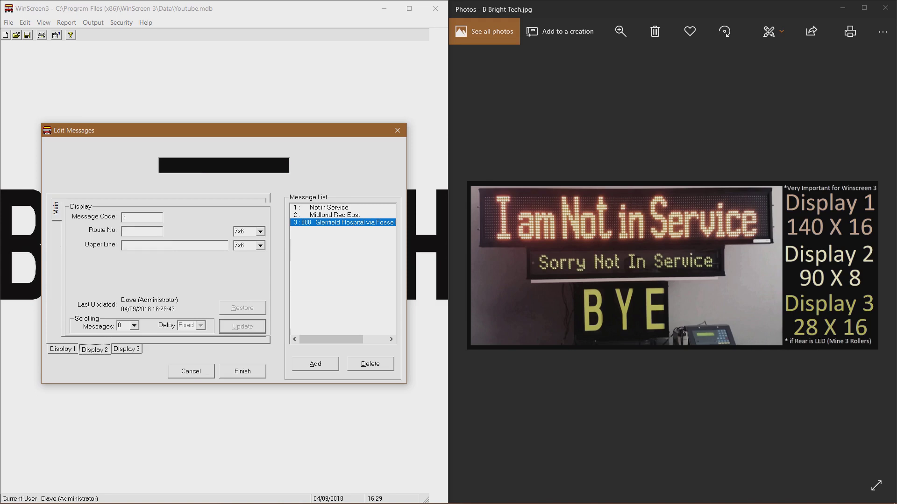
{"action": "left_click", "coordinate": [140, 231]}
{"action": "type", "text": "888"}
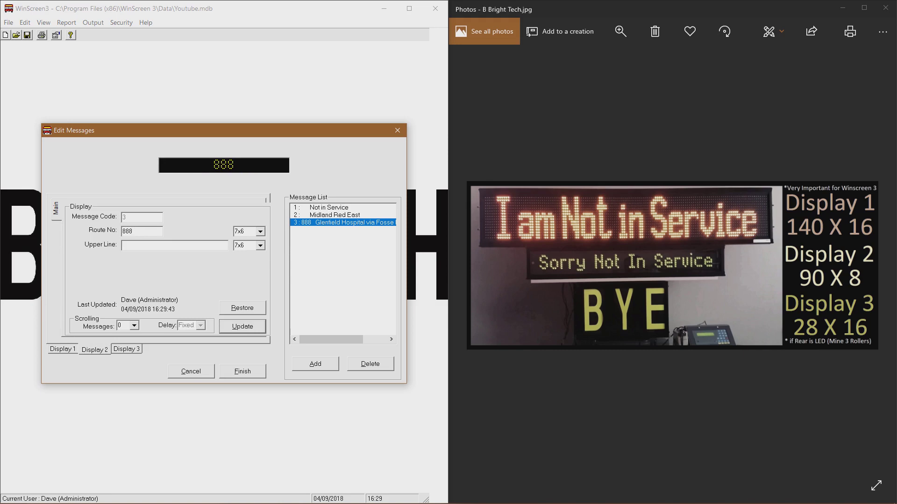
{"action": "right_click", "coordinate": [146, 246]}
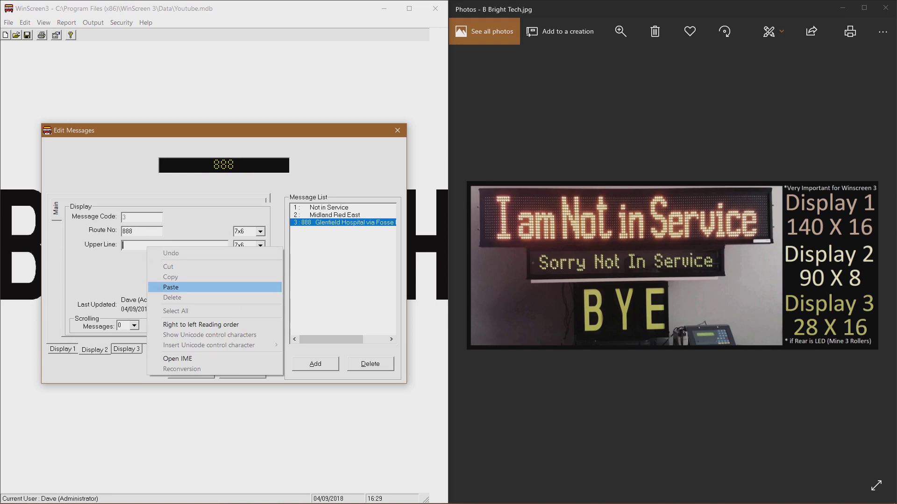
{"action": "left_click", "coordinate": [171, 287]}
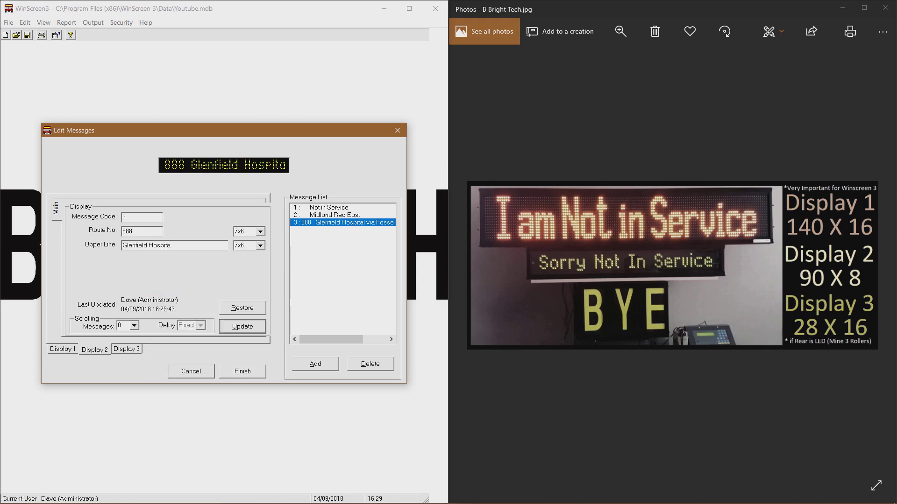
{"action": "type", "text": "l"}
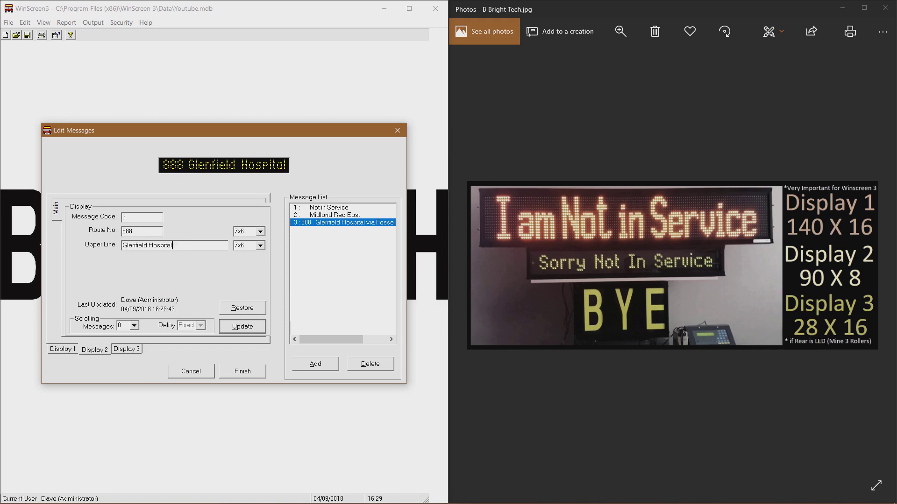
- Try the 7x7 font for Display 2's route number, then set both the route number and upper line fonts to 8x6
{"action": "left_click", "coordinate": [260, 231]}
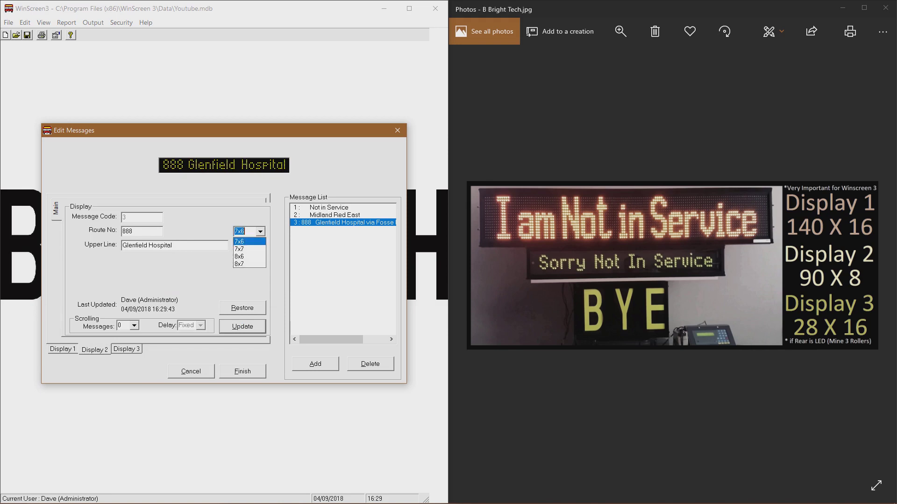
{"action": "left_click", "coordinate": [243, 249]}
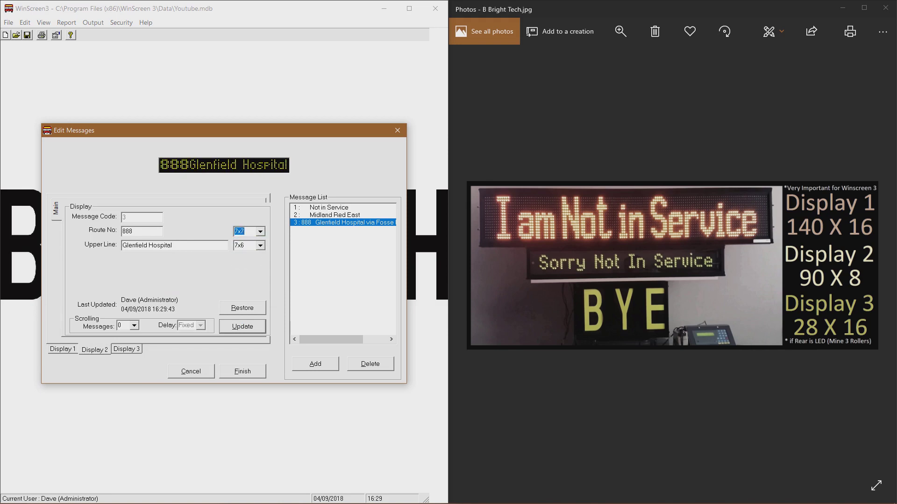
{"action": "left_click", "coordinate": [260, 232]}
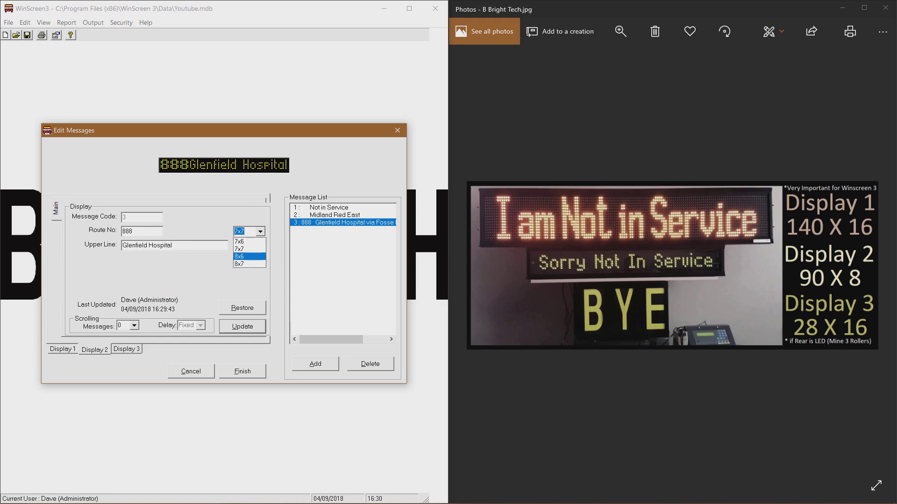
{"action": "left_click", "coordinate": [243, 257]}
{"action": "left_click", "coordinate": [260, 245]}
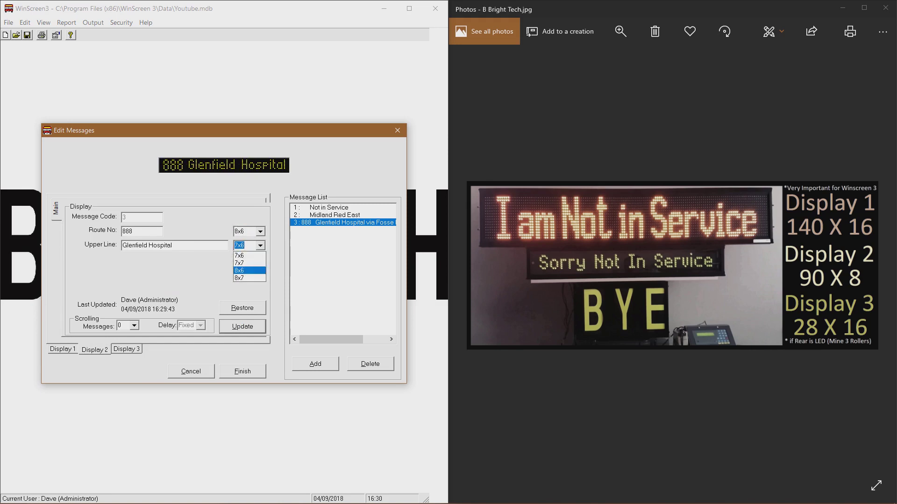
{"action": "left_click", "coordinate": [243, 270]}
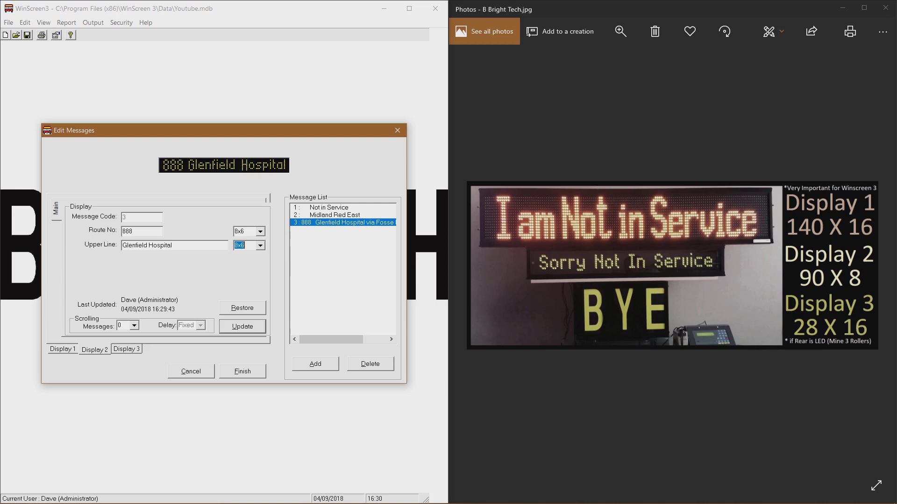
- Remove the extra space in Display 2's upper line, set the route number font to 8x7 and commit the changes
{"action": "left_click", "coordinate": [148, 245]}
{"action": "key", "text": "BackSpace"}
{"action": "left_click", "coordinate": [261, 232]}
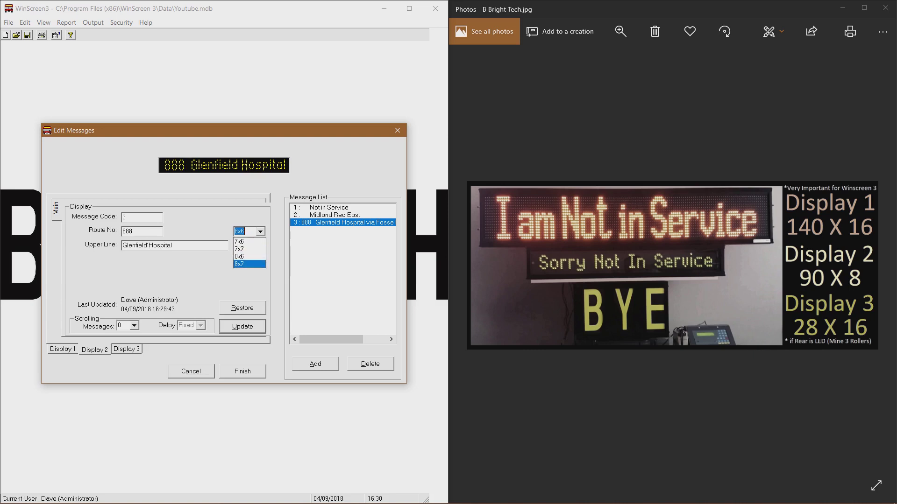
{"action": "key", "text": "Return"}
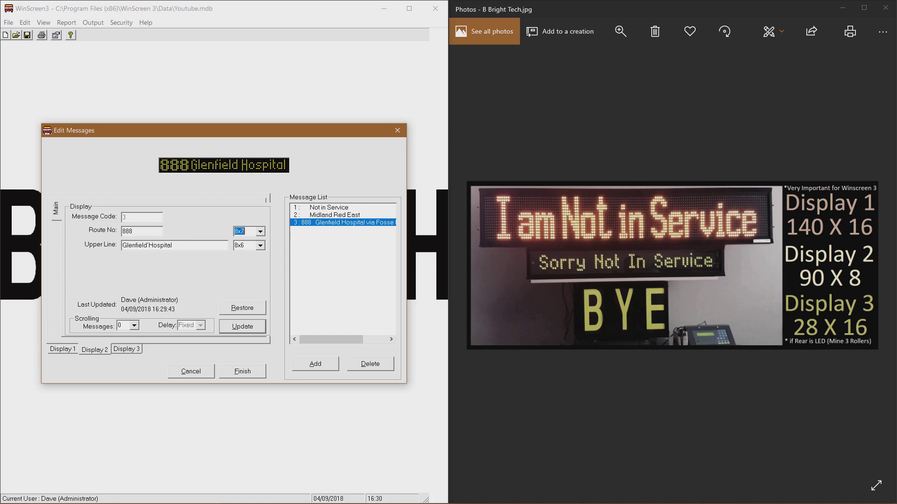
{"action": "key", "text": "Return"}
- Give message 3 on Display 3 route number 888, set its upper line font to 16x9 and commit the changes
{"action": "left_click", "coordinate": [127, 349]}
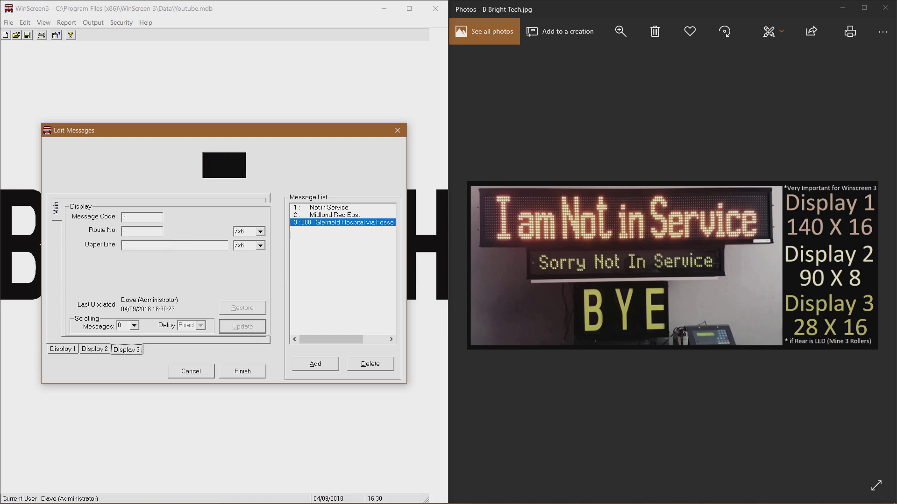
{"action": "left_click", "coordinate": [136, 231]}
{"action": "type", "text": "888"}
{"action": "left_click", "coordinate": [260, 245]}
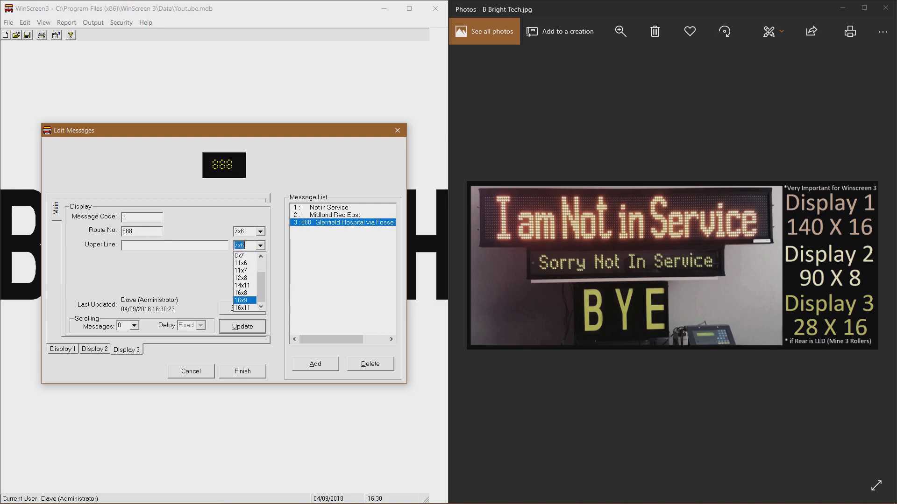
{"action": "key", "text": "Return"}
{"action": "key", "text": "alt+u"}
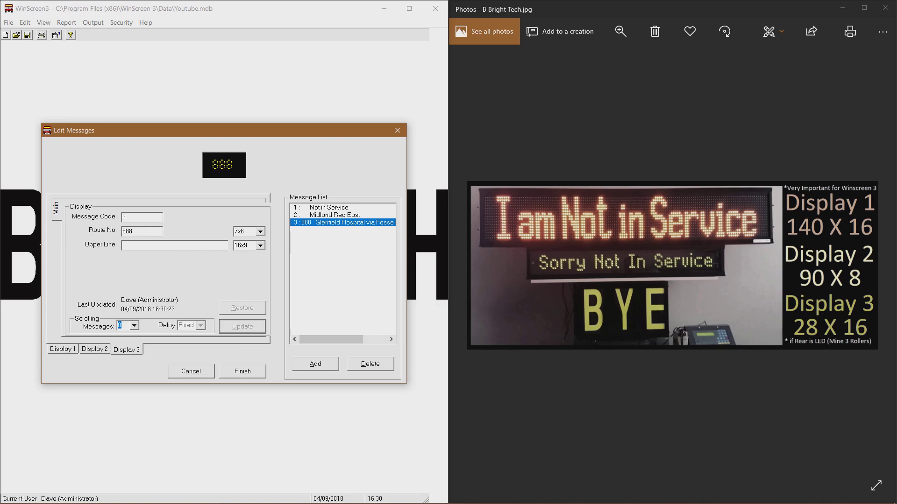
- Review message 3 on Display 2 and Display 1, and bring up the next reference photo
{"action": "left_click", "coordinate": [95, 349]}
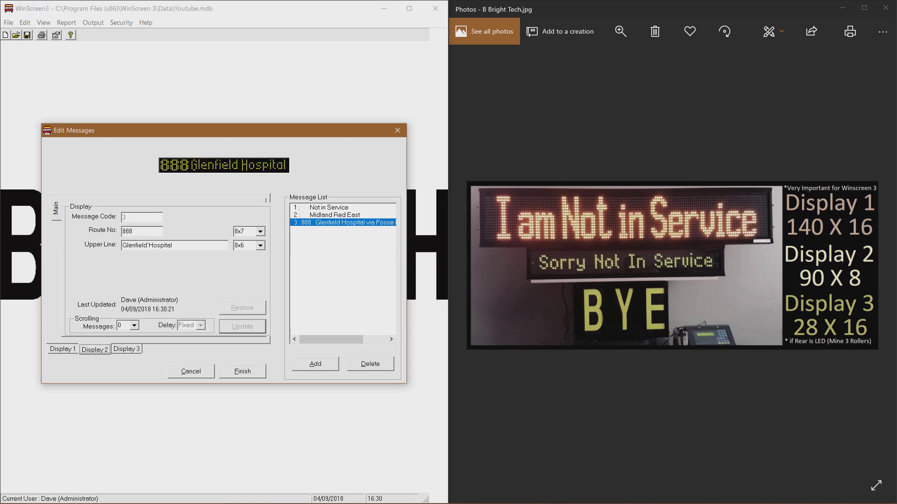
{"action": "key", "text": "Left"}
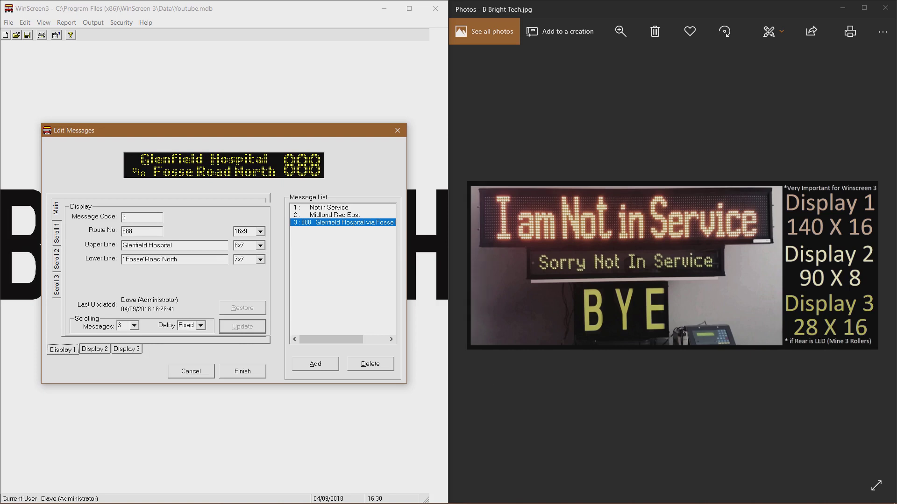
{"action": "left_click", "coordinate": [868, 266]}
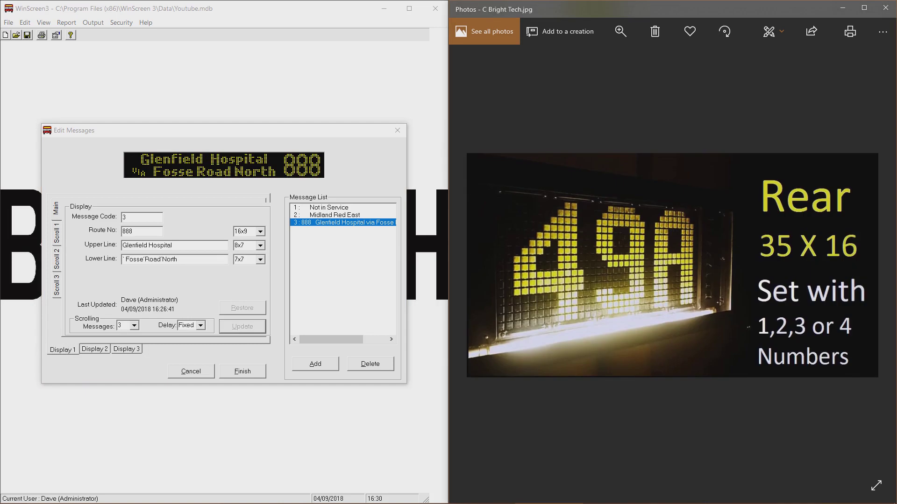
- Add a message with code 4 and give it route number 888 on Display 1
{"action": "left_click", "coordinate": [315, 364]}
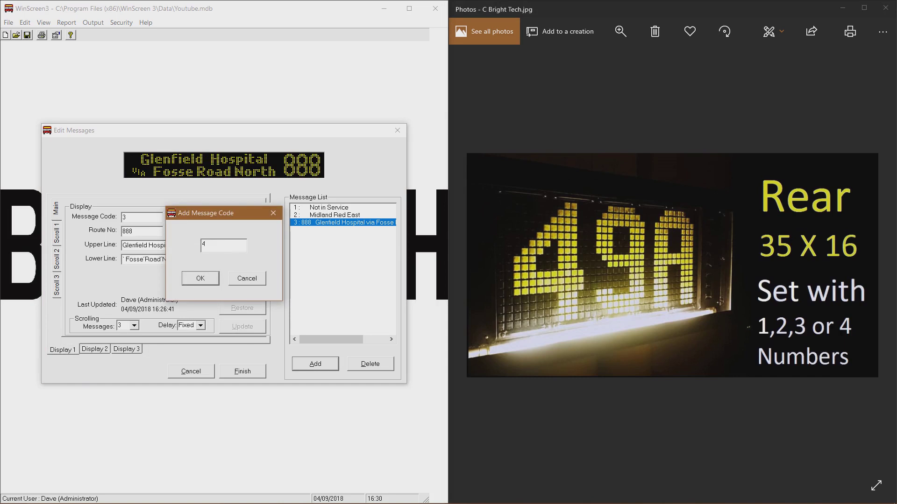
{"action": "key", "text": "Return"}
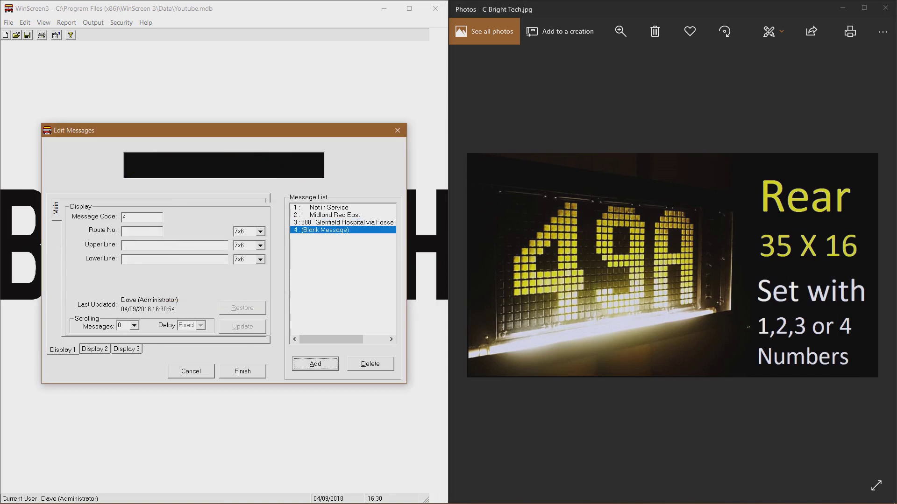
{"action": "left_click", "coordinate": [142, 230]}
{"action": "type", "text": "888"}
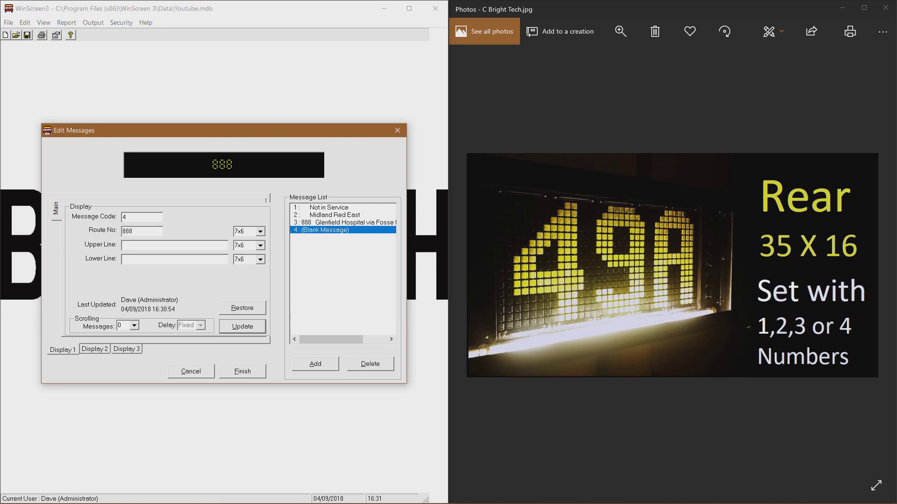
- Enter "City Centre" as message 4's upper line and "` Aikman Avenue" as its lower line, using the backtick for the via symbol
{"action": "type", "text": "City Ce"}
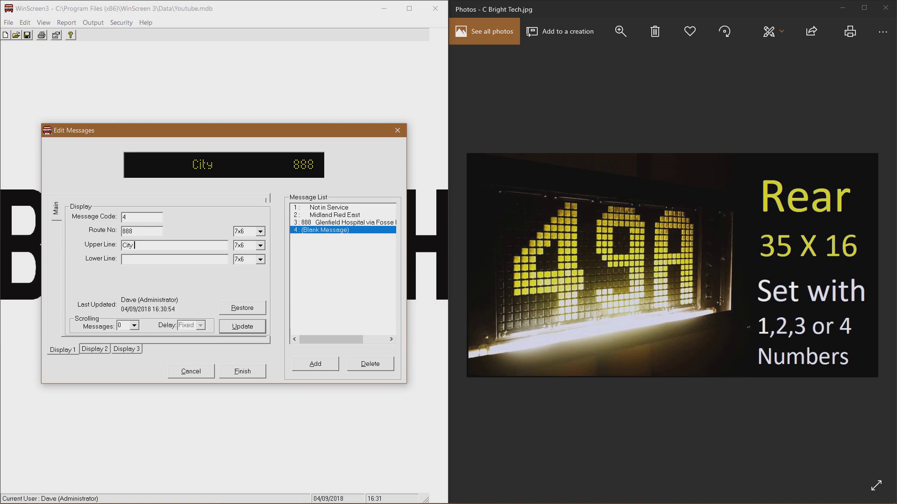
{"action": "type", "text": "nter"}
{"action": "key", "text": "BackSpace"}
{"action": "key", "text": "BackSpace"}
{"action": "type", "text": "re"}
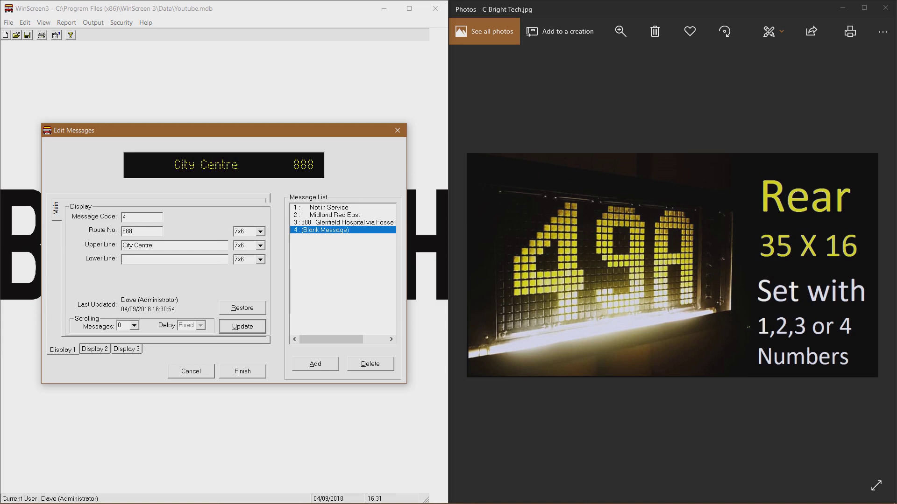
{"action": "type", "text": "`"}
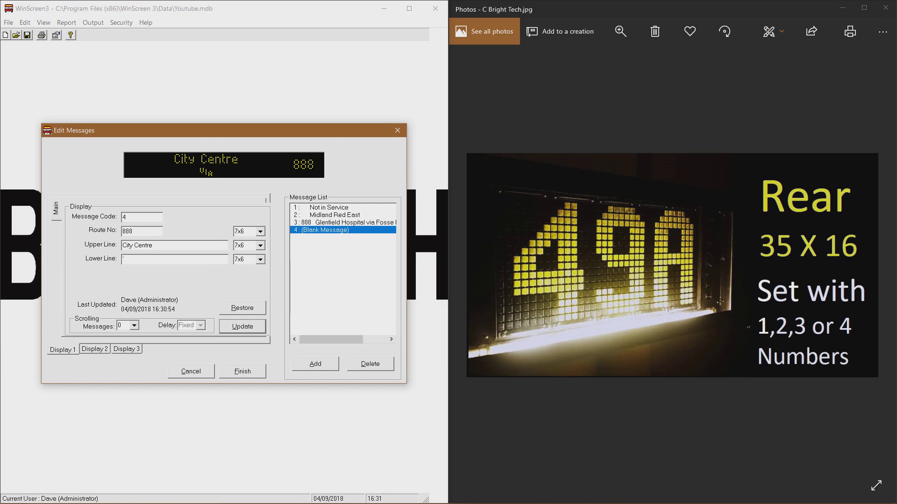
{"action": "type", "text": " Aikman Av"}
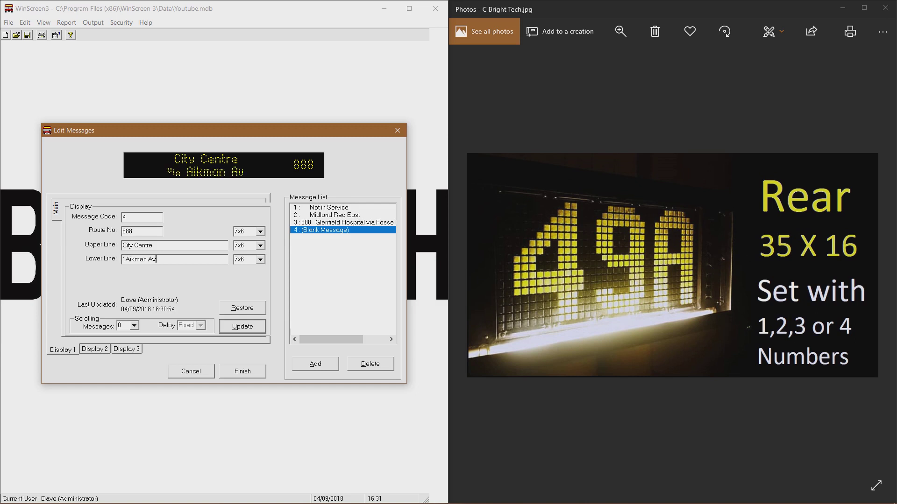
{"action": "type", "text": "enue"}
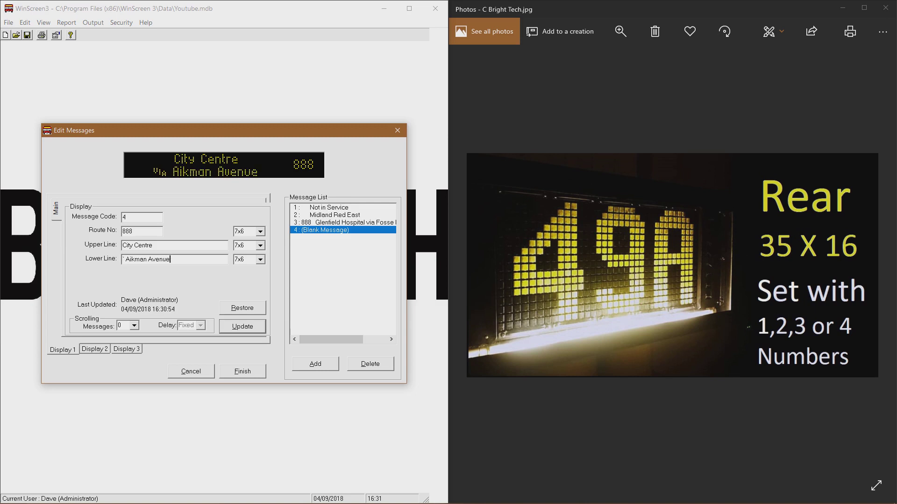
- Set message 4's fonts to 16x9 for the route number, 8x7 for the upper line and 7x7 for the lower line, and commit them
{"action": "left_click", "coordinate": [260, 232]}
{"action": "scroll", "coordinate": [260, 233], "scroll_direction": "down", "scroll_amount": 1}
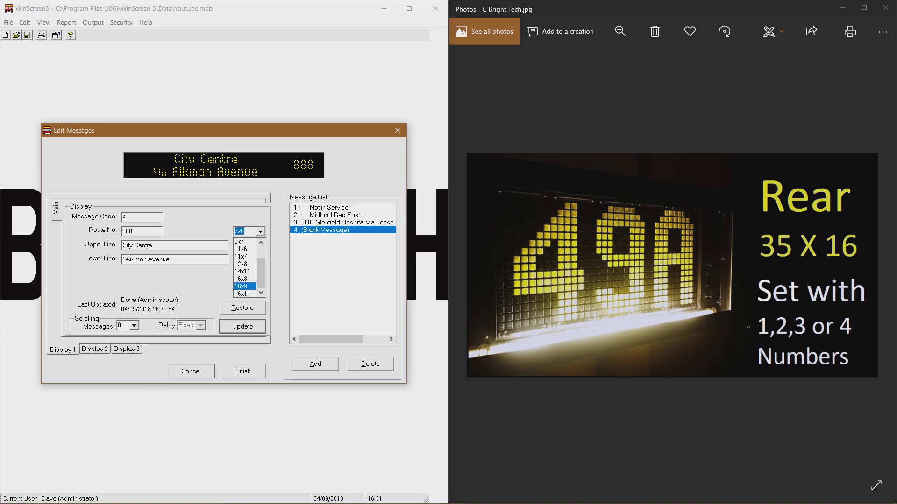
{"action": "key", "text": "Return"}
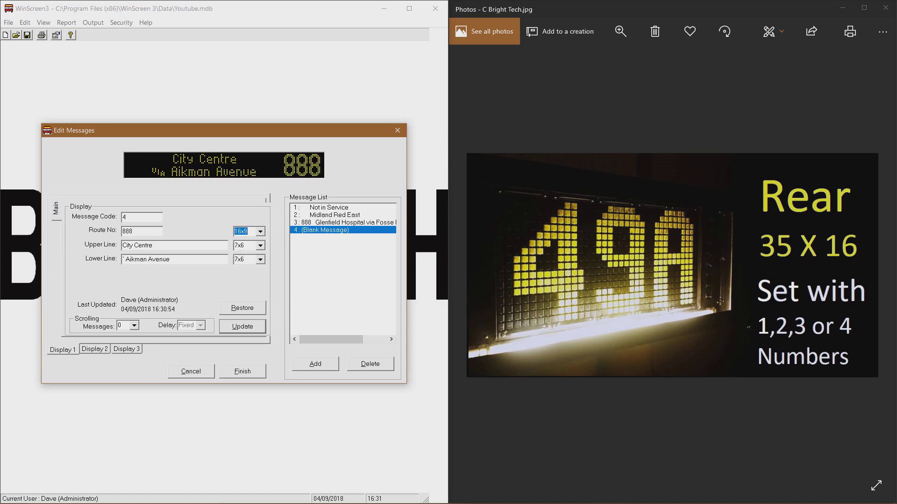
{"action": "left_click", "coordinate": [261, 245]}
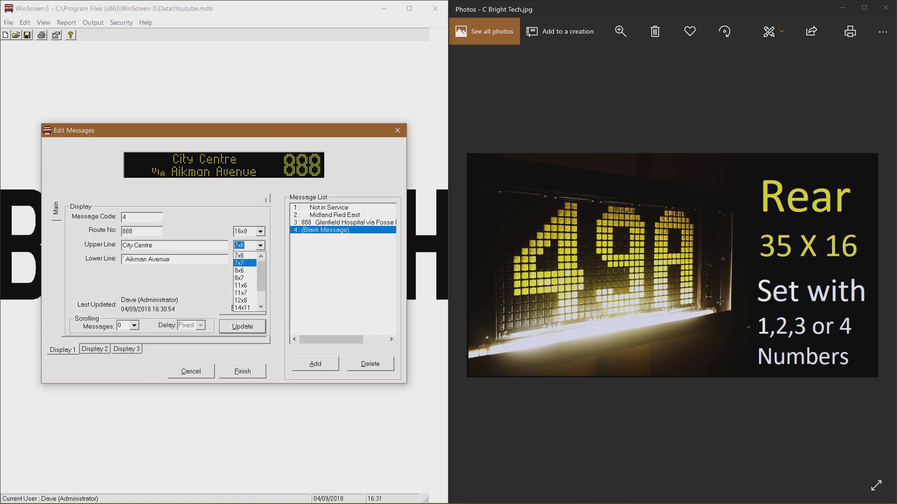
{"action": "key", "text": "Down"}
{"action": "key", "text": "Return"}
{"action": "left_click", "coordinate": [260, 259]}
{"action": "key", "text": "Return"}
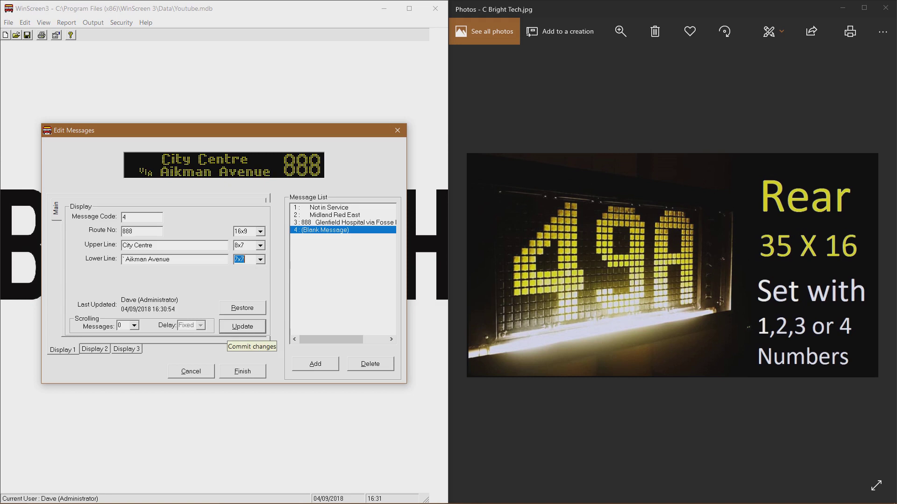
{"action": "left_click", "coordinate": [242, 326]}
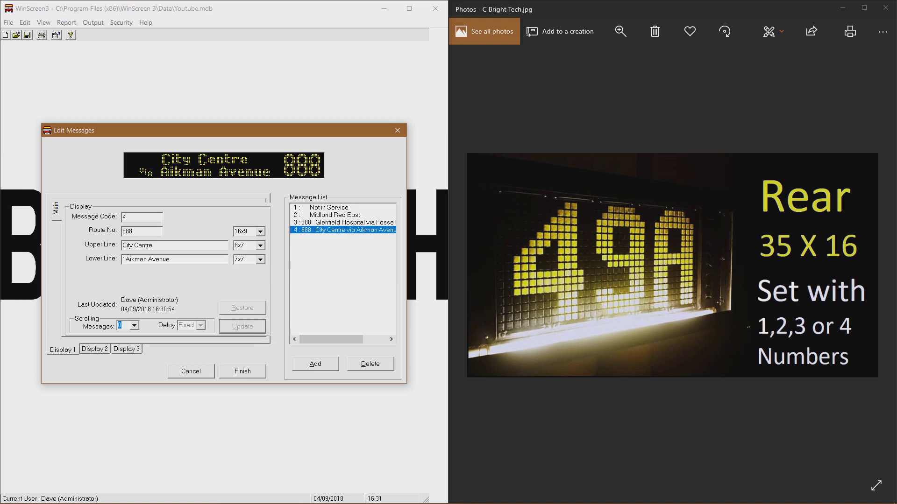
- Set message 4's number of scrolling messages on Display 1 to 3
{"action": "key", "text": "alt+Down"}
{"action": "key", "text": "Down"}
{"action": "key", "text": "Down"}
{"action": "key", "text": "Down"}
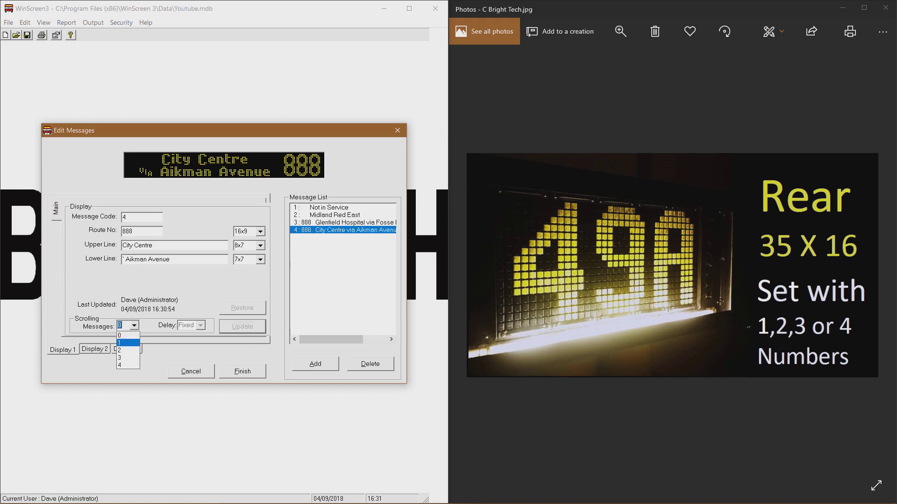
{"action": "key", "text": "Return"}
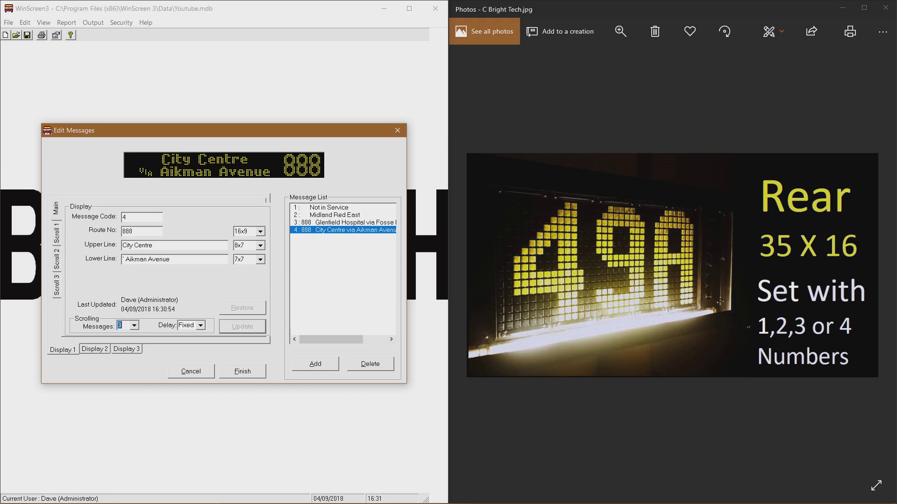
- Fill message 4's Scroll 1 with route number 888, the upper line "City Centre" copied from the main message, and lower line "` Pindar Road"
{"action": "left_click_drag", "start_coordinate": [153, 246], "coordinate": [122, 245]}
{"action": "right_click", "coordinate": [129, 245]}
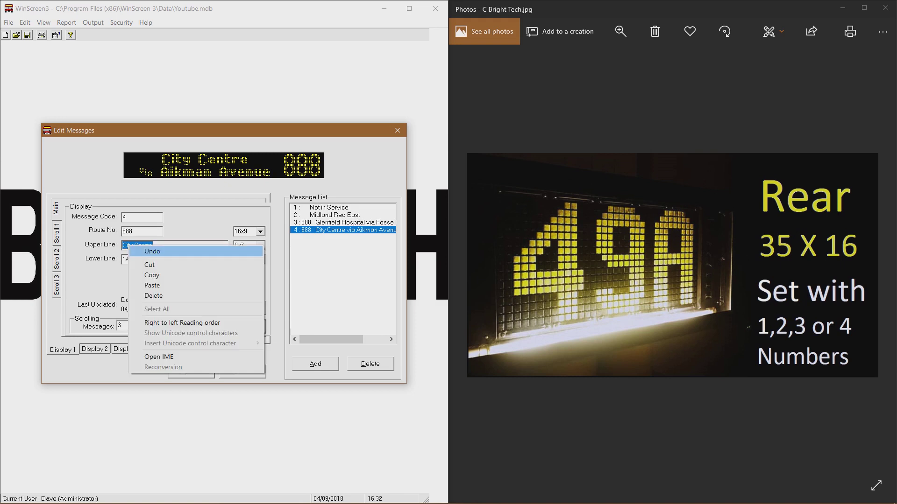
{"action": "left_click", "coordinate": [152, 275]}
{"action": "left_click", "coordinate": [57, 233]}
{"action": "left_click", "coordinate": [133, 231]}
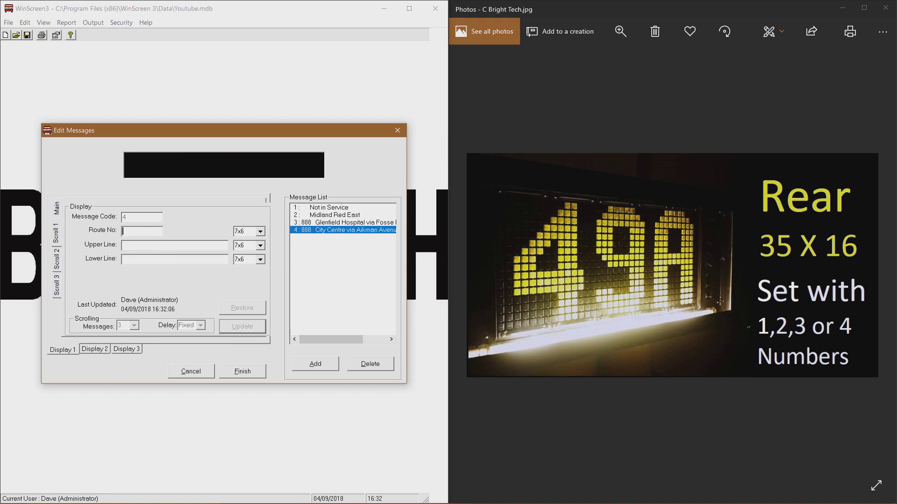
{"action": "type", "text": "888"}
{"action": "right_click", "coordinate": [140, 249]}
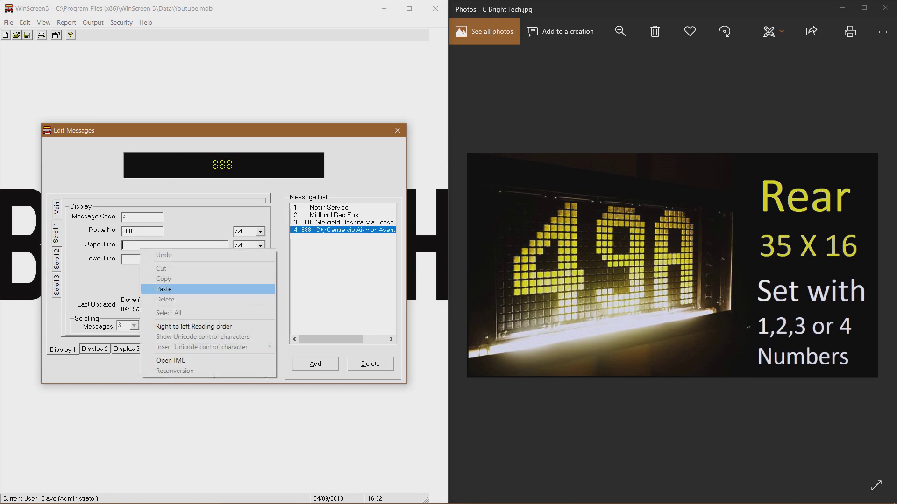
{"action": "left_click", "coordinate": [163, 289]}
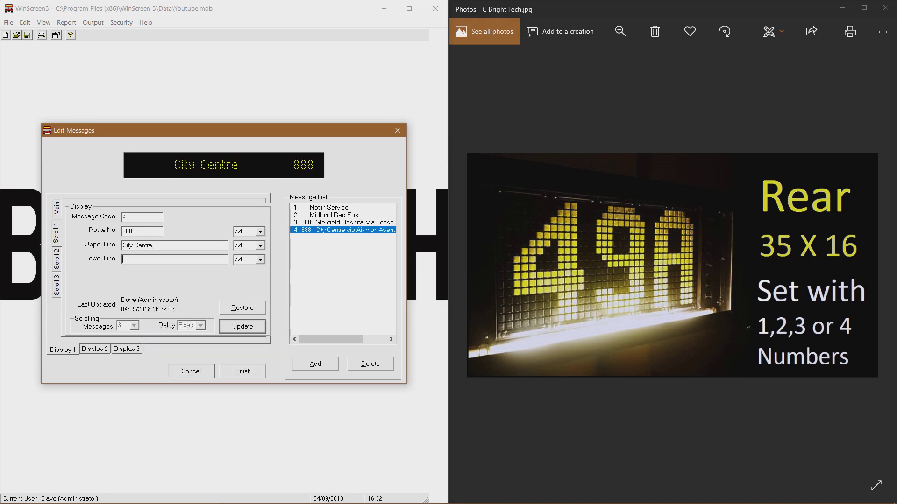
{"action": "type", "text": "Via"}
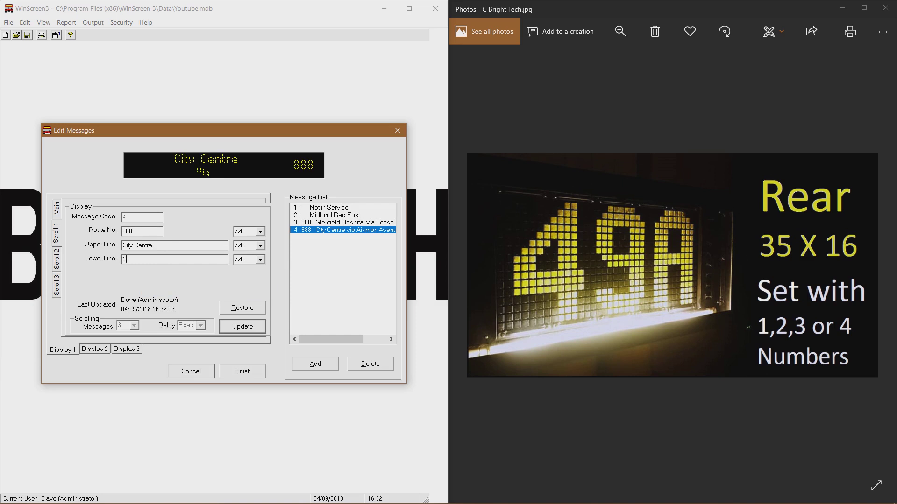
{"action": "type", "text": " Pindar Road"}
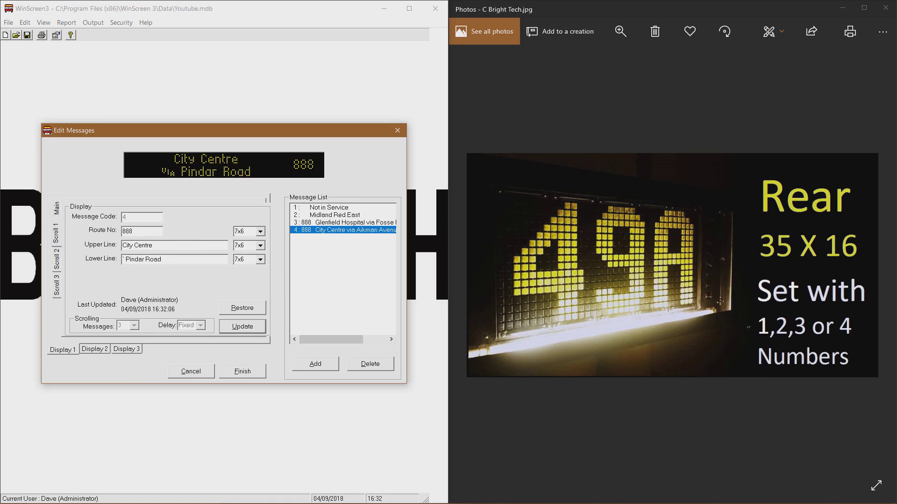
- Set Scroll 1's fonts to 16x9 for the route number, 8x7 for the upper line and 7x7 for the lower line
{"action": "left_click", "coordinate": [260, 232]}
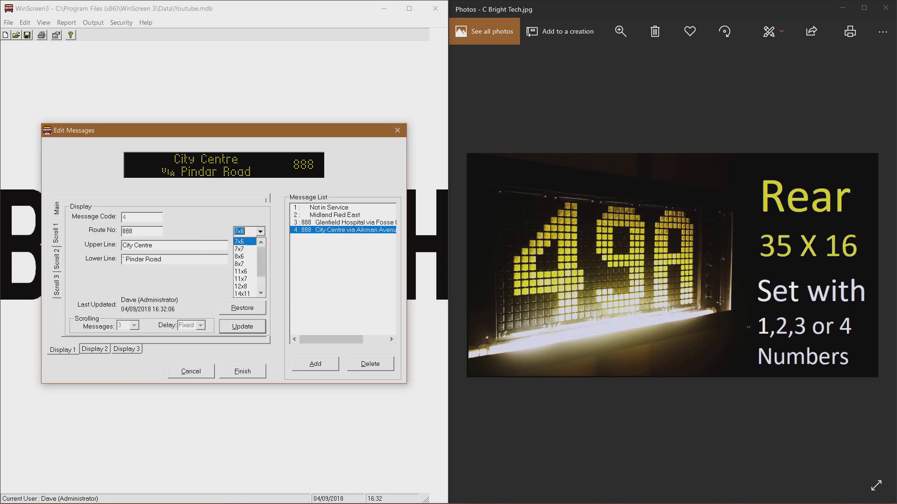
{"action": "scroll", "coordinate": [247, 267], "scroll_direction": "down", "scroll_amount": 1}
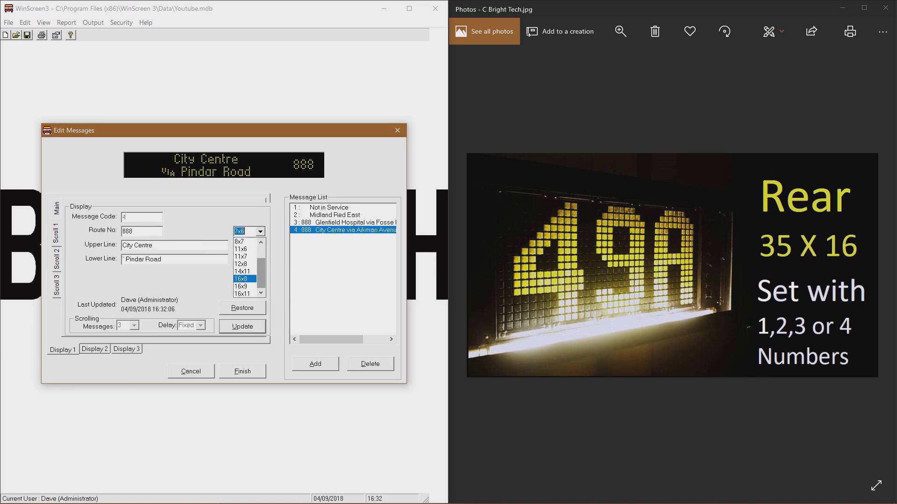
{"action": "left_click", "coordinate": [241, 287]}
{"action": "left_click", "coordinate": [261, 245]}
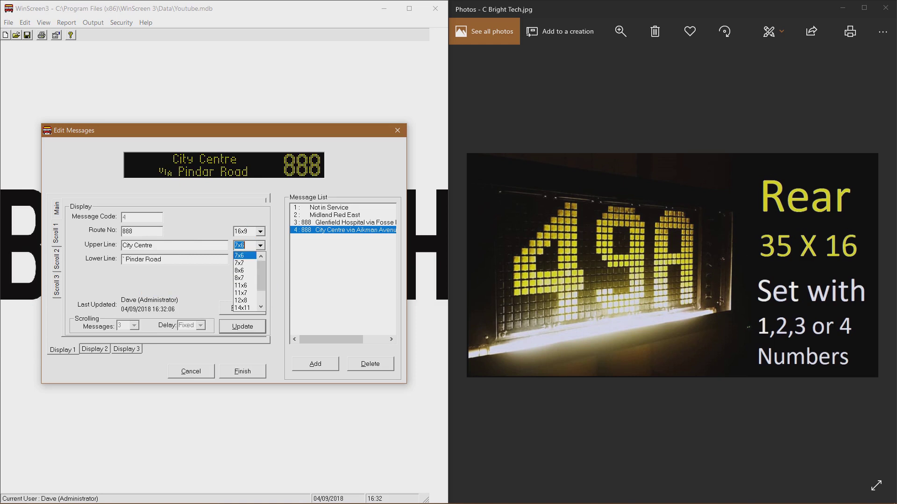
{"action": "scroll", "coordinate": [244, 280], "scroll_direction": "down", "scroll_amount": 1}
{"action": "key", "text": "Return"}
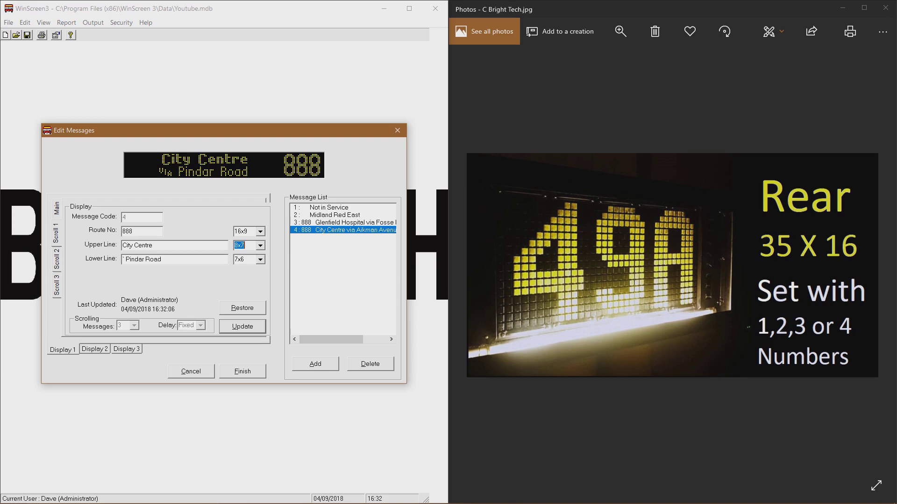
{"action": "left_click", "coordinate": [260, 259]}
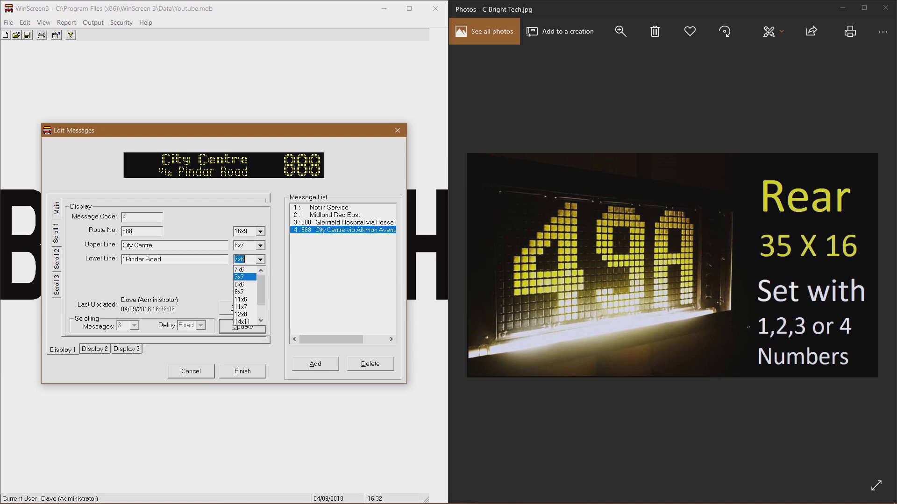
{"action": "key", "text": "Return"}
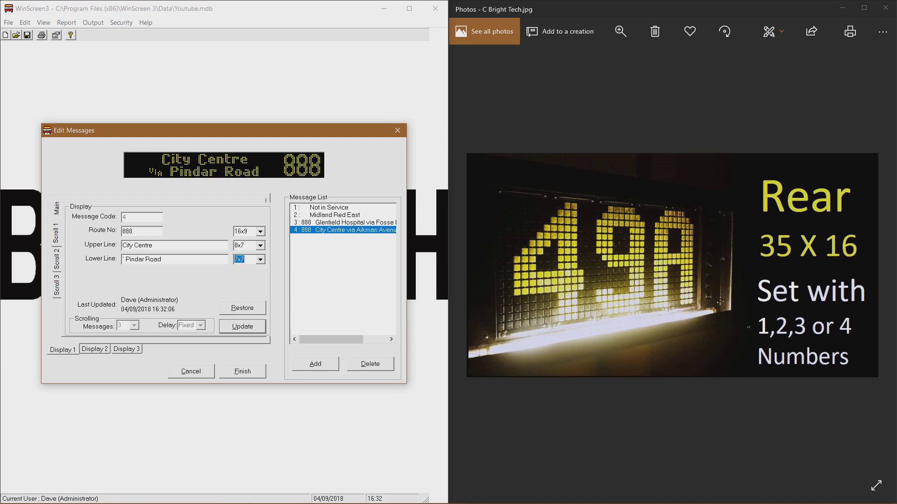
- Commit Scroll 1, then fill message 4's Scroll 2 with route number 888, upper line "City Centre" and lower line "` Beatrice Road"
{"action": "left_click", "coordinate": [243, 327]}
{"action": "key", "text": "Right"}
{"action": "left_click", "coordinate": [141, 231]}
{"action": "type", "text": "888"}
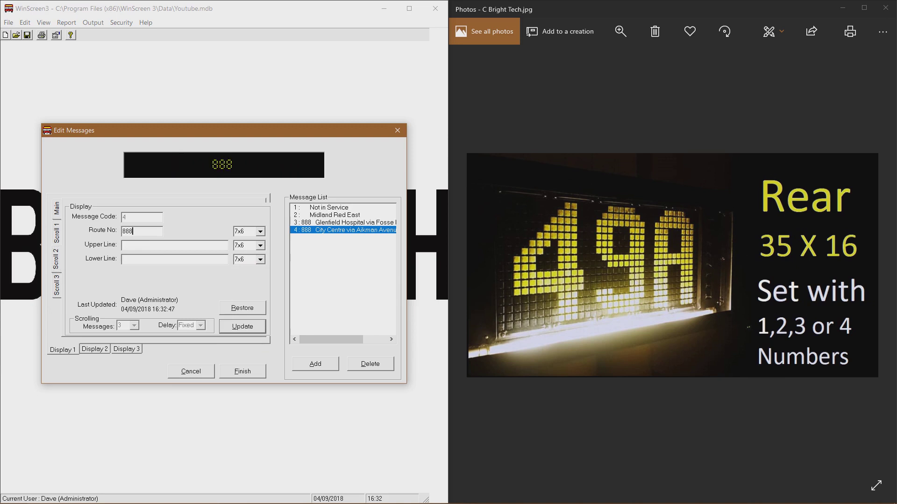
{"action": "right_click", "coordinate": [138, 244]}
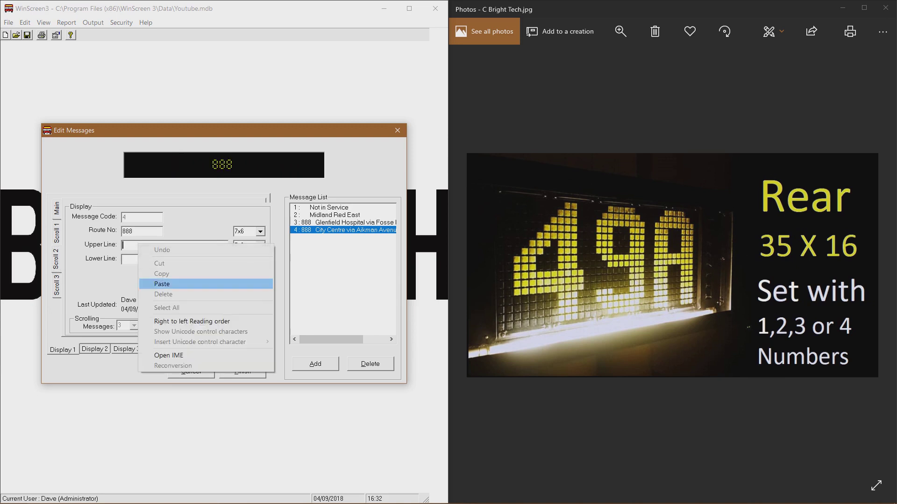
{"action": "left_click", "coordinate": [154, 284]}
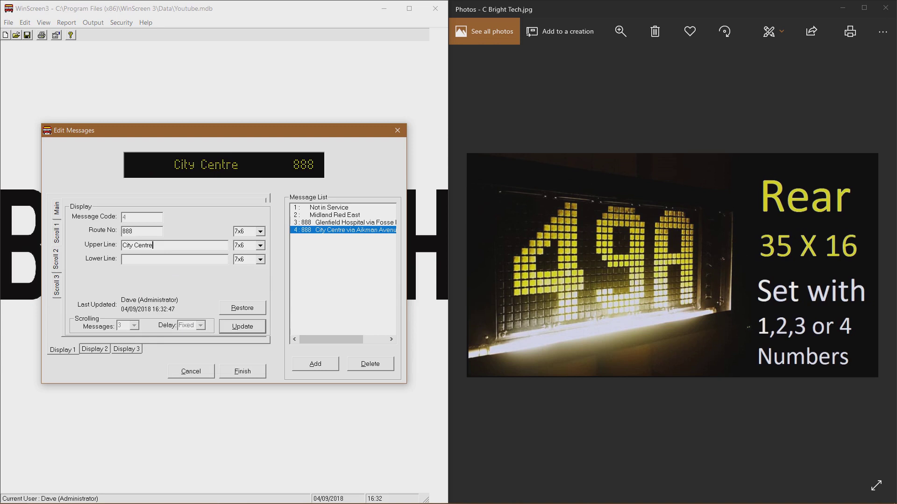
{"action": "left_click", "coordinate": [140, 259]}
{"action": "type", "text": "Via"}
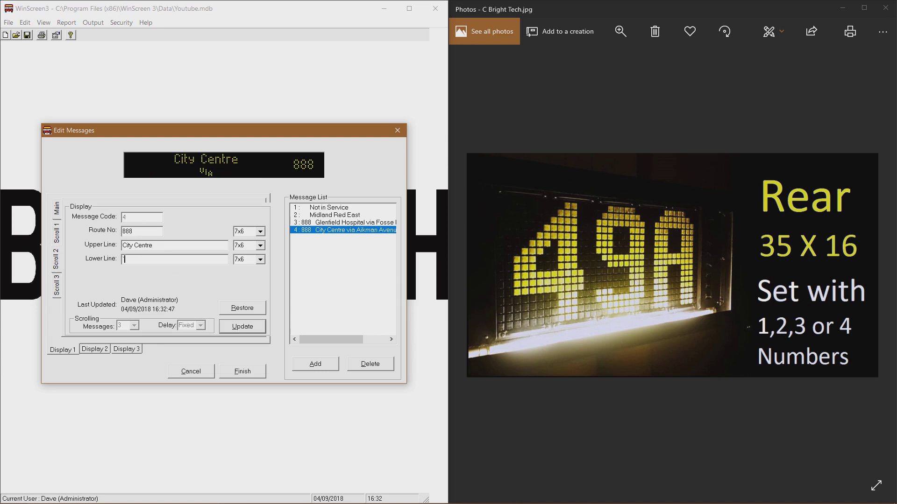
{"action": "type", "text": " Beatrice R"}
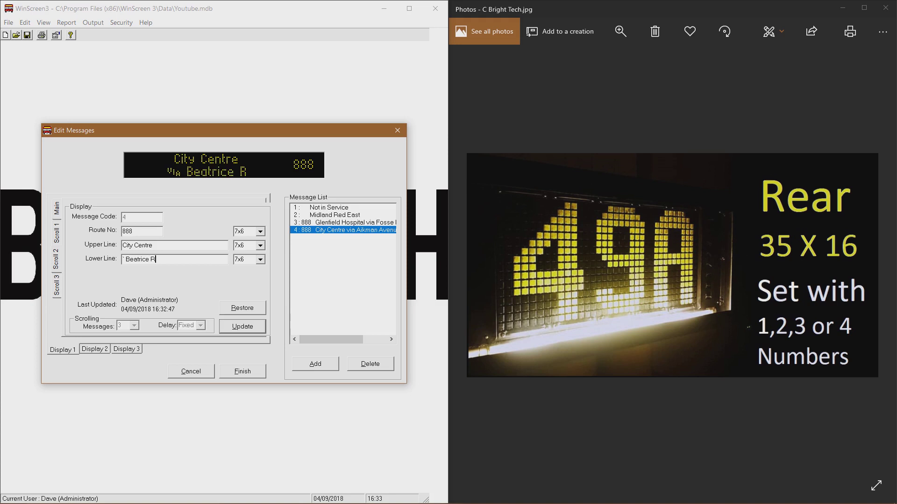
{"action": "type", "text": "oadf"}
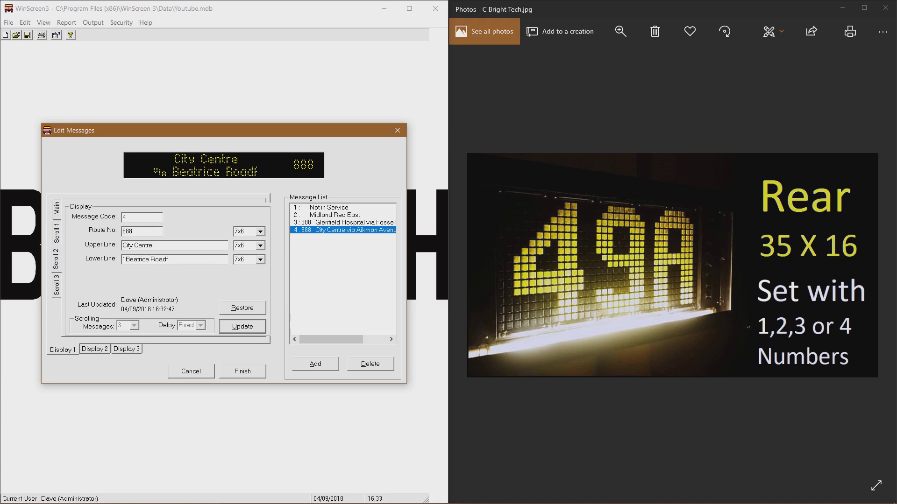
{"action": "key", "text": "BackSpace"}
- Set Scroll 2's fonts to 16x9 for the route number, 8x7 for the upper line and 7x7 for the lower line, and commit them
{"action": "left_click", "coordinate": [260, 231]}
{"action": "scroll", "coordinate": [246, 271], "scroll_direction": "down", "scroll_amount": 2}
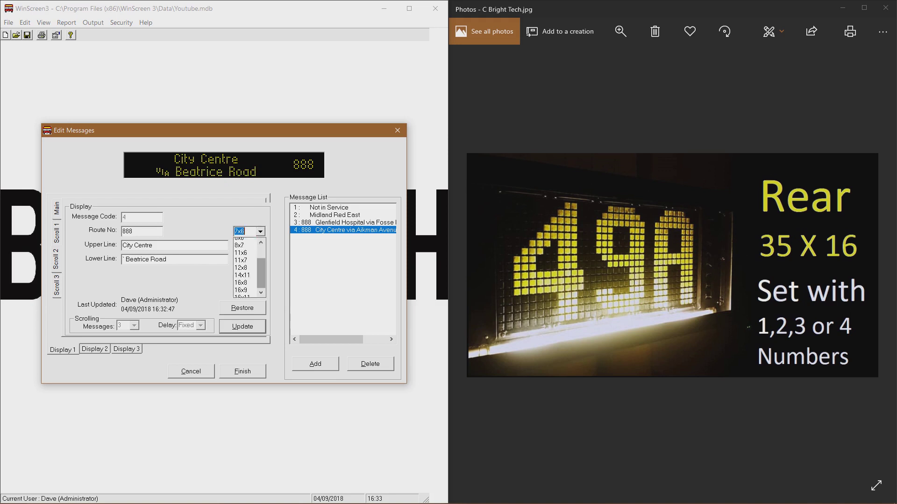
{"action": "left_click", "coordinate": [245, 286]}
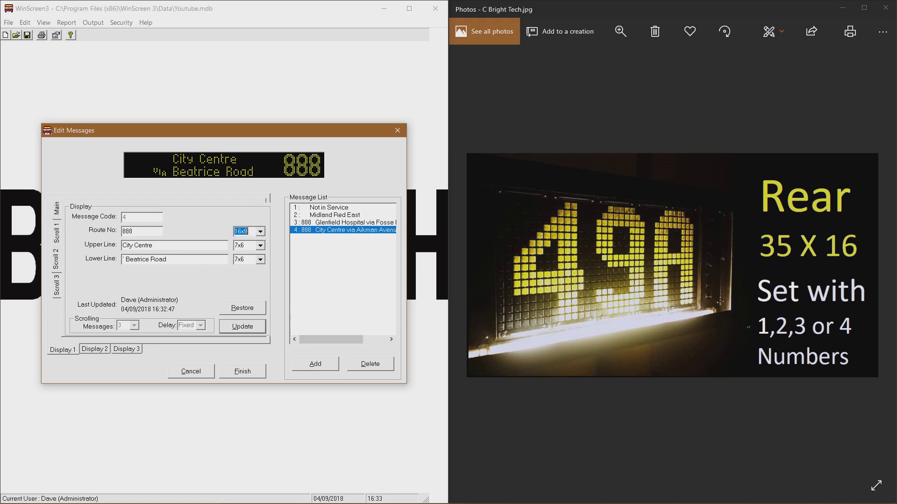
{"action": "left_click", "coordinate": [261, 246]}
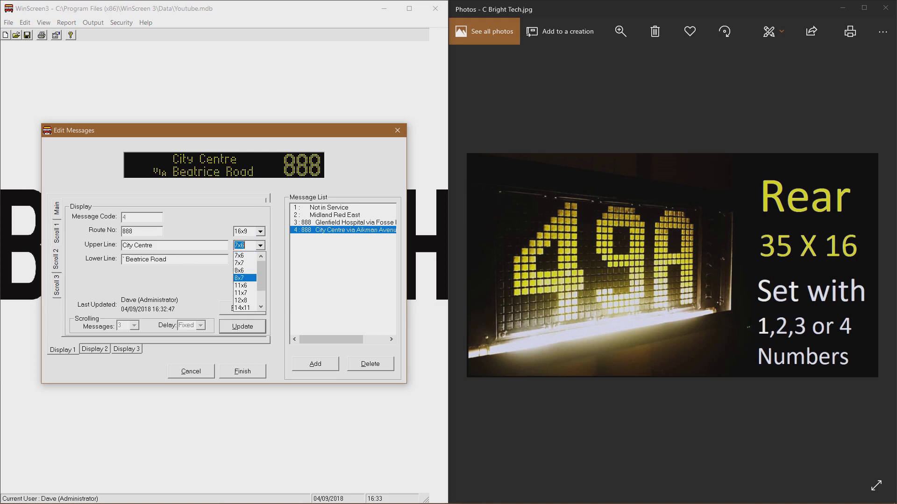
{"action": "key", "text": "Return"}
{"action": "left_click", "coordinate": [261, 260]}
{"action": "left_click", "coordinate": [261, 260]}
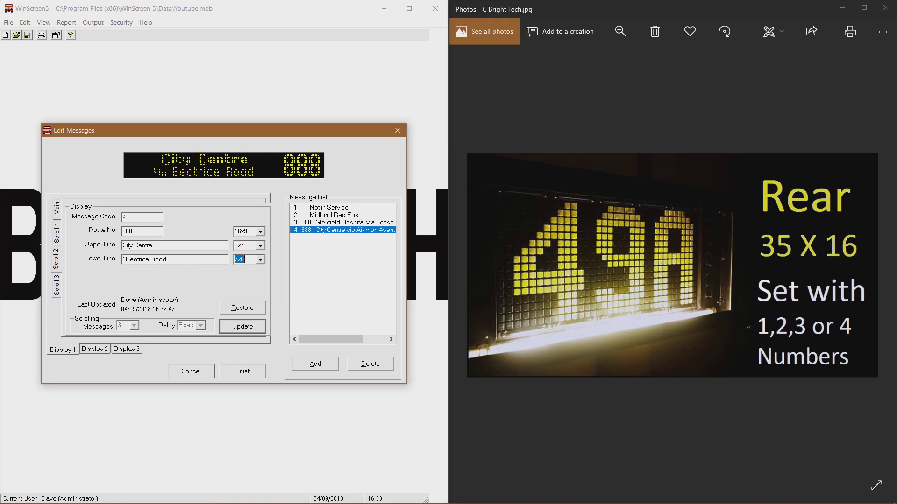
{"action": "left_click", "coordinate": [261, 260]}
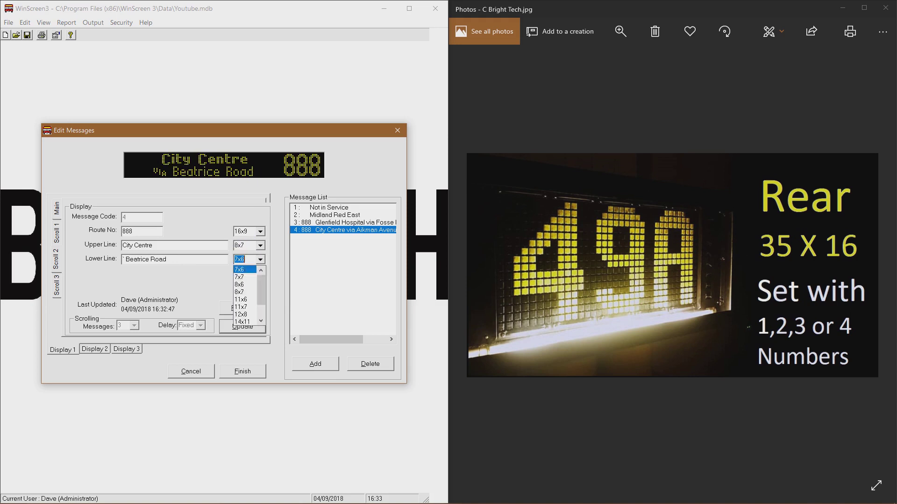
{"action": "key", "text": "Down"}
{"action": "key", "text": "Return"}
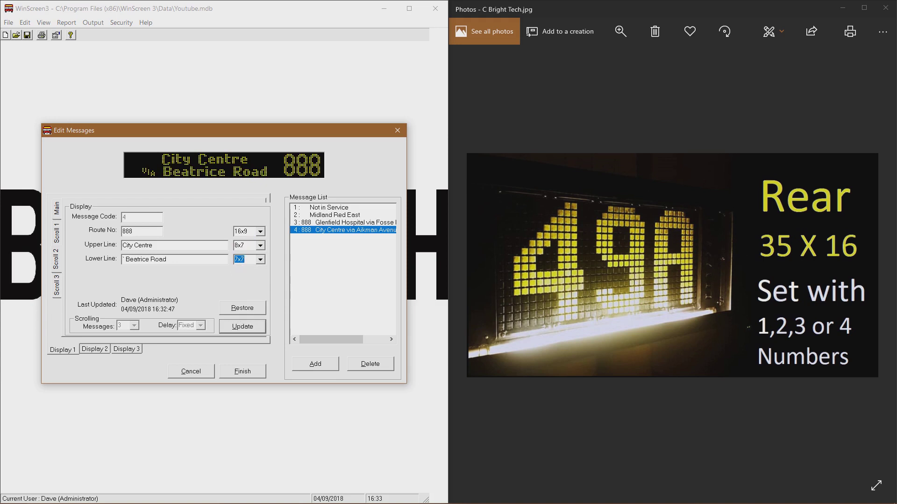
{"action": "key", "text": "Return"}
- Fill message 4's Scroll 3 with route number 888, the copied upper line "City Centre" and lower line "& Fosse Road North"
{"action": "left_click", "coordinate": [56, 286]}
{"action": "left_click", "coordinate": [140, 232]}
{"action": "type", "text": "888"}
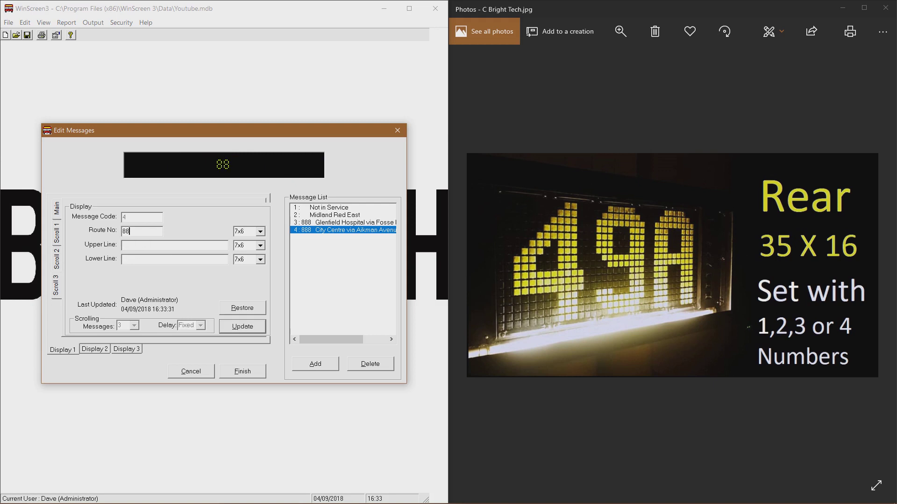
{"action": "right_click", "coordinate": [155, 245]}
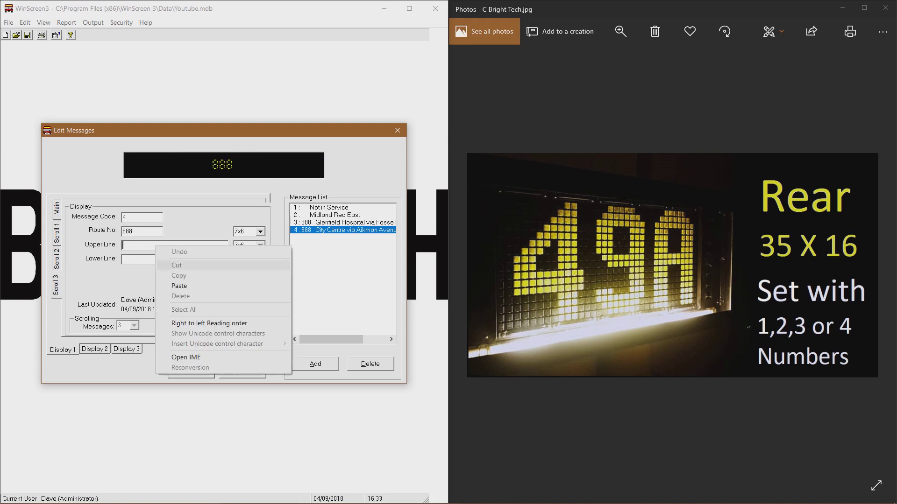
{"action": "left_click", "coordinate": [179, 286]}
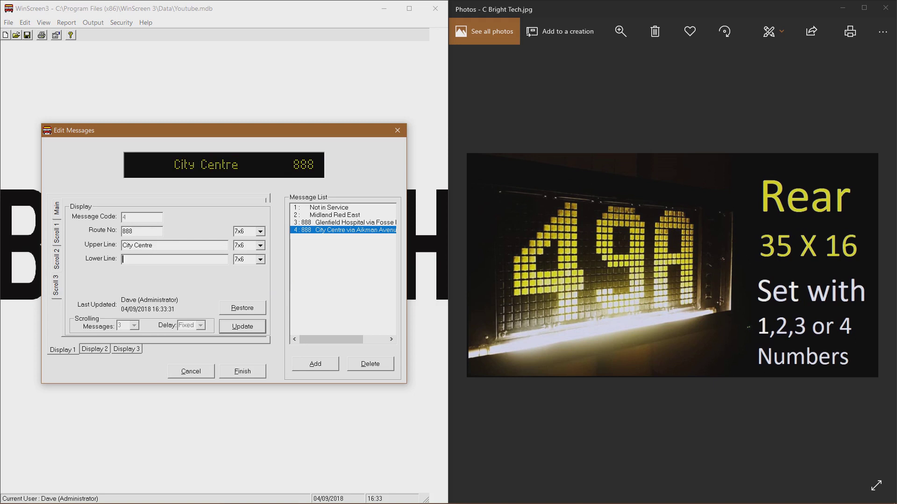
{"action": "type", "text": "&"}
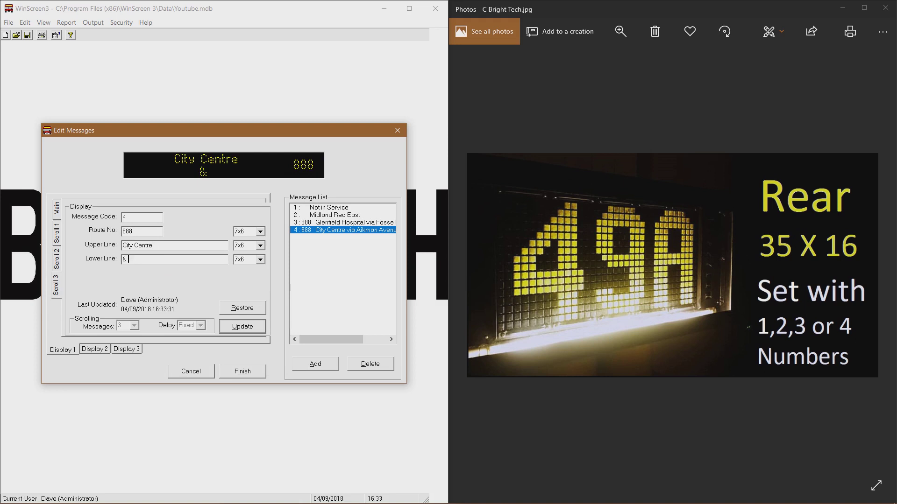
{"action": "type", "text": " Fosse Road North"}
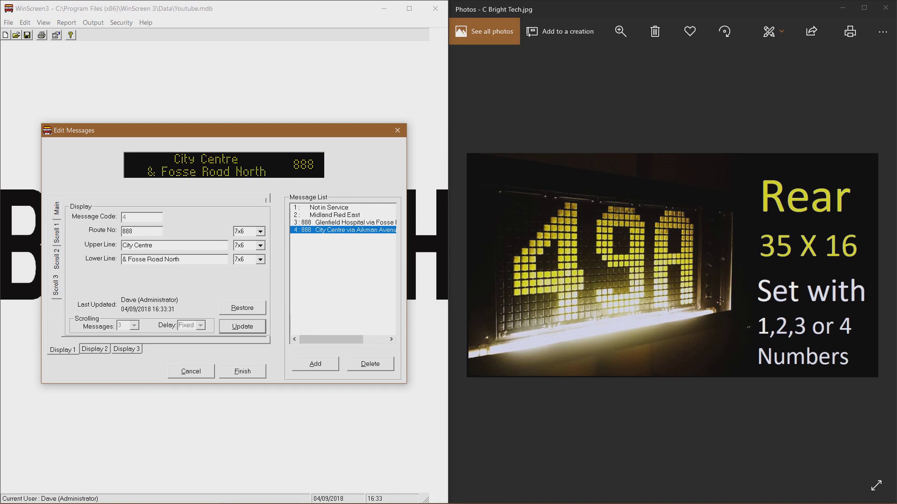
- Set Scroll 3's fonts to 16x9 for the route number, 8x7 for the upper line and 7x7 for the lower line, and commit them
{"action": "left_click", "coordinate": [260, 232]}
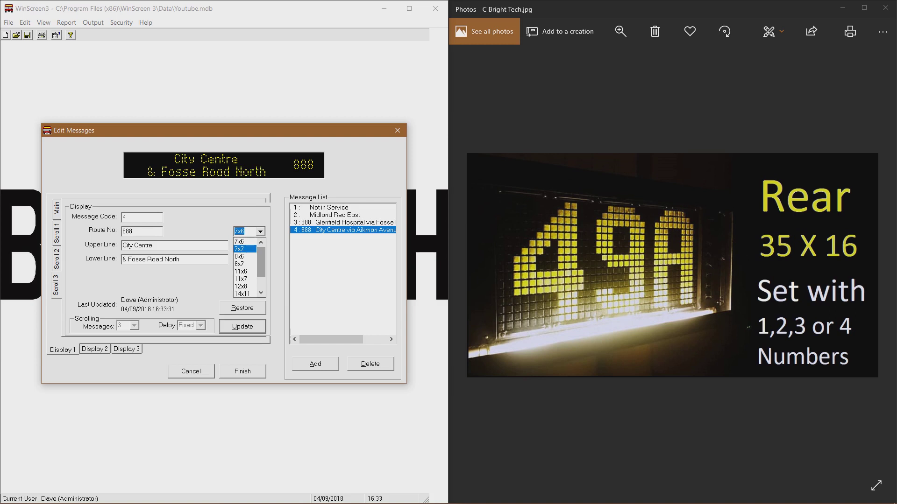
{"action": "left_click", "coordinate": [241, 286]}
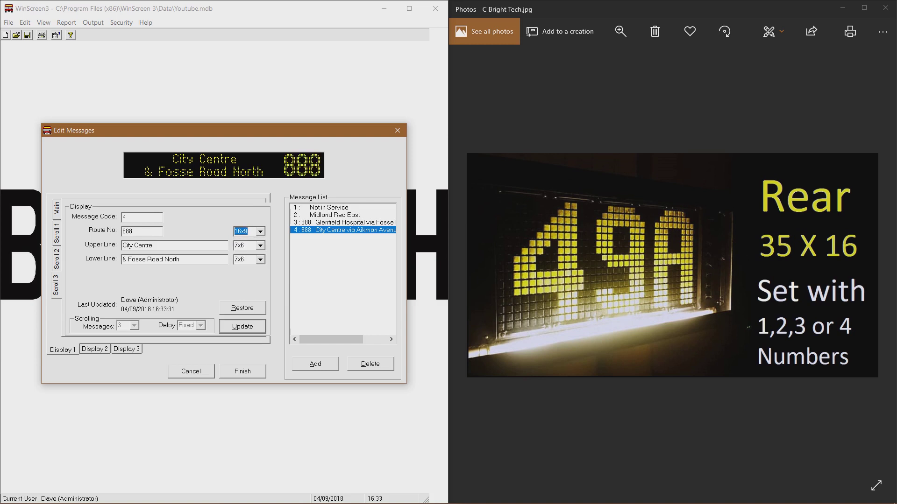
{"action": "left_click", "coordinate": [261, 245]}
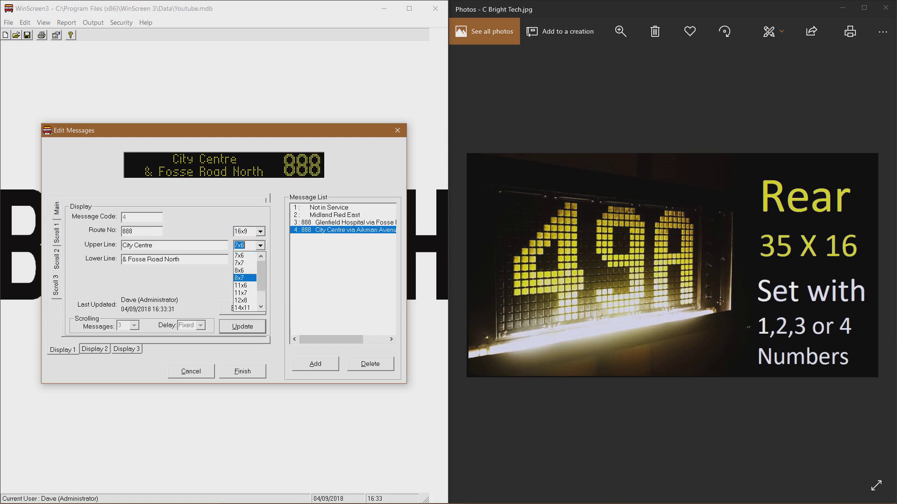
{"action": "key", "text": "Return"}
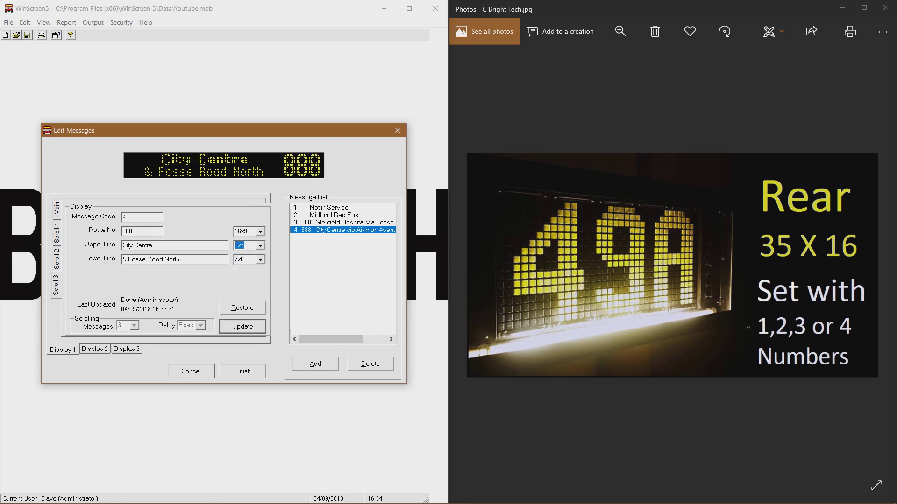
{"action": "left_click", "coordinate": [260, 259]}
{"action": "key", "text": "Down"}
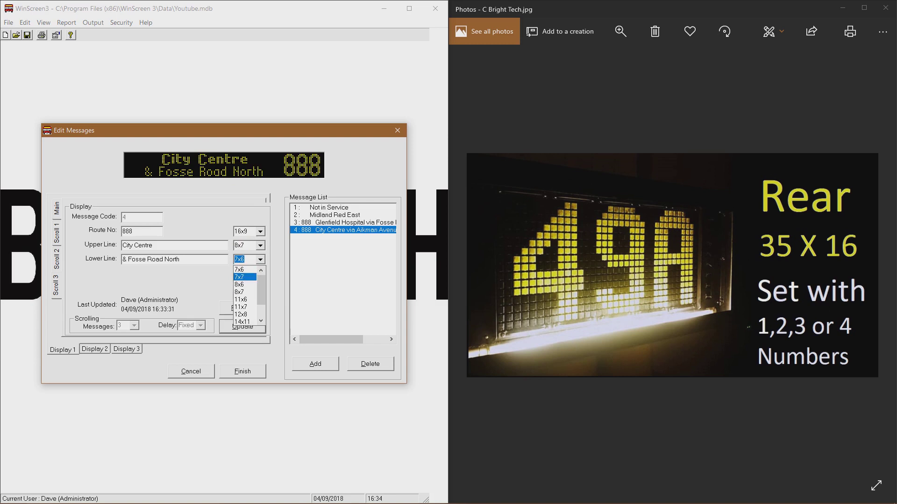
{"action": "key", "text": "Return"}
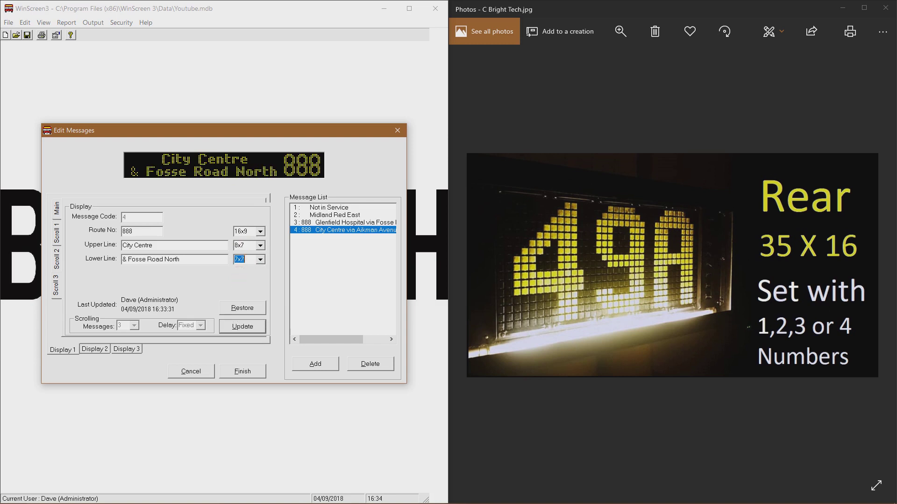
{"action": "left_click", "coordinate": [242, 327]}
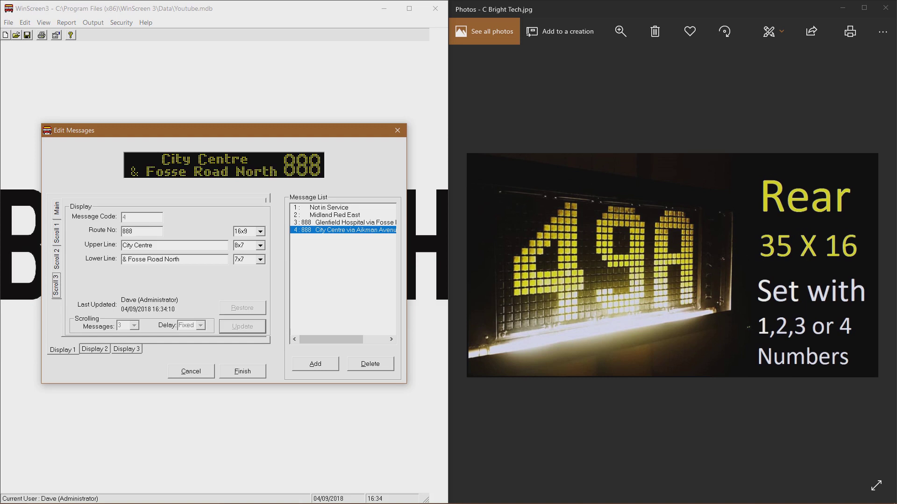
- Fill message 4's Display 2 with route number 888 and the copied upper line "City Centre"
{"action": "left_click", "coordinate": [95, 350]}
{"action": "left_click", "coordinate": [141, 232]}
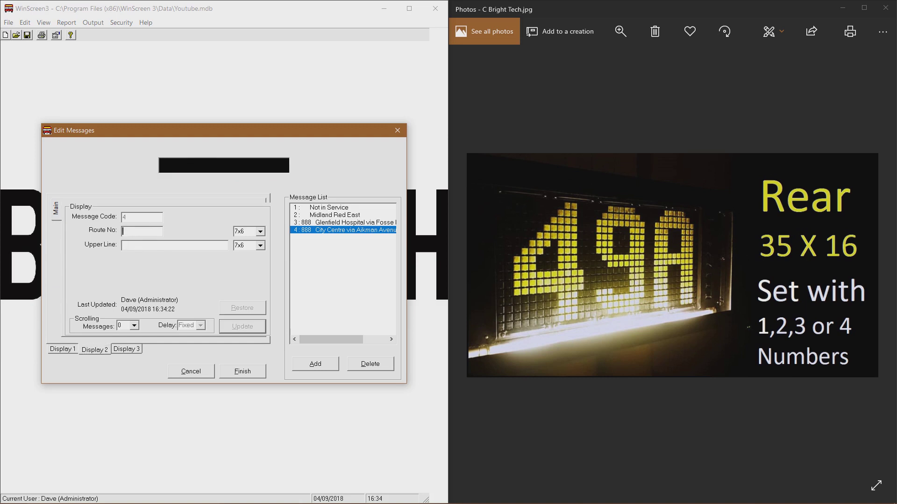
{"action": "type", "text": "888"}
{"action": "right_click", "coordinate": [154, 245]}
{"action": "left_click", "coordinate": [177, 286]}
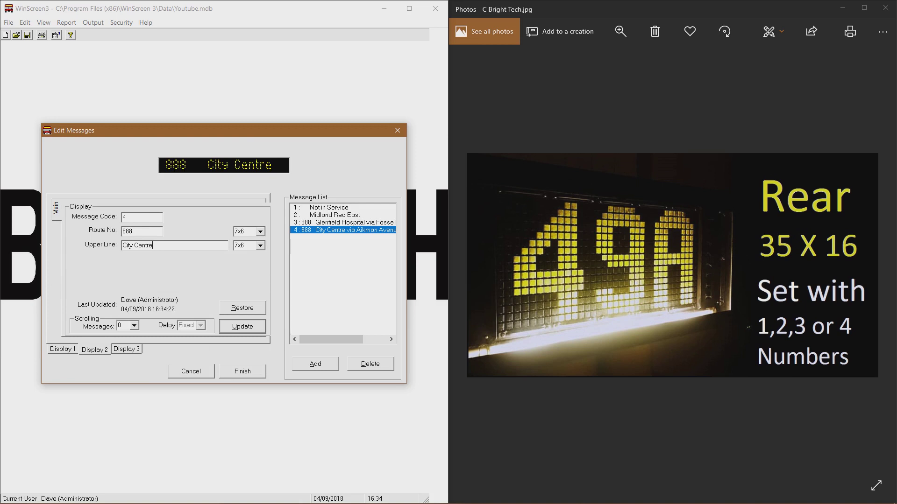
- Set both the route number and upper line fonts on Display 2 to 8x7 and commit the changes
{"action": "left_click", "coordinate": [260, 232]}
{"action": "left_click", "coordinate": [246, 264]}
{"action": "left_click", "coordinate": [260, 246]}
{"action": "left_click", "coordinate": [249, 279]}
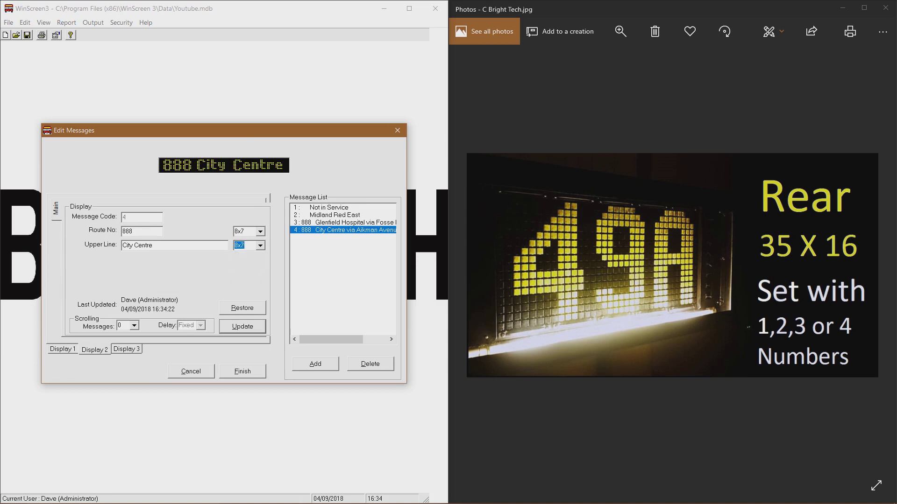
{"action": "left_click", "coordinate": [243, 326]}
- Enter route number 888 on message 4's Display 3, set its font to 16x9 and commit the changes
{"action": "left_click", "coordinate": [127, 350]}
{"action": "left_click", "coordinate": [141, 232]}
{"action": "type", "text": "888"}
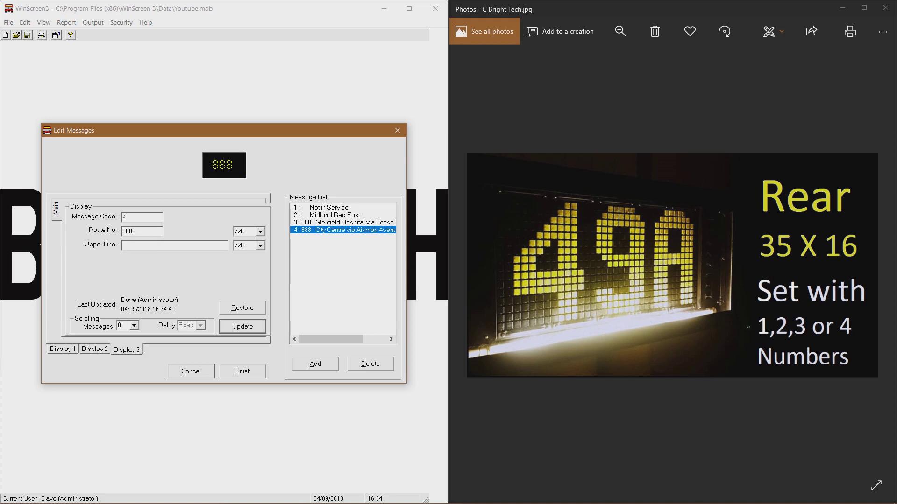
{"action": "left_click", "coordinate": [261, 232]}
{"action": "scroll", "coordinate": [245, 258], "scroll_direction": "down", "scroll_amount": 2}
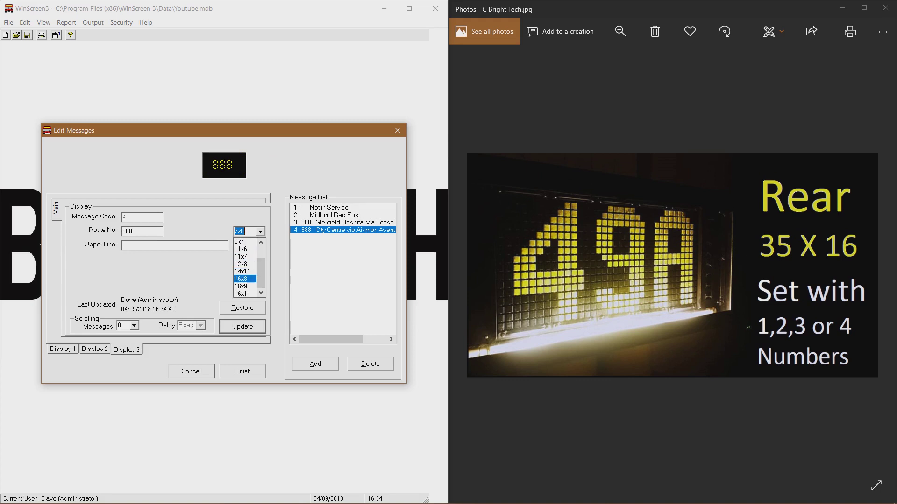
{"action": "left_click", "coordinate": [244, 287]}
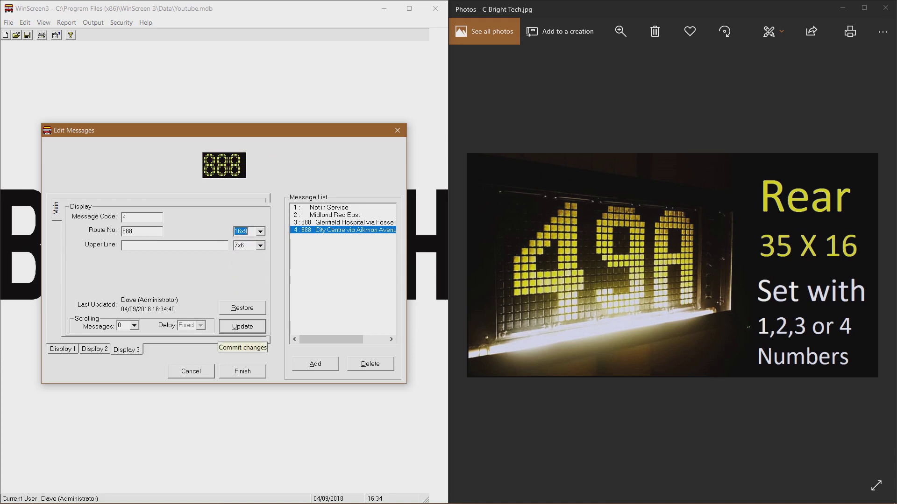
{"action": "left_click", "coordinate": [242, 326]}
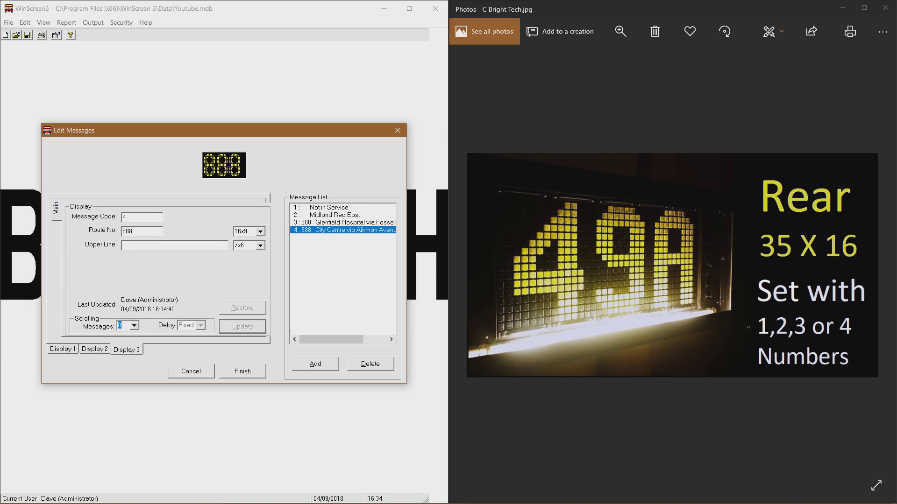
- Add a new message with code 5 and advance the reference photo to D Bright Tech.jpg
{"action": "left_click", "coordinate": [315, 364]}
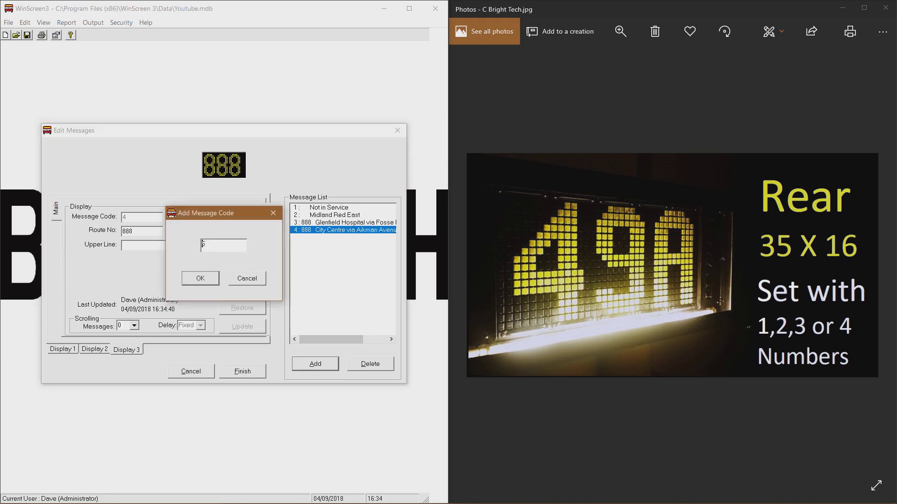
{"action": "key", "text": "Return"}
{"action": "left_click", "coordinate": [869, 266]}
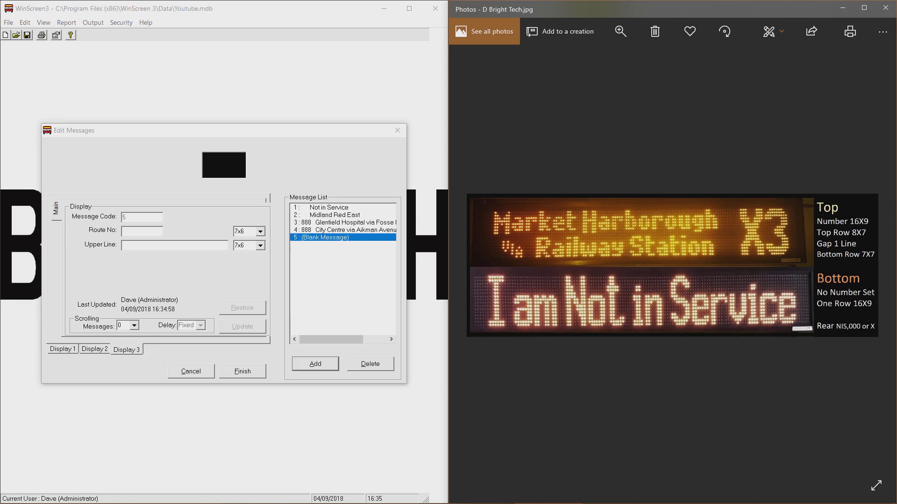
- Enter route number 888 on message 5's Display 3, set its font to 16x9 and commit the changes
{"action": "left_click", "coordinate": [140, 231]}
{"action": "type", "text": "888"}
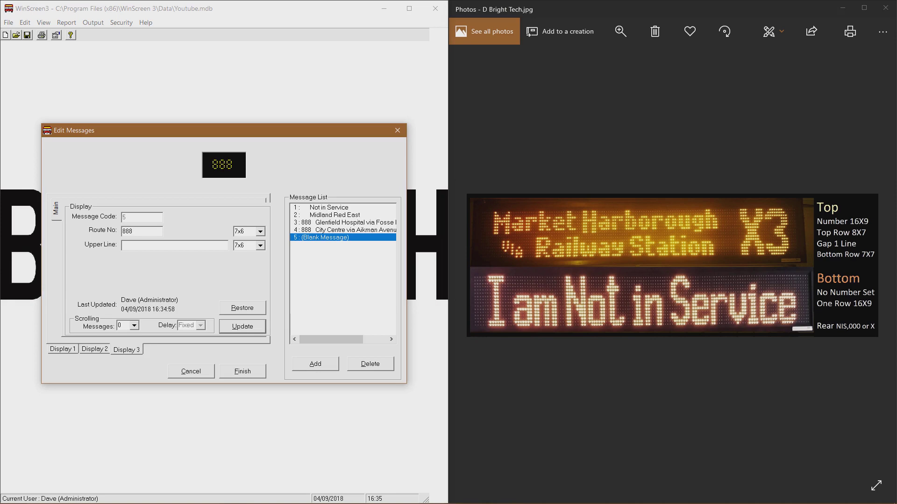
{"action": "left_click", "coordinate": [260, 232]}
{"action": "scroll", "coordinate": [252, 257], "scroll_direction": "down", "scroll_amount": 1}
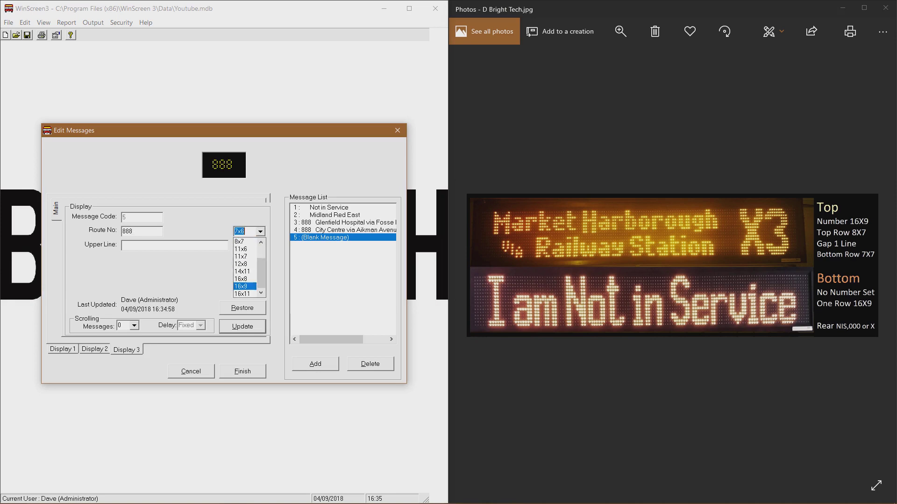
{"action": "left_click", "coordinate": [241, 287]}
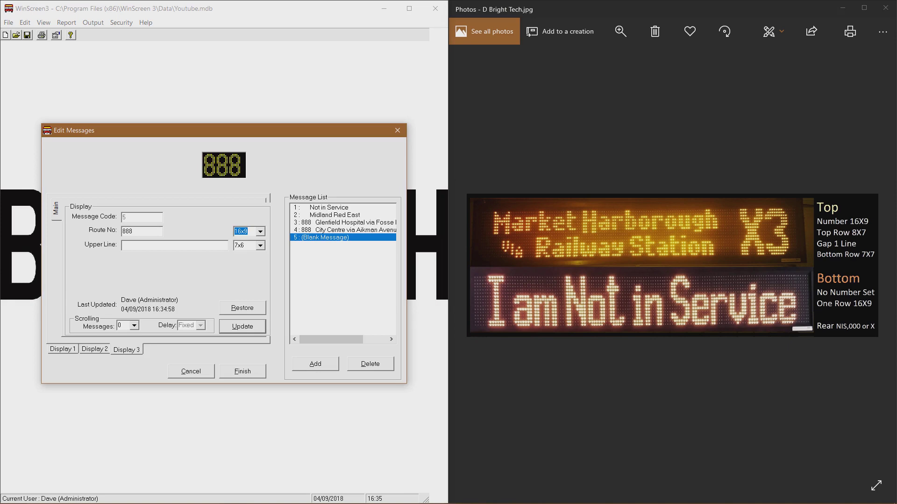
{"action": "left_click", "coordinate": [95, 349]}
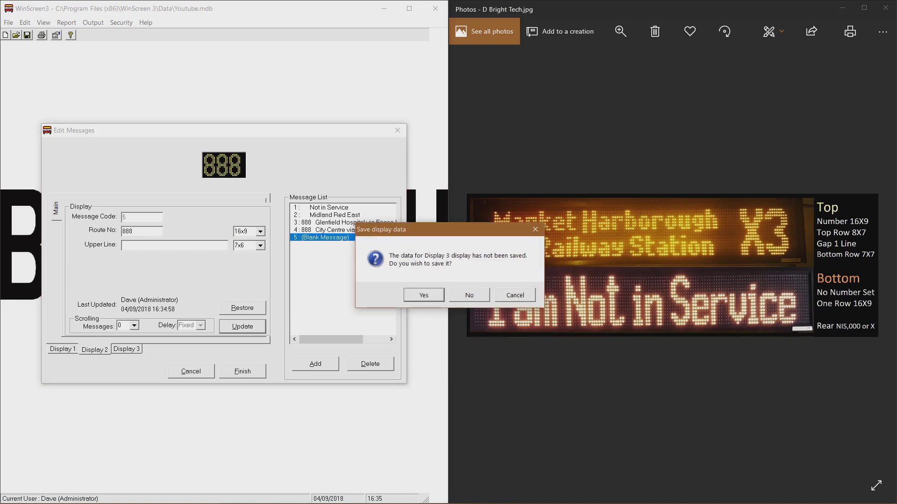
{"action": "left_click", "coordinate": [515, 296]}
{"action": "left_click", "coordinate": [243, 326]}
- Fill message 5's Display 2 with route number 888 and the upper line "Tatlow Road"
{"action": "left_click", "coordinate": [95, 350]}
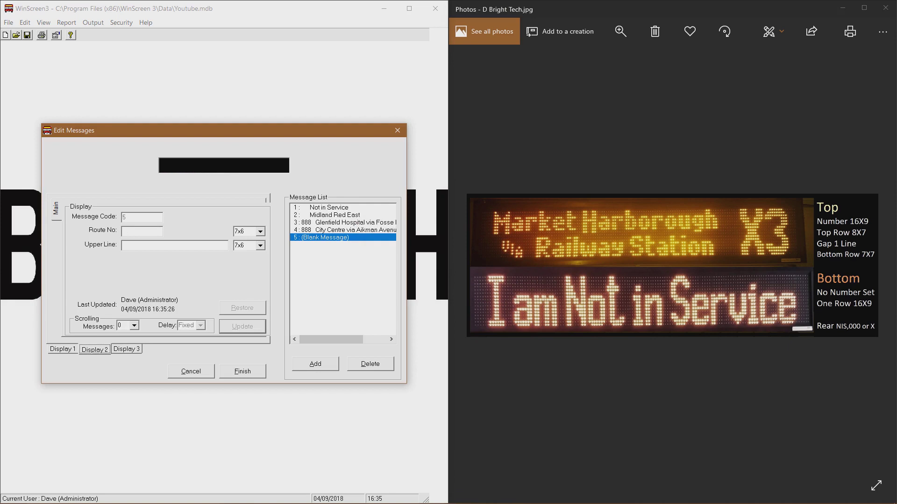
{"action": "left_click", "coordinate": [140, 232]}
{"action": "type", "text": "888"}
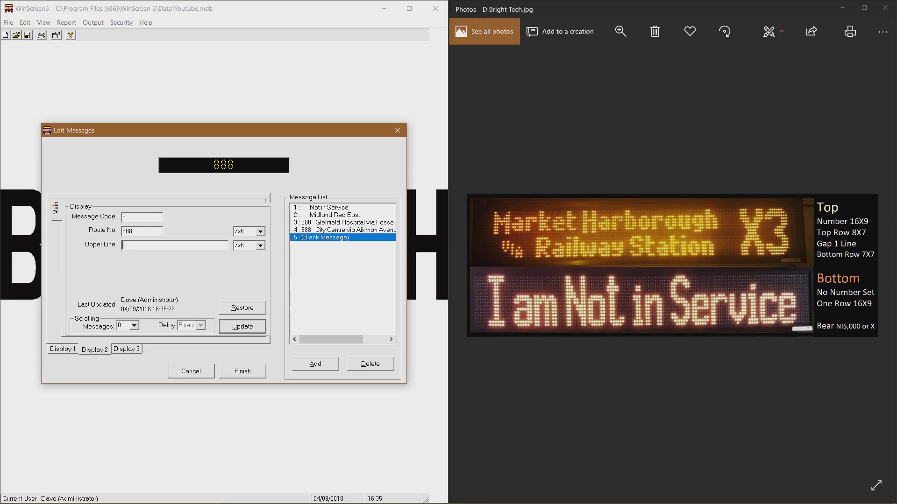
{"action": "key", "text": "Tab"}
{"action": "type", "text": "Tatlow"}
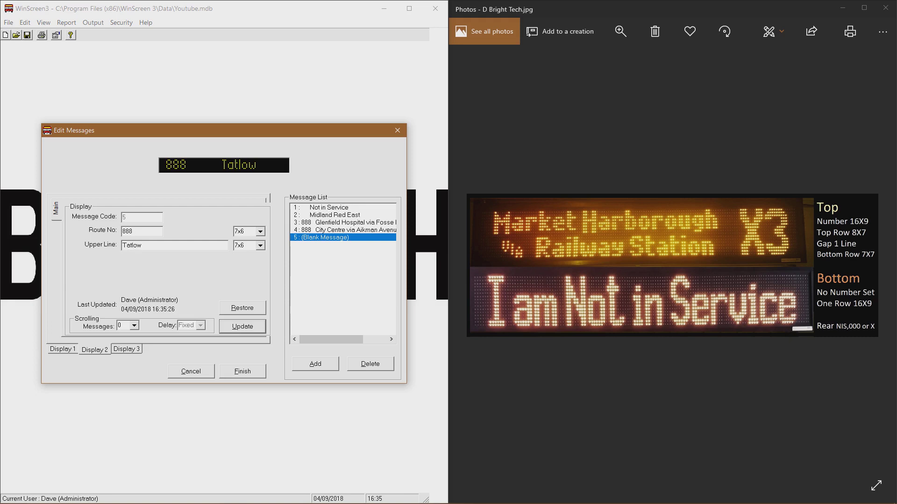
{"action": "type", "text": " Road"}
- Set both the route number and upper line fonts on message 5's Display 2 to 8x7
{"action": "left_click", "coordinate": [260, 231]}
{"action": "left_click", "coordinate": [261, 231]}
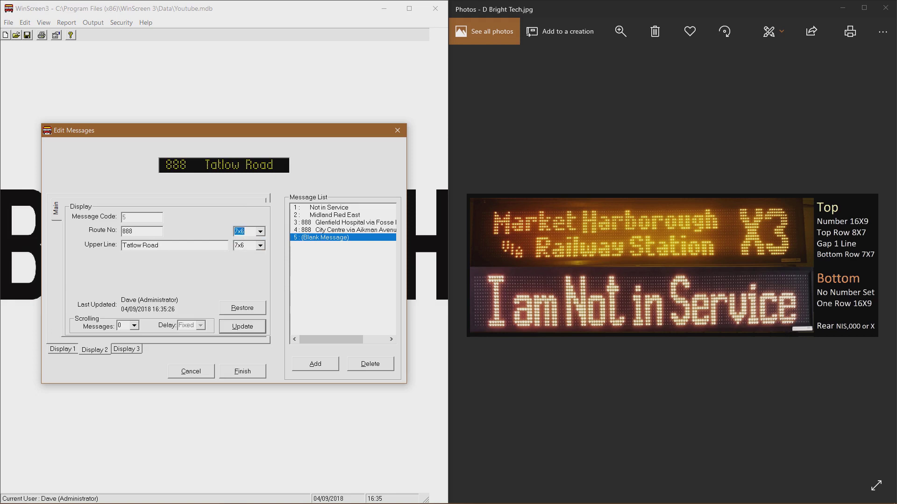
{"action": "left_click", "coordinate": [260, 232]}
{"action": "left_click", "coordinate": [249, 265]}
{"action": "key", "text": "Down"}
{"action": "key", "text": "Down"}
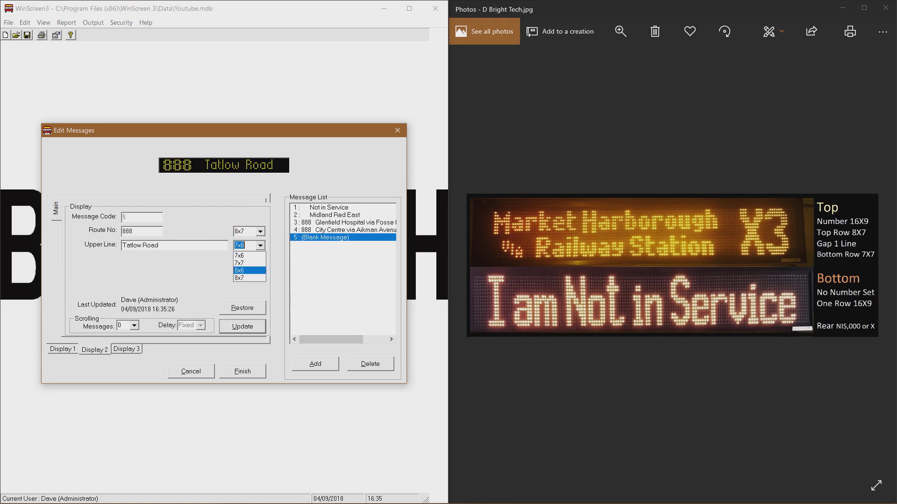
{"action": "key", "text": "Return"}
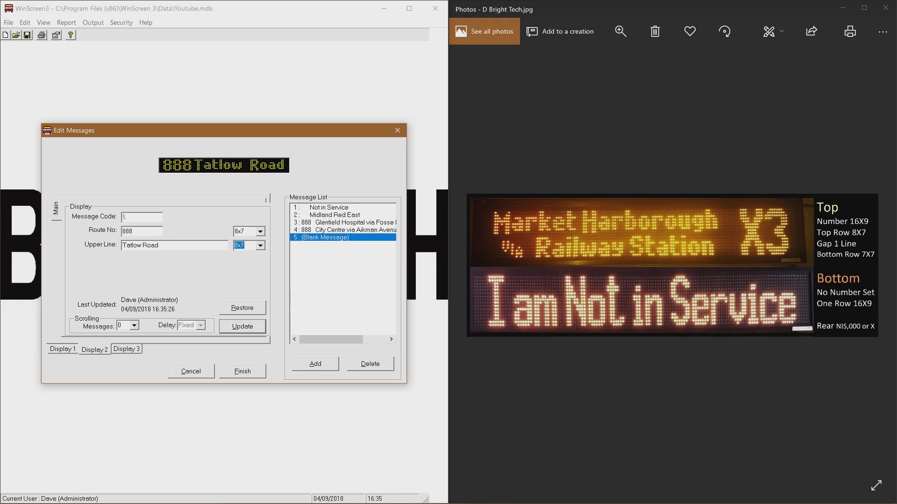
- Narrow the space between "Tatlow" and "Road" in Display 2's upper line and commit the changes
{"action": "double_click", "coordinate": [131, 245]}
{"action": "left_click", "coordinate": [143, 245]}
{"action": "key", "text": "BackSpace"}
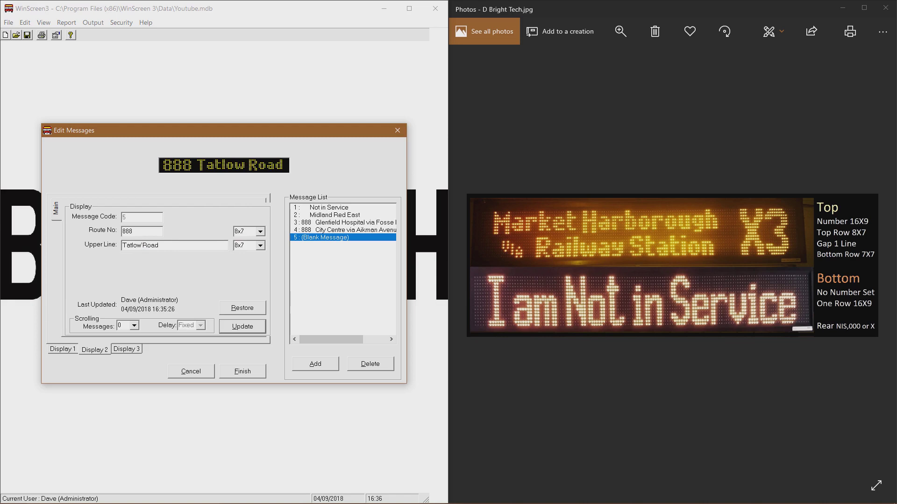
{"action": "key", "text": "Return"}
- Enter route number 888 on message 5's Display 1
{"action": "key", "text": "ctrl+shift+Tab"}
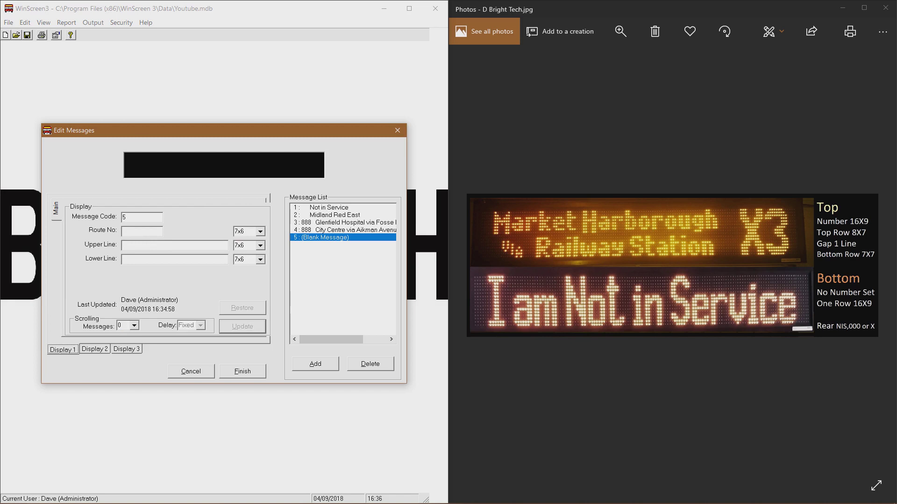
{"action": "left_click", "coordinate": [142, 230]}
{"action": "type", "text": "888"}
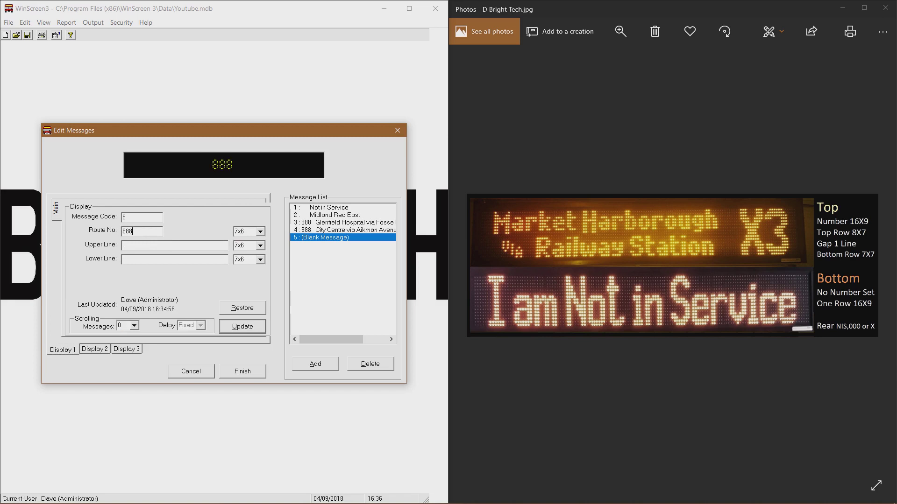
{"action": "right_click", "coordinate": [144, 248]}
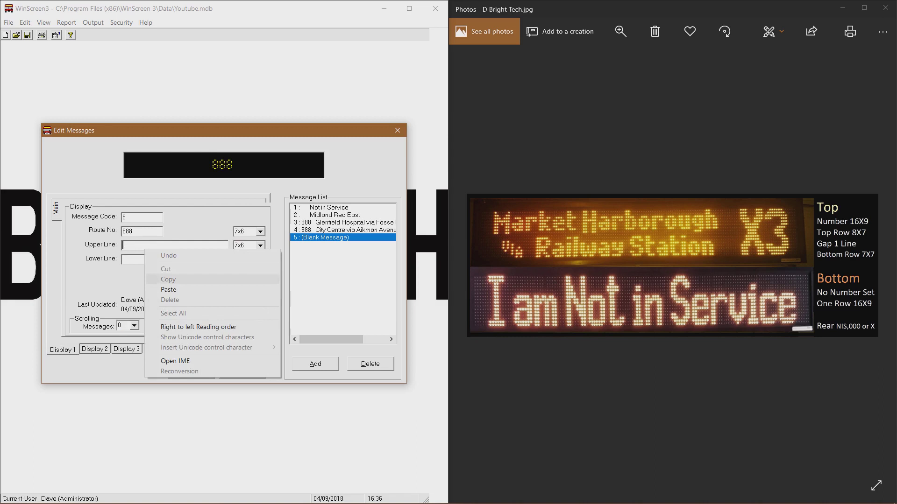
{"action": "left_click", "coordinate": [162, 290]}
{"action": "key", "text": "BackSpace"}
{"action": "key", "text": "BackSpace"}
{"action": "key", "text": "BackSpace"}
{"action": "key", "text": "BackSpace"}
{"action": "key", "text": "BackSpace"}
{"action": "key", "text": "BackSpace"}
{"action": "key", "text": "BackSpace"}
{"action": "key", "text": "BackSpace"}
{"action": "key", "text": "BackSpace"}
{"action": "key", "text": "BackSpace"}
{"action": "key", "text": "BackSpace"}
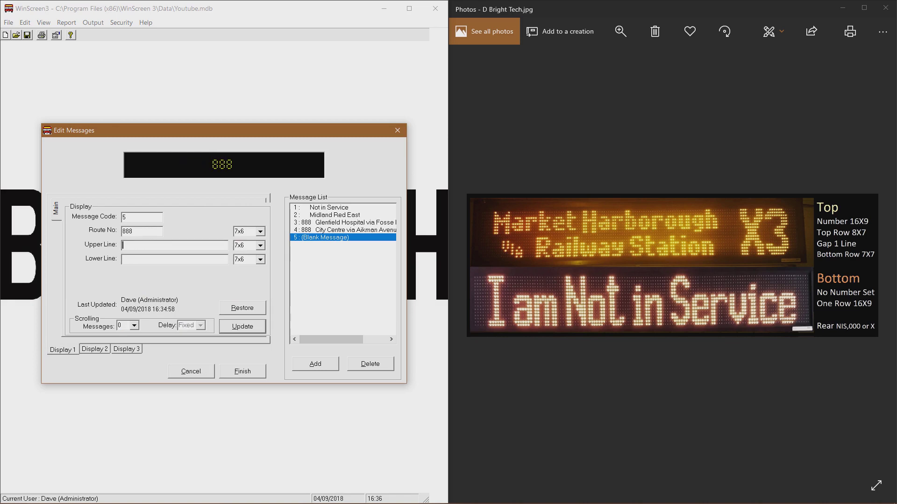
- Enter "Tatlow Road" as Display 1's upper line and copy that text
{"action": "type", "text": "Tatlo"}
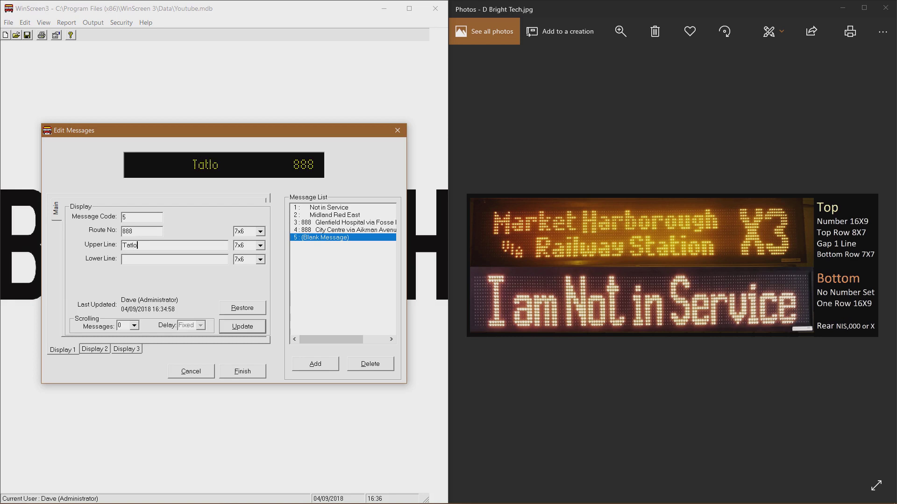
{"action": "type", "text": "w Road"}
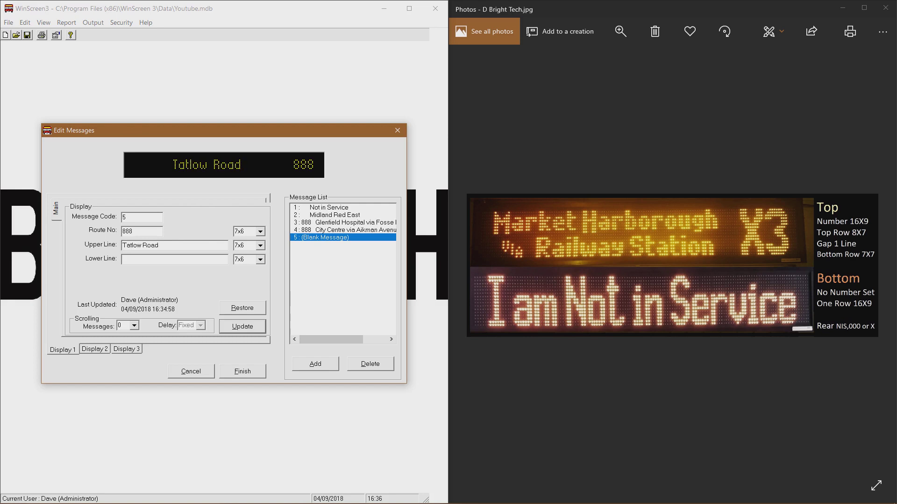
{"action": "left_click_drag", "start_coordinate": [141, 245], "coordinate": [122, 245]}
{"action": "right_click", "coordinate": [134, 245]}
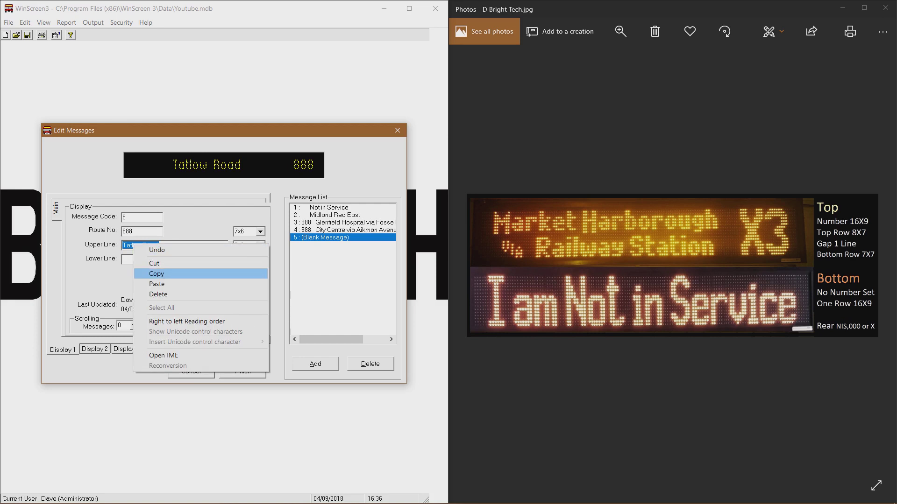
{"action": "left_click", "coordinate": [157, 274]}
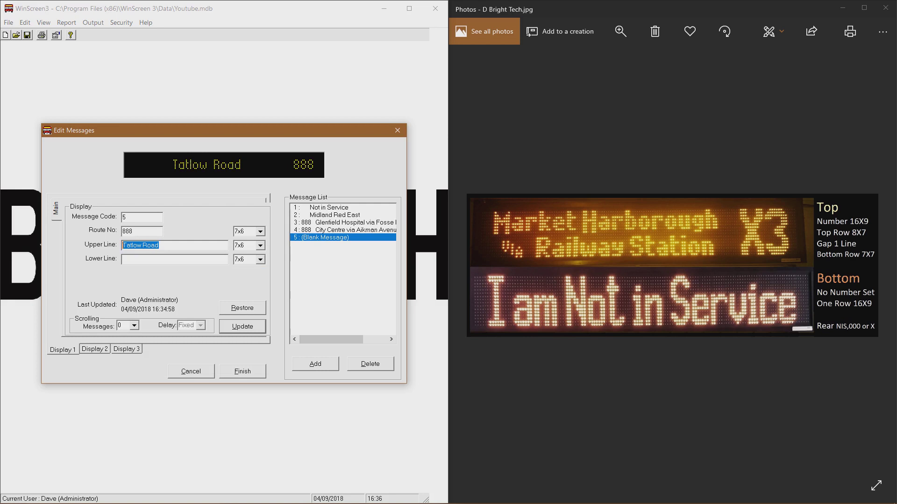
- Enter Display 1's lower line as the "via" symbol character followed by "Woodgate"
{"action": "key", "text": "Tab"}
{"action": "type", "text": "'"}
{"action": "type", "text": "W"}
{"action": "type", "text": "oo"}
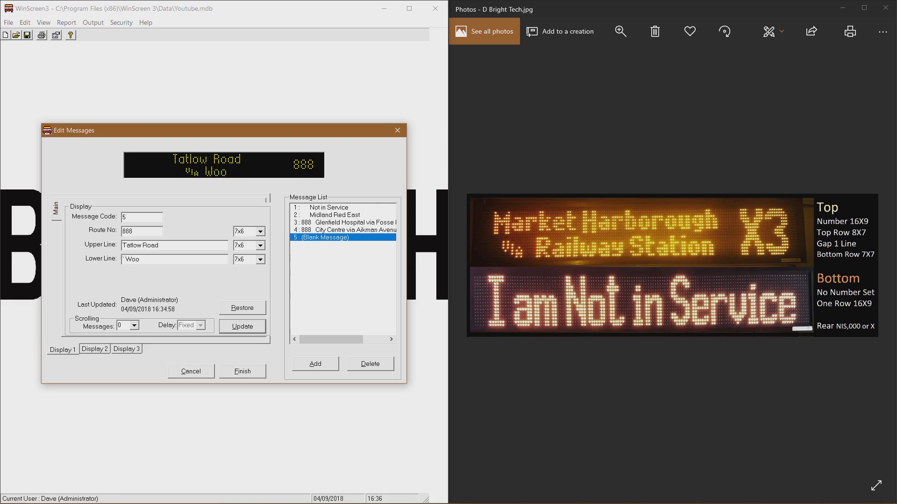
{"action": "type", "text": "dgate"}
- Set the route number font on message 5's Display 1 to 16x9
{"action": "left_click", "coordinate": [260, 231]}
{"action": "scroll", "coordinate": [245, 267], "scroll_direction": "down", "scroll_amount": 1}
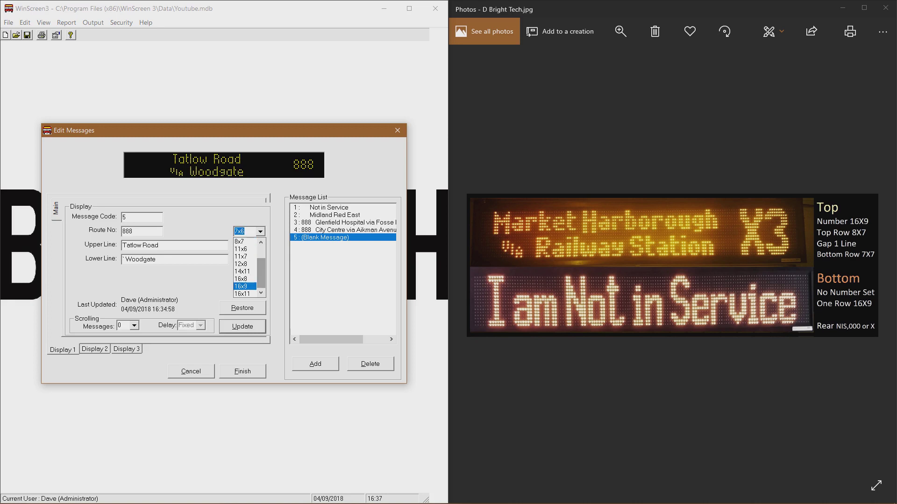
{"action": "key", "text": "Return"}
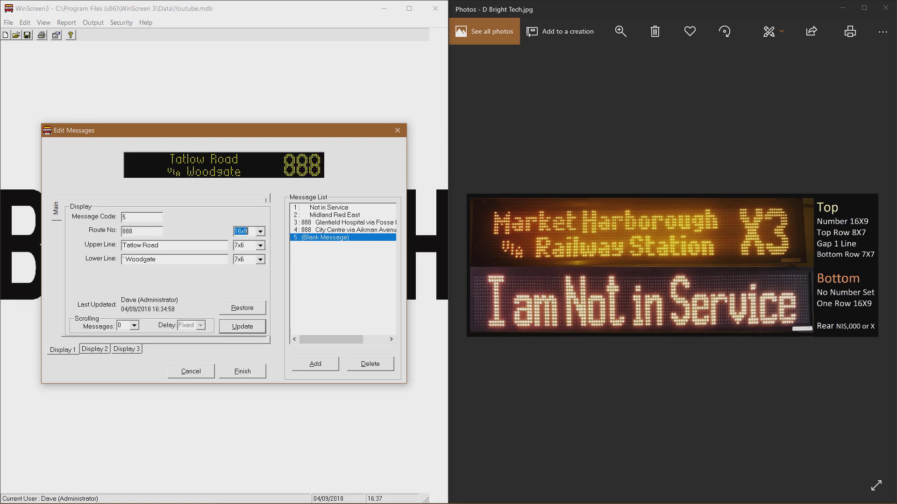
- Try the 16x9 font on the upper line of message 5's Display 1
{"action": "left_click", "coordinate": [260, 246]}
{"action": "key", "text": "Down"}
{"action": "key", "text": "Down"}
{"action": "key", "text": "Down"}
{"action": "key", "text": "Down"}
{"action": "key", "text": "Down"}
{"action": "key", "text": "Down"}
{"action": "key", "text": "Down"}
{"action": "key", "text": "Down"}
{"action": "key", "text": "Down"}
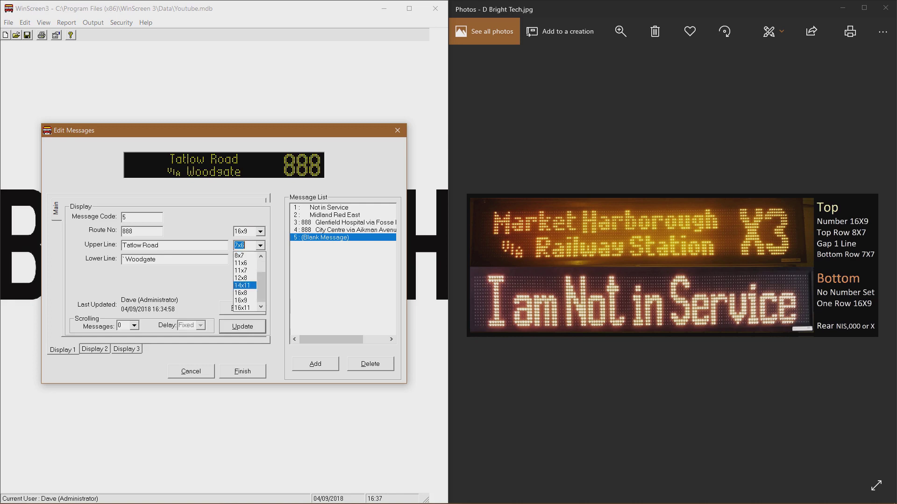
{"action": "key", "text": "Return"}
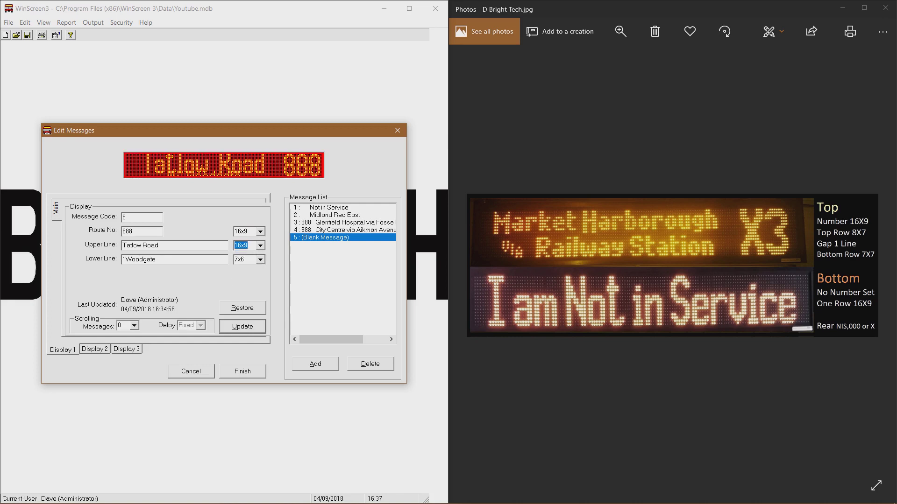
- Set Display 1's upper line font to 8x7 and lower line font to 7x7, and commit the changes
{"action": "key", "text": "alt+Down"}
{"action": "key", "text": "Up"}
{"action": "key", "text": "Up"}
{"action": "key", "text": "Up"}
{"action": "key", "text": "Up"}
{"action": "key", "text": "Up"}
{"action": "key", "text": "Up"}
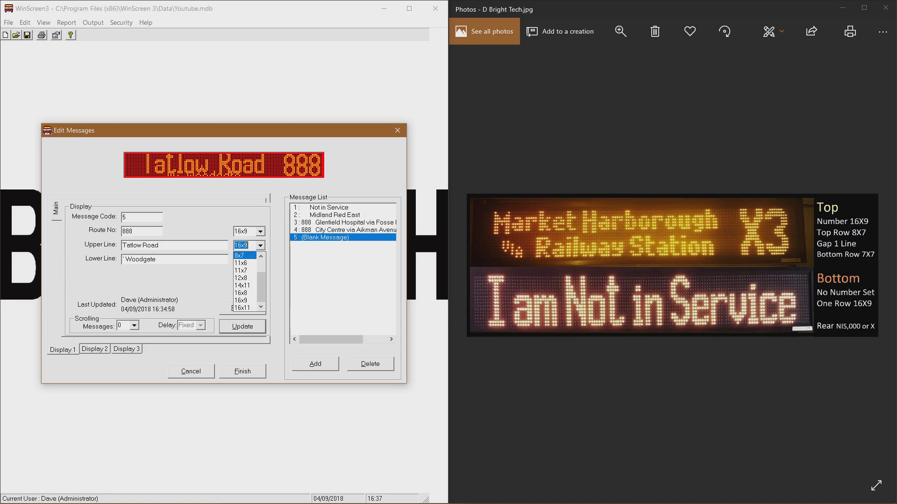
{"action": "key", "text": "Return"}
{"action": "key", "text": "Tab"}
{"action": "key", "text": "alt+Down"}
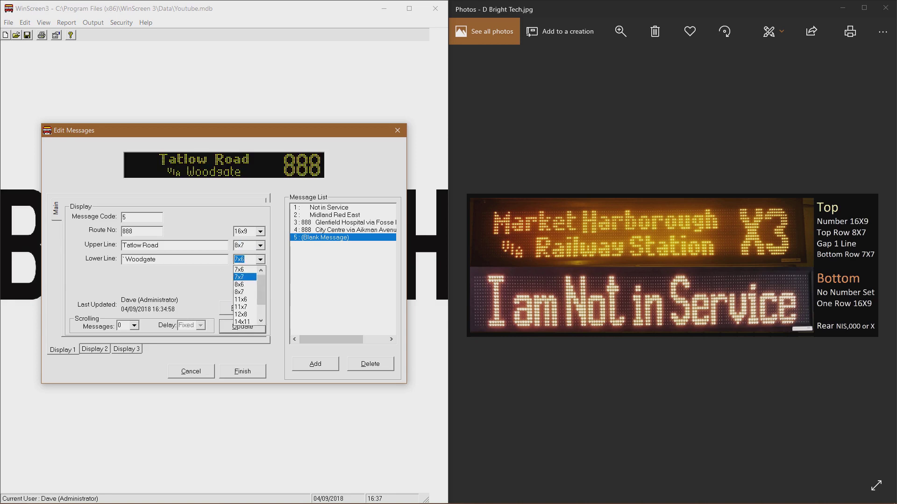
{"action": "key", "text": "Return"}
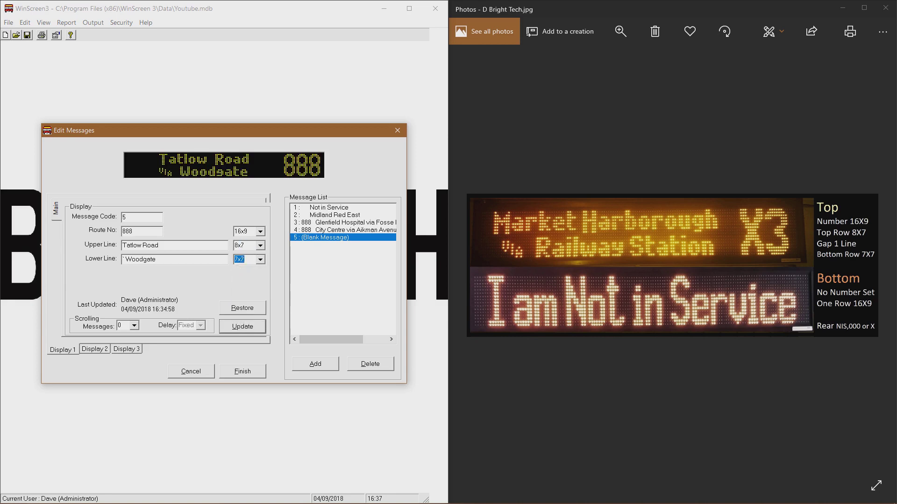
{"action": "left_click", "coordinate": [243, 327]}
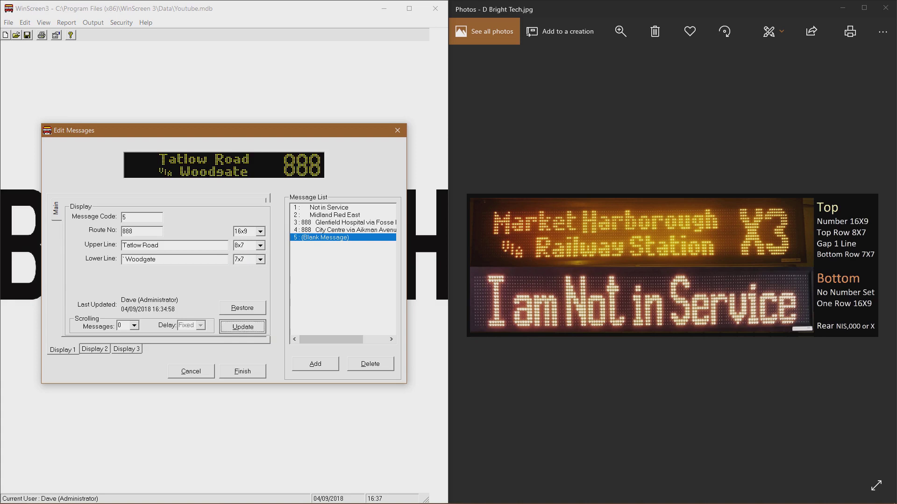
- Set the number of scrolling messages for message 5's Display 1 to 3
{"action": "key", "text": "alt+Down"}
{"action": "key", "text": "Down"}
{"action": "key", "text": "Down"}
{"action": "key", "text": "Down"}
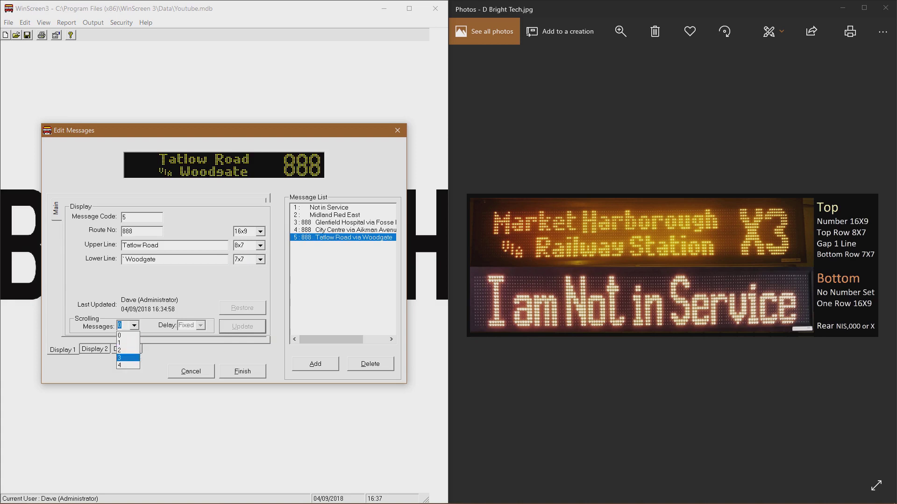
{"action": "key", "text": "Return"}
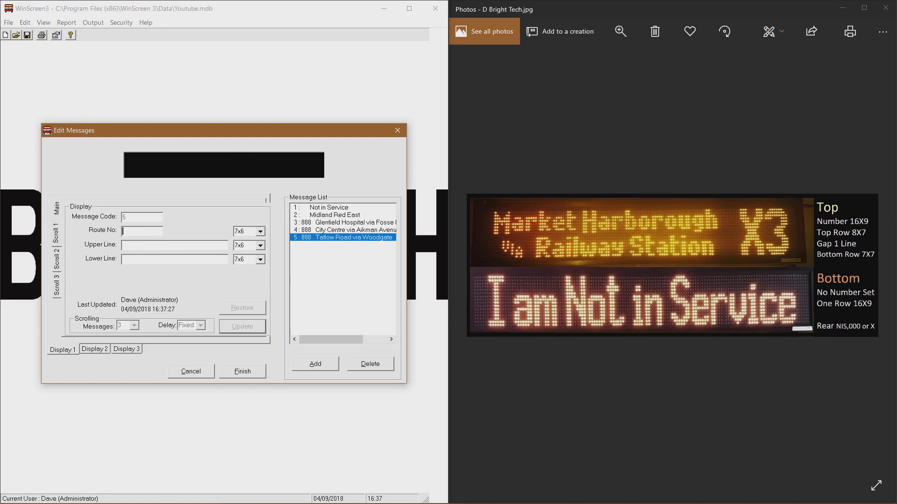
- On message 5's Scroll 1 page for Display 1, enter route number 888 and paste Tatlow Road as the upper line
{"action": "type", "text": "888"}
{"action": "right_click", "coordinate": [145, 245]}
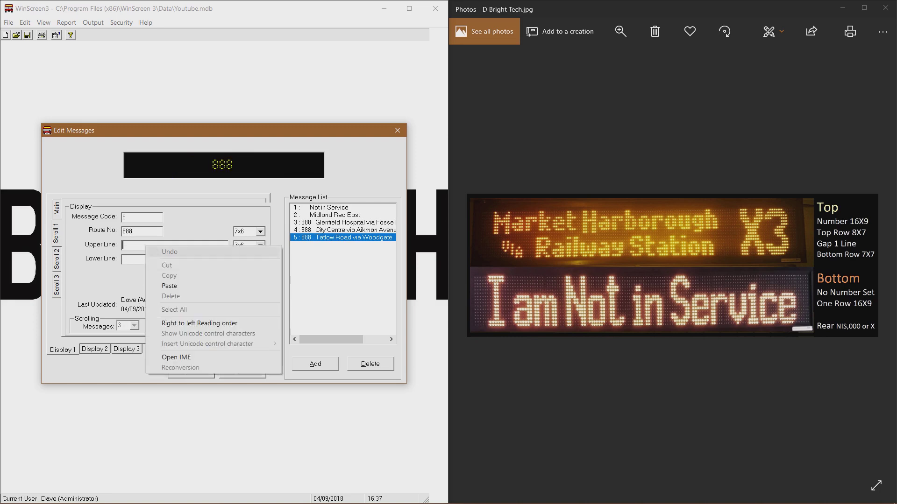
{"action": "left_click", "coordinate": [169, 286]}
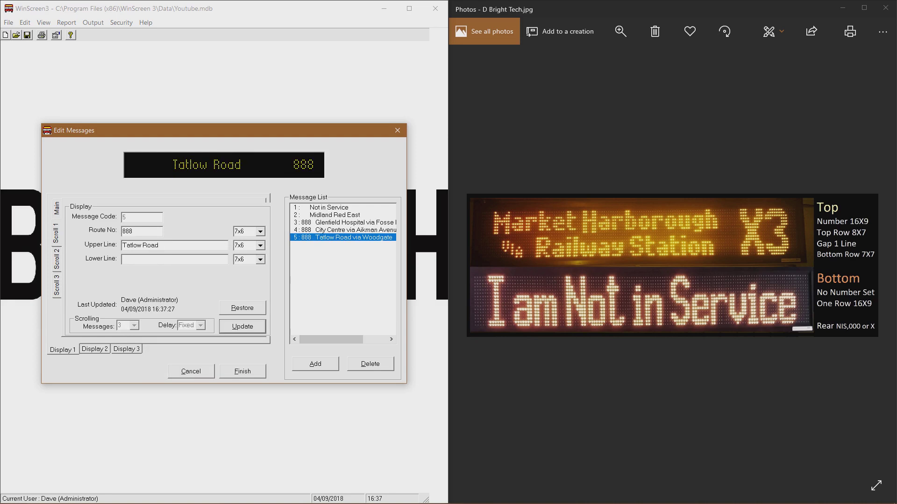
- Enter Stephenson Drive as Scroll 1's lower line, preceded by the ` character for the small via symbol
{"action": "left_click", "coordinate": [140, 260]}
{"action": "type", "text": "Ste"}
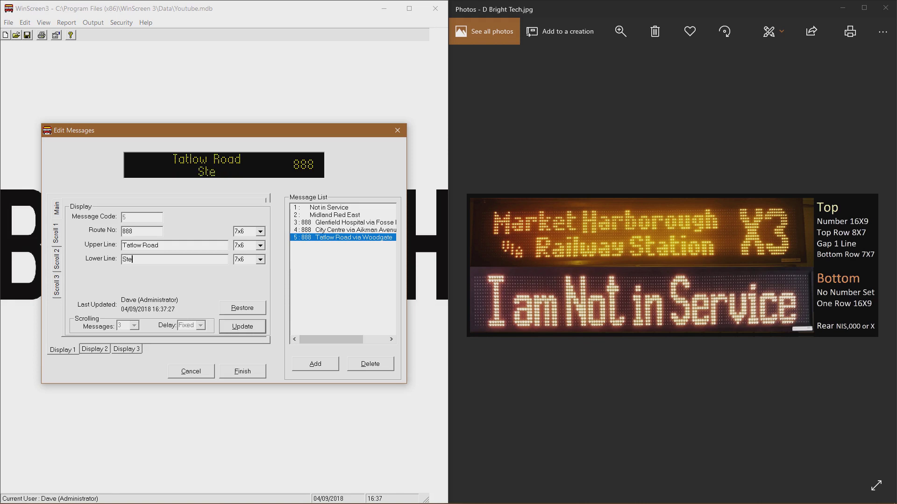
{"action": "type", "text": "phenson"}
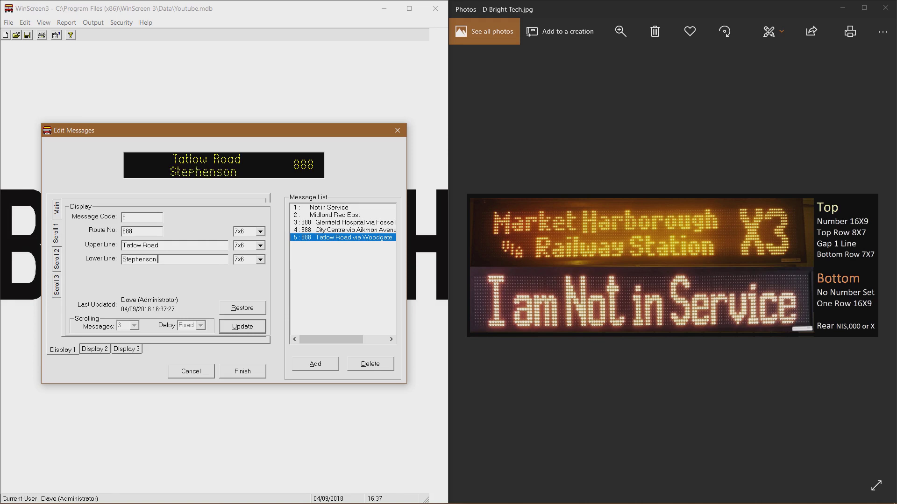
{"action": "type", "text": " Dric"}
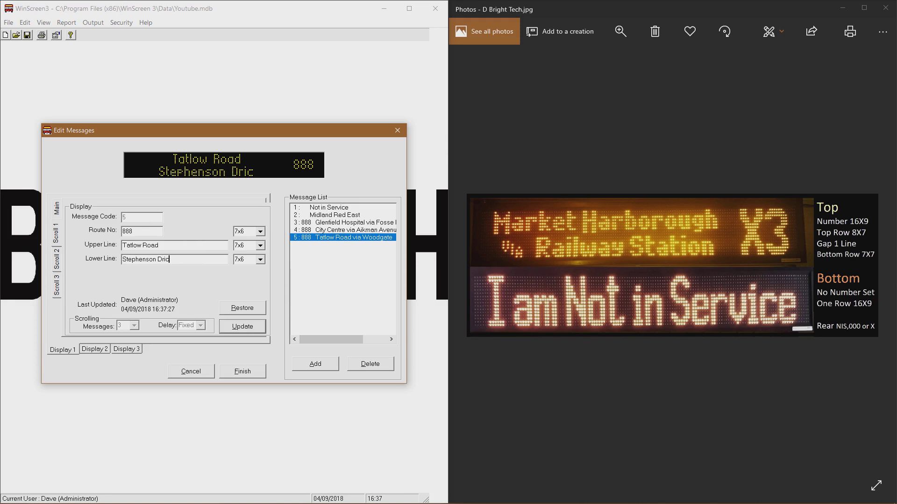
{"action": "key", "text": "BackSpace"}
{"action": "type", "text": "ve"}
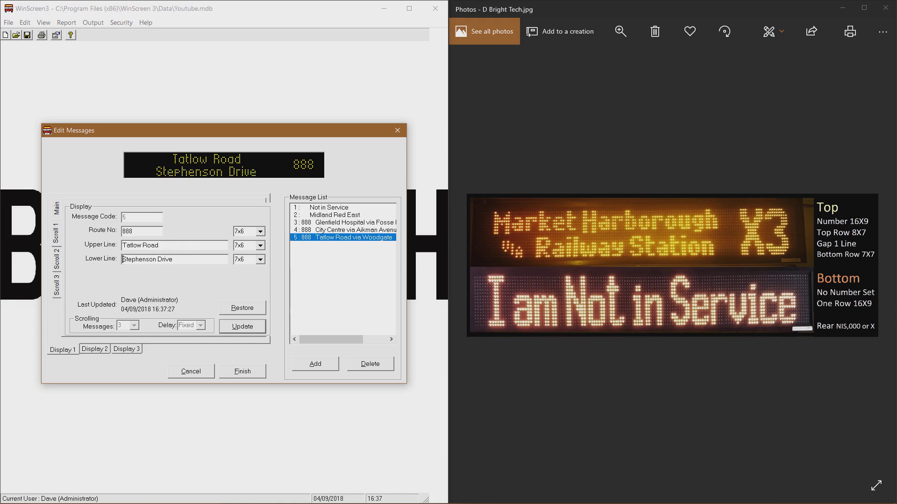
{"action": "type", "text": "`"}
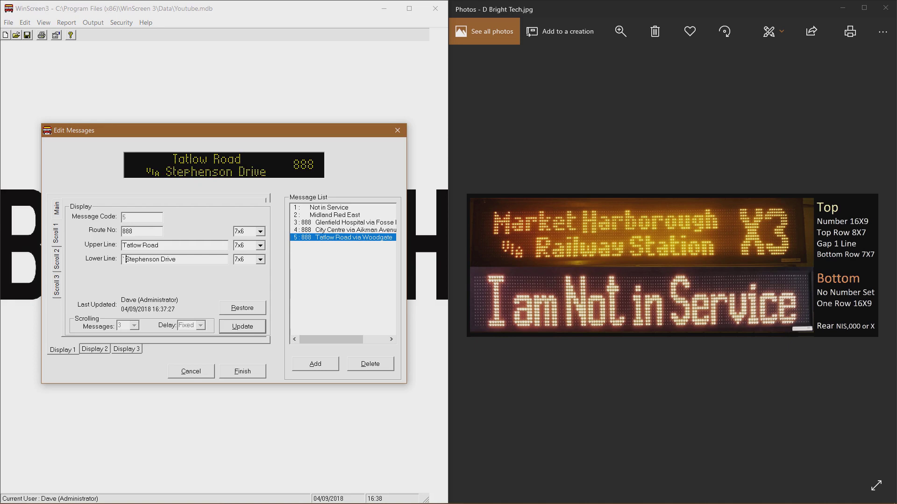
- Set the route number font on message 5's Scroll 1 to 16x9
{"action": "left_click", "coordinate": [260, 231]}
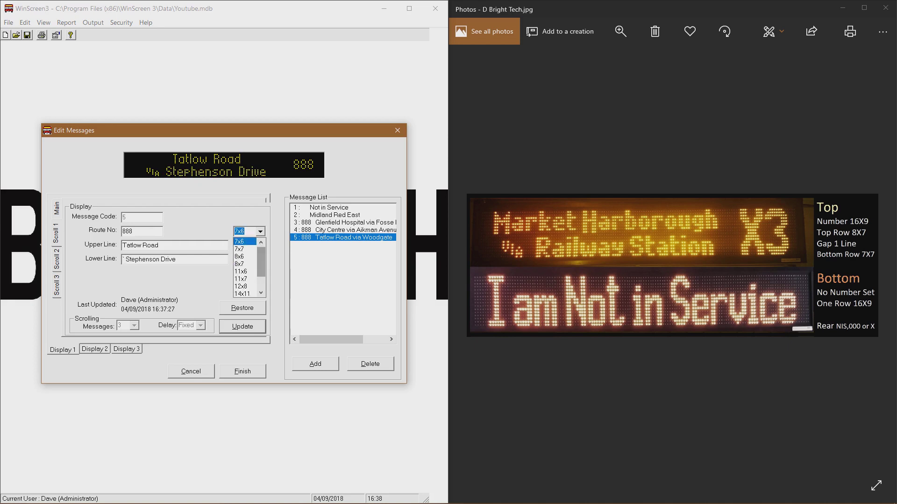
{"action": "left_click", "coordinate": [243, 294]}
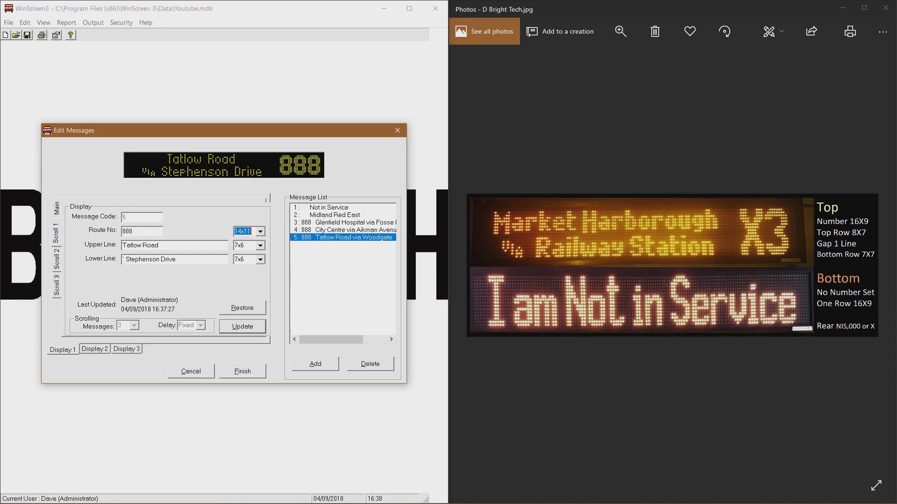
{"action": "left_click", "coordinate": [260, 232]}
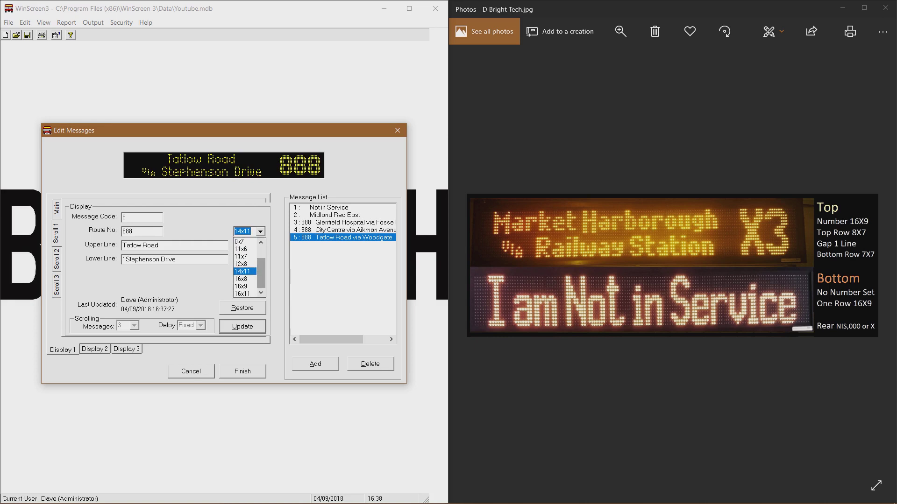
{"action": "left_click", "coordinate": [242, 286]}
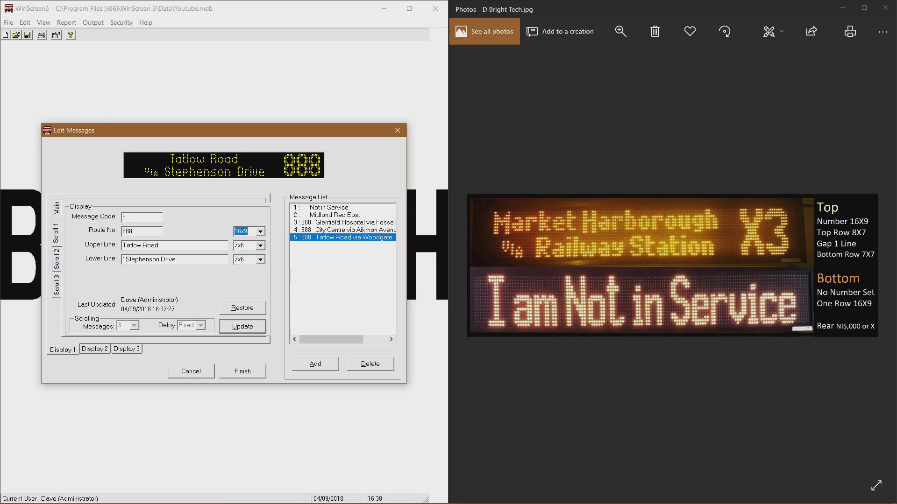
- Set Scroll 1's upper line font to 8x7 and lower line font to 7x7, and commit the changes
{"action": "left_click", "coordinate": [260, 245]}
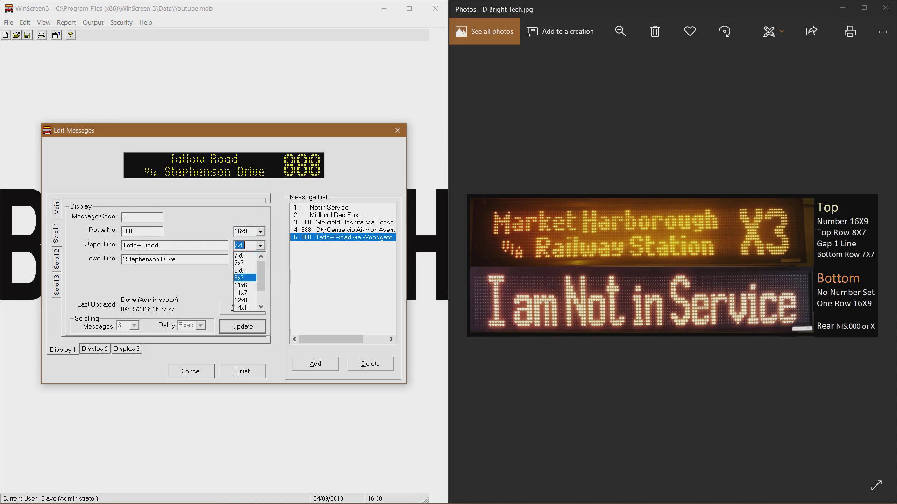
{"action": "left_click", "coordinate": [242, 278]}
{"action": "left_click", "coordinate": [260, 260]}
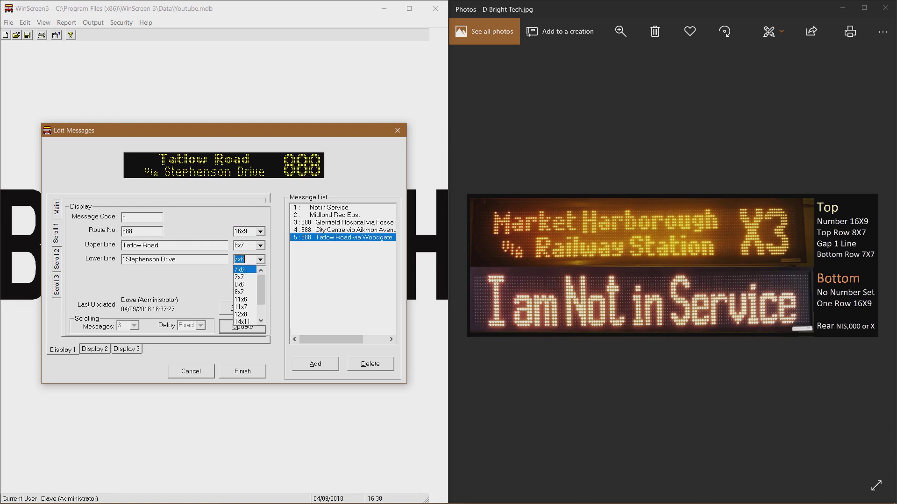
{"action": "key", "text": "Up"}
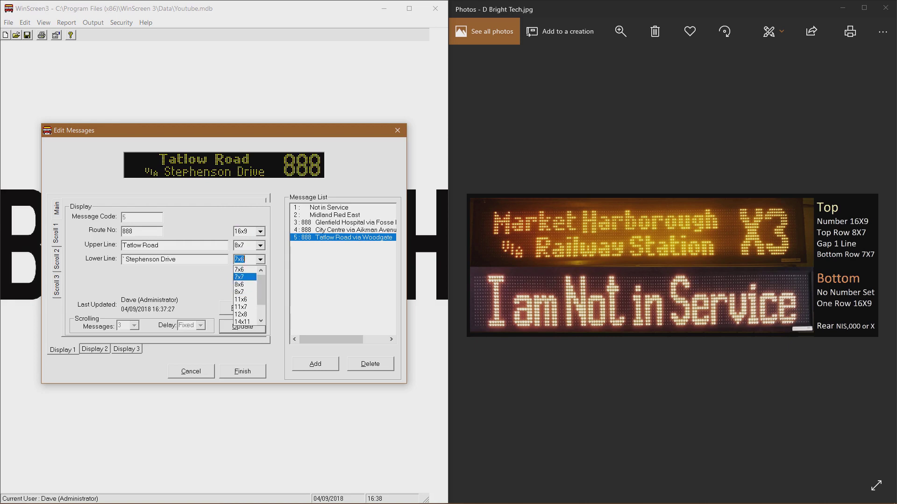
{"action": "key", "text": "Return"}
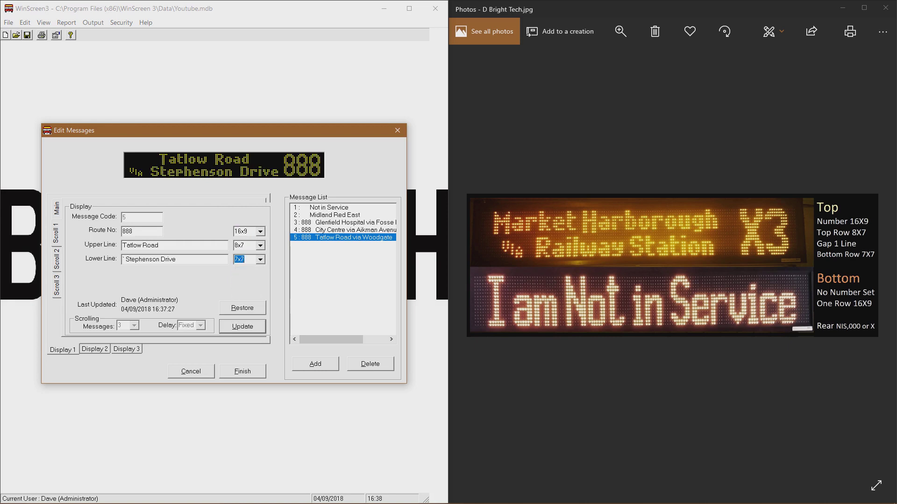
{"action": "key", "text": "alt+u"}
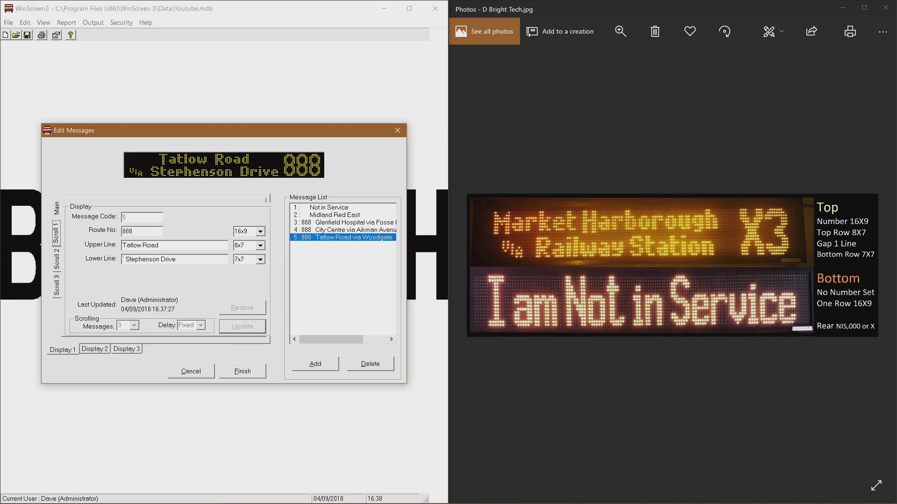
- On message 5's Scroll 2 page, enter route number 888 and paste Tatlow Road as the upper line
{"action": "key", "text": "Down"}
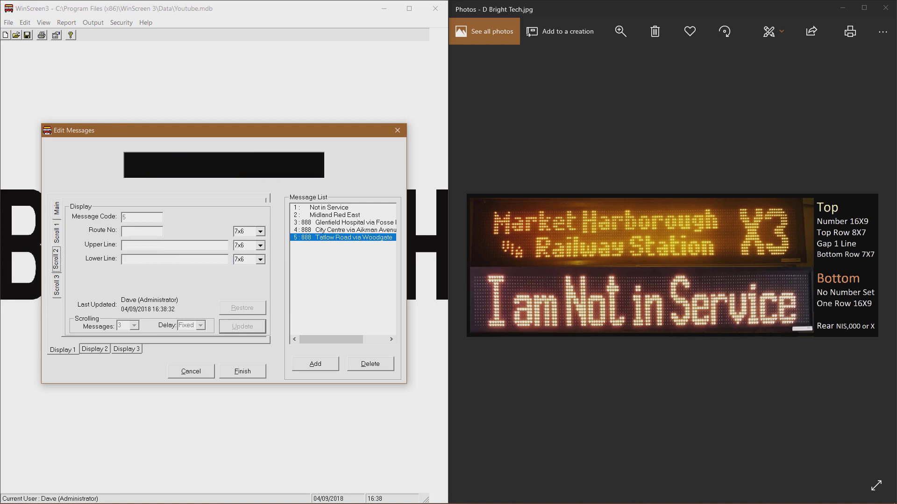
{"action": "left_click", "coordinate": [135, 231]}
{"action": "type", "text": "888"}
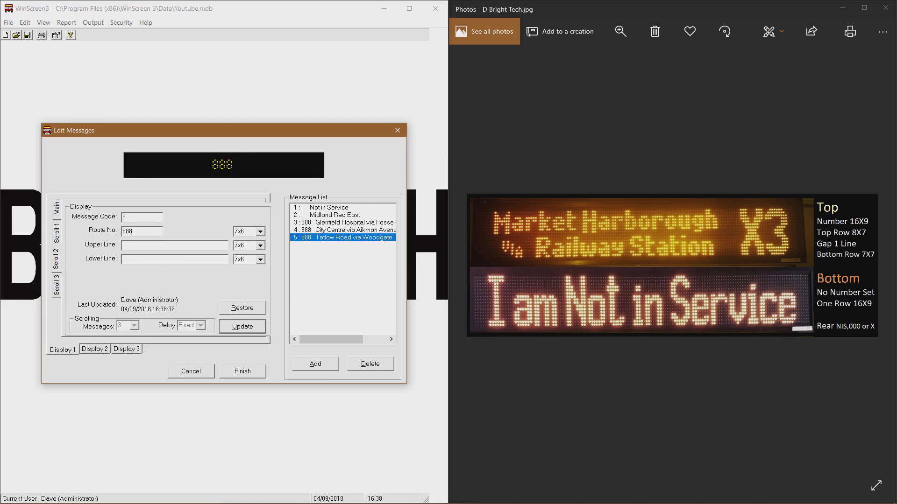
{"action": "right_click", "coordinate": [137, 246]}
{"action": "left_click", "coordinate": [162, 287]}
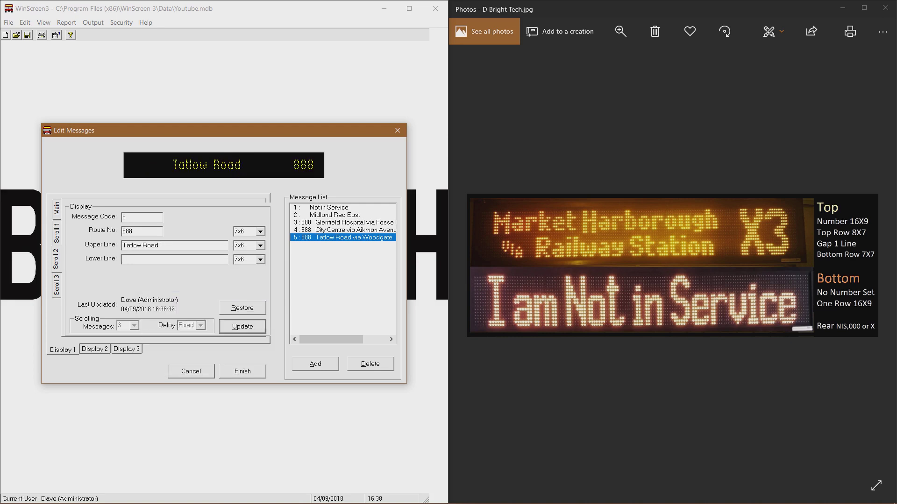
- Enter Birds Nest Avenue as Scroll 2's lower line, preceded by the ` character for the small via symbol
{"action": "type", "text": "`"}
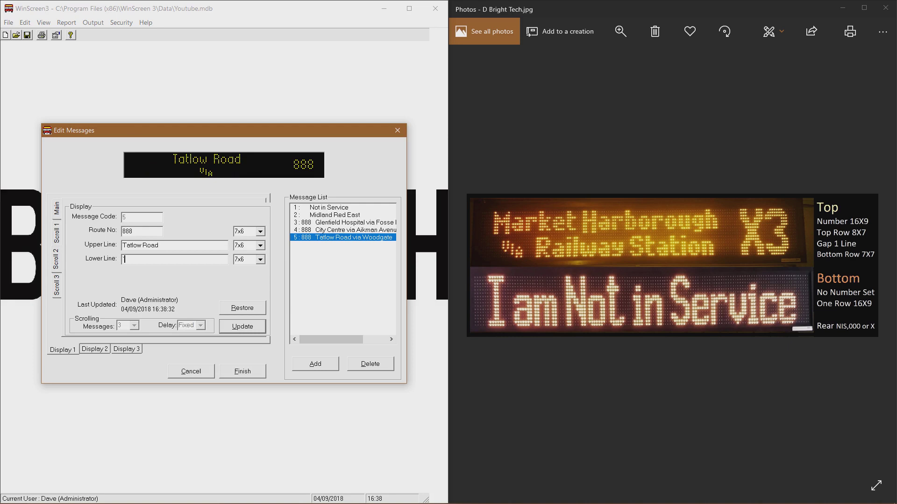
{"action": "type", "text": " Birds Nes"}
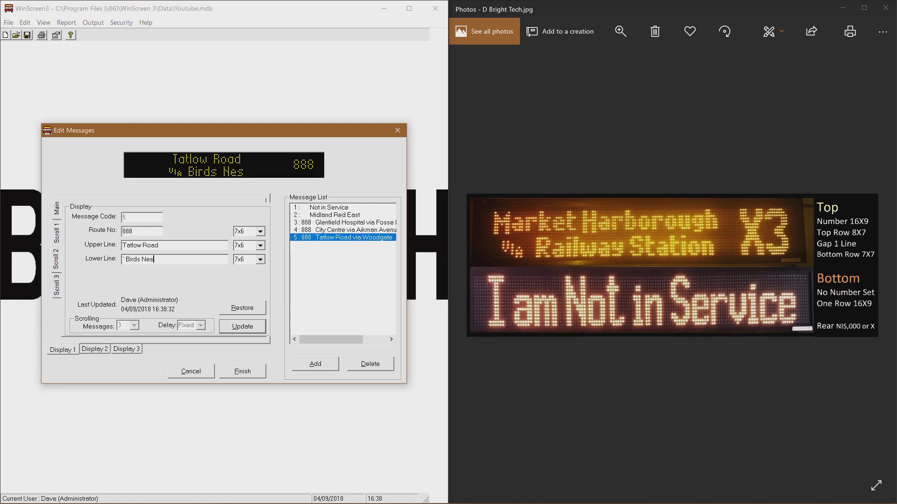
{"action": "type", "text": "t A"}
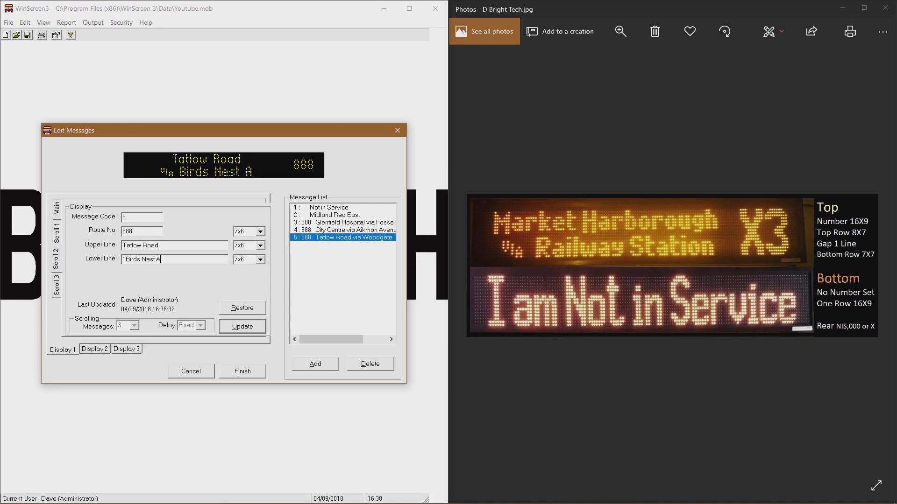
{"action": "type", "text": "venue"}
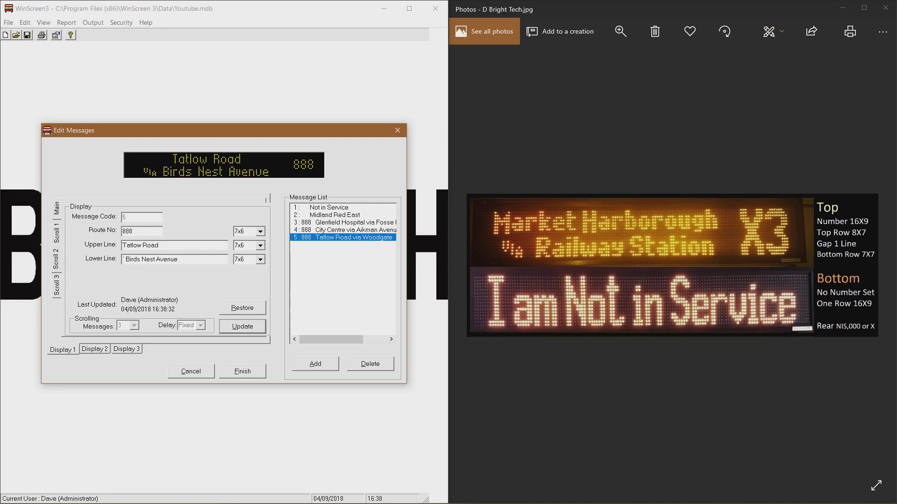
- Set the route number font on message 5's Scroll 2 to 16x9
{"action": "left_click", "coordinate": [260, 232]}
{"action": "left_click", "coordinate": [260, 231]}
{"action": "left_click", "coordinate": [260, 232]}
{"action": "left_click_drag", "start_coordinate": [261, 261], "coordinate": [261, 277]}
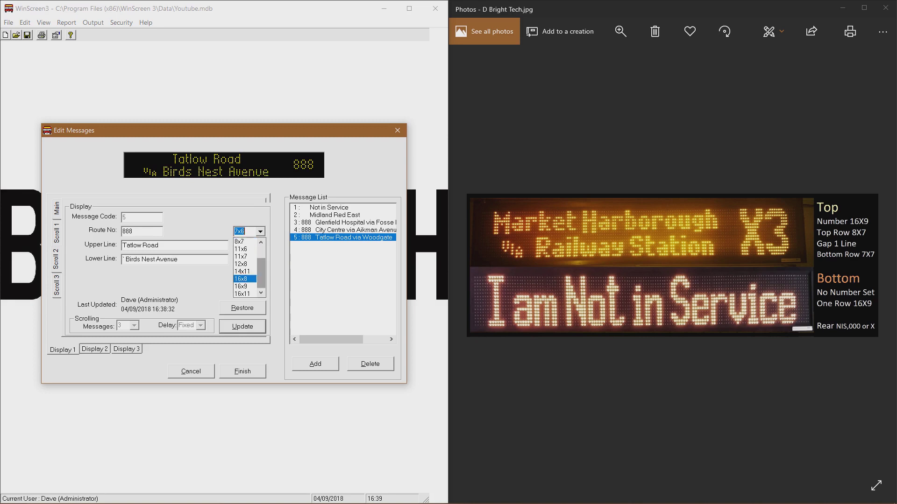
{"action": "key", "text": "Return"}
- Set Scroll 2's upper line font to 8x7 and its lower line font to 7x7
{"action": "left_click", "coordinate": [260, 245]}
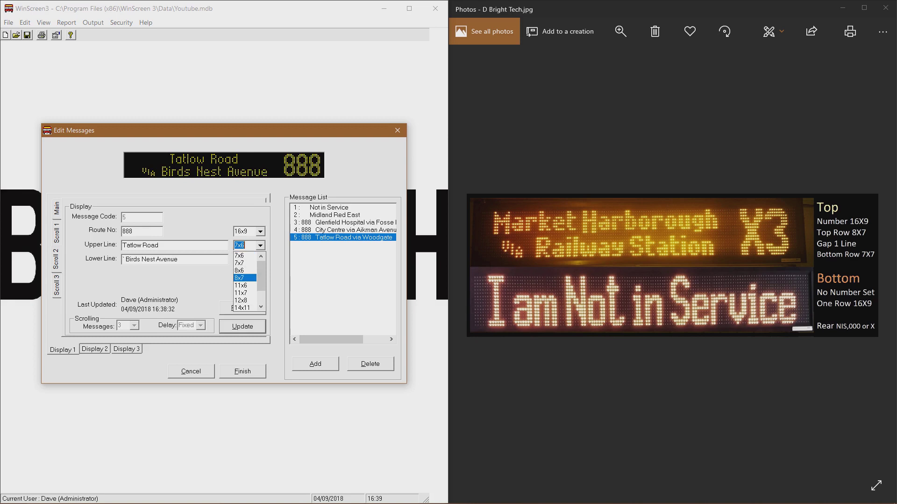
{"action": "key", "text": "Return"}
{"action": "left_click", "coordinate": [260, 260]}
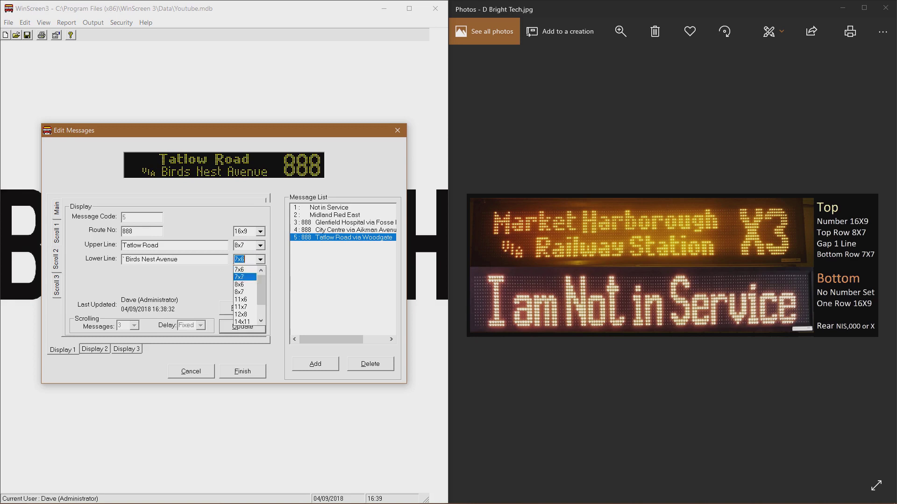
{"action": "left_click", "coordinate": [239, 277]}
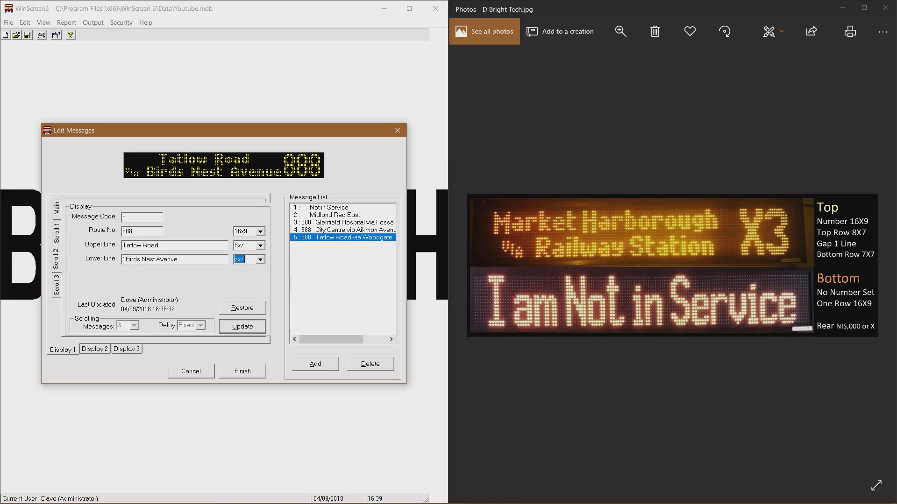
- Replace the spaces around Nest in Scroll 2's lower line with narrower gap characters, and commit the changes
{"action": "key", "text": "Tab"}
{"action": "key", "text": "BackSpace"}
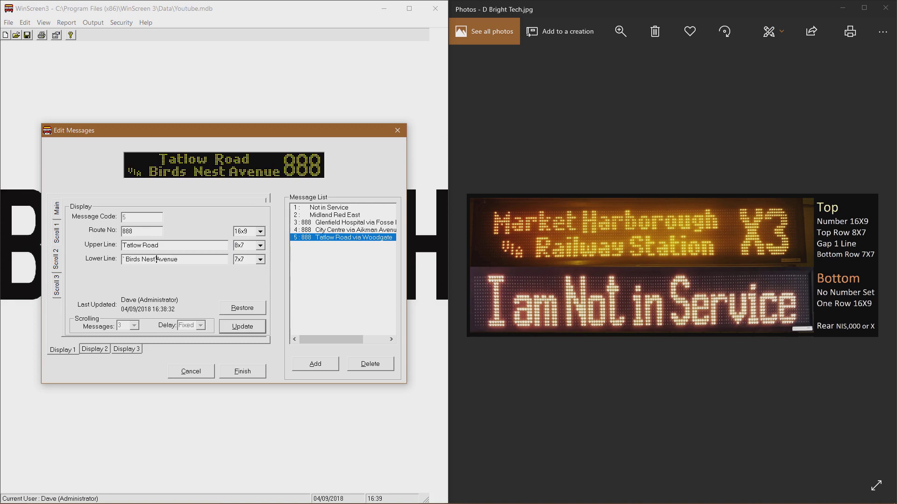
{"action": "key", "text": "BackSpace"}
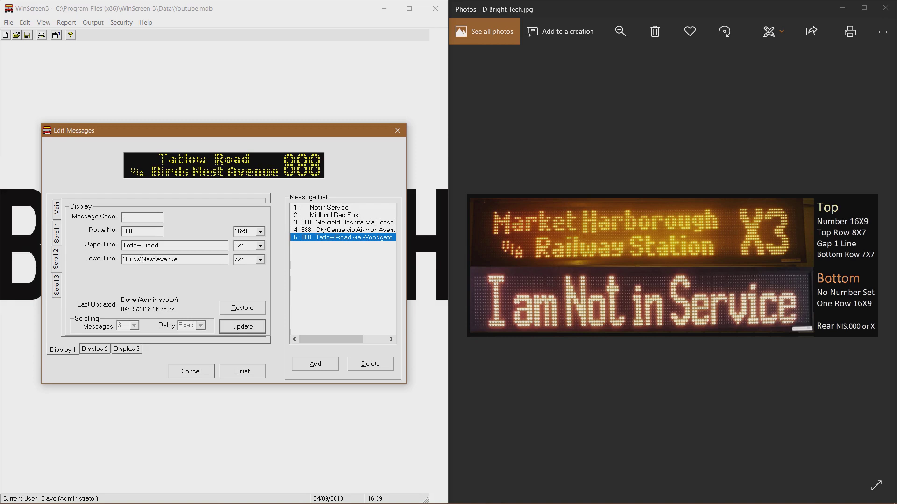
{"action": "left_click", "coordinate": [243, 327]}
- On message 5's Scroll 3 page, enter route number 888 and paste Tatlow Road as the upper line
{"action": "left_click", "coordinate": [56, 285]}
{"action": "left_click", "coordinate": [141, 231]}
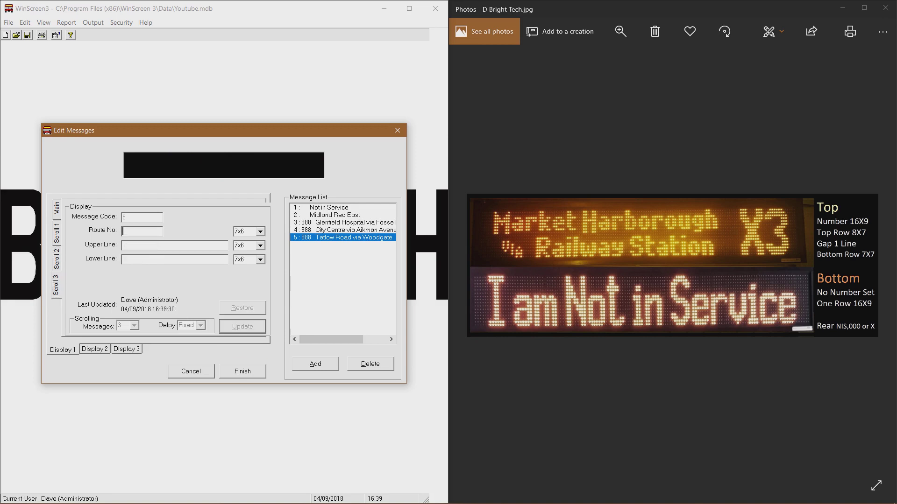
{"action": "type", "text": "888"}
{"action": "right_click", "coordinate": [147, 246]}
{"action": "left_click", "coordinate": [169, 286]}
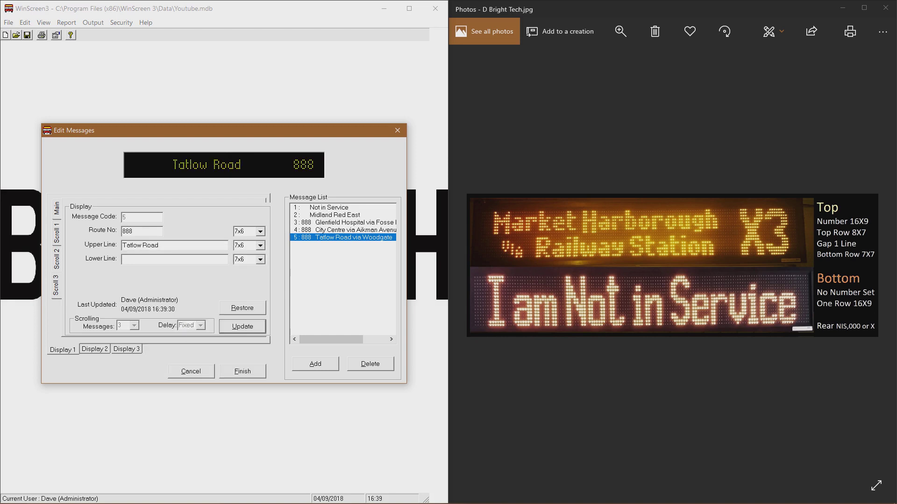
- Enter "& Charnor Road" as the lower line of message 5's Scroll 3
{"action": "left_click", "coordinate": [174, 260]}
{"action": "type", "text": "Via"}
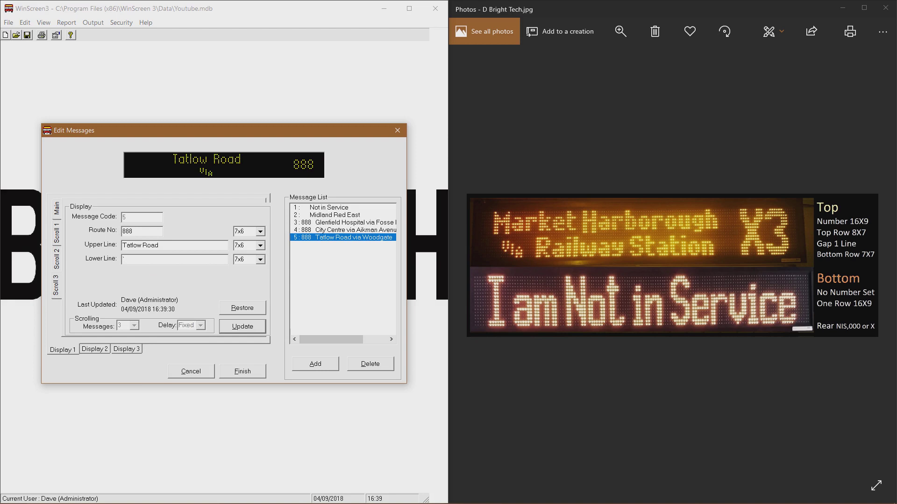
{"action": "key", "text": "BackSpace"}
{"action": "type", "text": "& Charnor Road"}
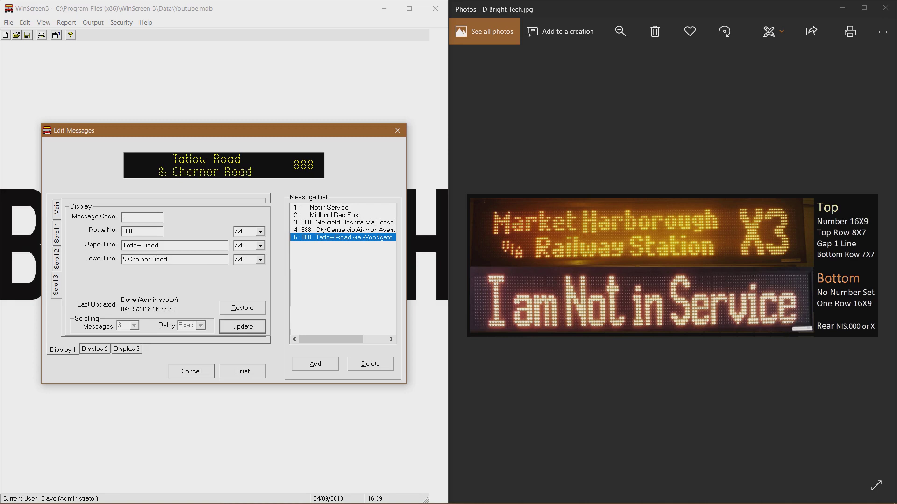
- Set message 5's Scroll 3 fonts to 16x9 for the route number, 8x7 upper line and 7x7 lower line, and commit the changes
{"action": "left_click", "coordinate": [260, 231]}
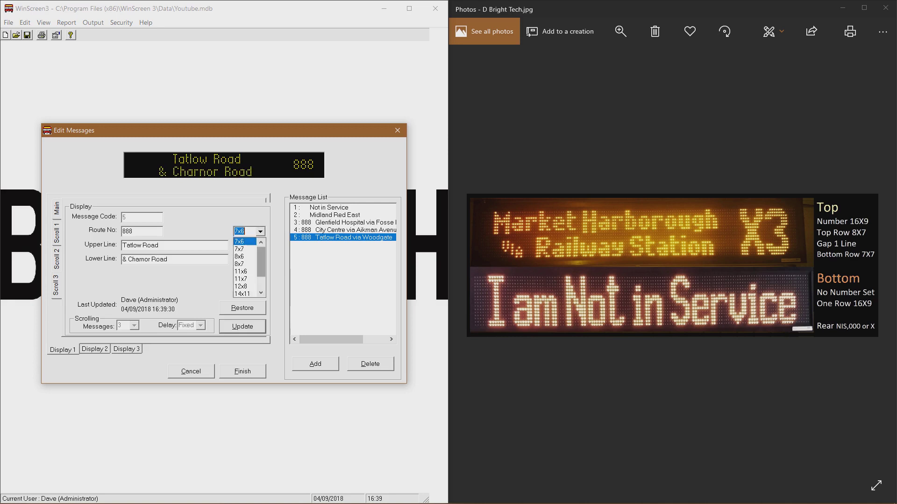
{"action": "left_click_drag", "start_coordinate": [262, 260], "coordinate": [261, 273]}
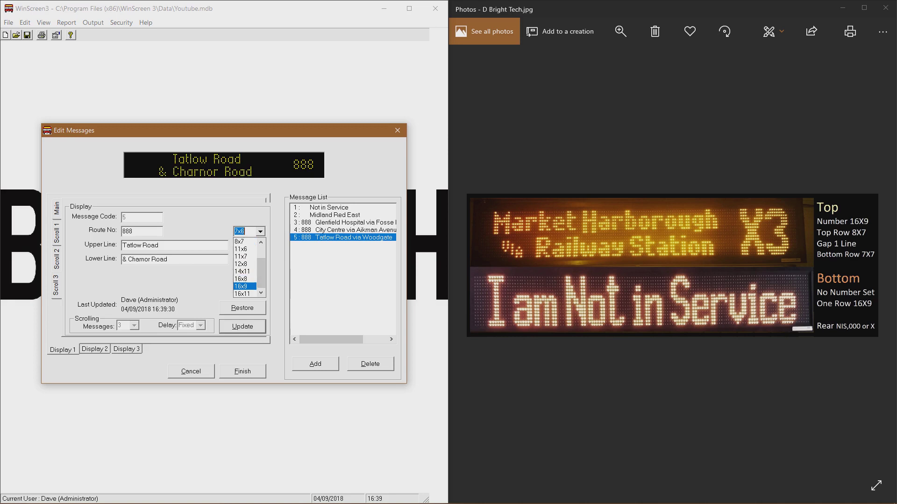
{"action": "left_click", "coordinate": [244, 286]}
{"action": "left_click", "coordinate": [260, 246]}
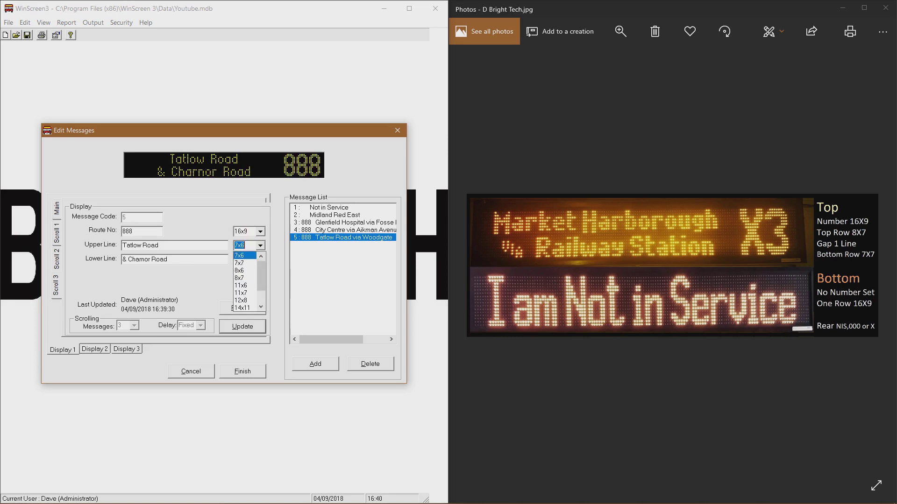
{"action": "scroll", "coordinate": [245, 263], "scroll_direction": "down", "scroll_amount": 1}
{"action": "left_click", "coordinate": [239, 255]}
{"action": "left_click", "coordinate": [261, 260]}
{"action": "key", "text": "Down"}
{"action": "key", "text": "Return"}
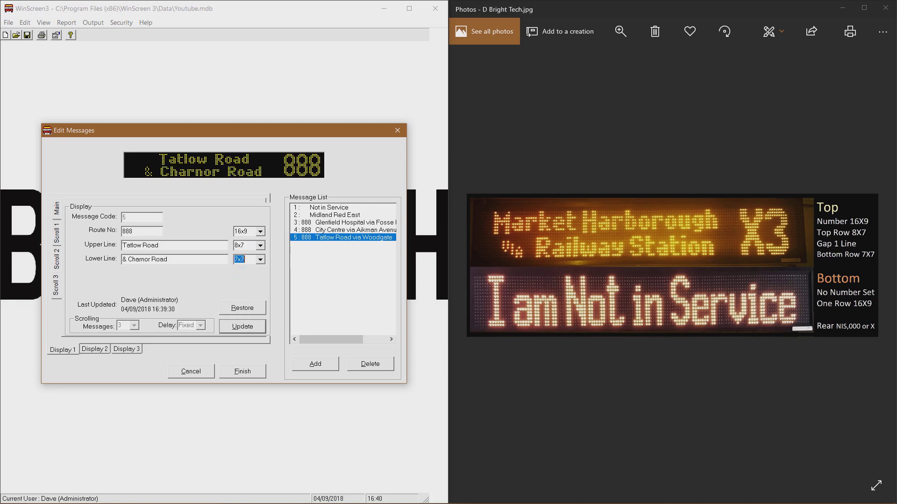
{"action": "key", "text": "Return"}
- Add a new message with code 6 and bring up the next reference photo, E Bright Tech.jpg
{"action": "left_click", "coordinate": [316, 364]}
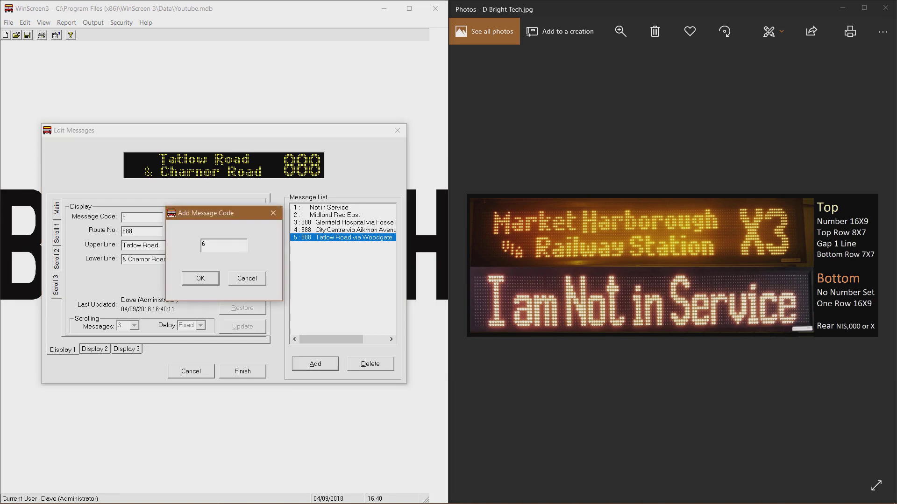
{"action": "key", "text": "Return"}
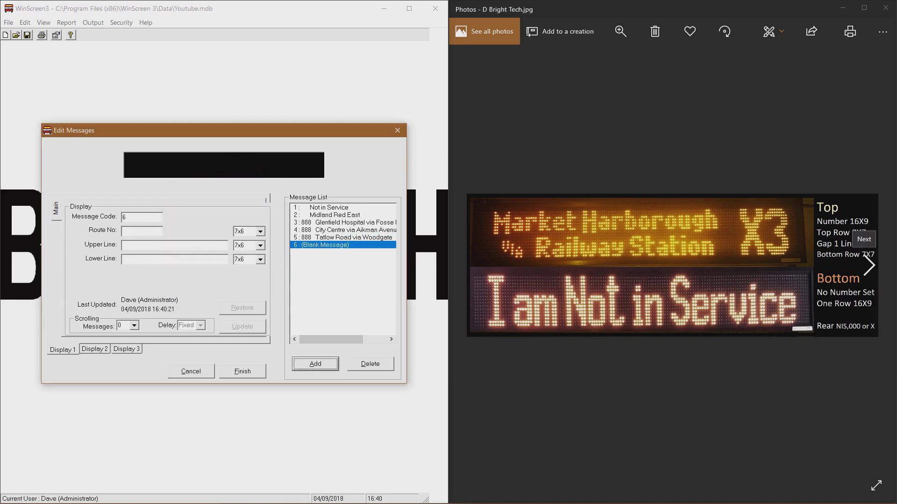
{"action": "left_click", "coordinate": [869, 265]}
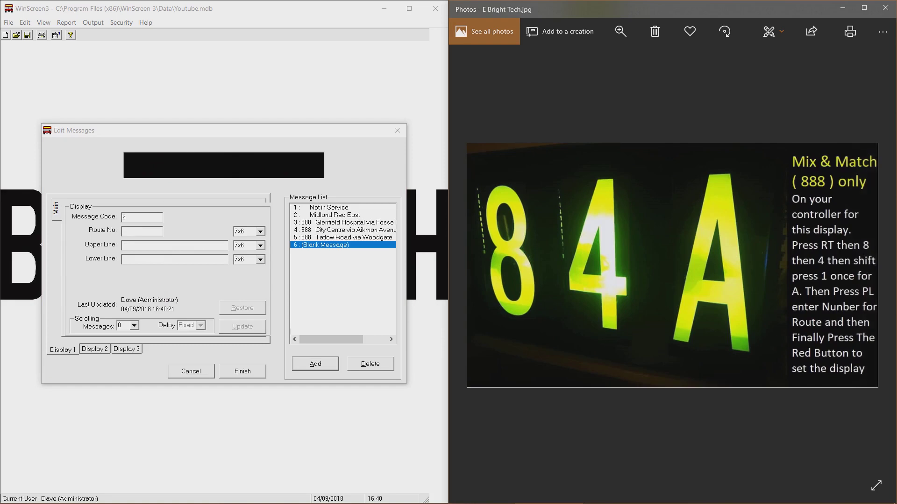
- Enter route number 888 and upper line "City Centre" for message 6, and copy the upper line text
{"action": "left_click", "coordinate": [141, 231]}
{"action": "type", "text": "888"}
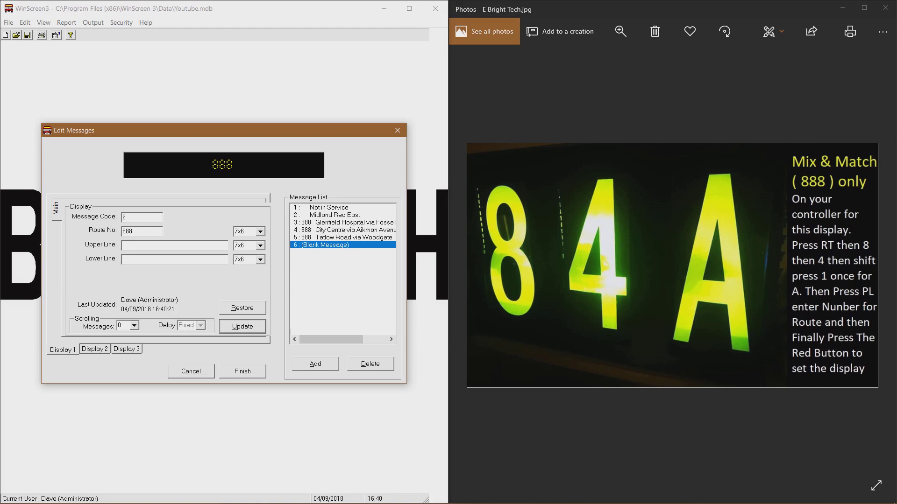
{"action": "type", "text": "City"}
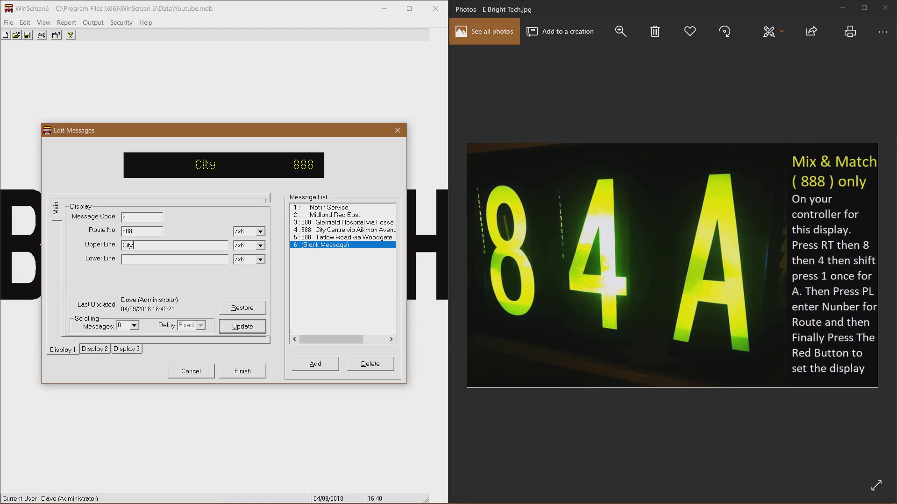
{"action": "type", "text": " Centre"}
{"action": "key", "text": "ctrl+shift+Left"}
{"action": "key", "text": "ctrl+shift+Left"}
{"action": "right_click", "coordinate": [128, 246]}
{"action": "left_click", "coordinate": [140, 278]}
- Enter the via symbol (`) followed by "Charnor Road" as message 6's lower line
{"action": "left_click", "coordinate": [140, 259]}
{"action": "type", "text": "`"}
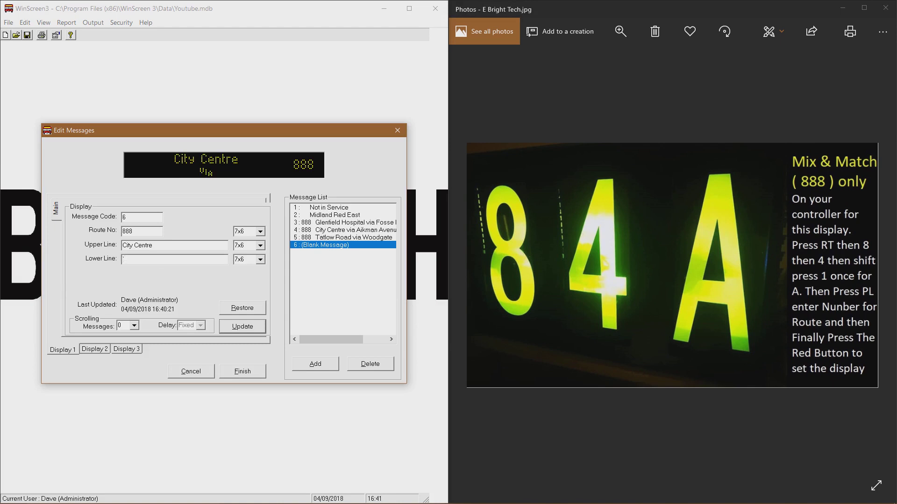
{"action": "type", "text": " Charnor Road"}
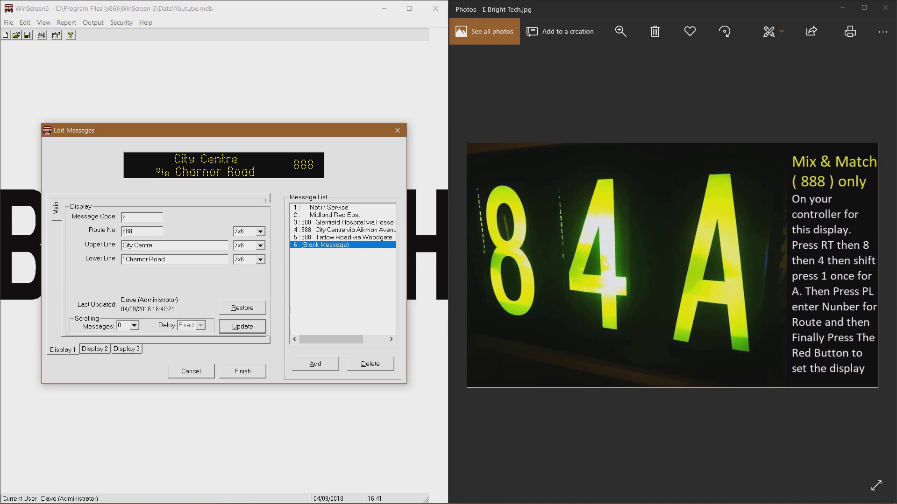
- Set message 6's main page fonts to 16x9 route number, 8x7 upper line and 7x7 lower line, and commit the changes
{"action": "left_click", "coordinate": [261, 231]}
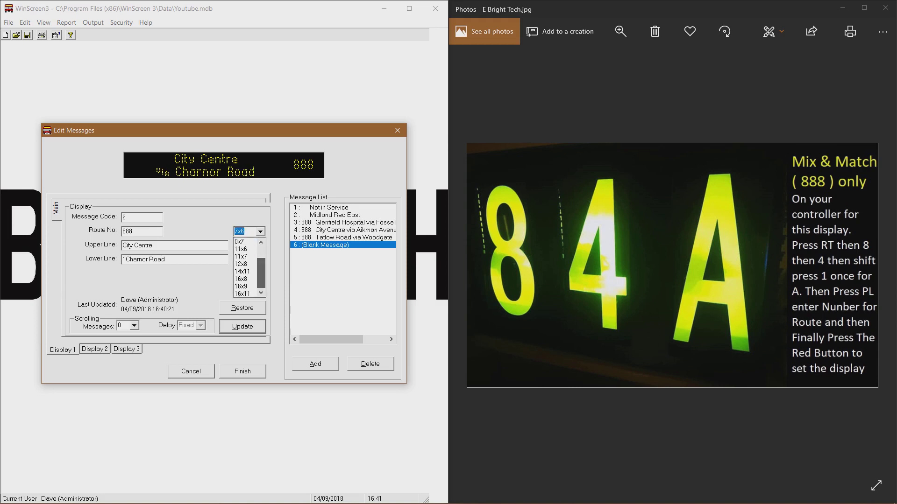
{"action": "key", "text": "Return"}
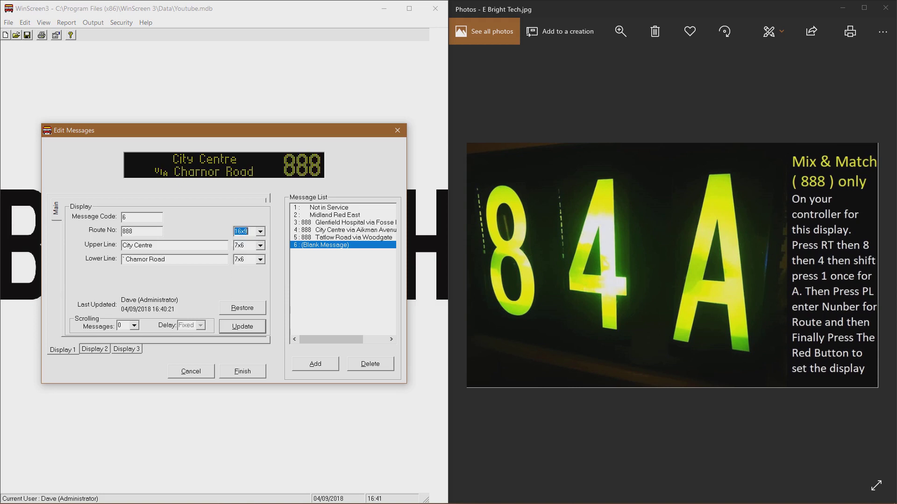
{"action": "left_click", "coordinate": [260, 245]}
{"action": "left_click", "coordinate": [244, 278]}
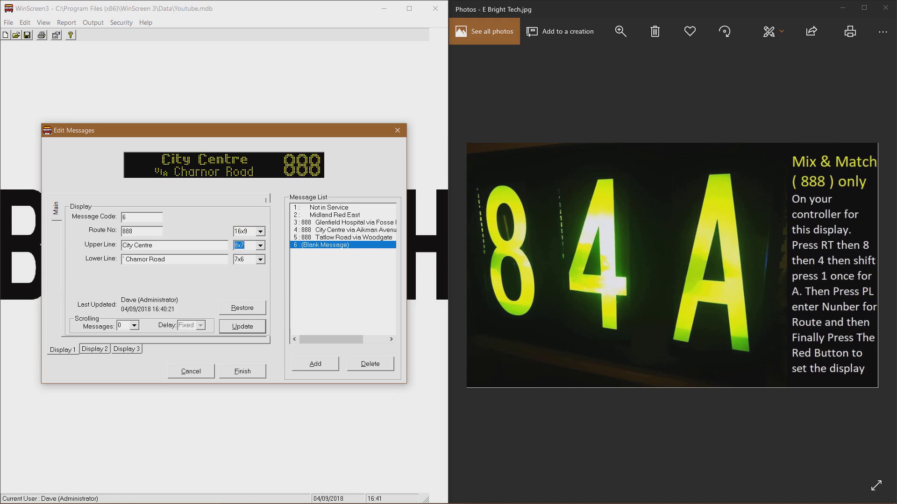
{"action": "left_click", "coordinate": [260, 259]}
{"action": "left_click", "coordinate": [244, 277]}
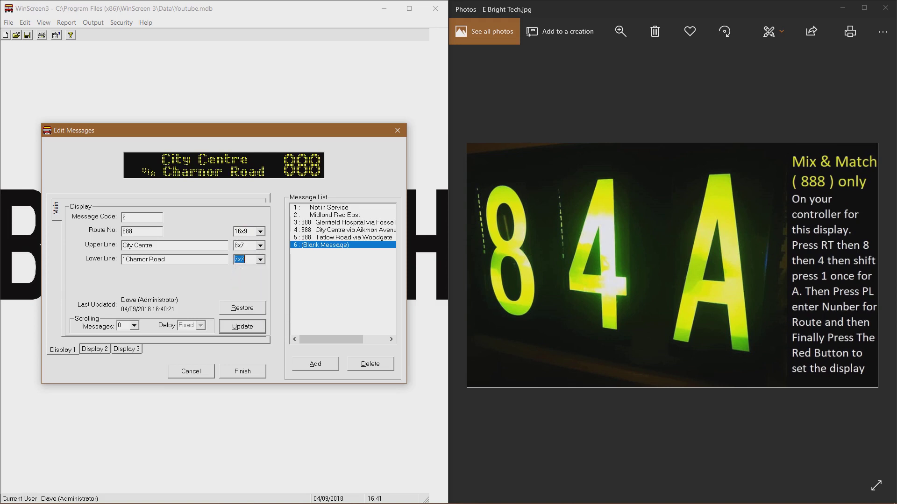
{"action": "key", "text": "Return"}
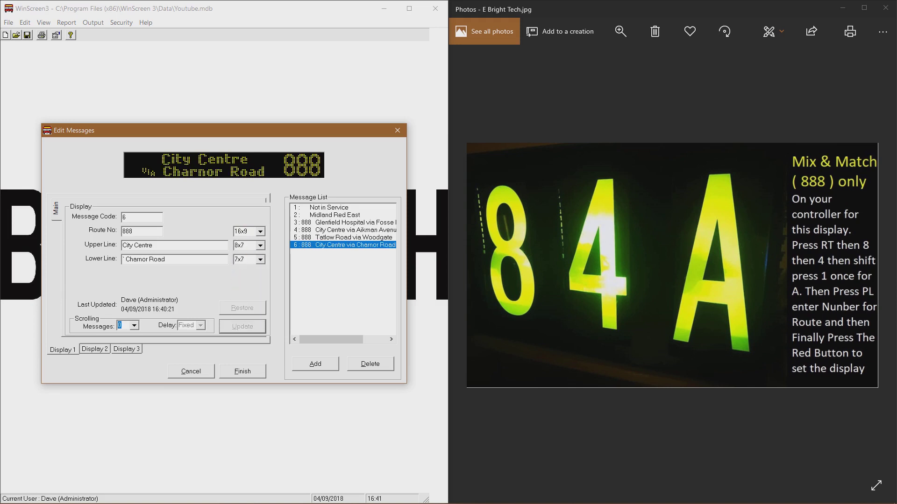
- Give message 6 three scrolling messages and enter route number 888 on its Scroll 1 page
{"action": "left_click", "coordinate": [134, 325]}
{"action": "left_click", "coordinate": [128, 358]}
{"action": "left_click", "coordinate": [56, 233]}
{"action": "left_click", "coordinate": [141, 232]}
{"action": "type", "text": "888"}
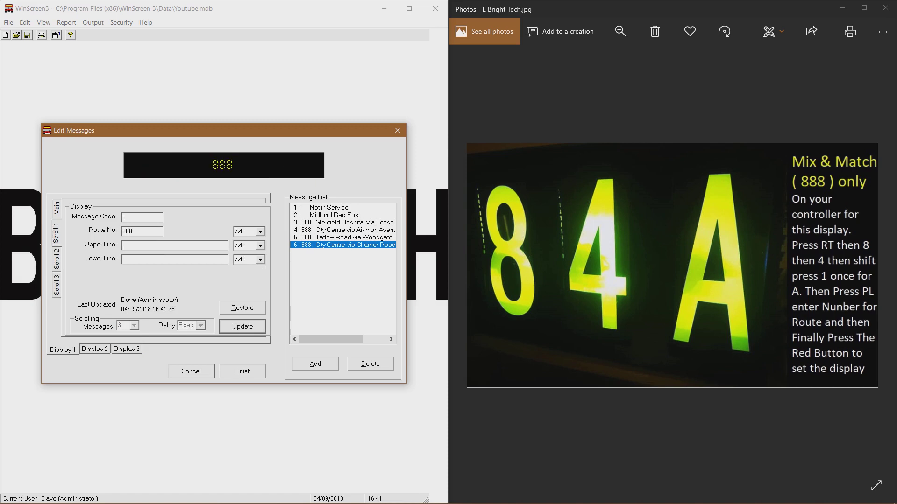
- Paste City Centre as Scroll 1's upper line and enter the via symbol with "Birds Nest Avenue", using narrow gap characters between words, as its lower line
{"action": "right_click", "coordinate": [149, 246]}
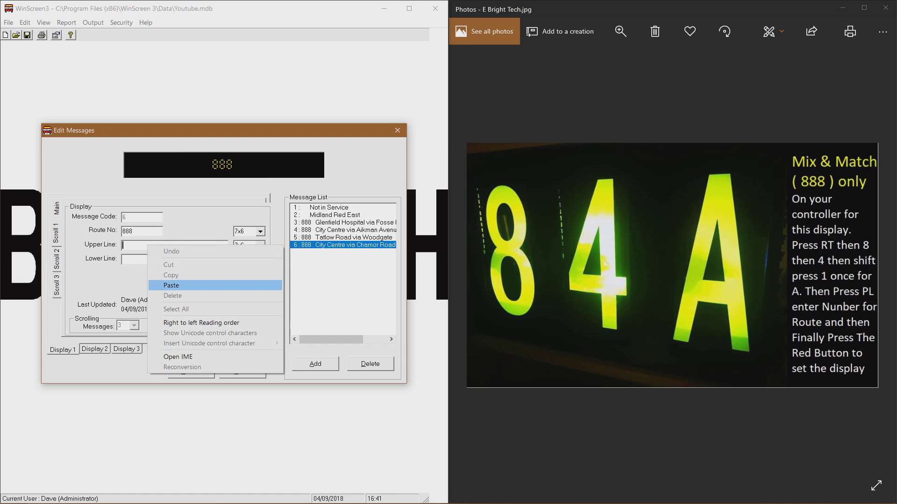
{"action": "left_click", "coordinate": [171, 285]}
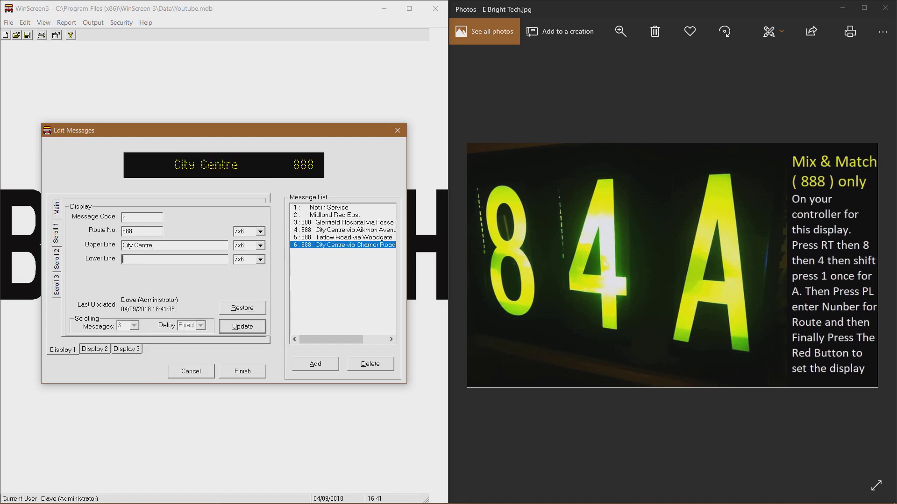
{"action": "type", "text": "`"}
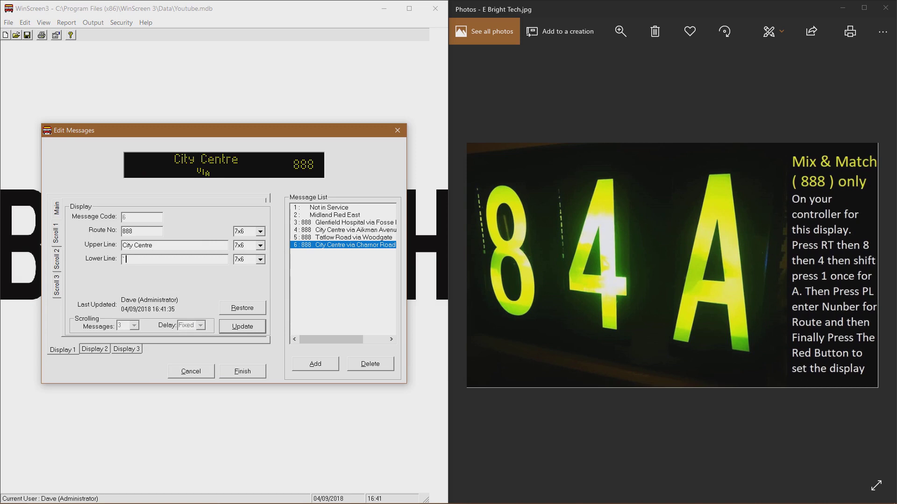
{"action": "type", "text": "Birds´Nest"}
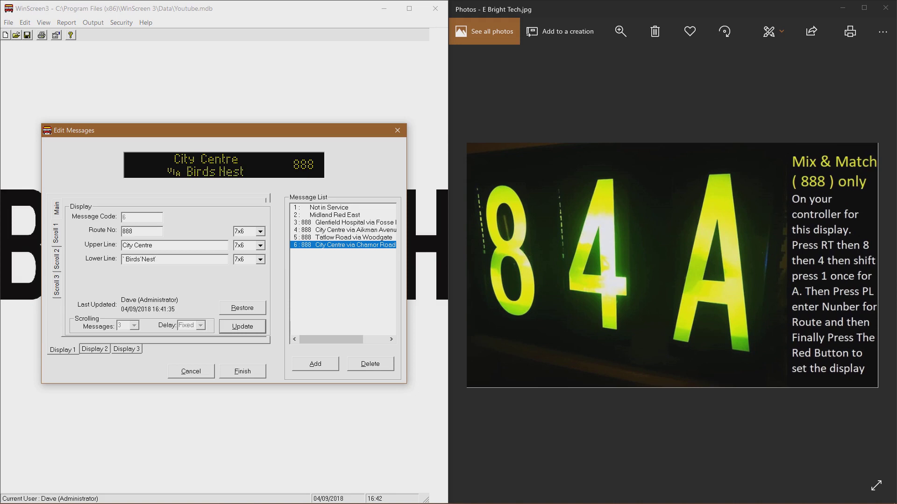
{"action": "type", "text": "´Avenue"}
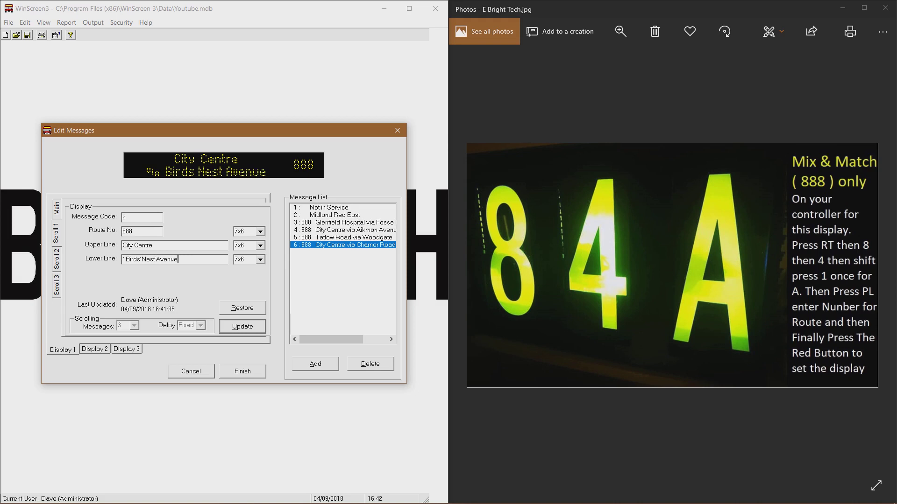
- Set Scroll 1's fonts to 16x9 route number, 8x7 upper line and 7x7 lower line, and commit the changes
{"action": "left_click", "coordinate": [260, 232]}
{"action": "left_click_drag", "start_coordinate": [261, 260], "coordinate": [261, 272]}
{"action": "left_click", "coordinate": [244, 286]}
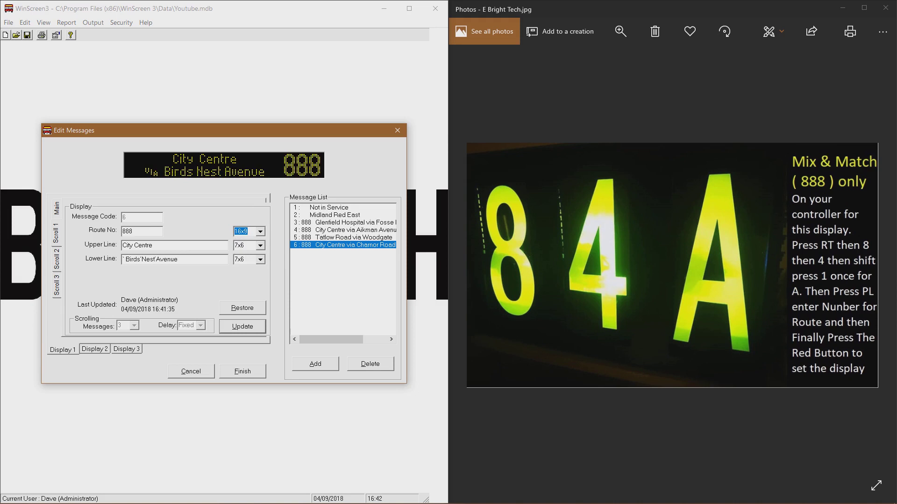
{"action": "left_click", "coordinate": [260, 246]}
{"action": "left_click", "coordinate": [244, 277]}
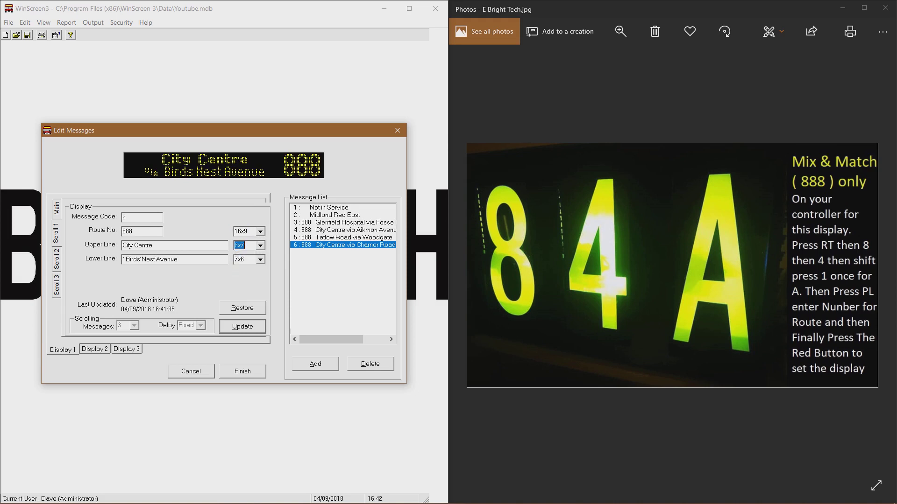
{"action": "left_click", "coordinate": [260, 260]}
{"action": "left_click", "coordinate": [244, 281]}
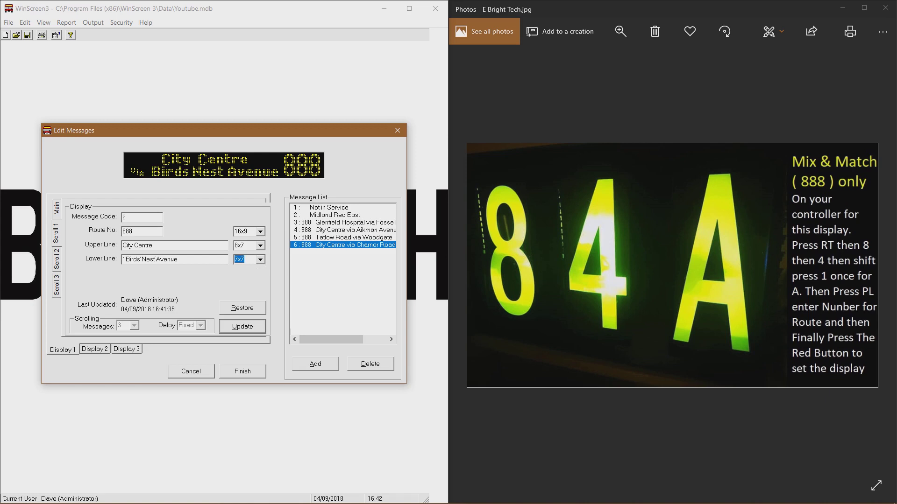
{"action": "left_click", "coordinate": [243, 326]}
- On message 6's Scroll 2 page, enter route number 888 and paste City Centre as the upper line
{"action": "left_click", "coordinate": [56, 259]}
{"action": "left_click", "coordinate": [132, 232]}
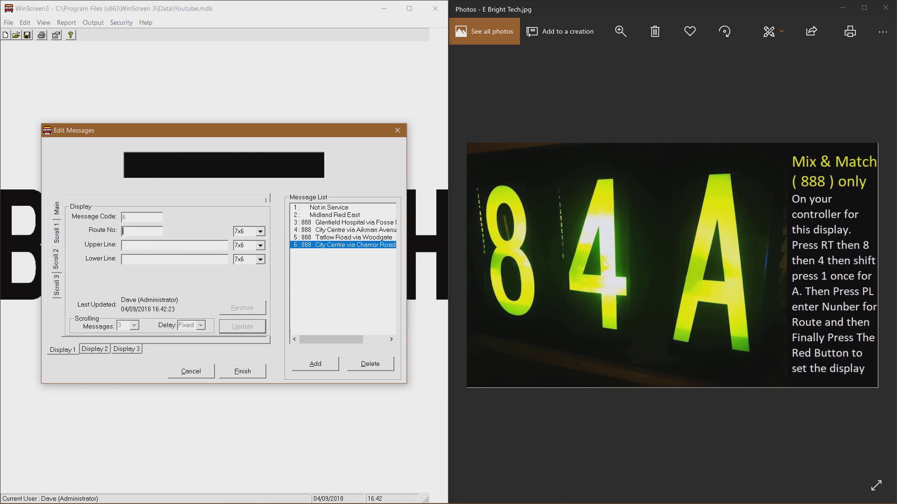
{"action": "type", "text": "888"}
{"action": "right_click", "coordinate": [145, 246]}
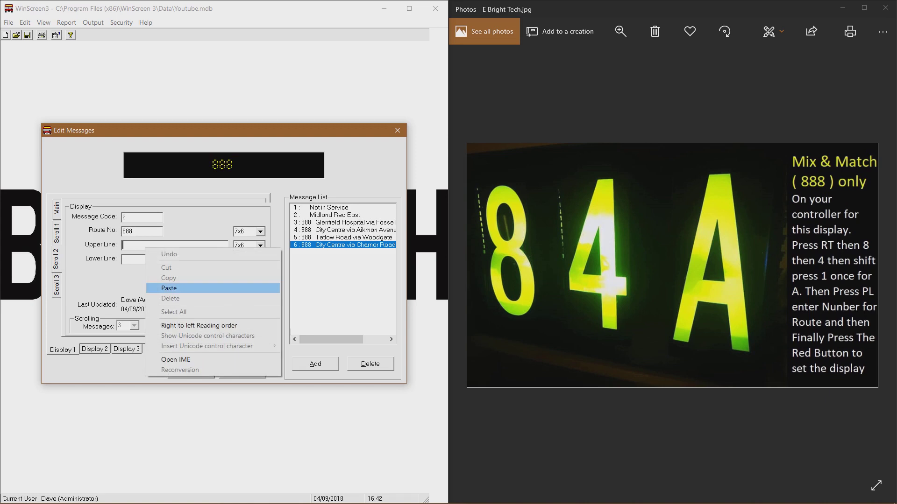
{"action": "left_click", "coordinate": [168, 288]}
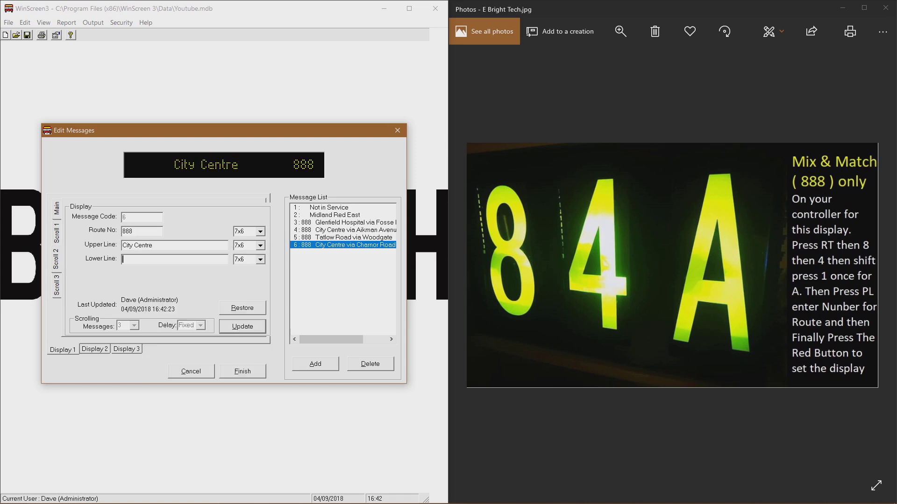
- Enter the via symbol (`) followed by "Stephenson Drive" as the lower line of message 6's Scroll 2
{"action": "left_click", "coordinate": [174, 259]}
{"action": "type", "text": "'"}
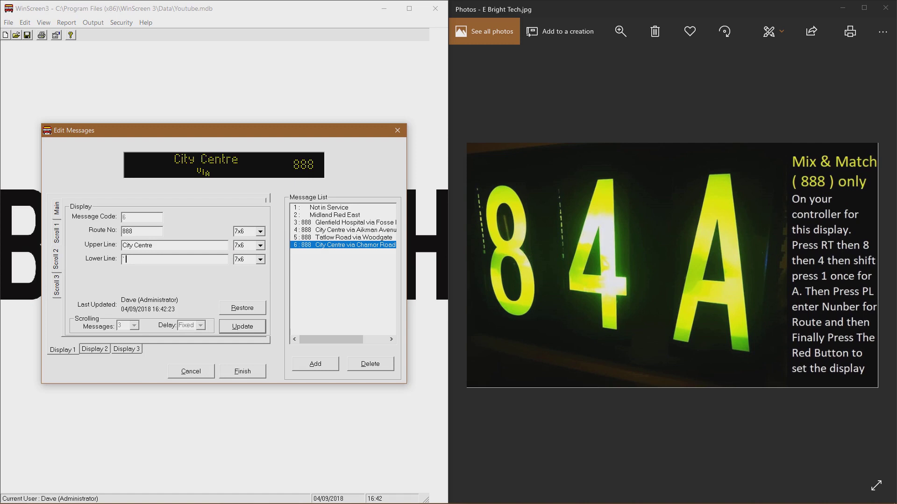
{"action": "type", "text": "Stephenson "}
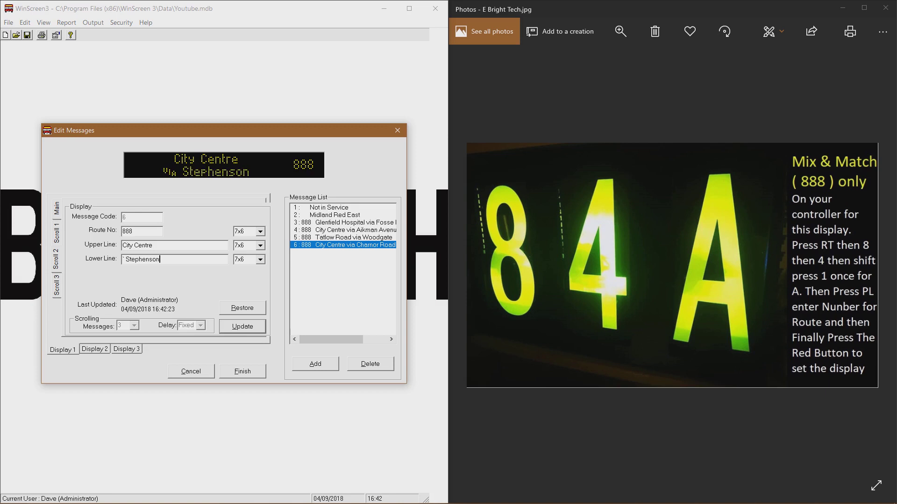
{"action": "type", "text": "Dri"}
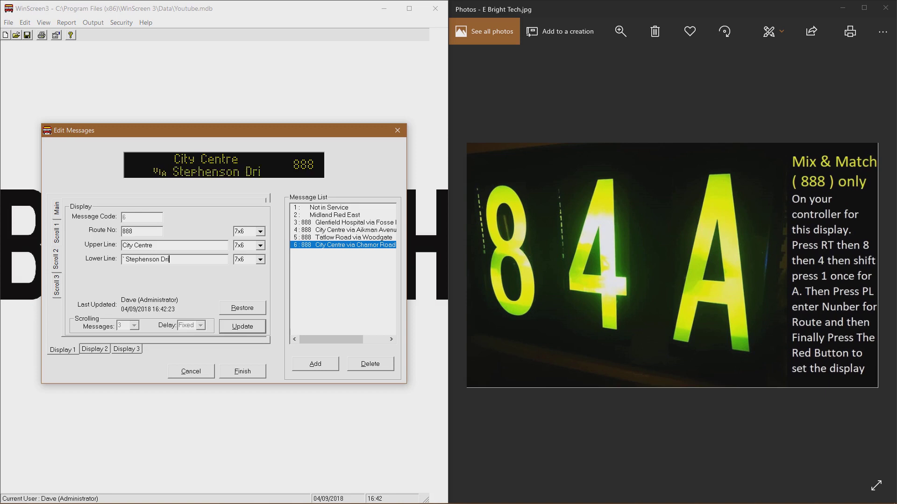
{"action": "type", "text": "ve"}
- Set Scroll 2's fonts to 16x9 route number, 8x7 upper line and 7x7 lower line, and commit the changes
{"action": "left_click", "coordinate": [260, 232]}
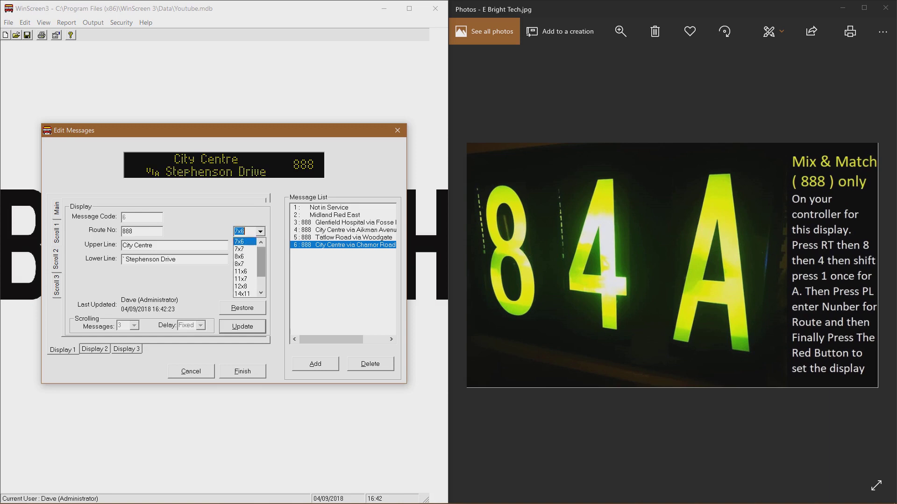
{"action": "scroll", "coordinate": [245, 267], "scroll_direction": "down", "scroll_amount": 1}
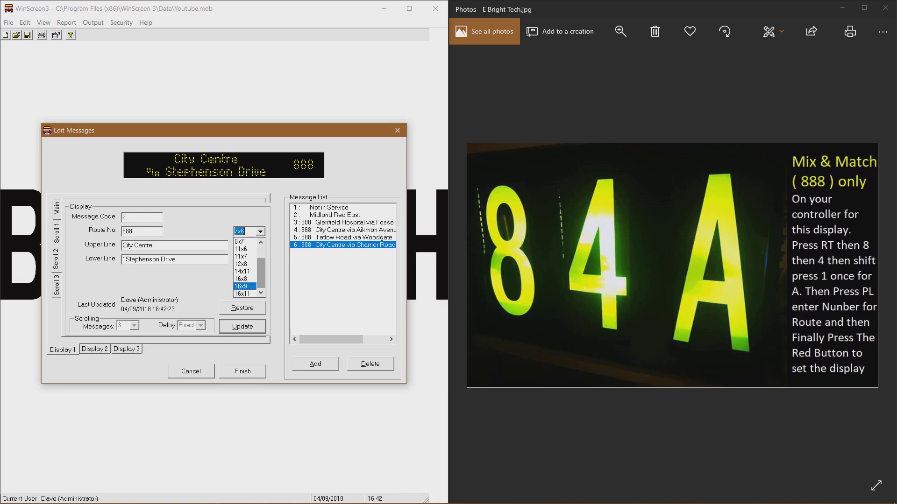
{"action": "key", "text": "Return"}
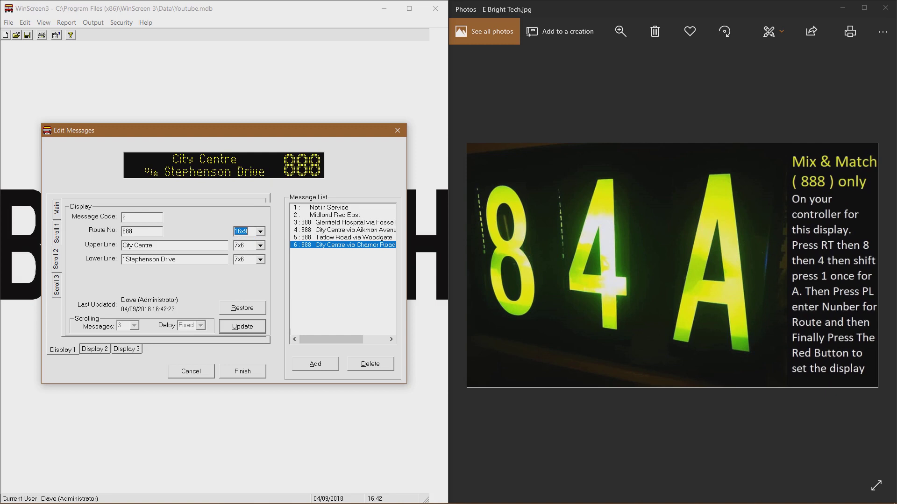
{"action": "left_click", "coordinate": [260, 245]}
{"action": "key", "text": "Down"}
{"action": "key", "text": "Return"}
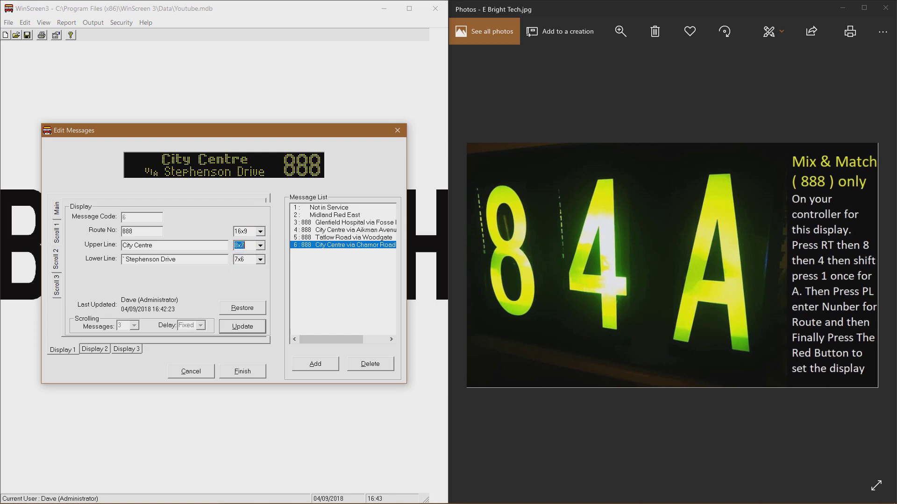
{"action": "key", "text": "Tab"}
{"action": "key", "text": "alt+Down"}
{"action": "key", "text": "Down"}
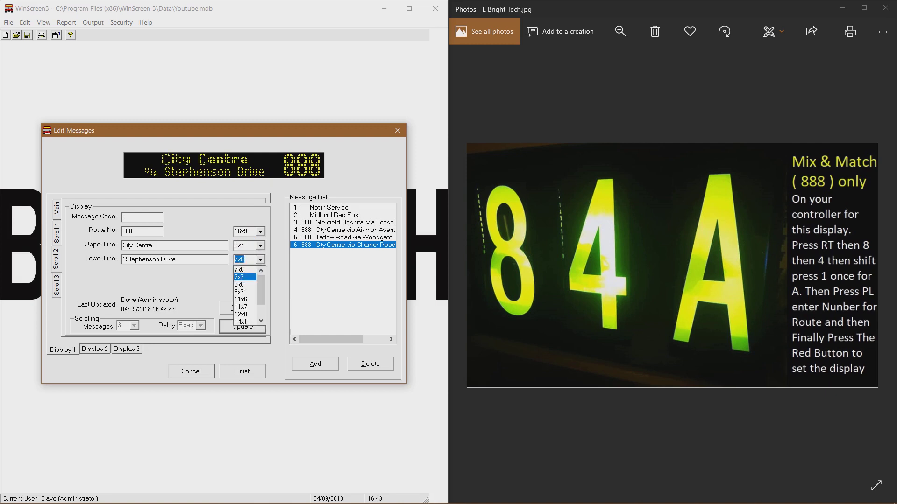
{"action": "key", "text": "Return"}
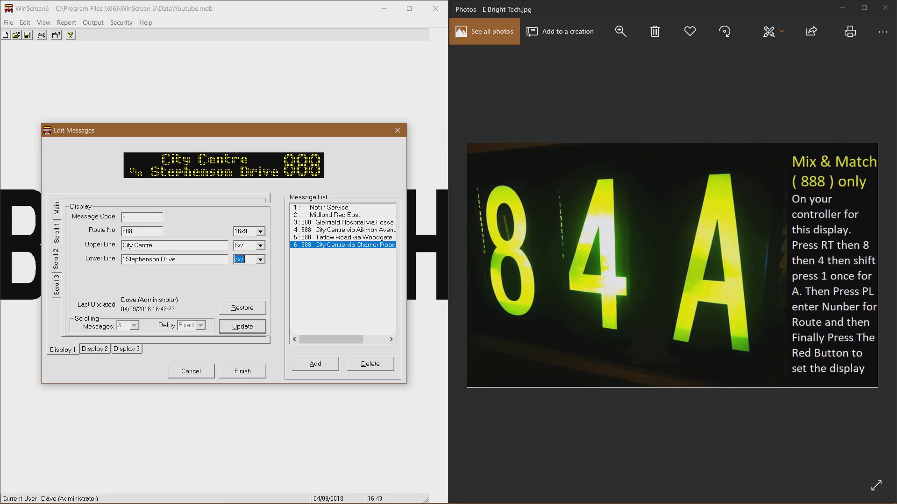
{"action": "left_click", "coordinate": [242, 326]}
- On message 6's Scroll 3 page, enter route number 888, paste City Centre as the upper line and enter "& Woodgate" as the lower line
{"action": "left_click", "coordinate": [57, 285]}
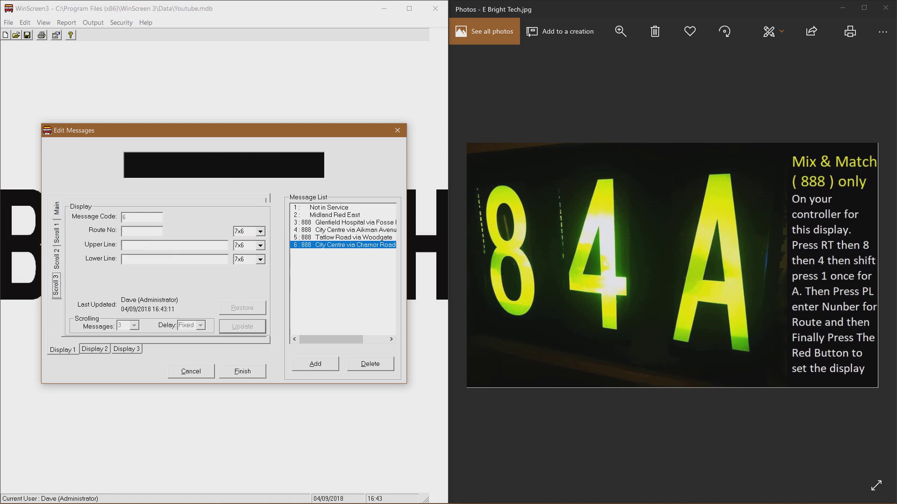
{"action": "left_click", "coordinate": [123, 232]}
{"action": "type", "text": "888"}
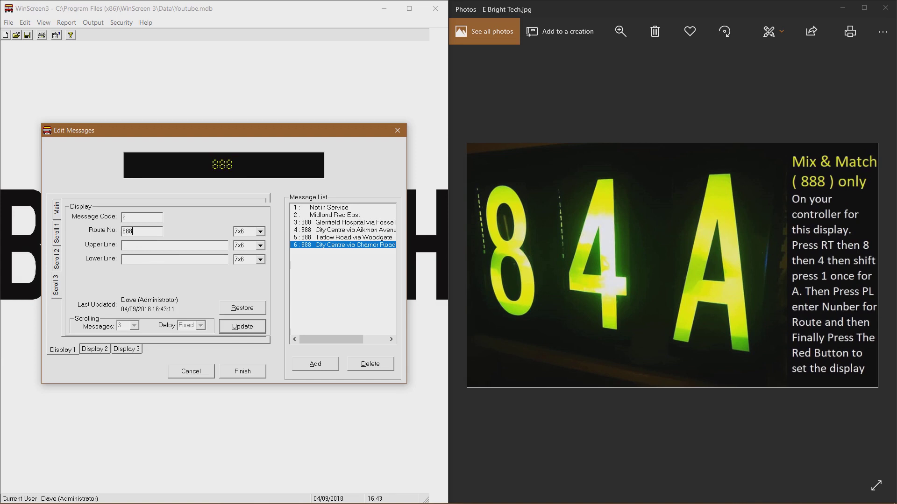
{"action": "right_click", "coordinate": [143, 246]}
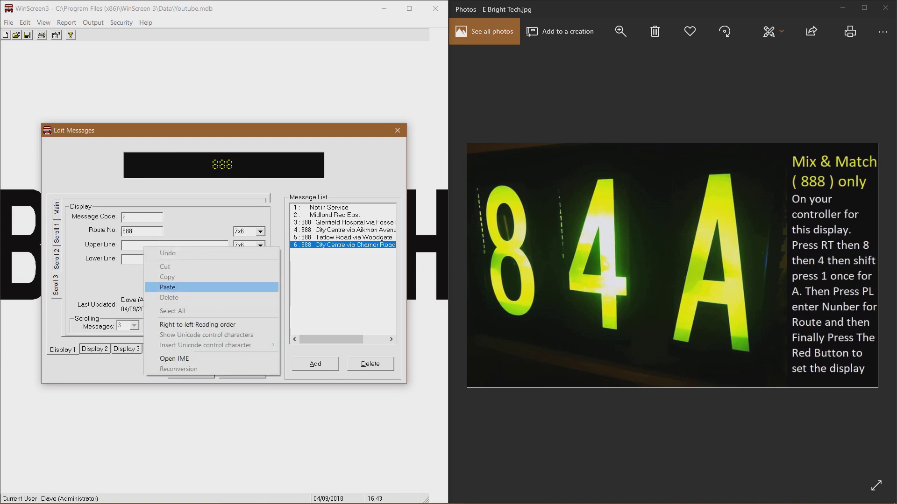
{"action": "left_click", "coordinate": [186, 287]}
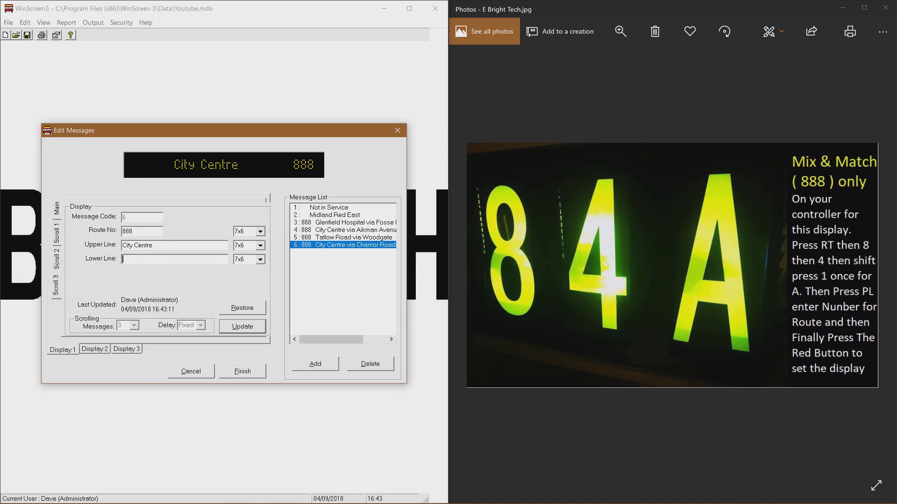
{"action": "type", "text": "&"}
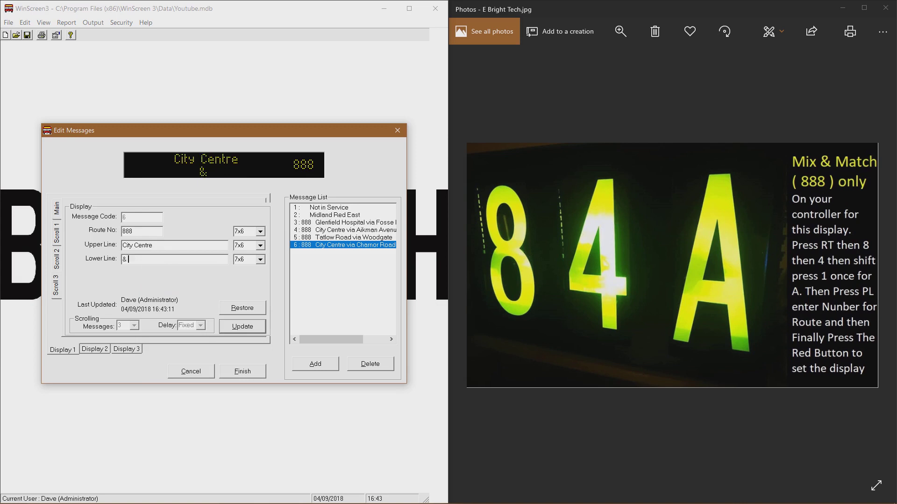
{"action": "type", "text": " Woodgate"}
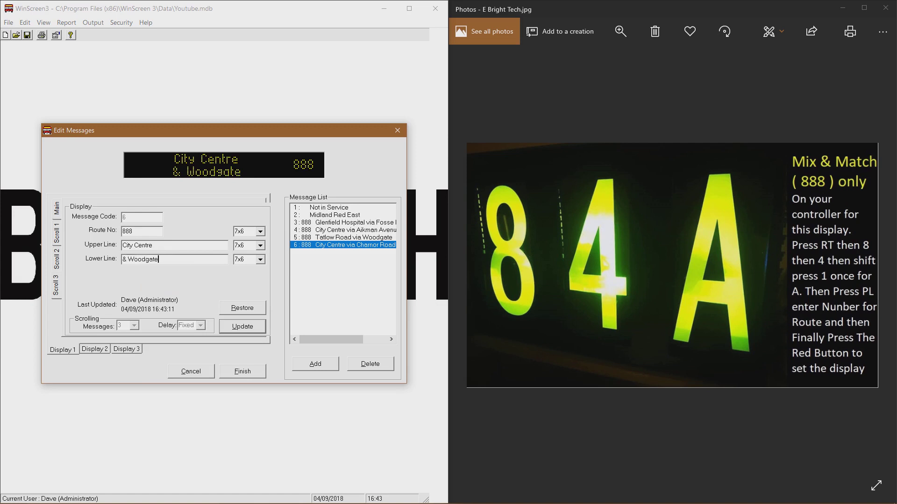
- Commit Scroll 3 with 16x9 route number, 8x7 upper line and 7x7 lower line fonts, and review message 6's main and scroll pages
{"action": "left_click", "coordinate": [260, 231]}
{"action": "scroll", "coordinate": [245, 267], "scroll_direction": "down", "scroll_amount": 2}
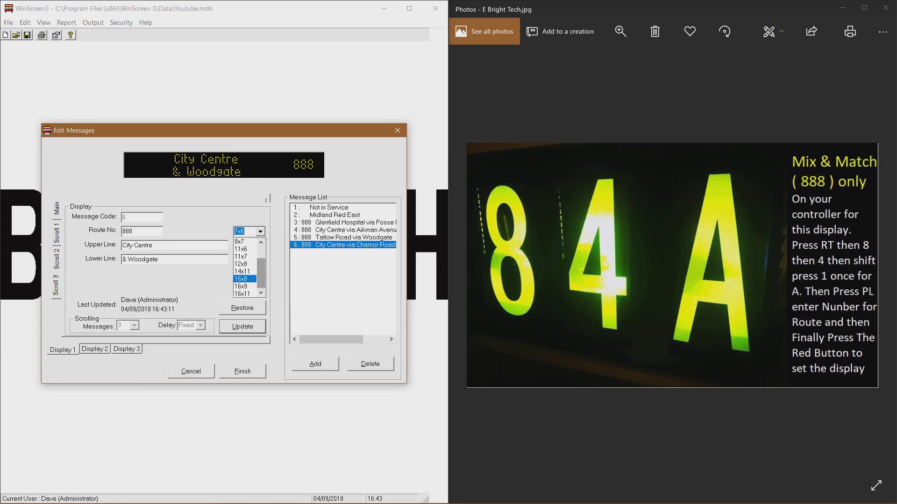
{"action": "left_click", "coordinate": [242, 287]}
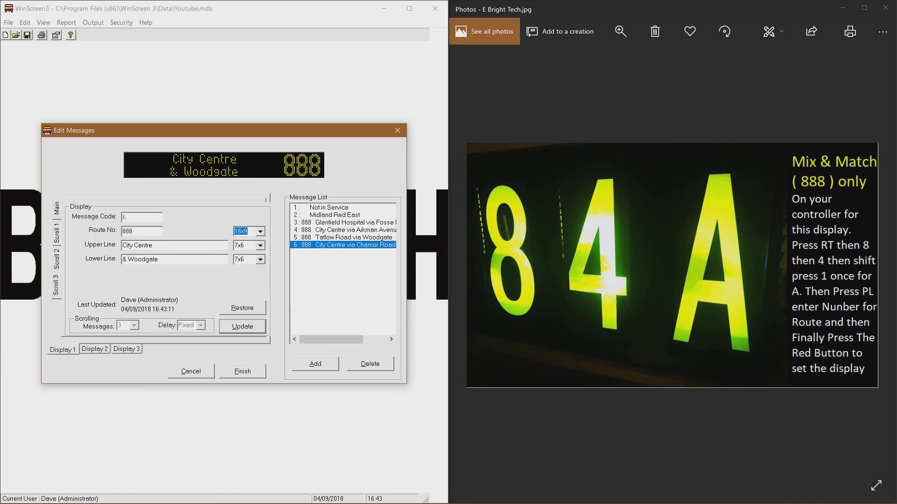
{"action": "left_click", "coordinate": [260, 245]}
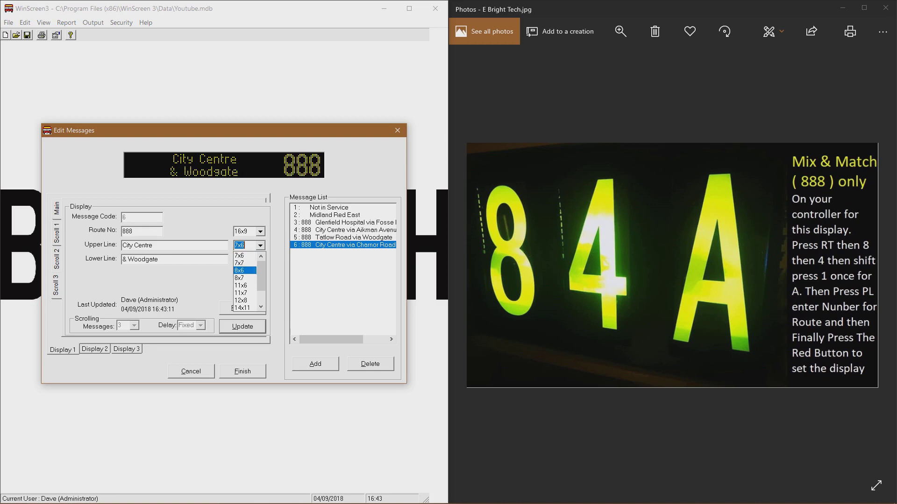
{"action": "key", "text": "Return"}
{"action": "left_click", "coordinate": [260, 259]}
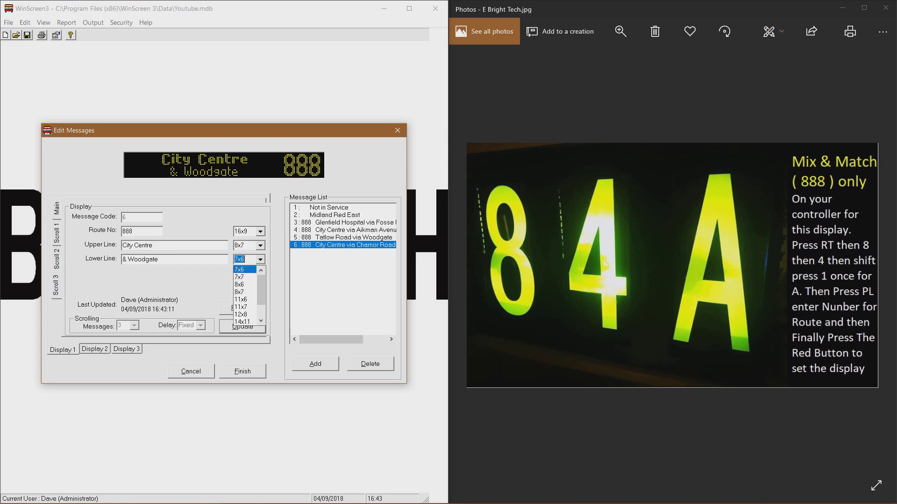
{"action": "key", "text": "Return"}
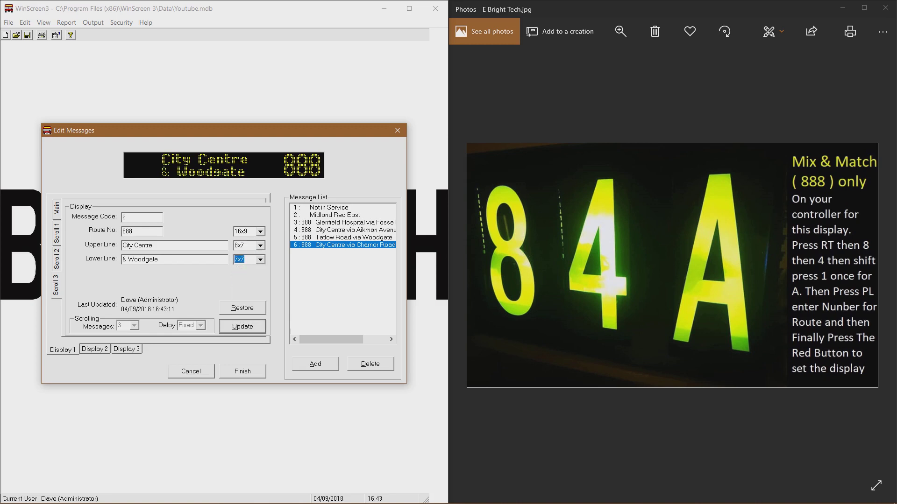
{"action": "left_click", "coordinate": [242, 326]}
{"action": "left_click", "coordinate": [56, 207]}
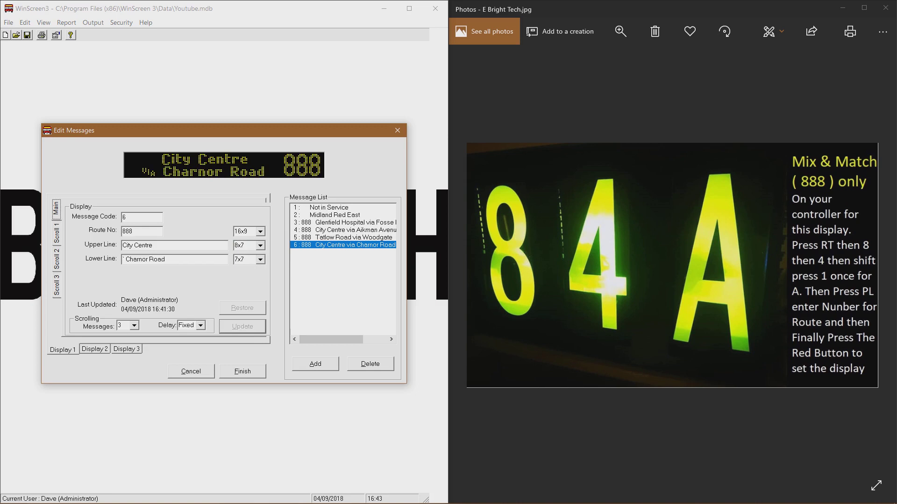
{"action": "left_click", "coordinate": [56, 233]}
{"action": "left_click", "coordinate": [56, 259]}
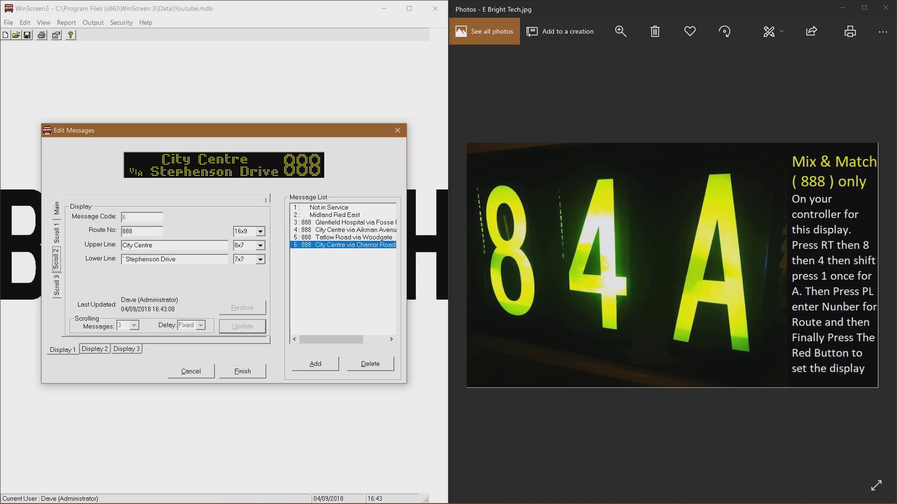
{"action": "left_click", "coordinate": [56, 285]}
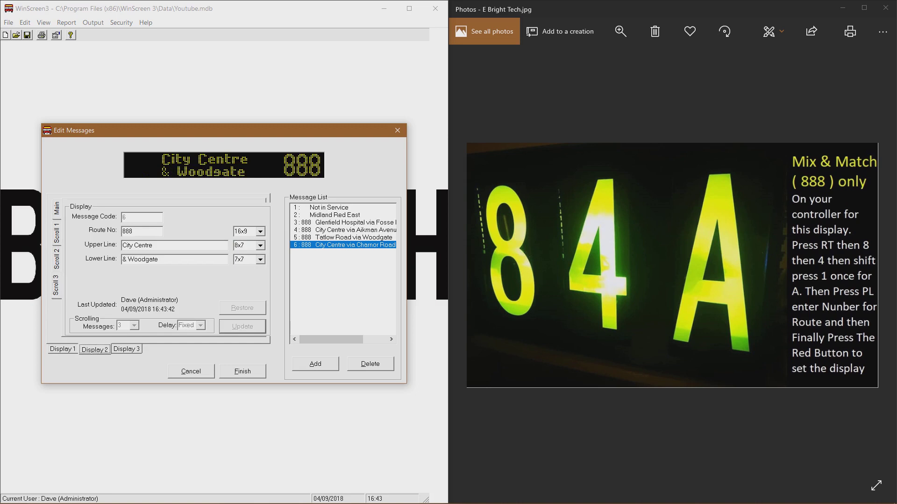
- On message 6's Display 2, enter route number 888 and paste City Centre as the upper line
{"action": "left_click", "coordinate": [95, 350]}
{"action": "left_click", "coordinate": [140, 231]}
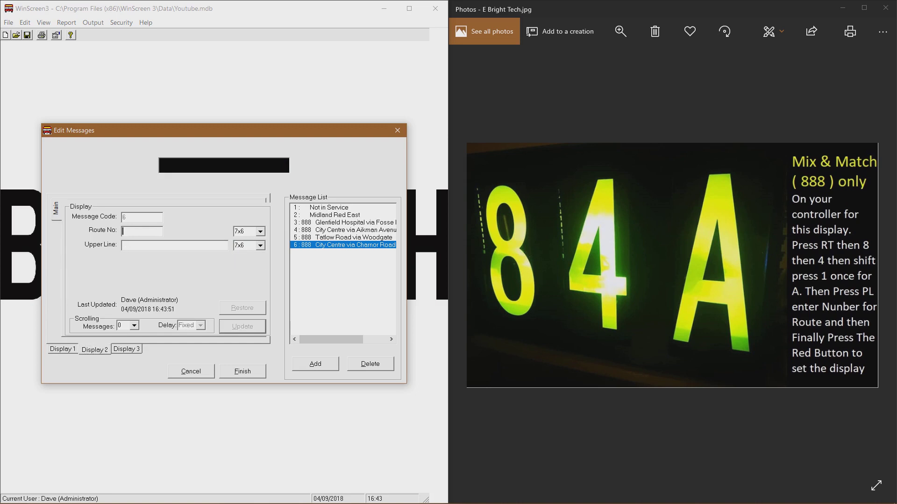
{"action": "type", "text": "888"}
{"action": "right_click", "coordinate": [148, 245]}
{"action": "left_click", "coordinate": [171, 286]}
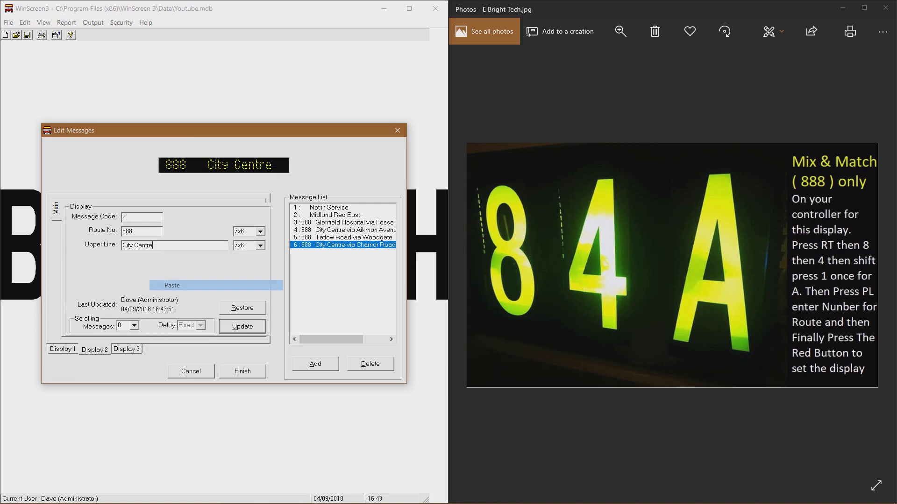
- Set Display 2's route number and upper line fonts to 8x7 and commit the changes
{"action": "left_click", "coordinate": [260, 231]}
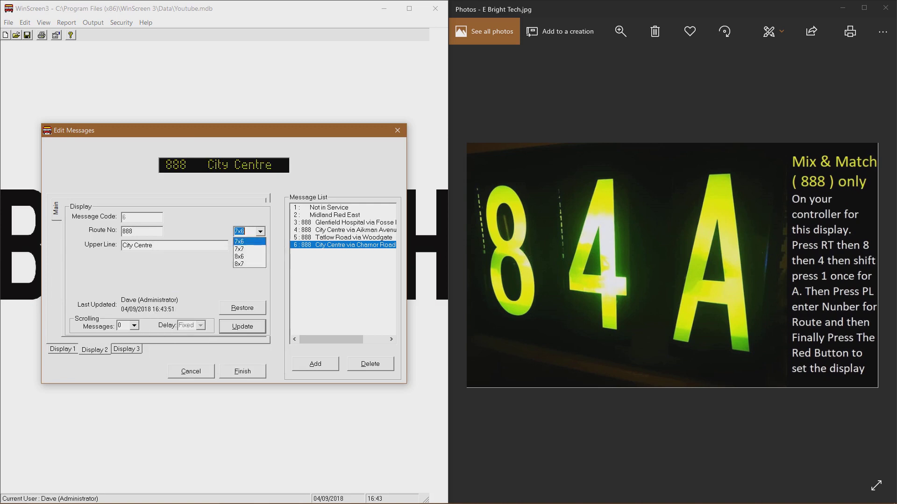
{"action": "key", "text": "Return"}
{"action": "key", "text": "Tab"}
{"action": "key", "text": "alt+Down"}
{"action": "key", "text": "Down"}
{"action": "key", "text": "Down"}
{"action": "key", "text": "Down"}
{"action": "key", "text": "Return"}
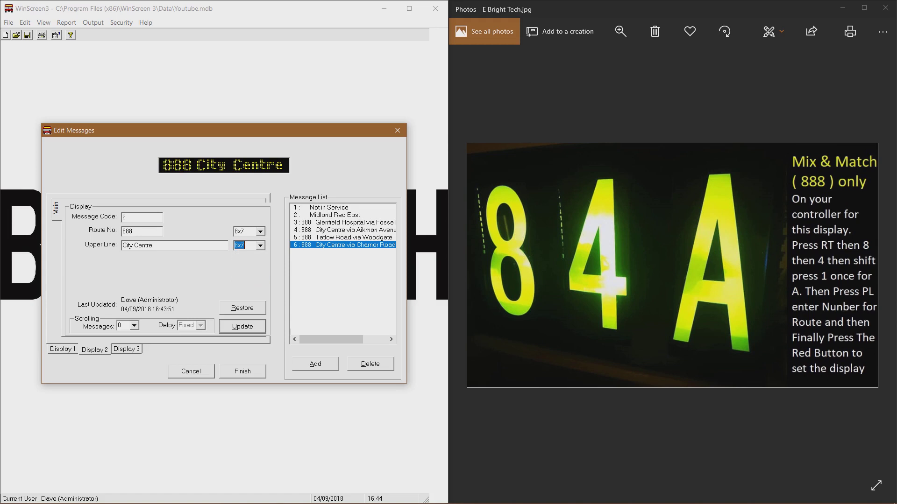
{"action": "key", "text": "Tab"}
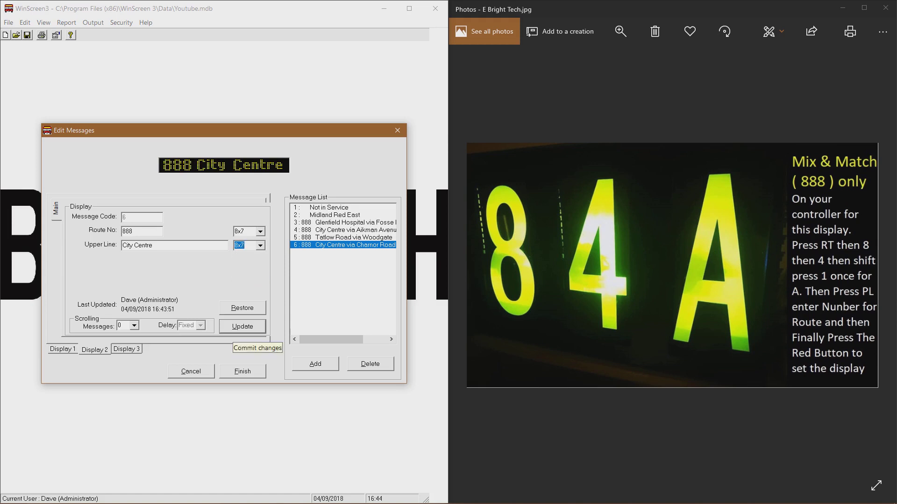
{"action": "key", "text": "Tab"}
- On message 6's Display 3, enter route number 888 in the 16x9 font and commit the changes
{"action": "key", "text": "Right"}
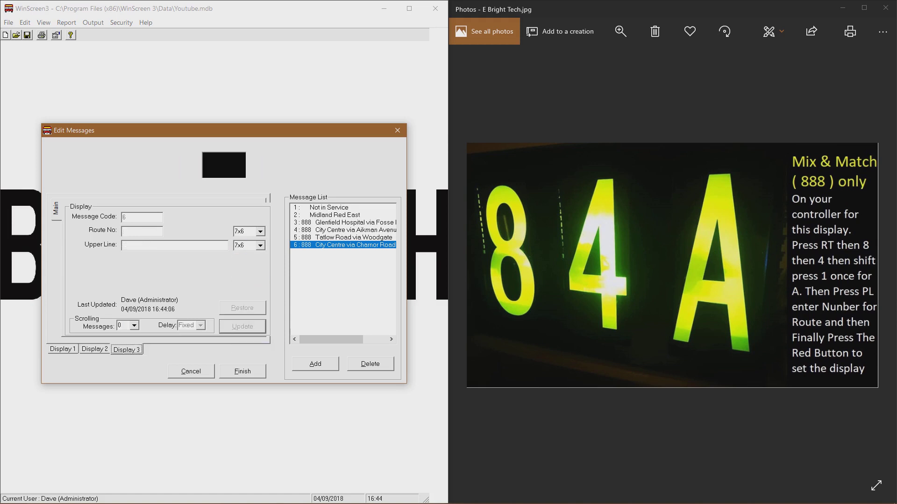
{"action": "key", "text": "Tab"}
{"action": "type", "text": "888"}
{"action": "key", "text": "Tab"}
{"action": "key", "text": "alt+Down"}
{"action": "key", "text": "Down"}
{"action": "key", "text": "Down"}
{"action": "key", "text": "Down"}
{"action": "key", "text": "Down"}
{"action": "key", "text": "Down"}
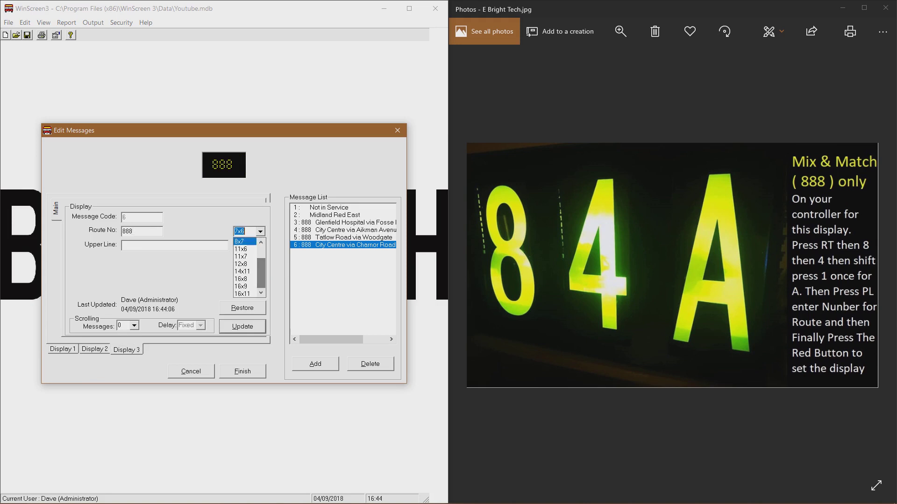
{"action": "key", "text": "Return"}
{"action": "key", "text": "Return"}
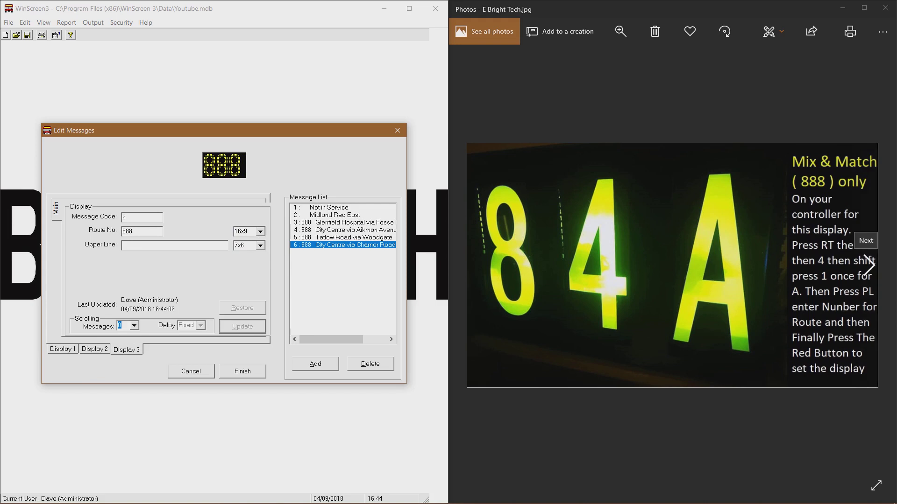
- Show the next reference photo in Photos, and add message 7 in WinScreen with route number 888 on Display 3
{"action": "left_click", "coordinate": [868, 265]}
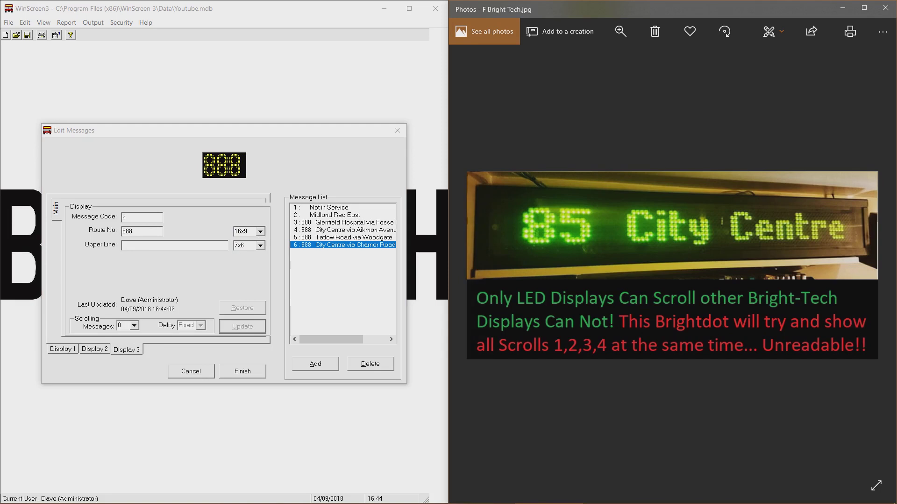
{"action": "left_click", "coordinate": [315, 363]}
{"action": "key", "text": "Return"}
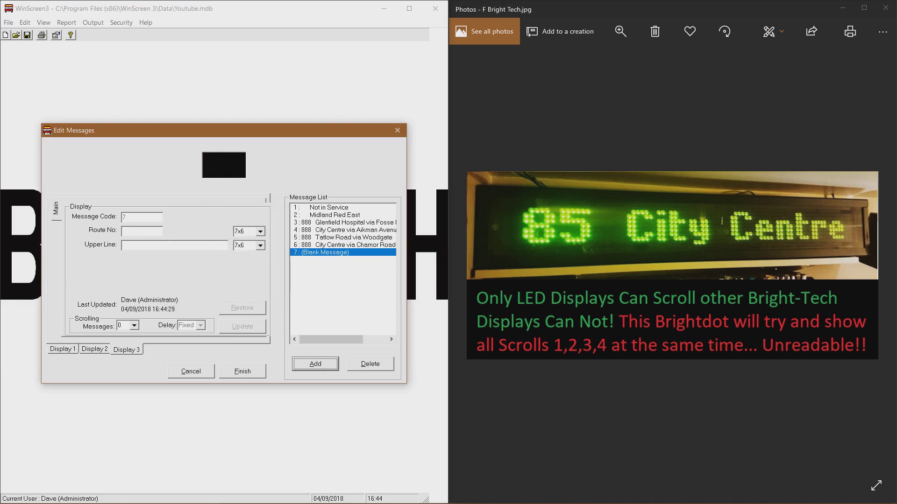
{"action": "left_click", "coordinate": [142, 232]}
{"action": "type", "text": "888"}
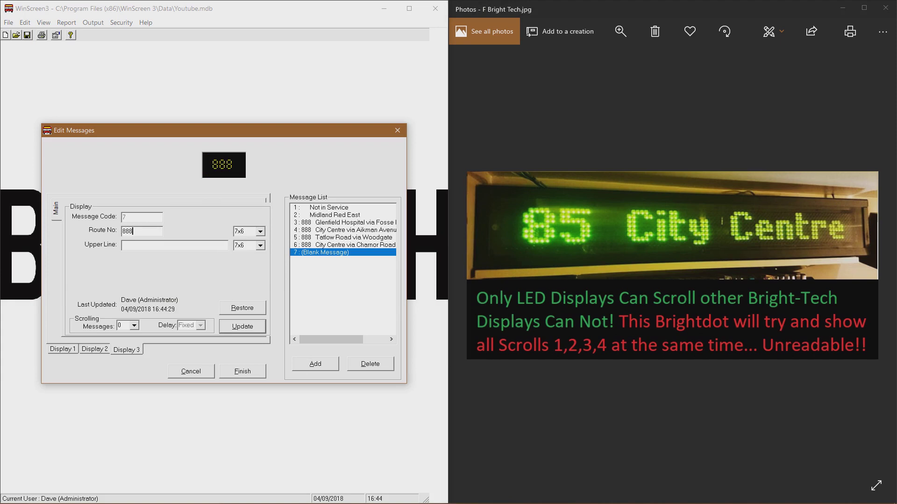
- Set the route number font of message 7 on Display 3 to 16x9 and update the message
{"action": "left_click", "coordinate": [260, 232]}
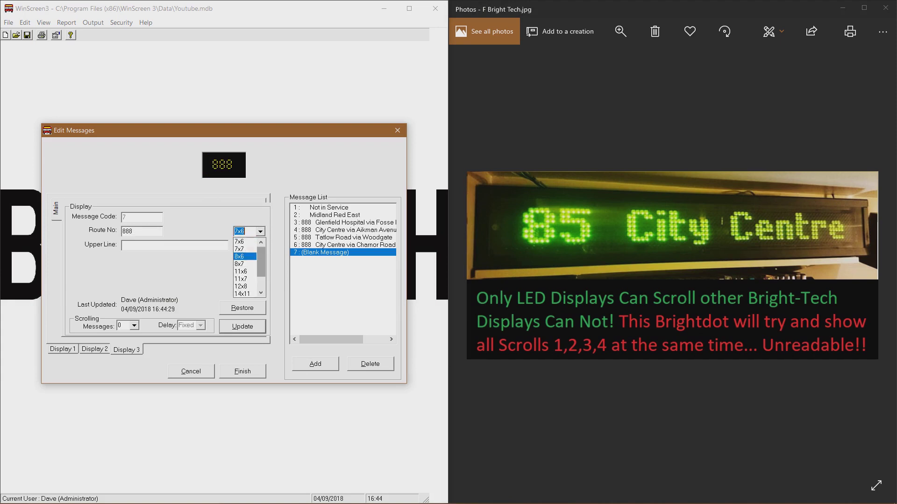
{"action": "left_click_drag", "start_coordinate": [261, 259], "coordinate": [261, 280]}
{"action": "left_click", "coordinate": [243, 287]}
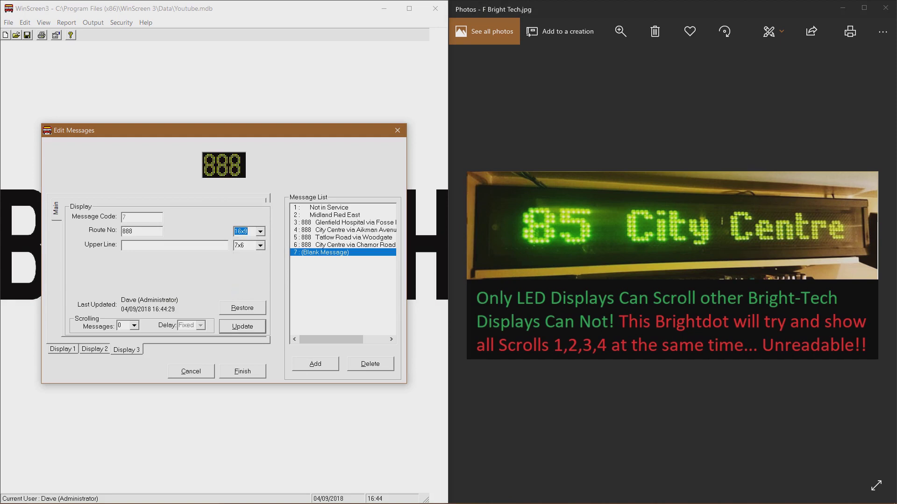
{"action": "key", "text": "Return"}
- On Display 2 of message 7, enter "Glenfield" as the upper line and 888 as the route number
{"action": "left_click", "coordinate": [95, 349]}
{"action": "left_click", "coordinate": [149, 245]}
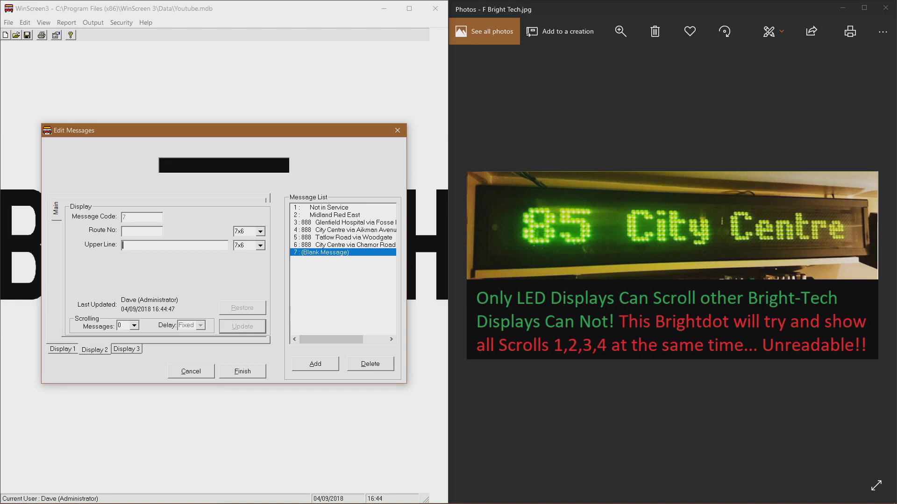
{"action": "type", "text": "Glenfi"}
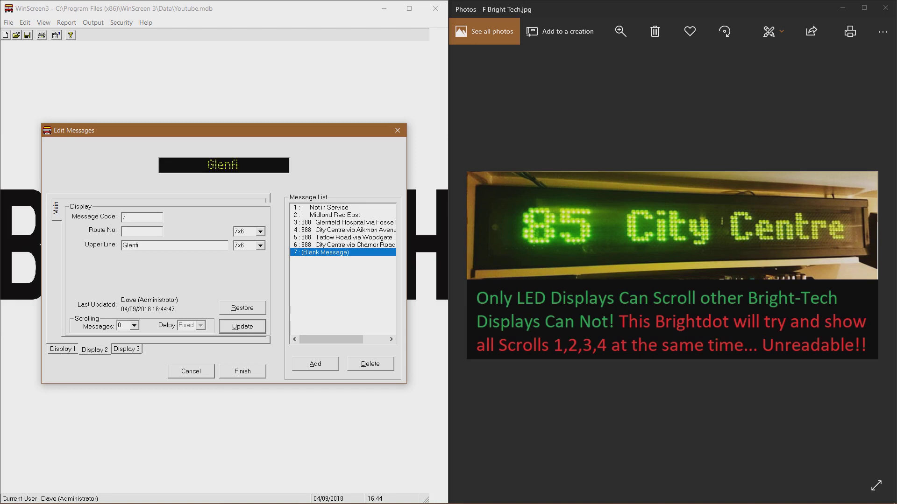
{"action": "type", "text": "eld"}
{"action": "left_click", "coordinate": [141, 230]}
{"action": "type", "text": "888"}
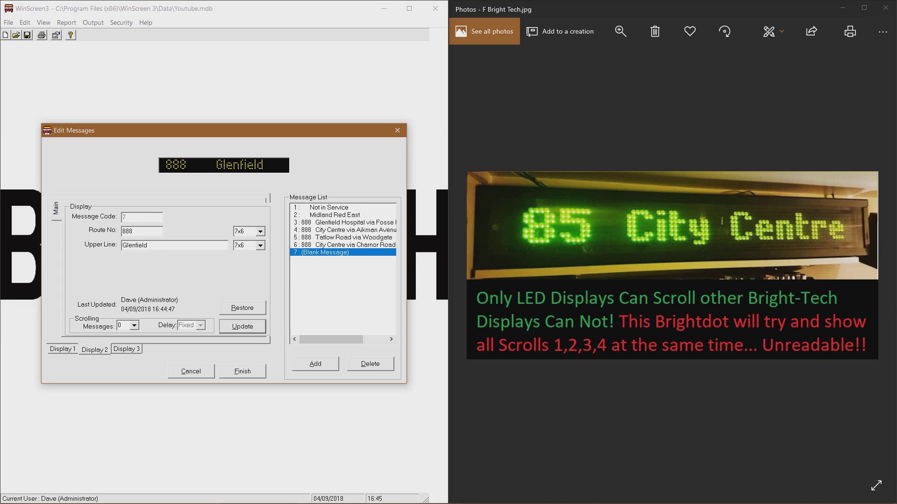
- Set the fonts of the route number and upper line on Display 2 to 8x7 and update the message
{"action": "key", "text": "Tab"}
{"action": "key", "text": "alt+Down"}
{"action": "key", "text": "Down"}
{"action": "key", "text": "Down"}
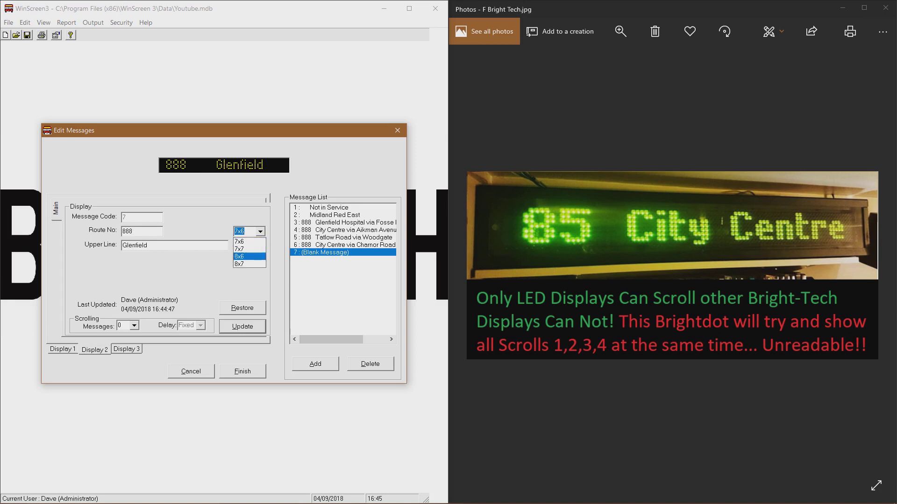
{"action": "key", "text": "Return"}
{"action": "key", "text": "Tab"}
{"action": "key", "text": "alt+Down"}
{"action": "key", "text": "Down"}
{"action": "key", "text": "Down"}
{"action": "key", "text": "Down"}
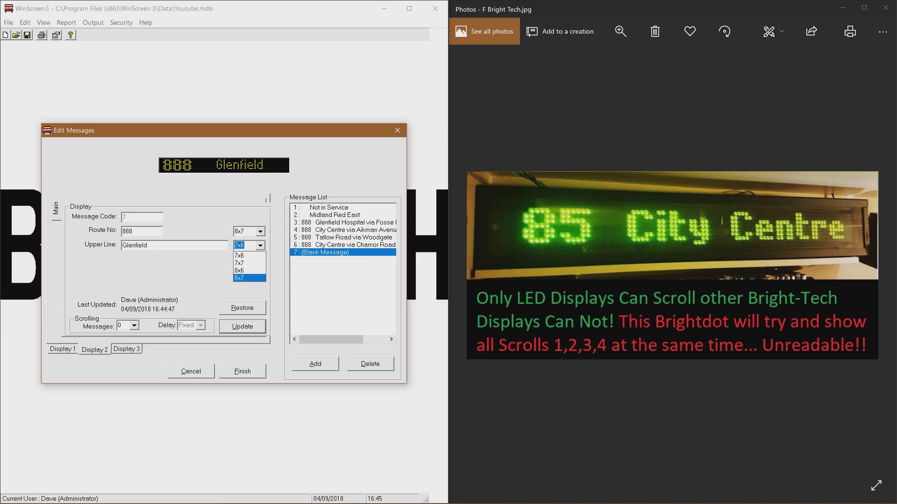
{"action": "key", "text": "Return"}
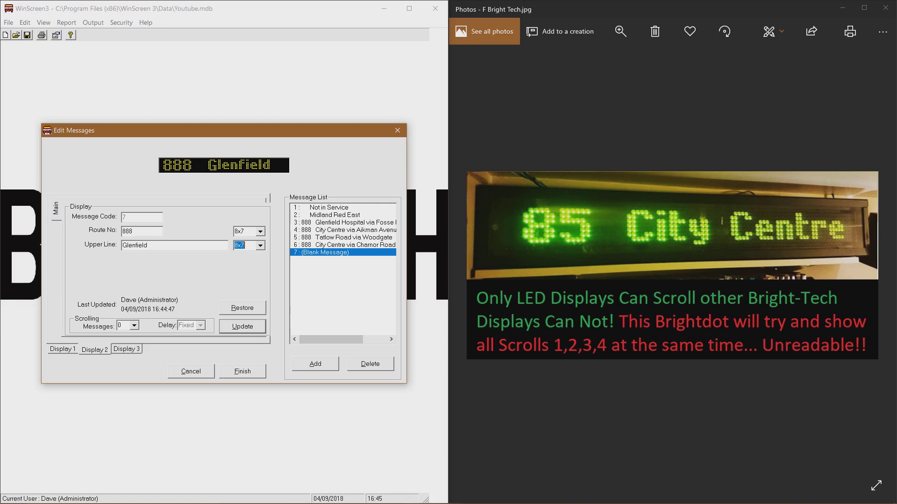
{"action": "key", "text": "Return"}
- On Display 1, enter route number 888, upper line "^^Glenfield Frith Drive" and lower line "Woodgate" preceded by the ` via shortcut character
{"action": "left_click", "coordinate": [62, 350]}
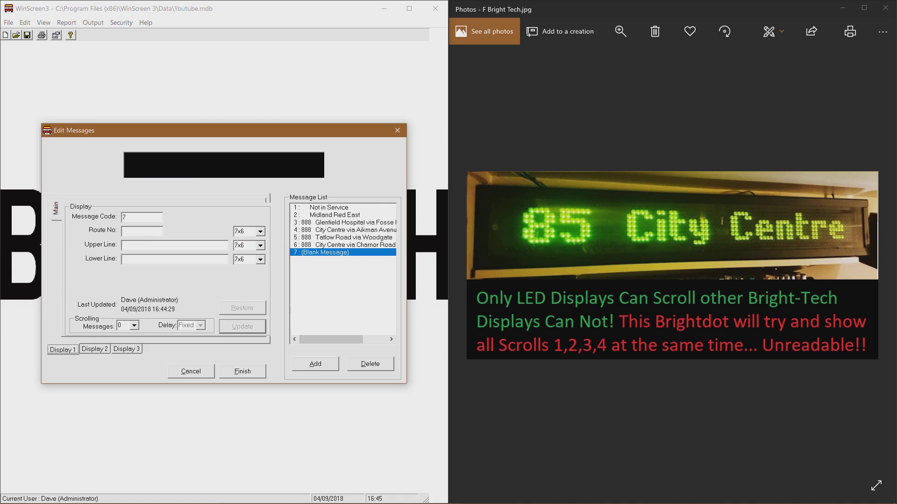
{"action": "left_click", "coordinate": [135, 231]}
{"action": "type", "text": "888"}
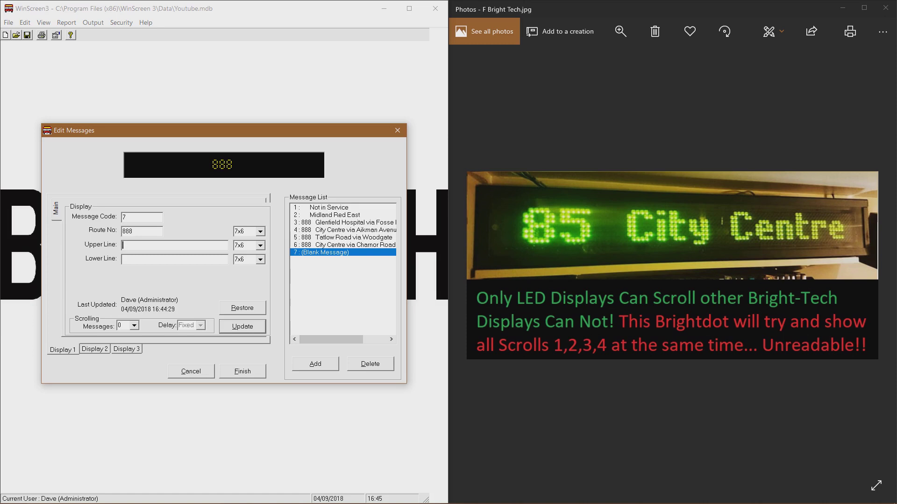
{"action": "key", "text": "Tab"}
{"action": "type", "text": "~Glenfield"}
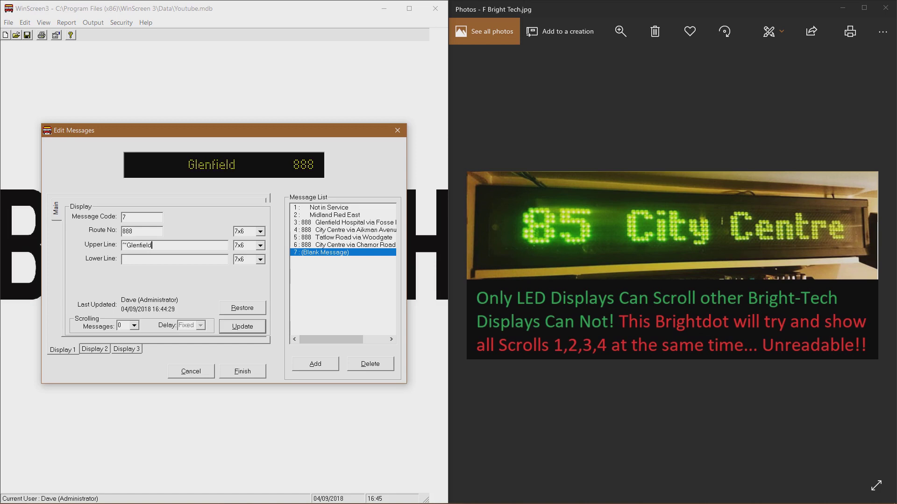
{"action": "type", "text": " Frith Drive"}
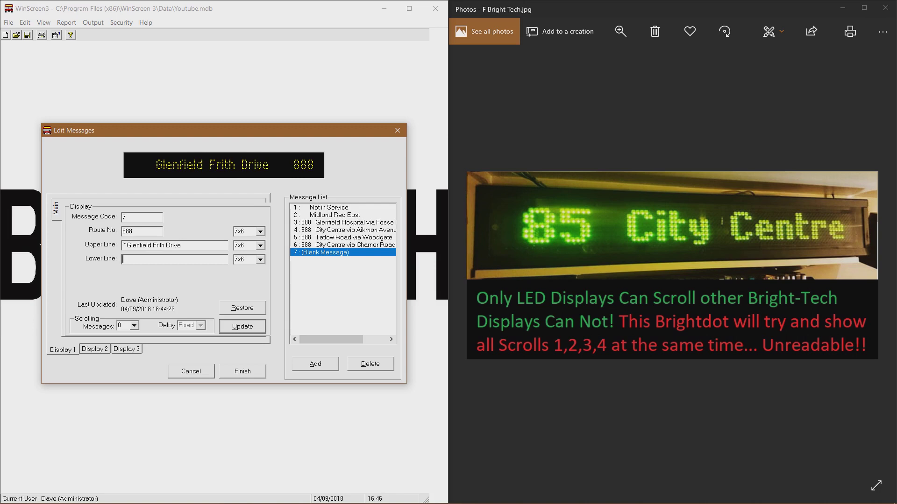
{"action": "type", "text": "`Woodgate"}
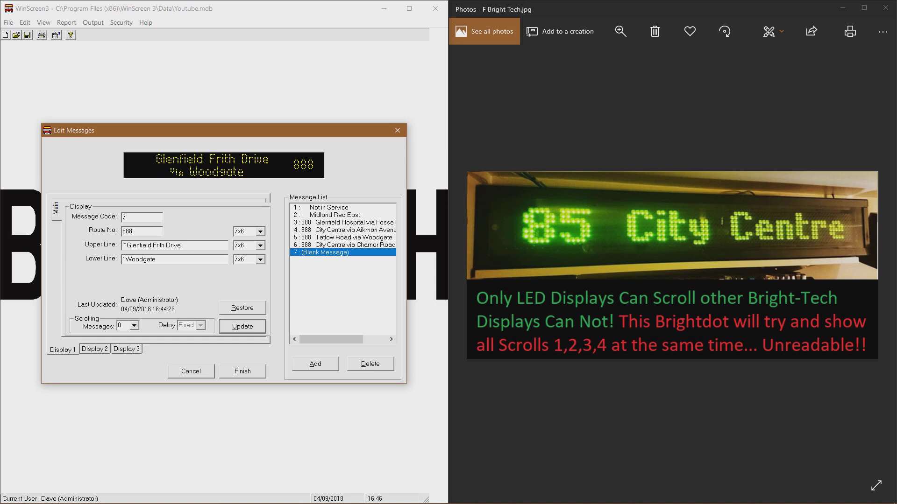
- Set the route number font on Display 1 to 16x9
{"action": "key", "text": "Down"}
{"action": "key", "text": "Down"}
{"action": "key", "text": "Down"}
{"action": "key", "text": "Down"}
{"action": "key", "text": "Down"}
{"action": "key", "text": "Down"}
{"action": "key", "text": "Down"}
{"action": "key", "text": "Down"}
{"action": "key", "text": "Down"}
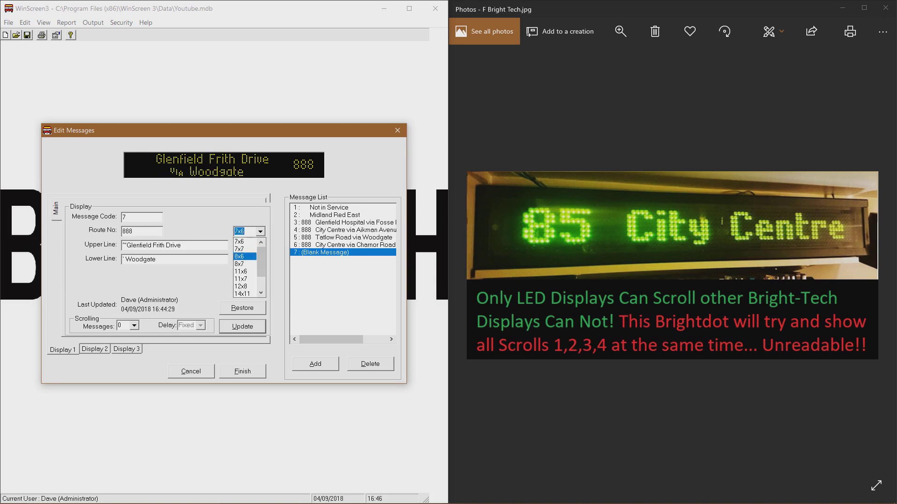
{"action": "key", "text": "Return"}
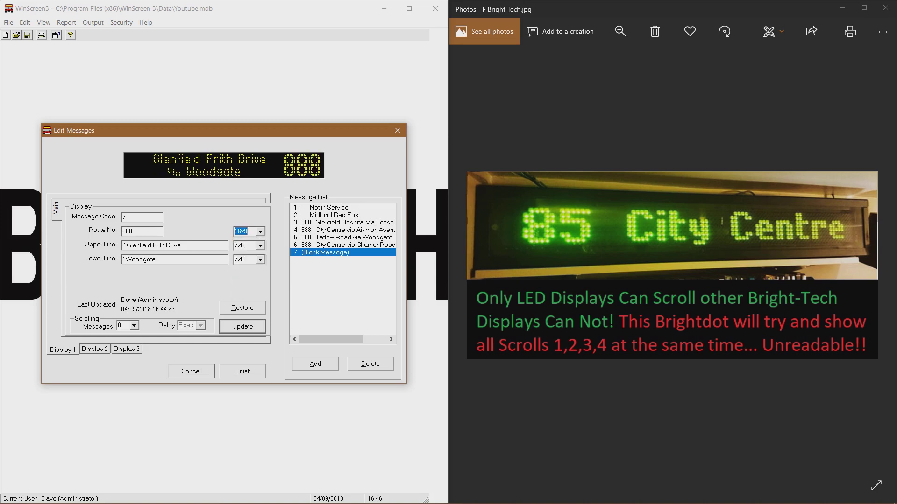
- Set the Display 1 upper line font to 8x7 and the lower line font to 7x7
{"action": "key", "text": "Tab"}
{"action": "key", "text": "alt+Down"}
{"action": "key", "text": "Down"}
{"action": "key", "text": "Down"}
{"action": "key", "text": "Down"}
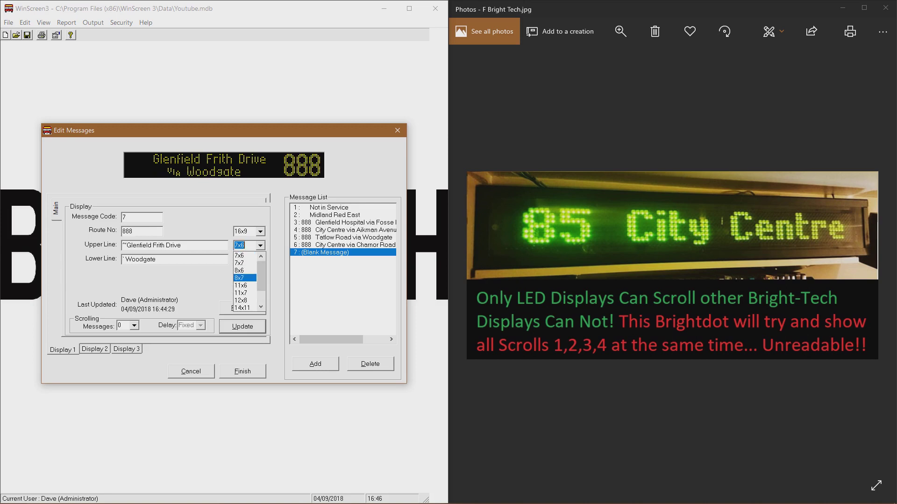
{"action": "key", "text": "Return"}
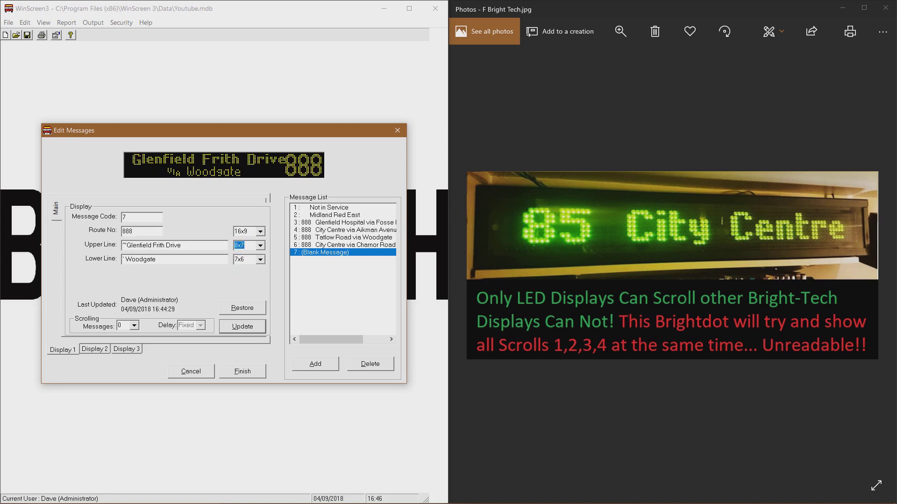
{"action": "key", "text": "Tab"}
{"action": "key", "text": "alt+Down"}
{"action": "key", "text": "Down"}
{"action": "key", "text": "Return"}
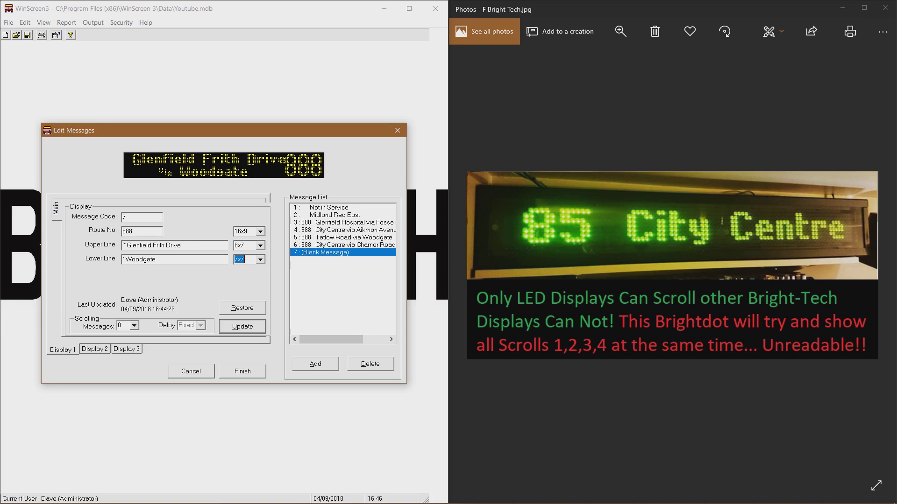
- Tighten the gaps between the words "Glenfield Frith Drive" in the upper line and update the message
{"action": "left_click", "coordinate": [165, 246]}
{"action": "key", "text": "BackSpace"}
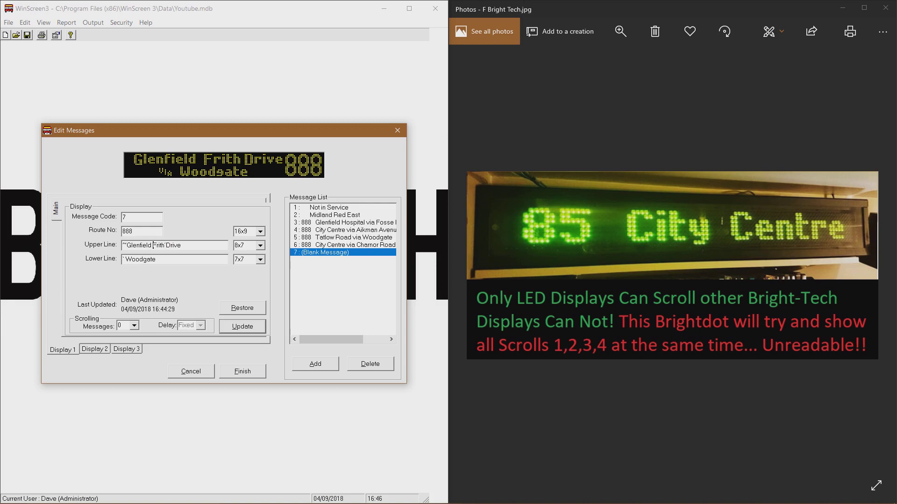
{"action": "key", "text": "BackSpace"}
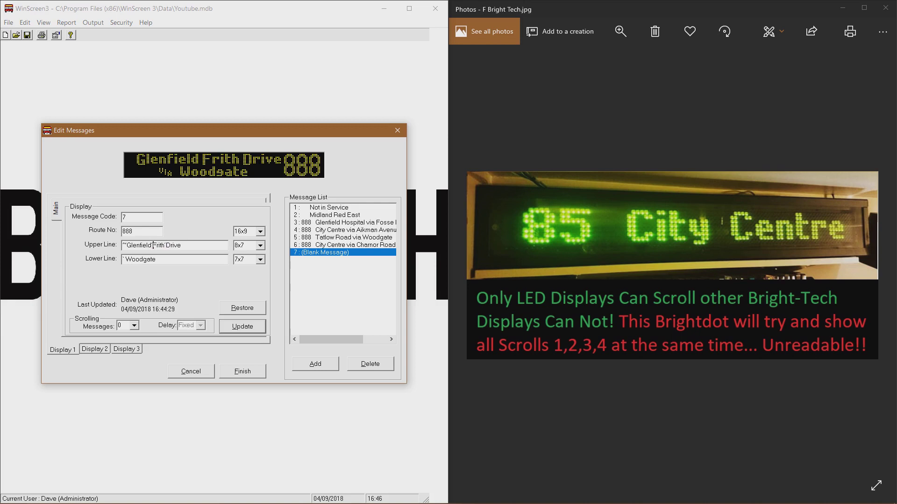
{"action": "key", "text": "alt+u"}
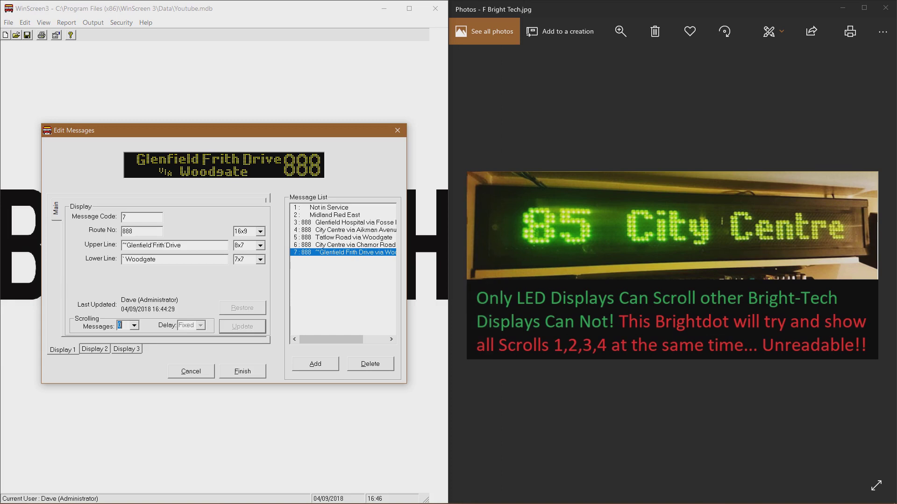
- Show the next picture in Photos and copy the whole upper line text of message 7 in WinScreen3
{"action": "left_click", "coordinate": [869, 265]}
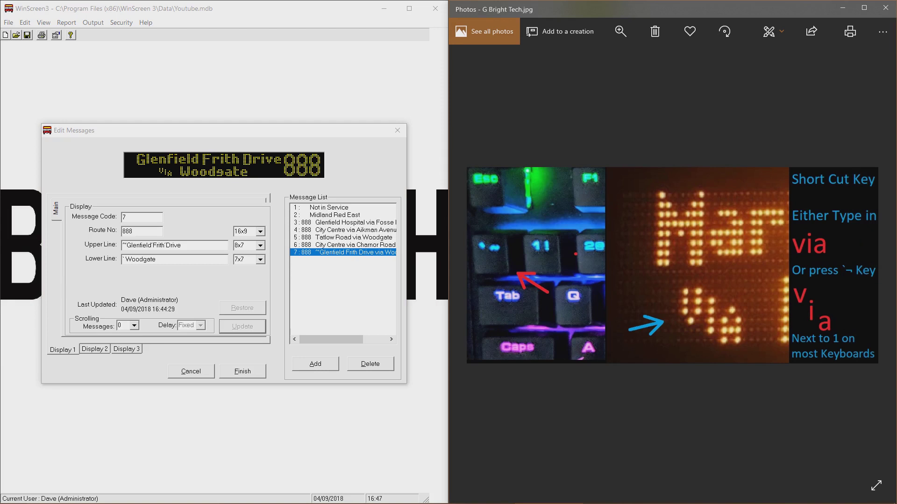
{"action": "left_click_drag", "start_coordinate": [182, 245], "coordinate": [123, 246]}
{"action": "right_click", "coordinate": [142, 244]}
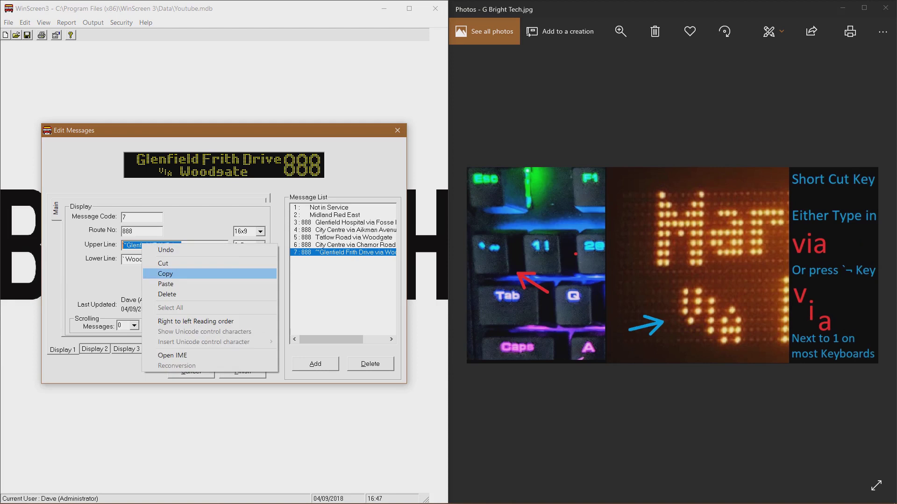
{"action": "left_click", "coordinate": [165, 274]}
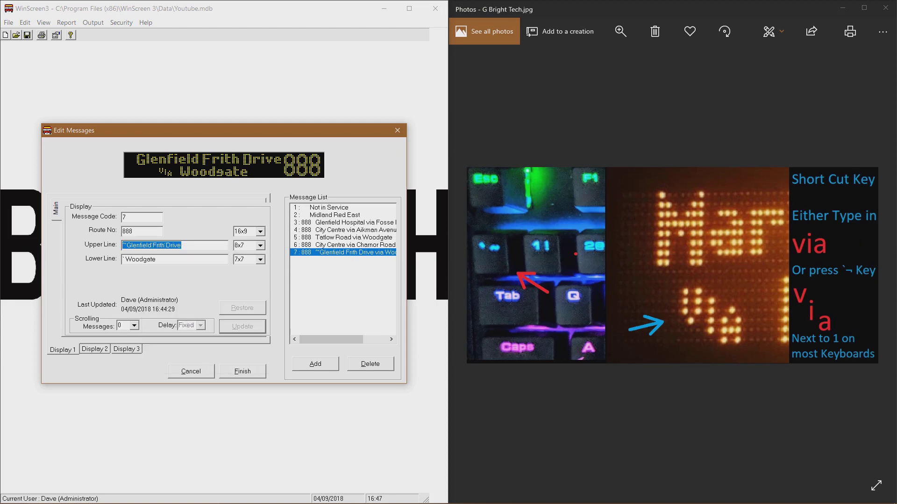
- Set the number of scrolling messages on Display 1 to 3 and open Scroll 1 for editing
{"action": "left_click", "coordinate": [134, 325]}
{"action": "left_click", "coordinate": [125, 359]}
{"action": "left_click", "coordinate": [56, 233]}
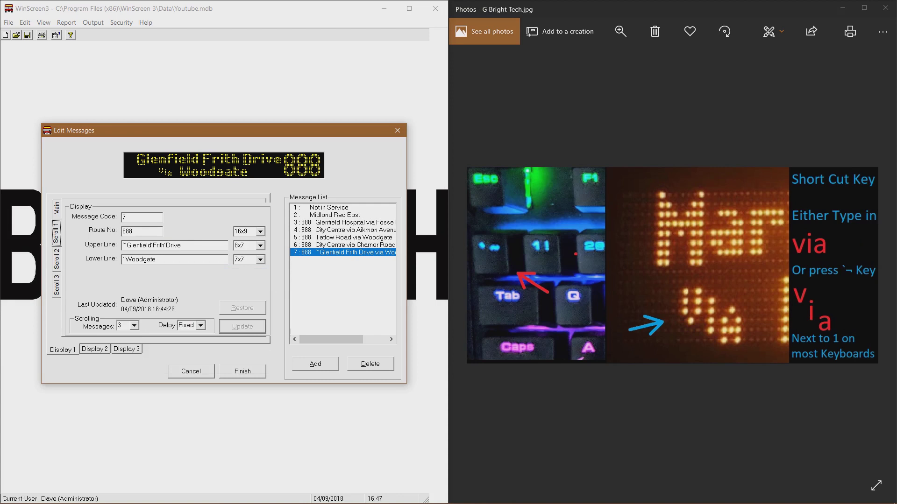
- Fill Scroll 1 with route number 888, the copied upper line, and lower line "Stephenson Drive" preceded by the ` via shortcut character
{"action": "type", "text": "888"}
{"action": "right_click", "coordinate": [158, 246]}
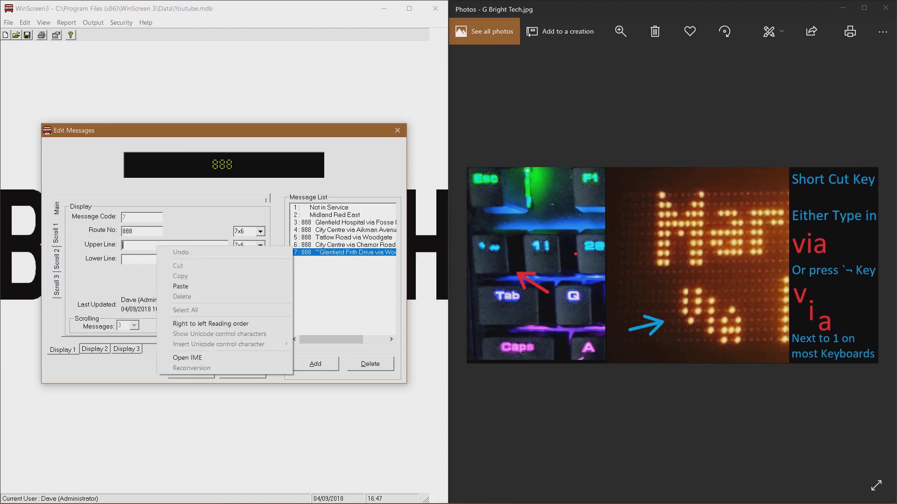
{"action": "left_click", "coordinate": [183, 286]}
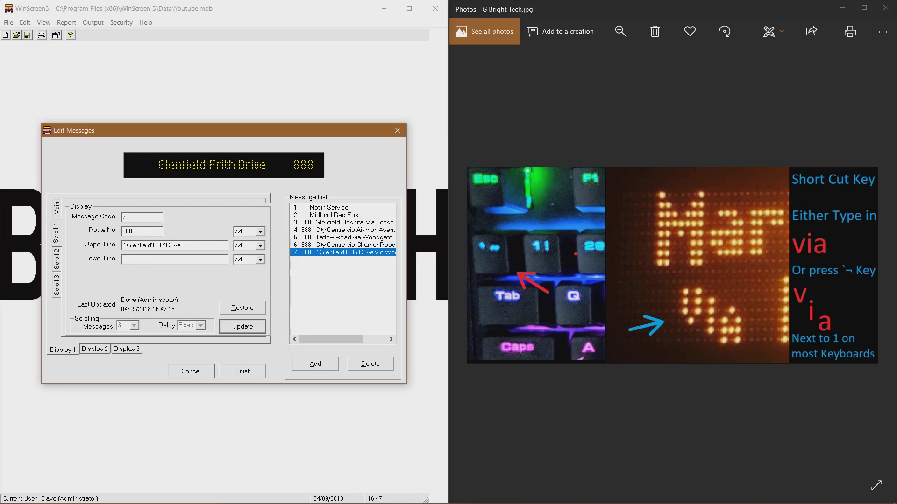
{"action": "type", "text": "`"}
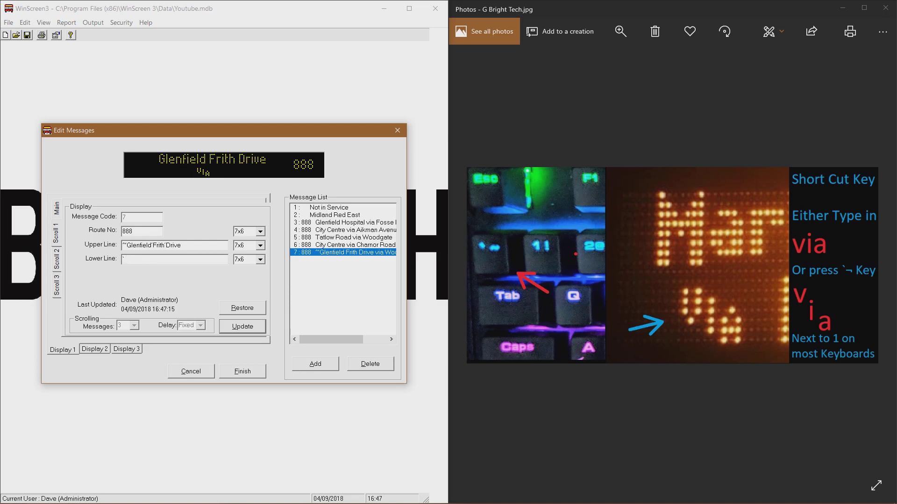
{"action": "type", "text": "Stephenson"}
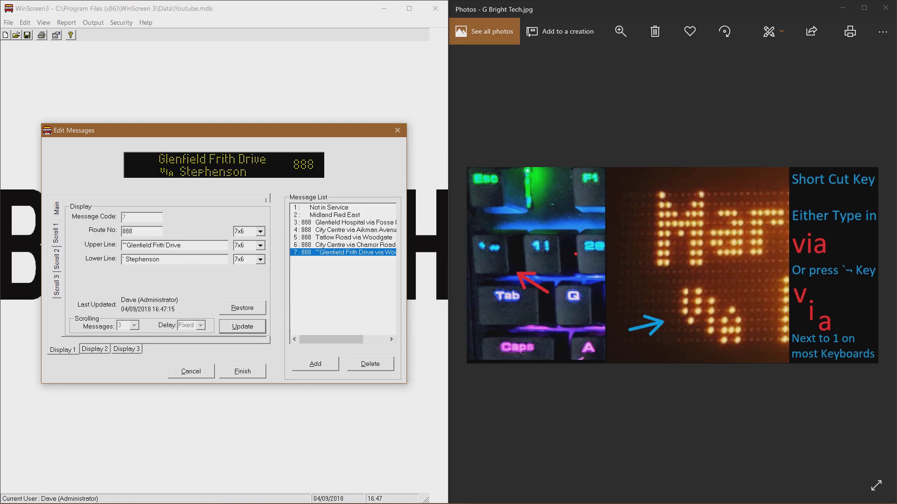
{"action": "type", "text": " Drive"}
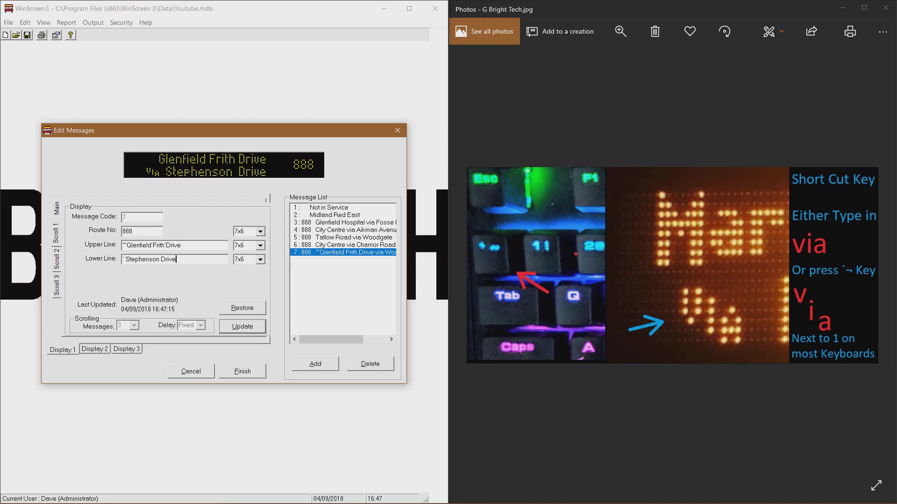
- Set the Scroll 1 fonts to 16x9 for the route number, 8x7 for the upper line and 7x7 for the lower line
{"action": "left_click", "coordinate": [261, 232]}
{"action": "left_click_drag", "start_coordinate": [261, 257], "coordinate": [261, 273]}
{"action": "left_click", "coordinate": [241, 286]}
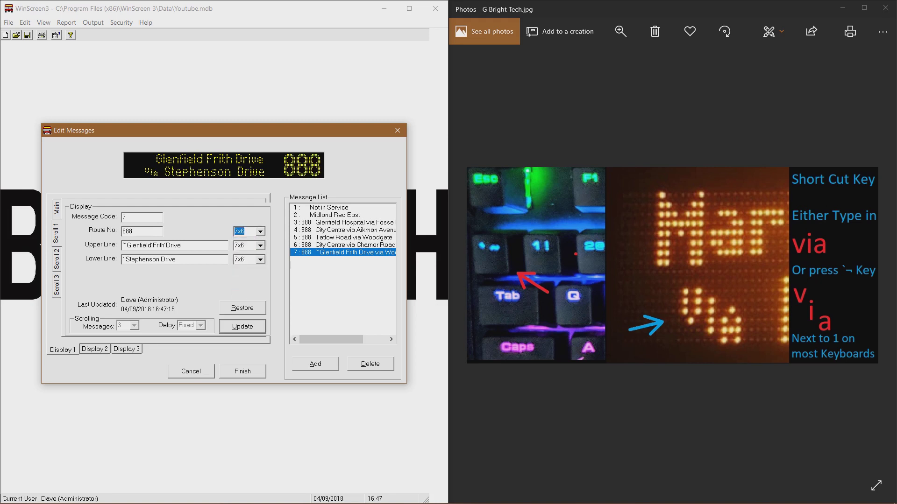
{"action": "left_click", "coordinate": [261, 245]}
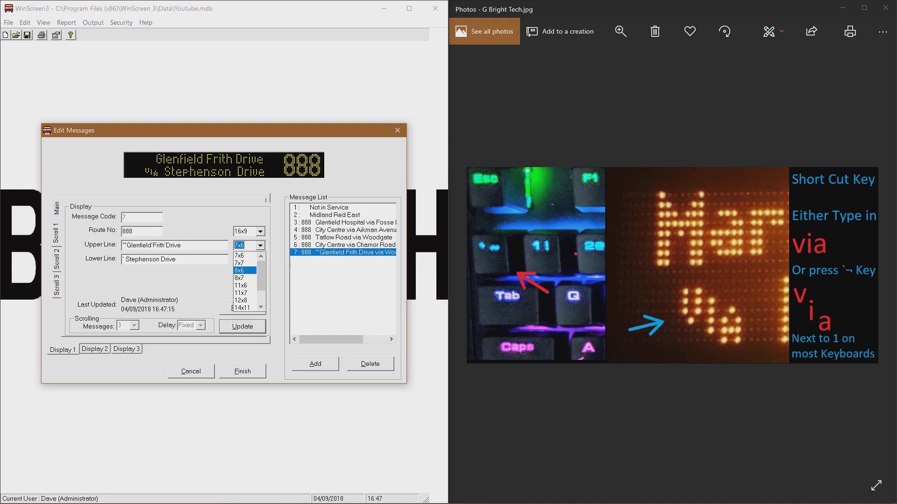
{"action": "left_click", "coordinate": [239, 278]}
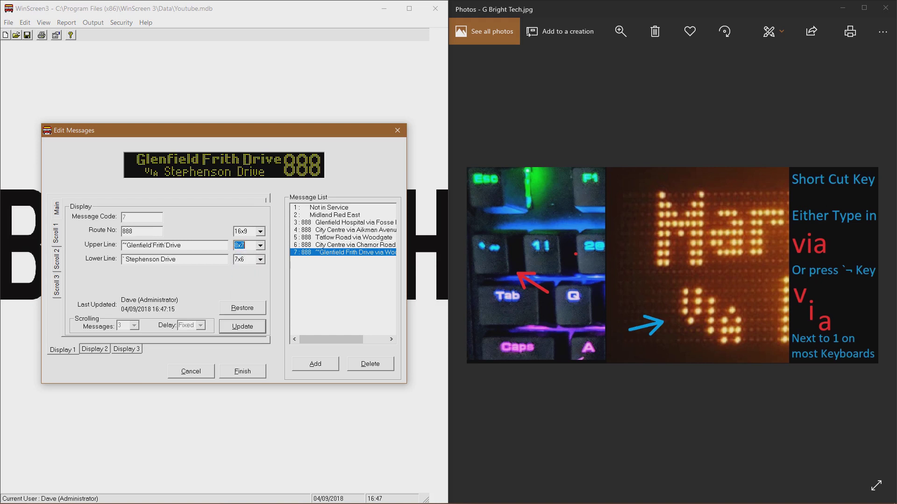
{"action": "left_click", "coordinate": [261, 260]}
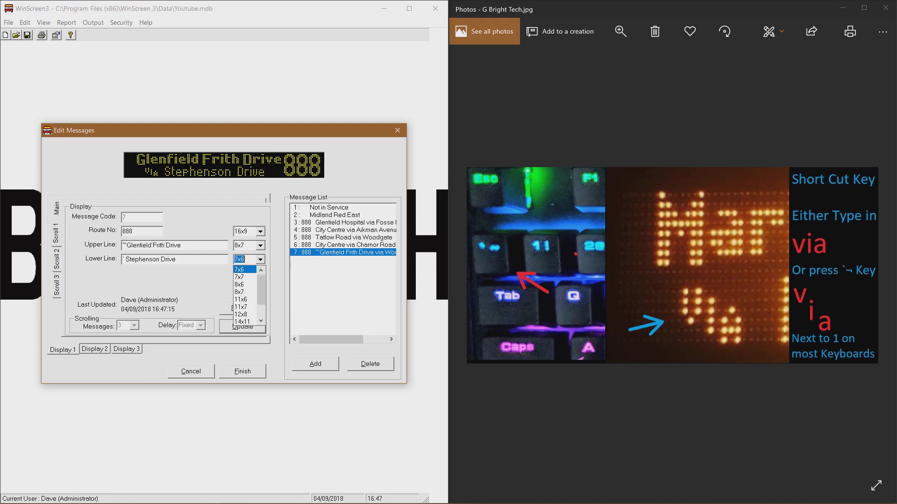
{"action": "left_click", "coordinate": [239, 277]}
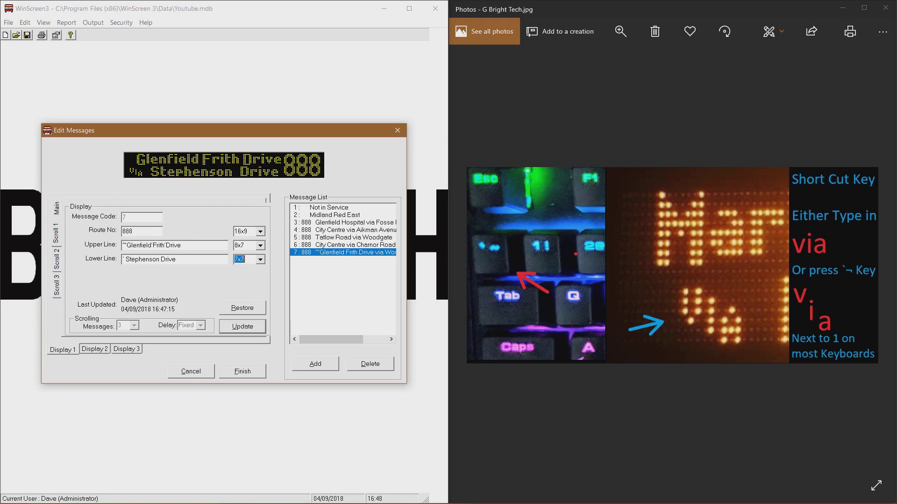
- Commit the Scroll 1 changes and fill Scroll 2 with route number 888 and the copied upper line text
{"action": "left_click", "coordinate": [242, 326]}
{"action": "left_click", "coordinate": [57, 260]}
{"action": "left_click", "coordinate": [135, 231]}
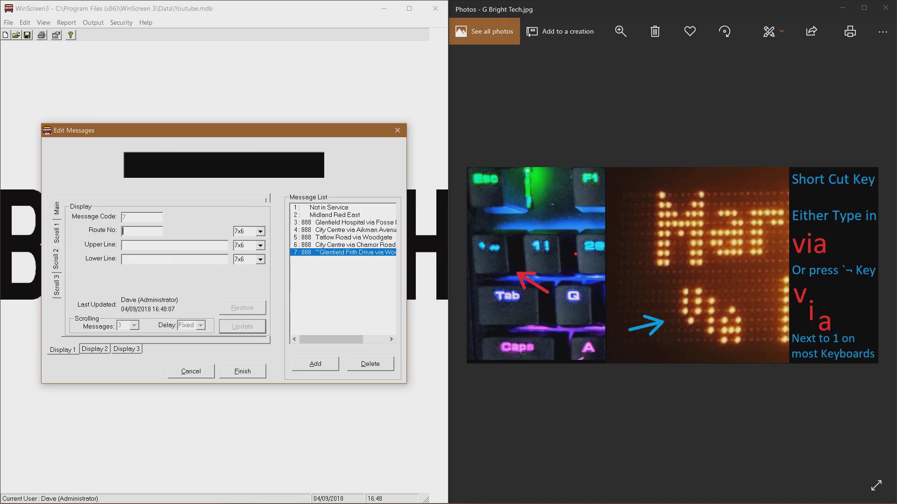
{"action": "type", "text": "888"}
{"action": "right_click", "coordinate": [149, 248]}
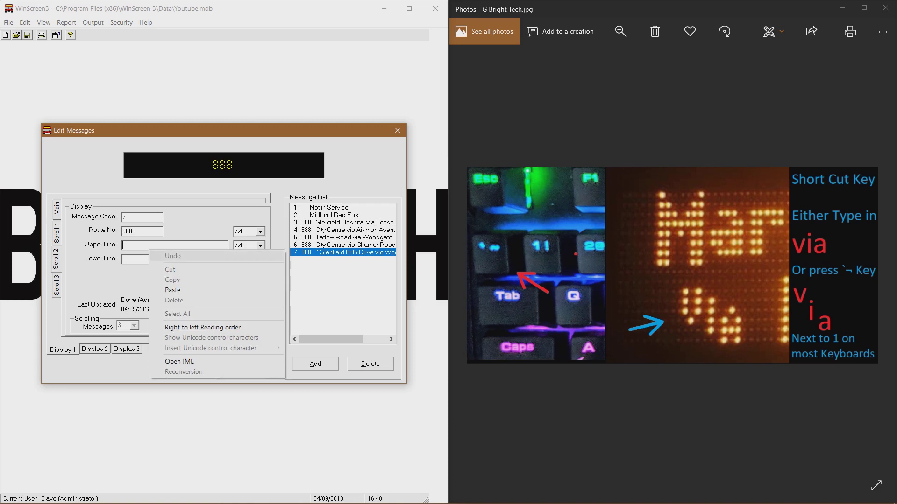
{"action": "left_click", "coordinate": [172, 291]}
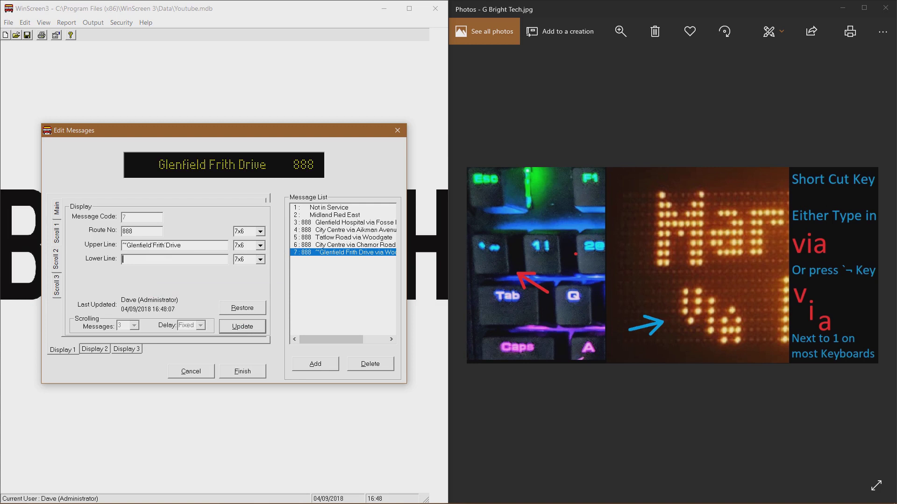
- Enter "Birds Nest Avenue" preceded by the ` via shortcut character as the lower line of Scroll 2
{"action": "type", "text": "`"}
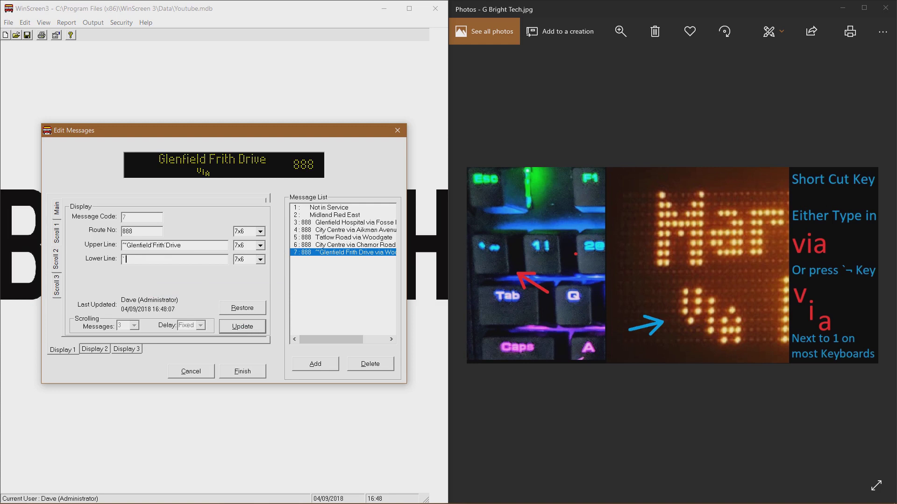
{"action": "type", "text": "Birds Nest"}
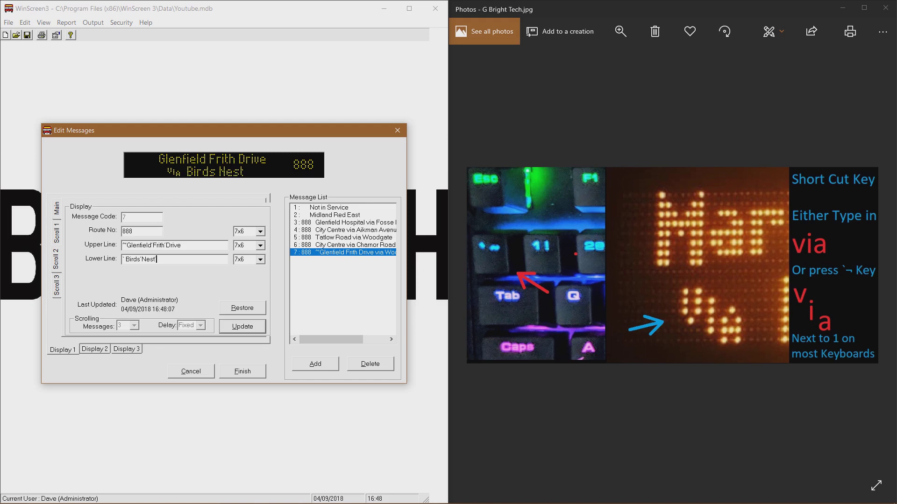
{"action": "type", "text": " Avenu"}
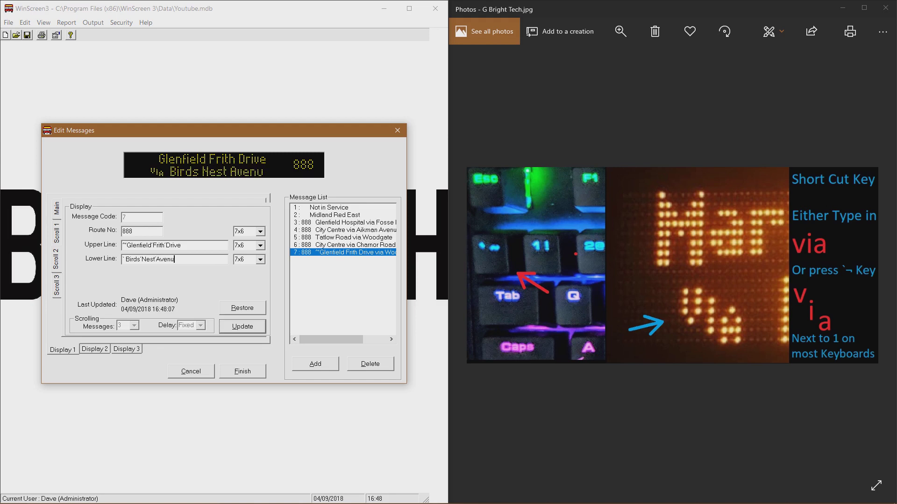
{"action": "type", "text": "r"}
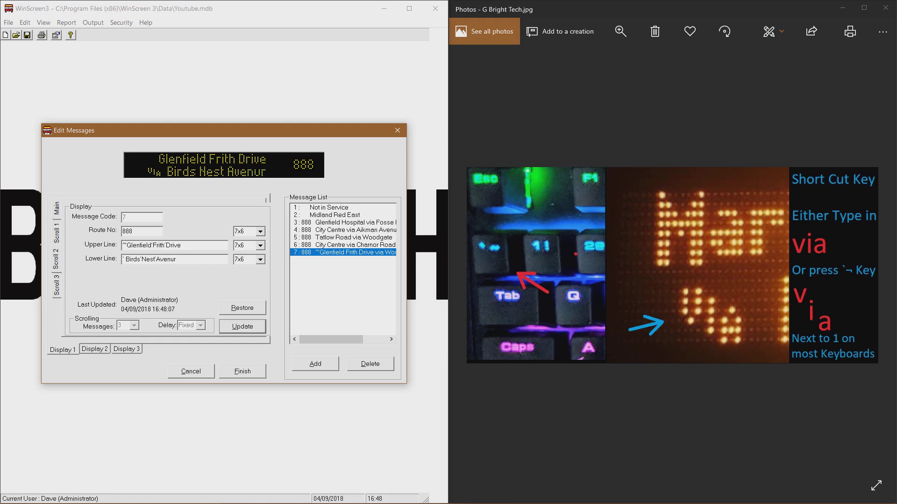
{"action": "key", "text": "BackSpace"}
{"action": "type", "text": "e"}
- Set the Scroll 2 route number font to 16x9
{"action": "left_click", "coordinate": [260, 231]}
{"action": "key", "text": "Down"}
{"action": "key", "text": "Down"}
{"action": "key", "text": "Down"}
{"action": "key", "text": "Down"}
{"action": "key", "text": "Down"}
{"action": "key", "text": "Down"}
{"action": "key", "text": "Down"}
{"action": "key", "text": "Down"}
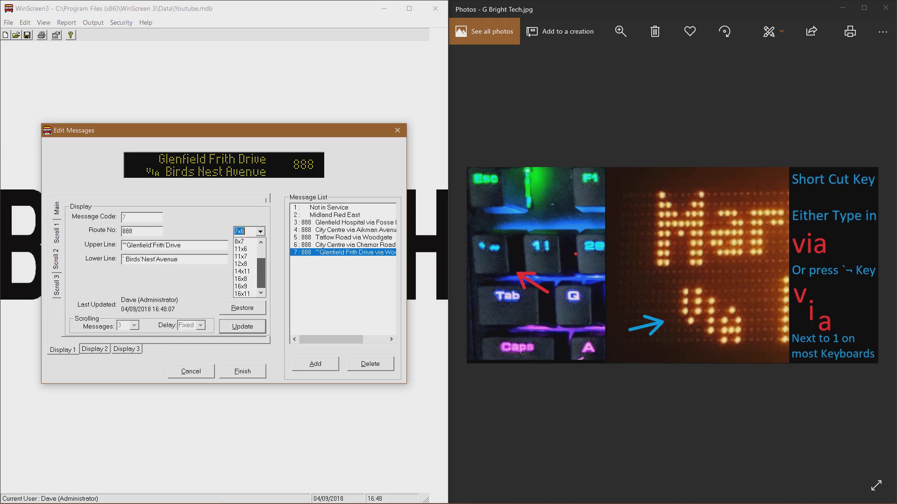
{"action": "key", "text": "Return"}
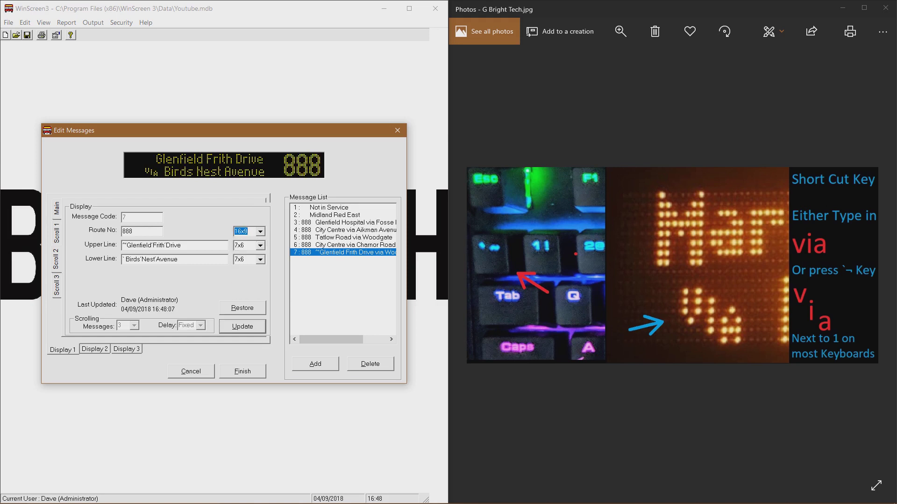
- Set the Scroll 2 fonts to 8x7 for the upper line and 7x7 for the lower line, and commit the changes
{"action": "left_click", "coordinate": [261, 246]}
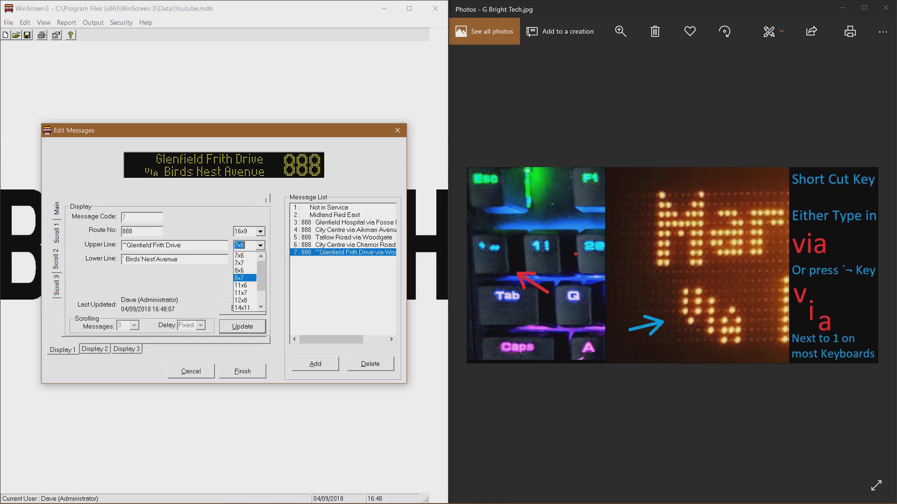
{"action": "key", "text": "Return"}
{"action": "key", "text": "Tab"}
{"action": "key", "text": "alt+Down"}
{"action": "key", "text": "Down"}
{"action": "key", "text": "Down"}
{"action": "key", "text": "Up"}
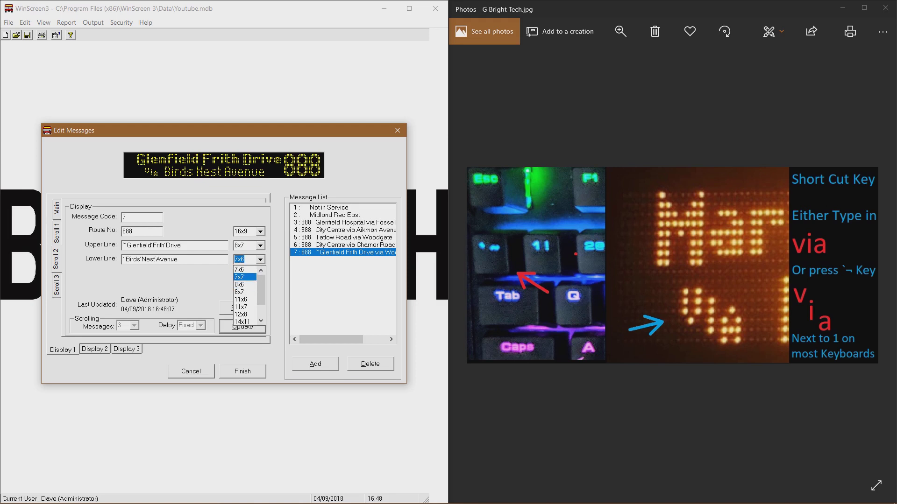
{"action": "key", "text": "Return"}
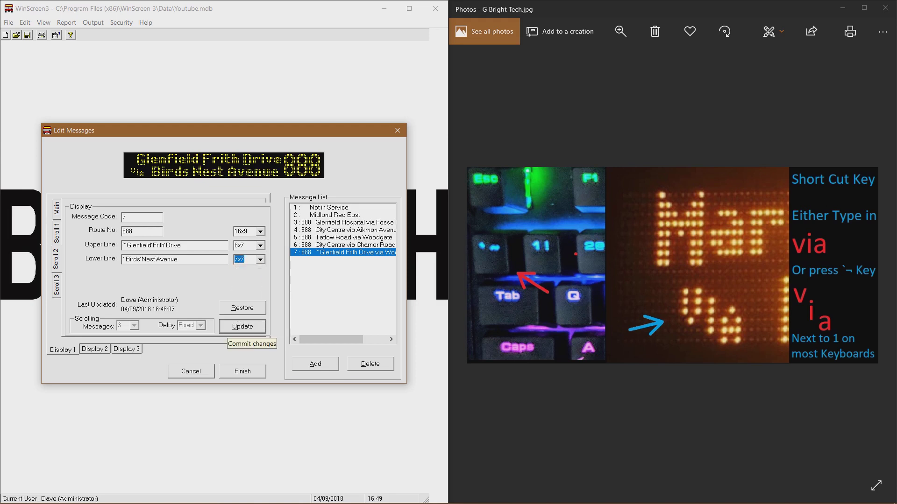
{"action": "left_click", "coordinate": [242, 326]}
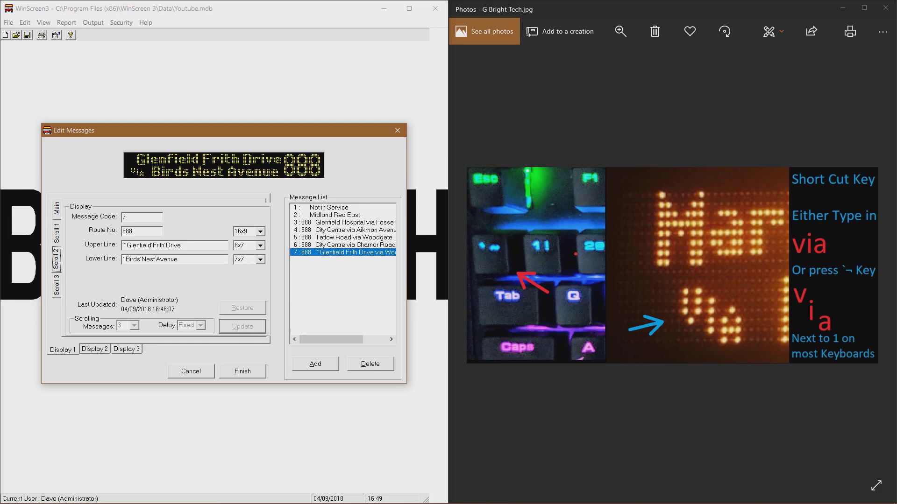
- Open Scroll 3 of message 7 for editing and show the next picture in Photos
{"action": "key", "text": "Right"}
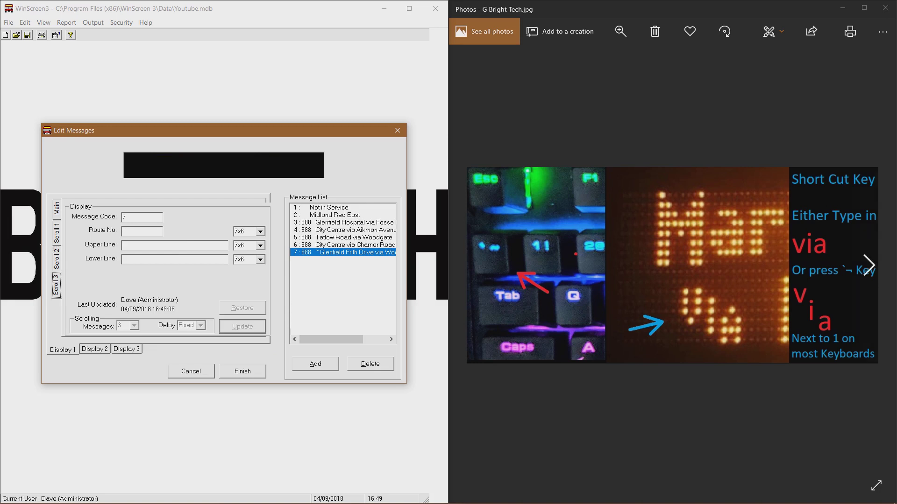
{"action": "left_click", "coordinate": [869, 265]}
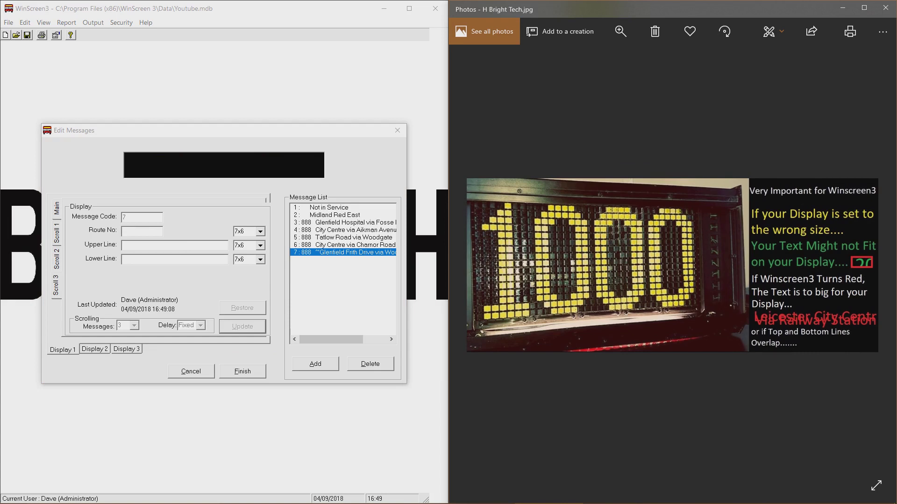
- In WinScreen3, fill Scroll 3 with route number 888, the copied upper line text, and lower line "& Charnor Road"
{"action": "left_click", "coordinate": [139, 232]}
{"action": "type", "text": "888"}
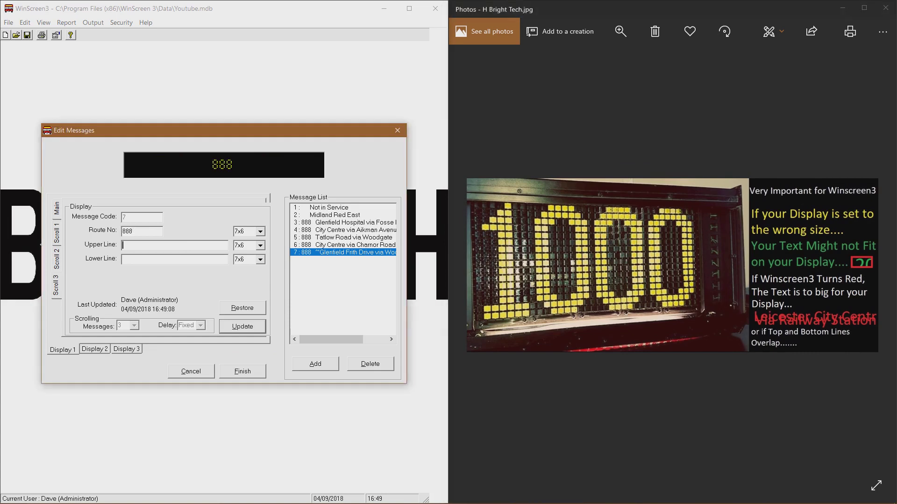
{"action": "right_click", "coordinate": [149, 246]}
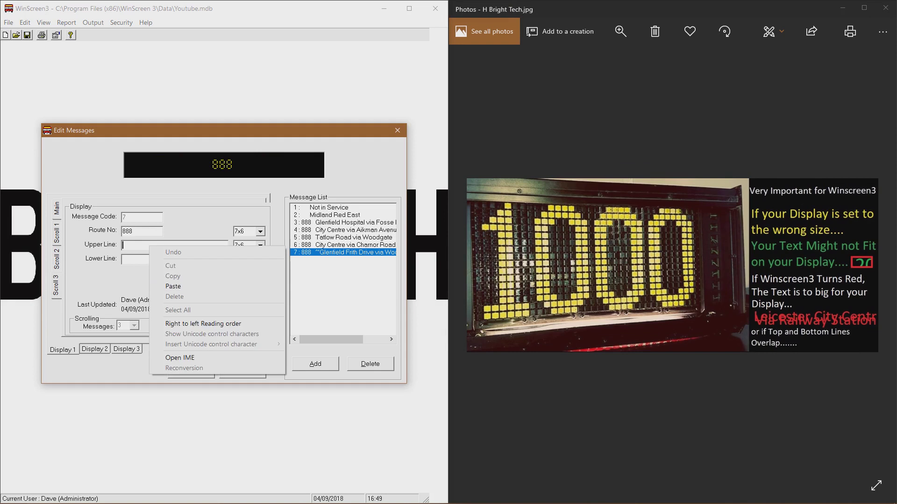
{"action": "left_click", "coordinate": [168, 285]}
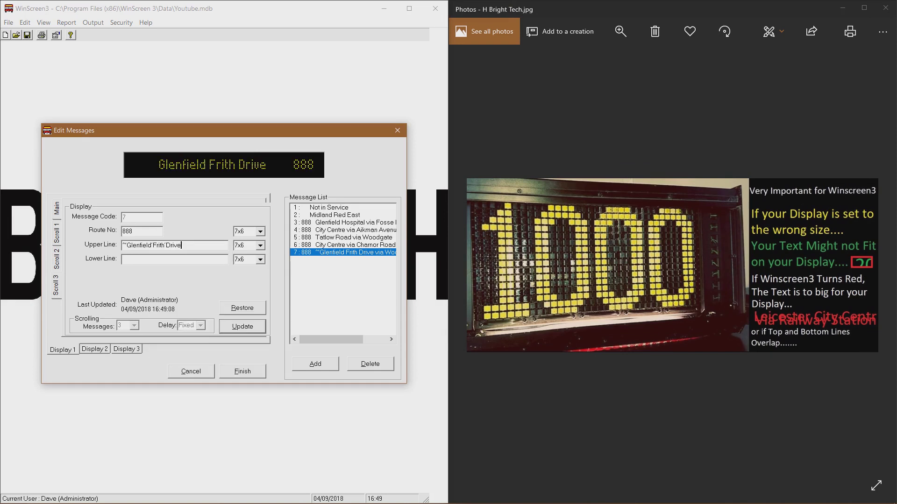
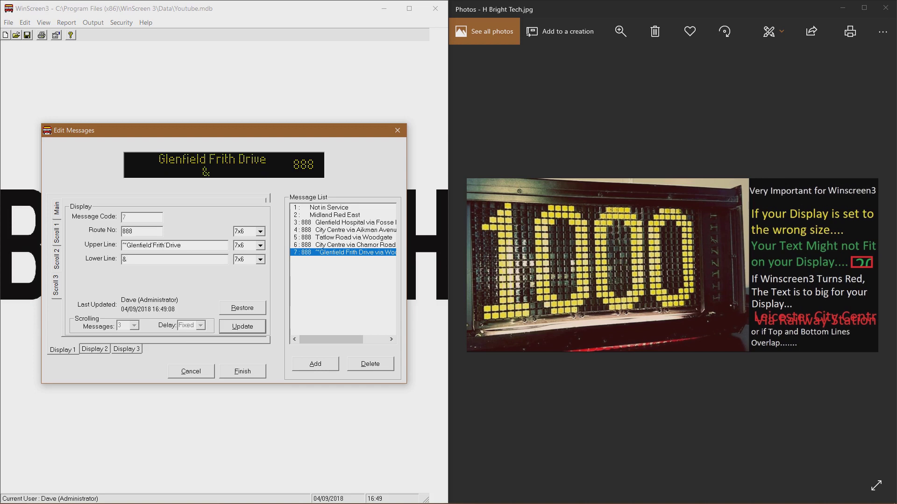
{"action": "type", "text": "Charnor"}
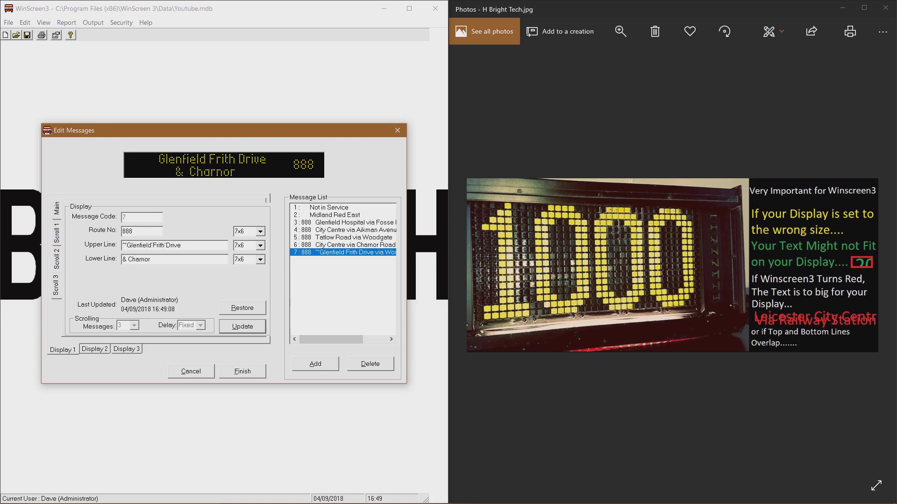
{"action": "type", "text": " Road"}
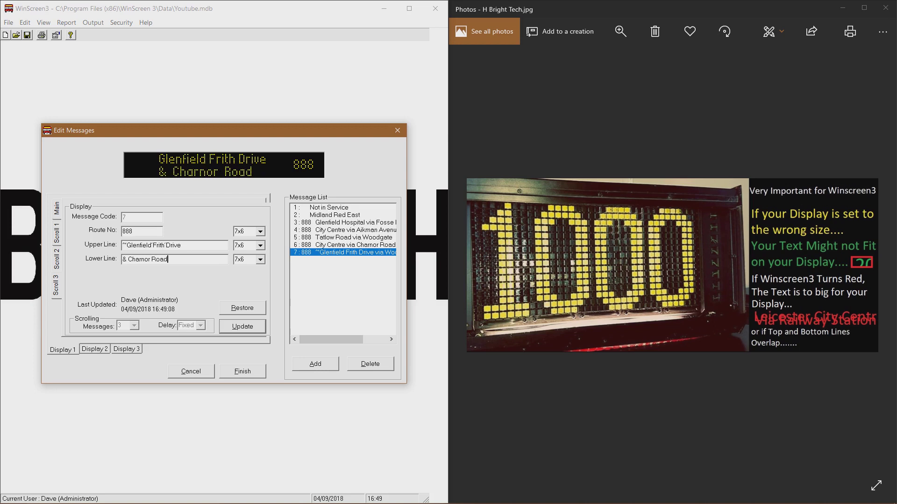
- Set the Scroll 3 route number font to 16x9 and try the 11x6 font on the upper line
{"action": "left_click", "coordinate": [260, 232]}
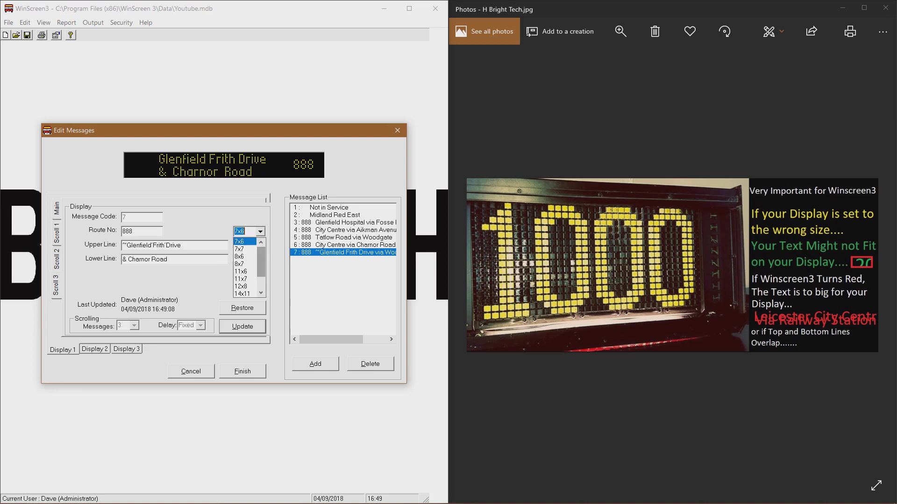
{"action": "scroll", "coordinate": [245, 275], "scroll_direction": "down", "scroll_amount": 1}
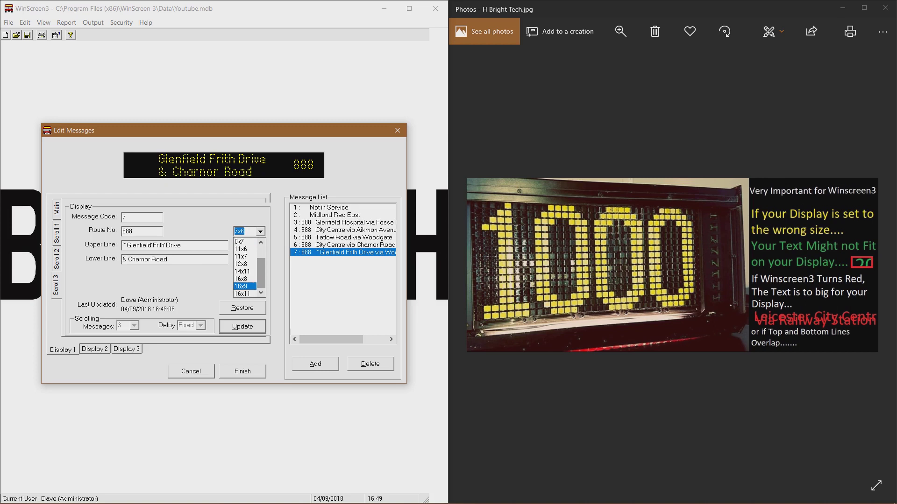
{"action": "left_click", "coordinate": [245, 286]}
{"action": "left_click", "coordinate": [260, 246]}
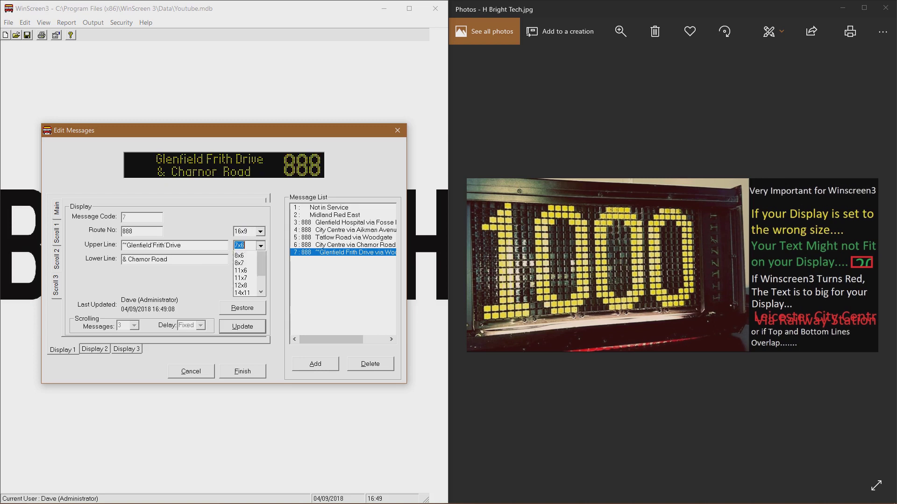
{"action": "left_click", "coordinate": [245, 285]}
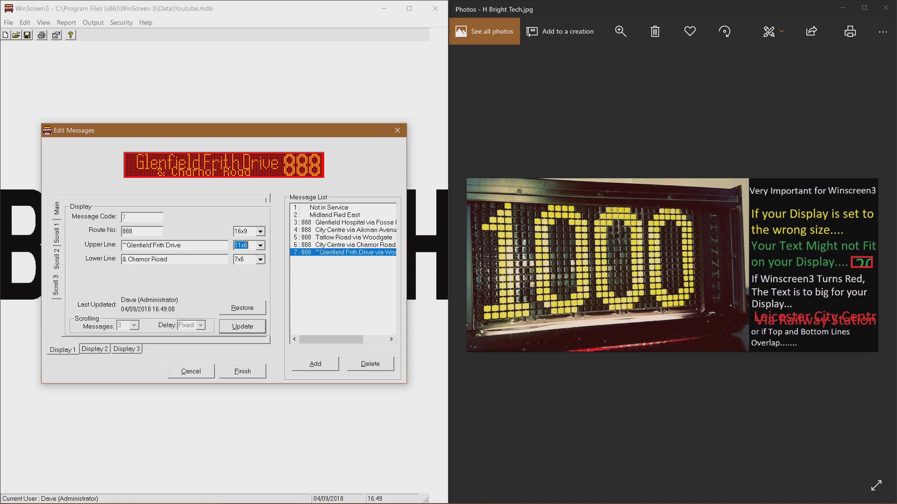
- Set the Scroll 3 fonts to 8x7 for the upper line and 7x7 for the lower line, and commit the changes
{"action": "left_click", "coordinate": [260, 246]}
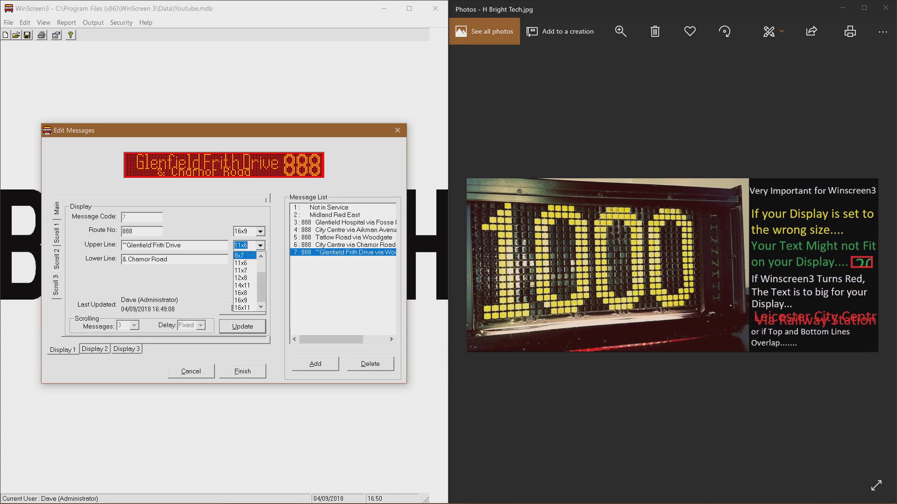
{"action": "left_click", "coordinate": [245, 255]}
{"action": "left_click", "coordinate": [260, 260]}
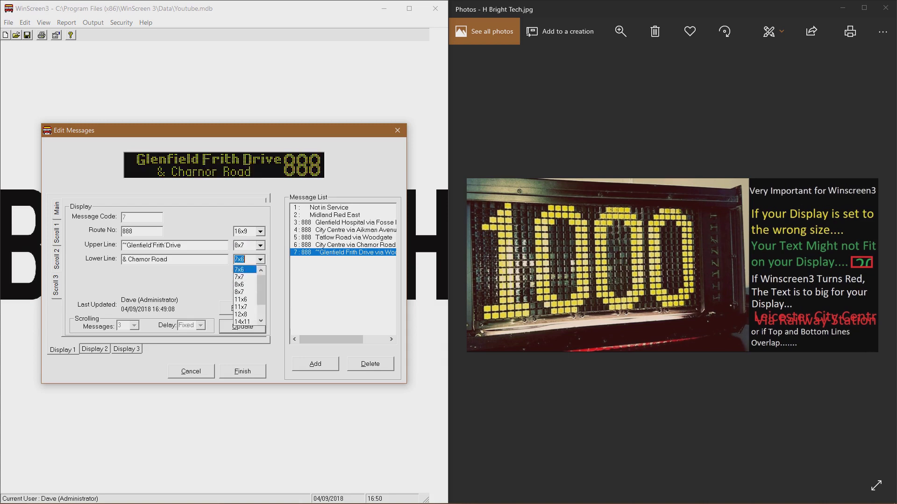
{"action": "left_click", "coordinate": [245, 277]}
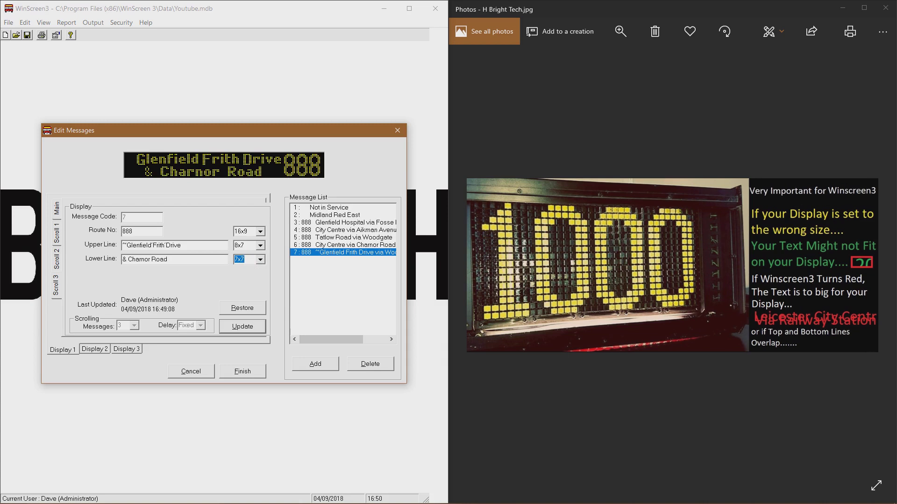
{"action": "left_click", "coordinate": [243, 326]}
- Add message code 8 and give it route number 888 and upper line "Glenfield Square"
{"action": "left_click", "coordinate": [315, 364]}
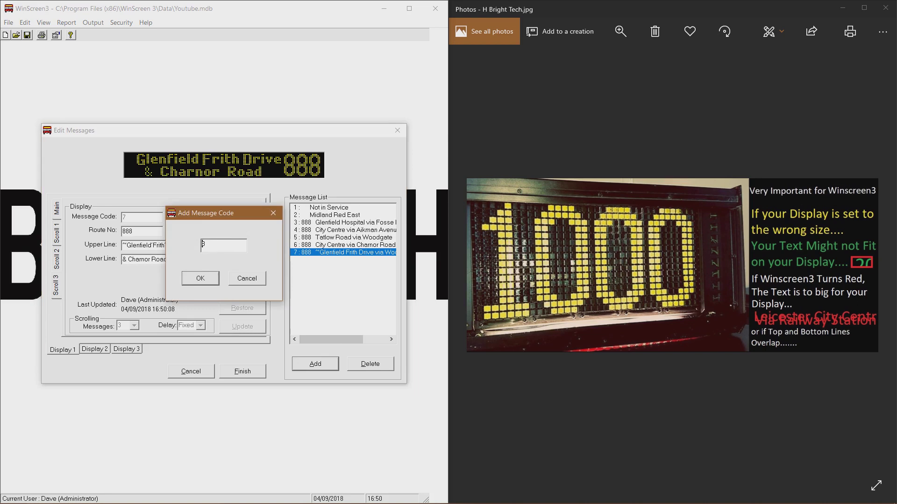
{"action": "key", "text": "Return"}
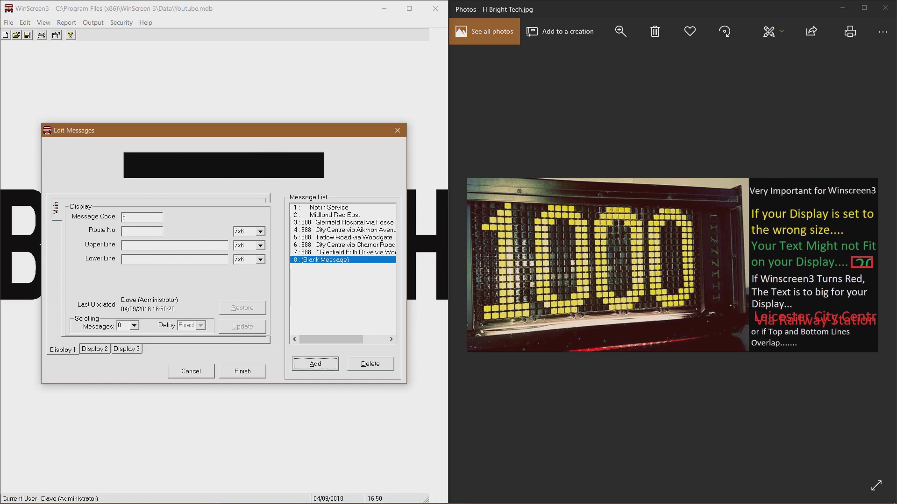
{"action": "left_click", "coordinate": [123, 231]}
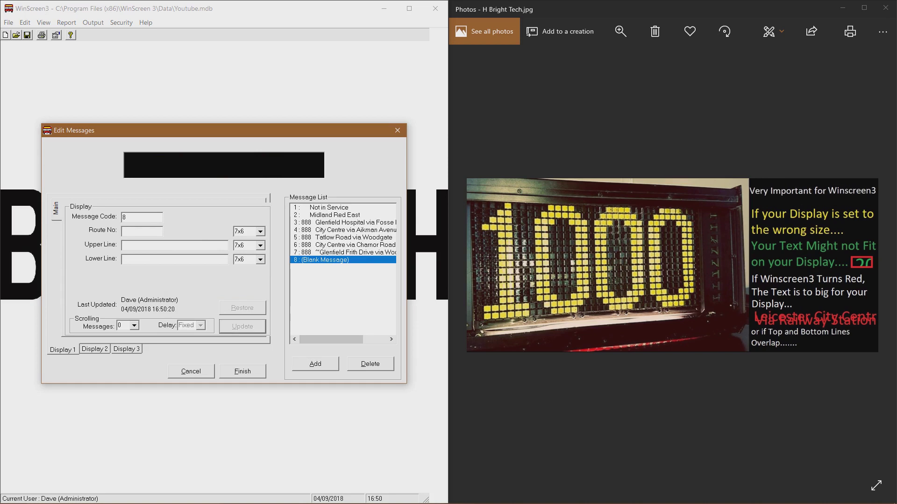
{"action": "type", "text": "888"}
{"action": "left_click", "coordinate": [123, 245]}
{"action": "type", "text": "G"}
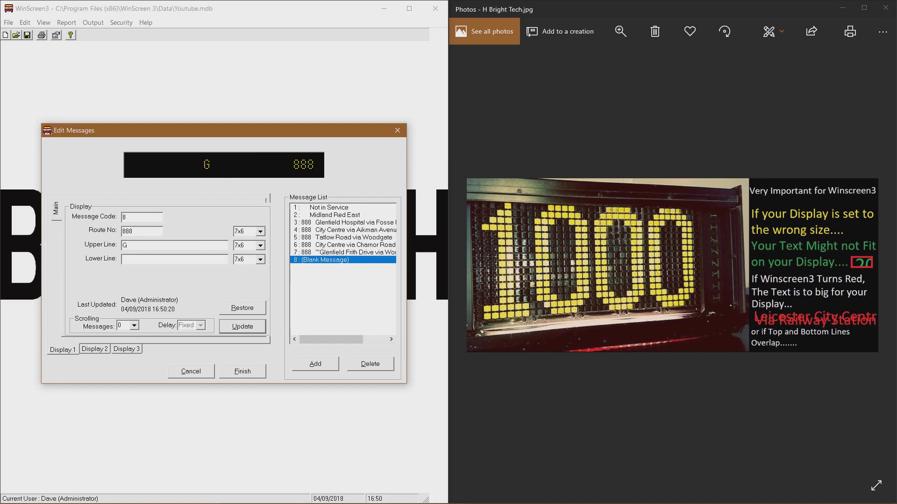
{"action": "type", "text": "lenfield Square"}
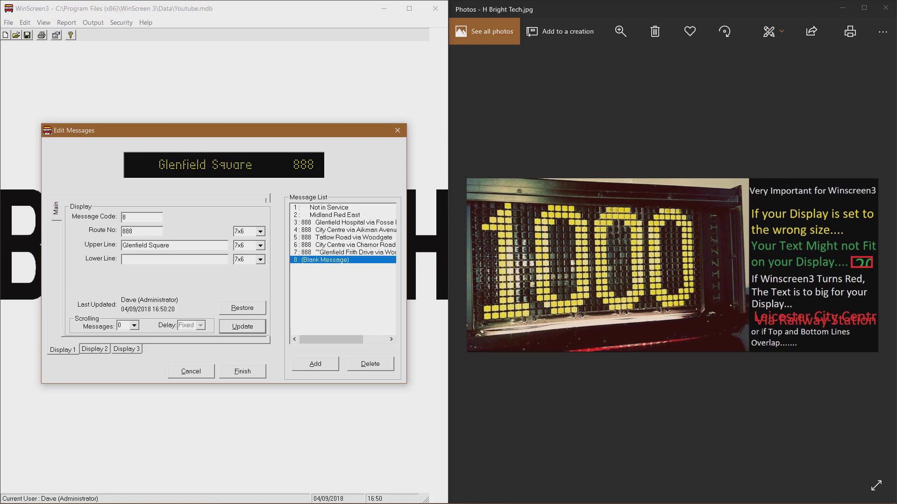
- Copy the whole upper line text of message 8
{"action": "key", "text": "shift+Left"}
{"action": "key", "text": "shift+Left"}
{"action": "key", "text": "shift+Left"}
{"action": "key", "text": "shift+Left"}
{"action": "key", "text": "shift+Left"}
{"action": "key", "text": "shift+Left"}
{"action": "key", "text": "shift+Left"}
{"action": "key", "text": "shift+Left"}
{"action": "key", "text": "shift+Left"}
{"action": "key", "text": "shift+Left"}
{"action": "key", "text": "shift+Left"}
{"action": "key", "text": "shift+Left"}
{"action": "key", "text": "shift+Left"}
{"action": "key", "text": "shift+Left"}
{"action": "key", "text": "shift+Left"}
{"action": "key", "text": "shift+Left"}
{"action": "right_click", "coordinate": [130, 246]}
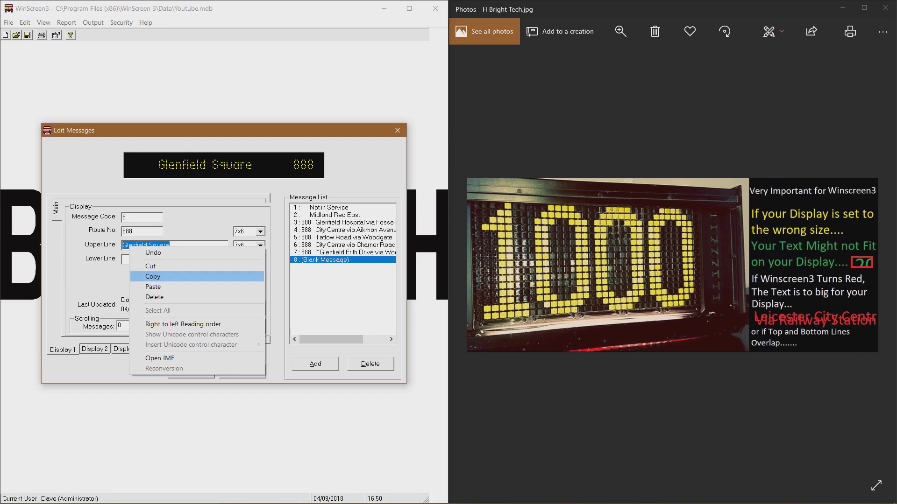
{"action": "key", "text": "Return"}
- Enter the lower line of message 8 as "` woodgate", using the backtick for the VIA symbol
{"action": "left_click", "coordinate": [123, 259]}
{"action": "type", "text": "`"}
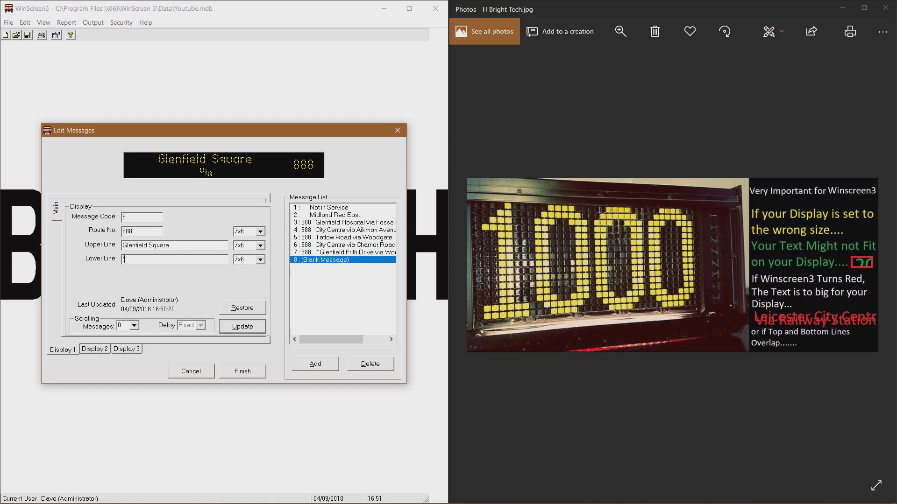
{"action": "type", "text": "woodgate"}
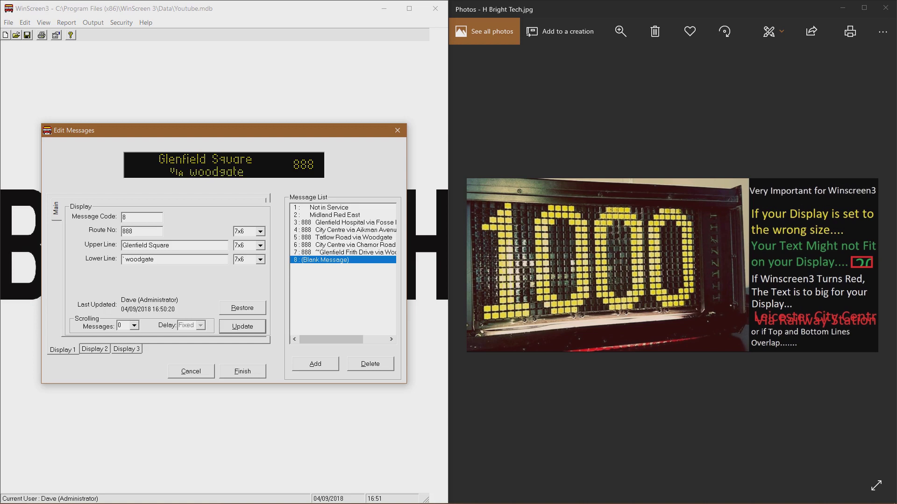
- Set message 8's fonts to 16x9 for the route number, 8x7 for the upper line and 7x7 for the lower line, and commit the changes
{"action": "left_click", "coordinate": [260, 232]}
{"action": "left_click_drag", "start_coordinate": [261, 264], "coordinate": [261, 281]}
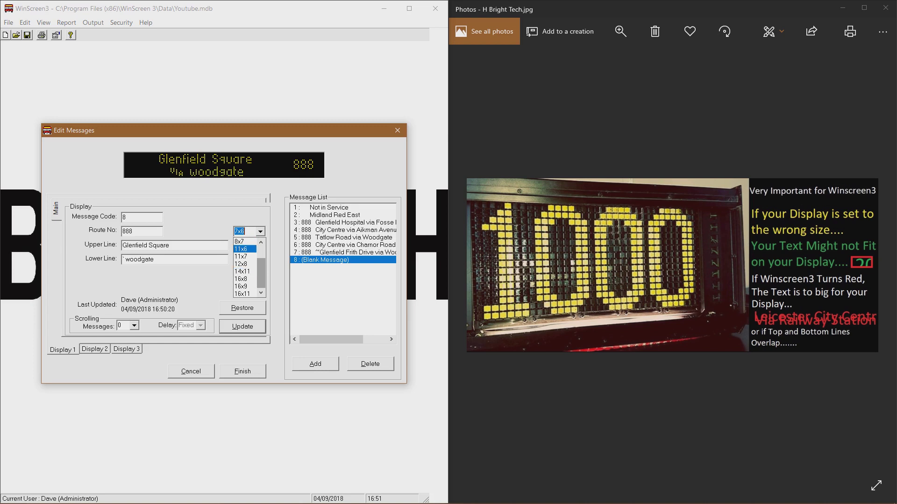
{"action": "left_click", "coordinate": [242, 287]}
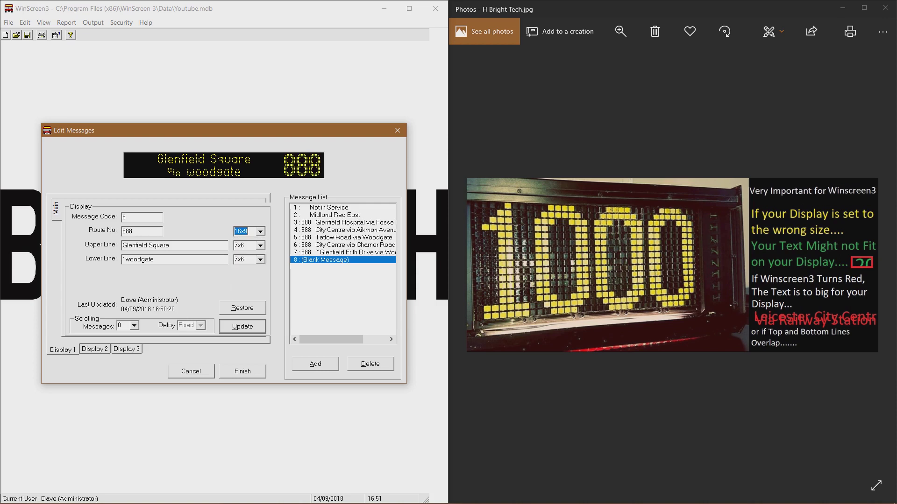
{"action": "left_click", "coordinate": [260, 246]}
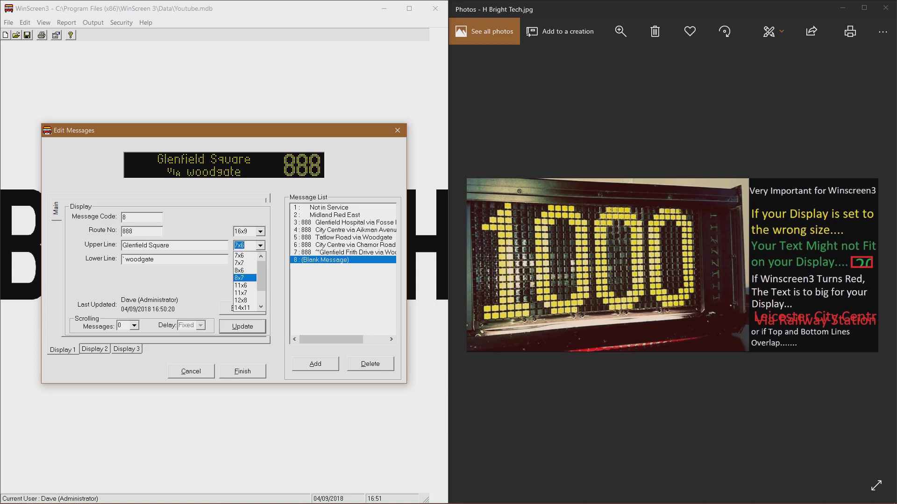
{"action": "left_click", "coordinate": [243, 278]}
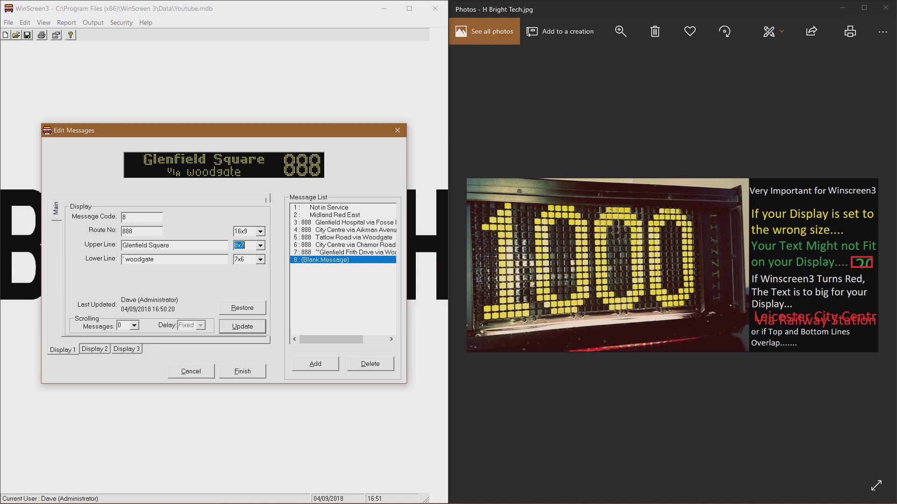
{"action": "left_click", "coordinate": [260, 260]}
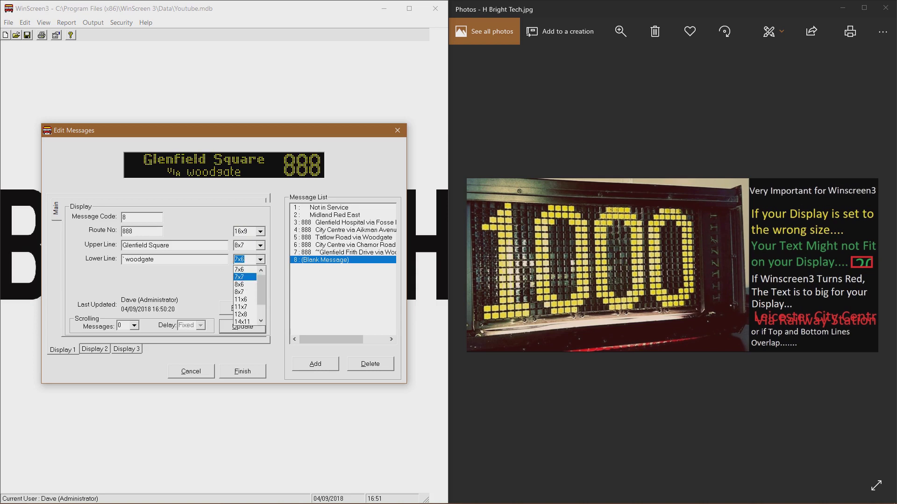
{"action": "left_click", "coordinate": [244, 277]}
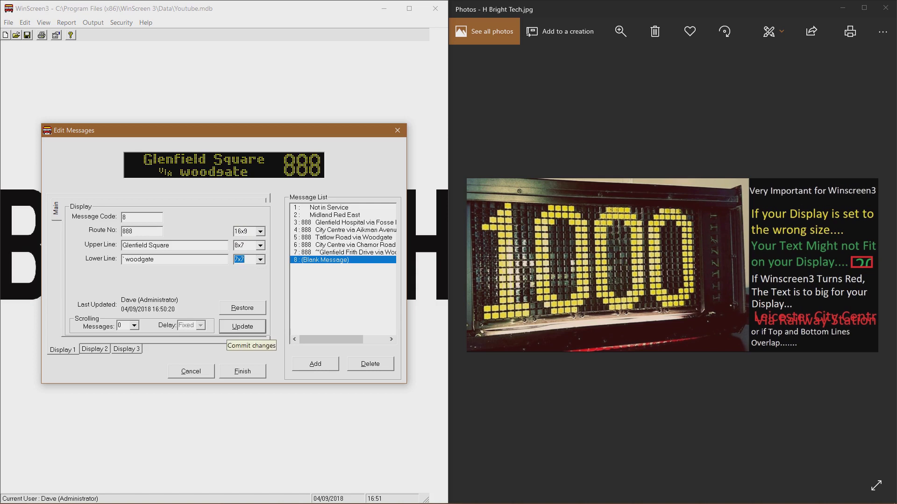
{"action": "left_click", "coordinate": [242, 327]}
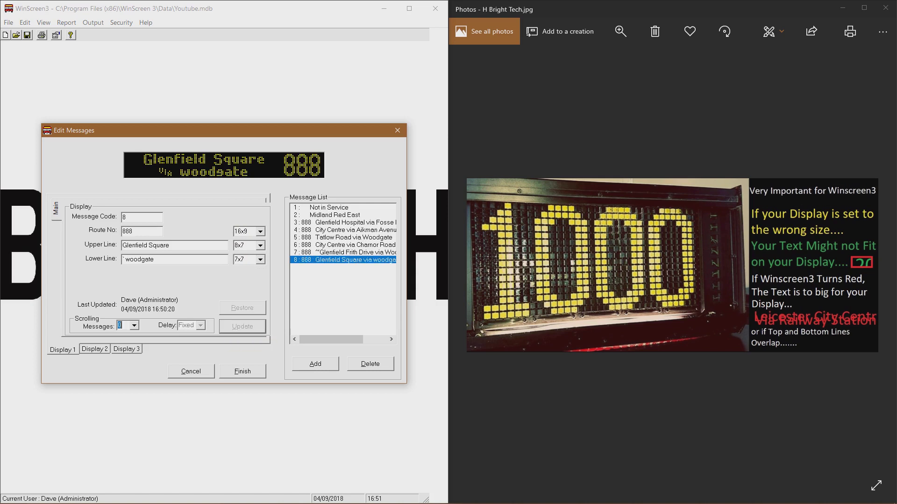
- Set the number of scrolling messages for message 8 to 4 and open Scroll 1
{"action": "left_click", "coordinate": [134, 325]}
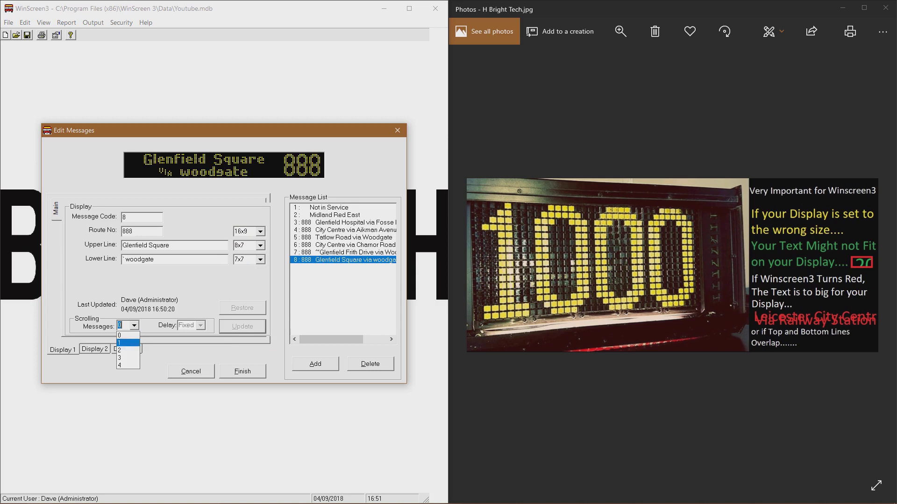
{"action": "key", "text": "Return"}
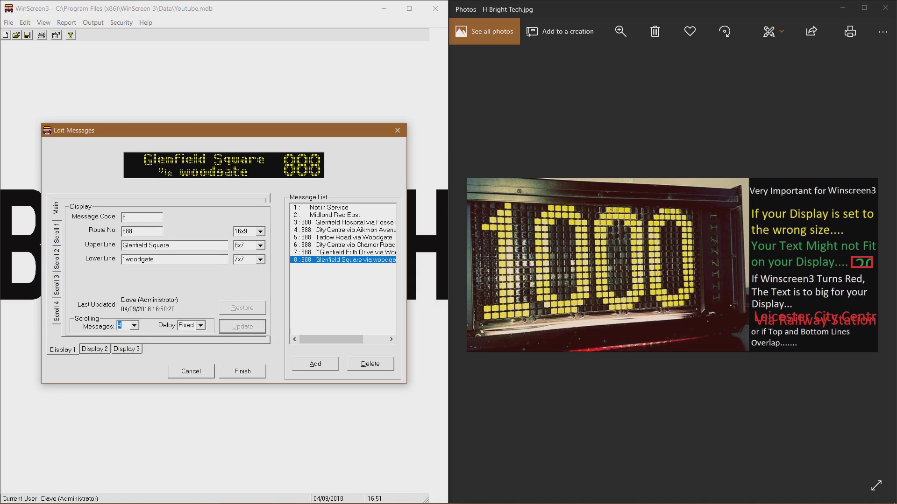
{"action": "left_click", "coordinate": [56, 234]}
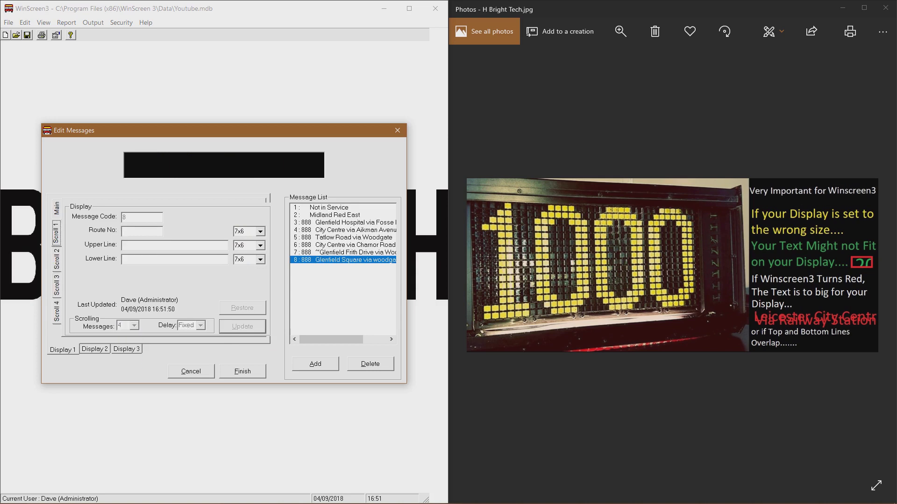
- Give Scroll 1 route number 888, the copied upper line "Glenfield Square" and the lower line "` Stephenson Drive"
{"action": "left_click", "coordinate": [141, 231]}
{"action": "type", "text": "888"}
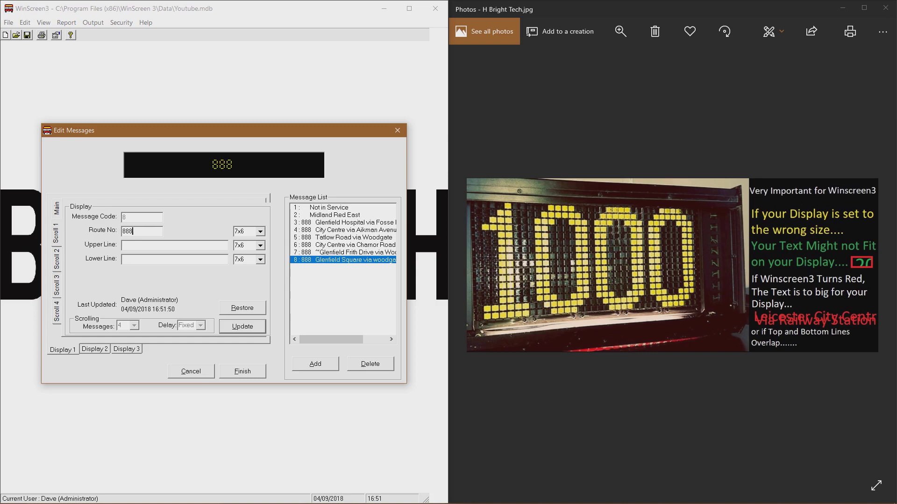
{"action": "right_click", "coordinate": [152, 246]}
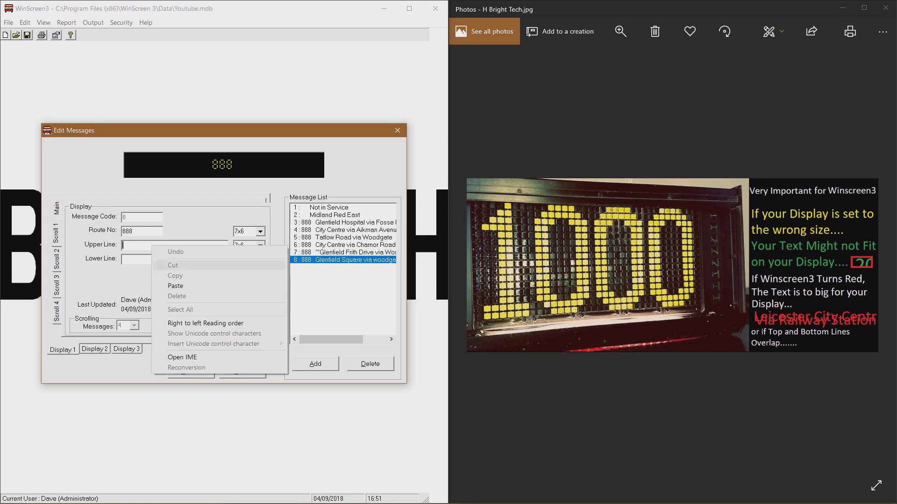
{"action": "left_click", "coordinate": [173, 286]}
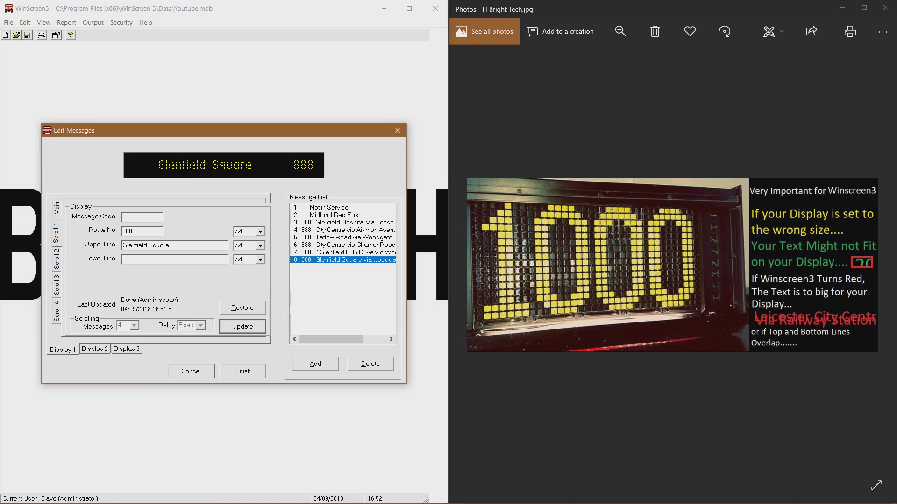
{"action": "type", "text": "'"}
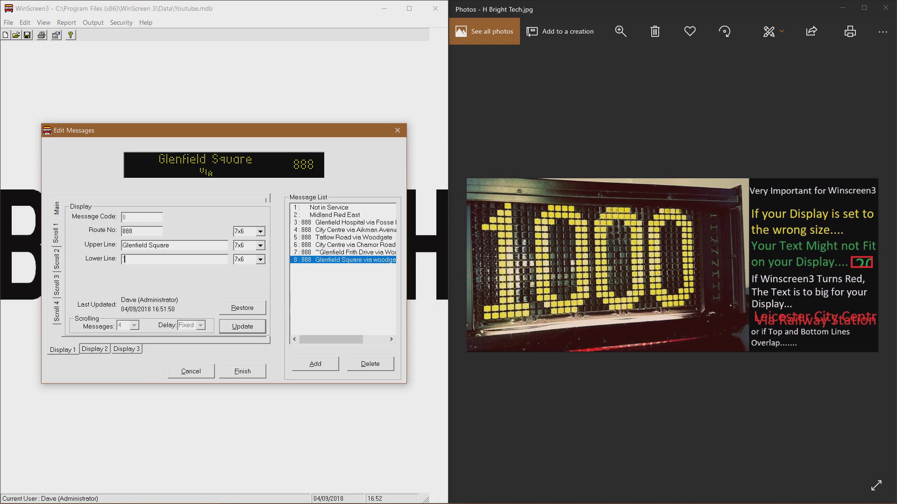
{"action": "type", "text": "Stephenson"}
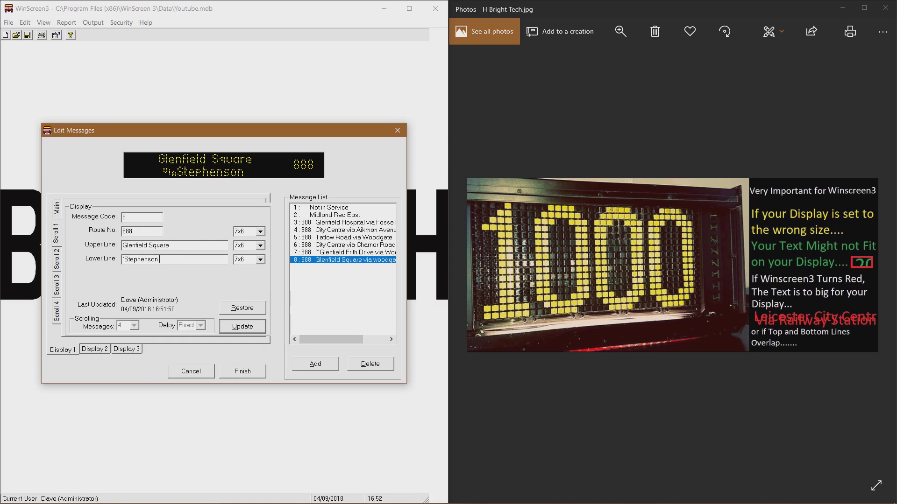
{"action": "type", "text": " Drive"}
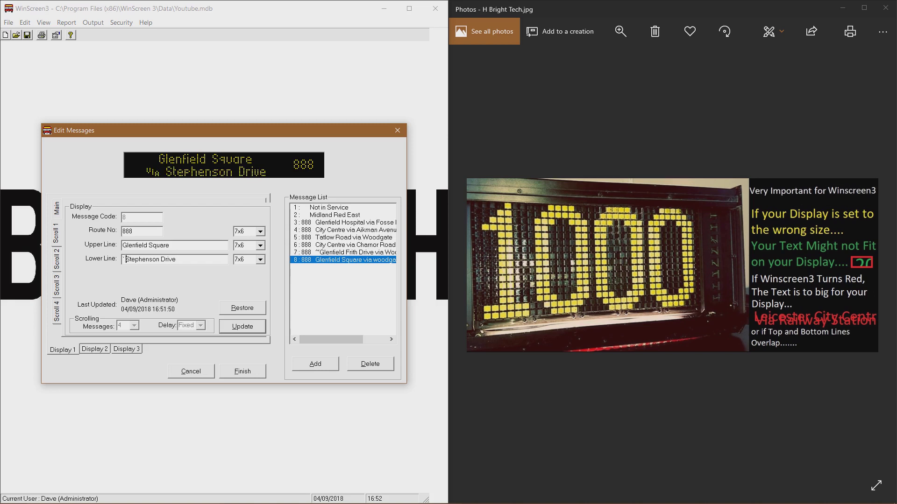
- Set the Scroll 1 fonts to 16x9 for the route number, 8x7 upper and 7x7 lower, and commit the changes
{"action": "left_click", "coordinate": [260, 231]}
{"action": "scroll", "coordinate": [248, 266], "scroll_direction": "down", "scroll_amount": 2}
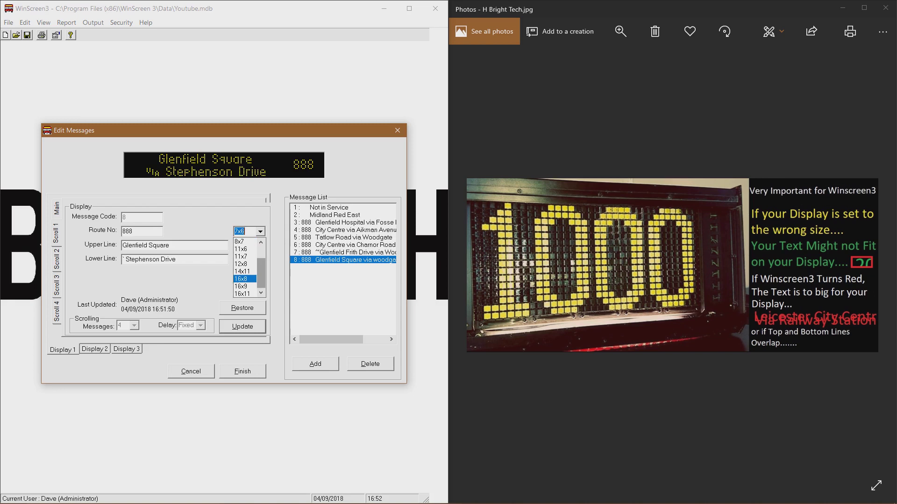
{"action": "left_click", "coordinate": [242, 286]}
{"action": "left_click", "coordinate": [260, 245]}
{"action": "key", "text": "Down"}
{"action": "key", "text": "Return"}
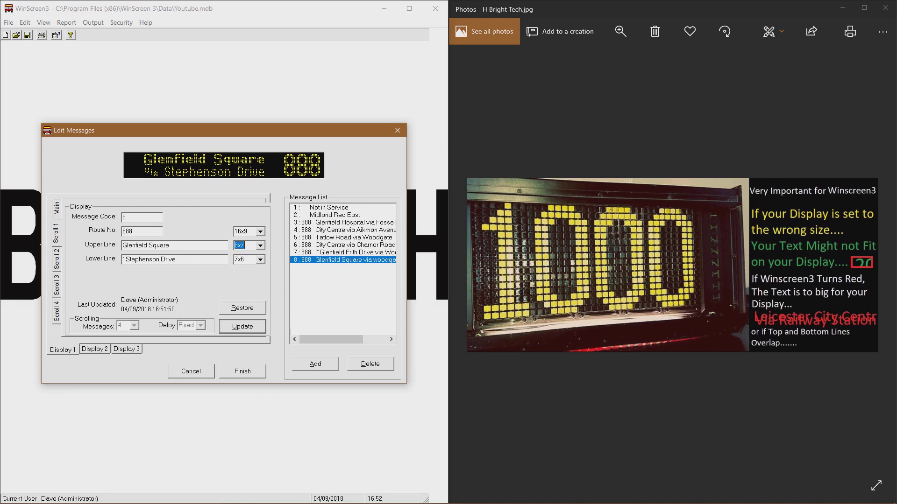
{"action": "left_click", "coordinate": [260, 260]}
{"action": "key", "text": "Return"}
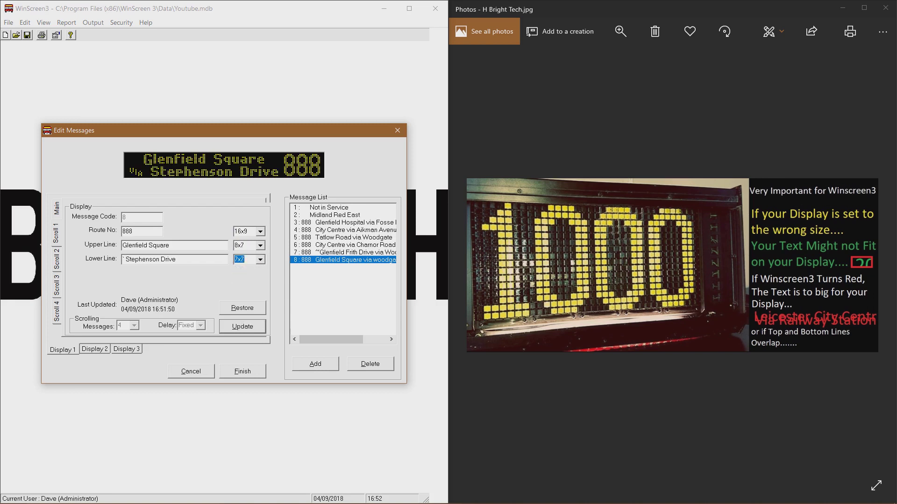
{"action": "key", "text": "Return"}
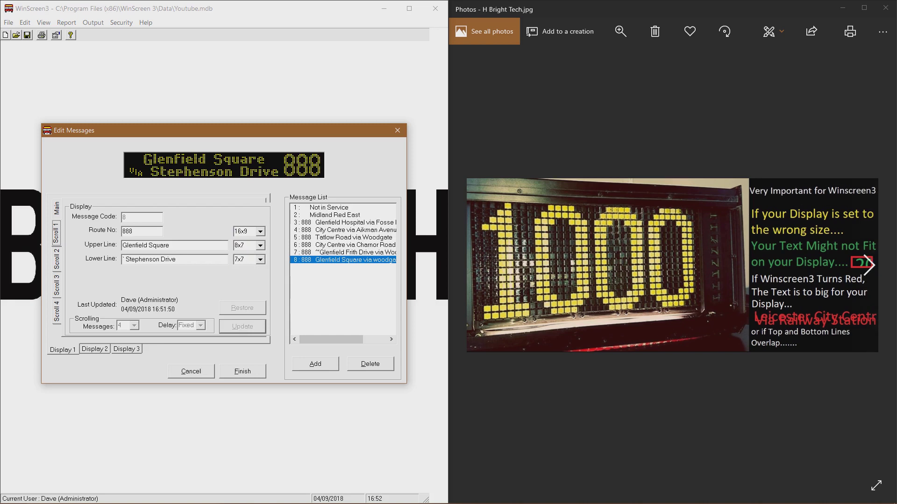
- Show the next image in Photos, and go to the empty route number of Scroll 2 in WinScreen3
{"action": "left_click", "coordinate": [871, 265]}
{"action": "left_click", "coordinate": [869, 265]}
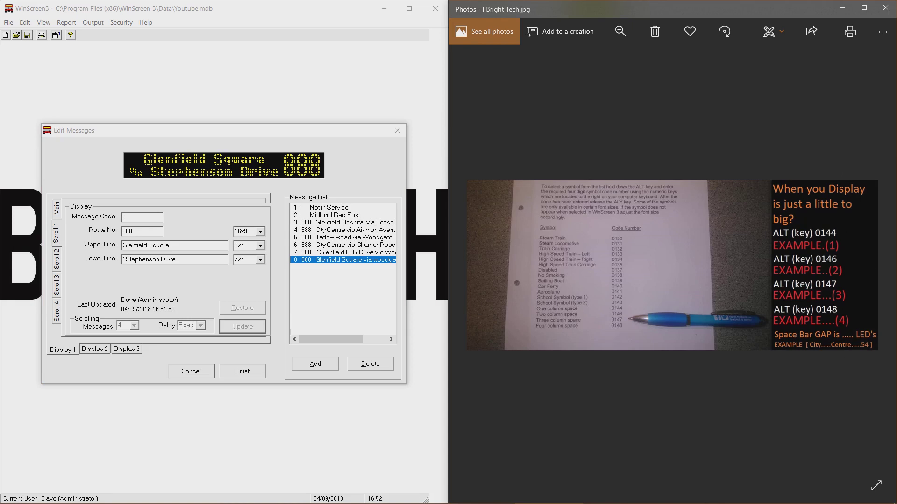
{"action": "left_click", "coordinate": [56, 260]}
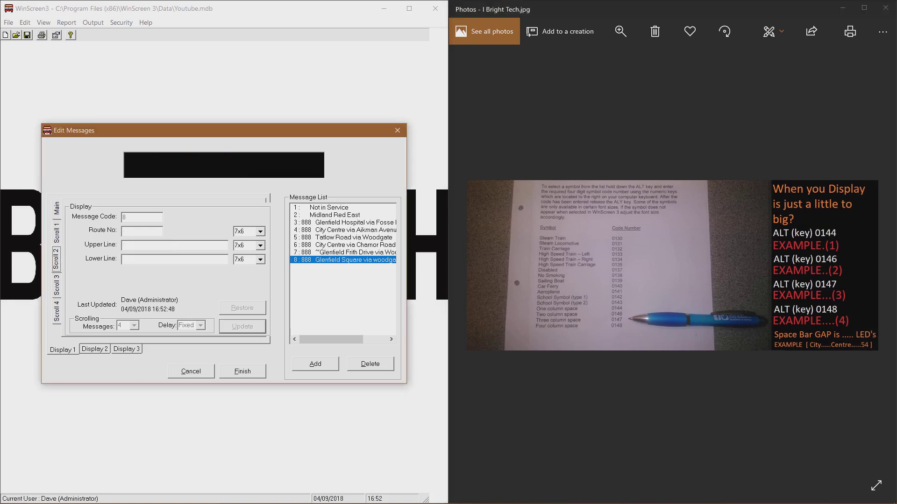
{"action": "left_click", "coordinate": [135, 231]}
{"action": "right_click", "coordinate": [135, 232]}
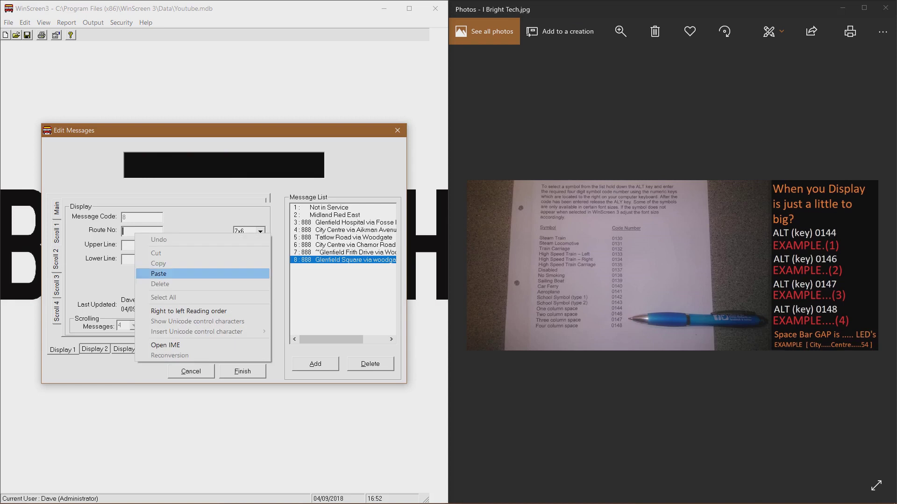
{"action": "left_click", "coordinate": [158, 274]}
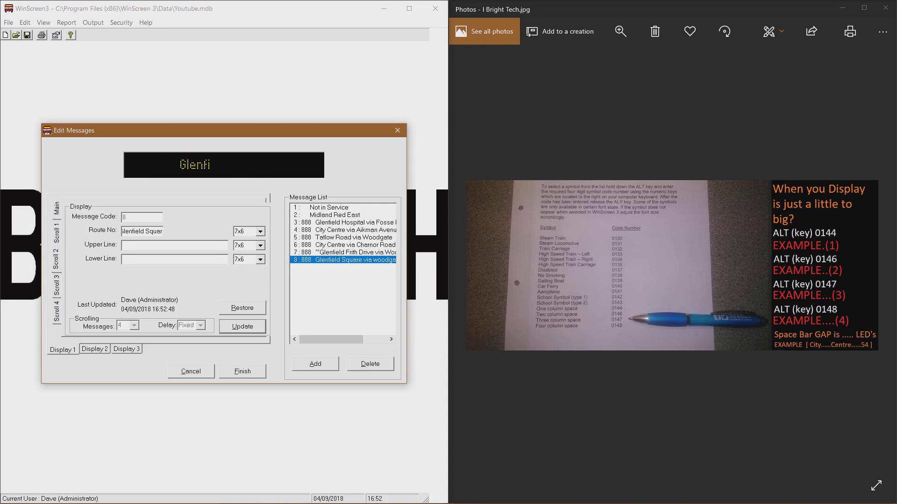
{"action": "key", "text": "BackSpace"}
{"action": "key", "text": "BackSpace"}
{"action": "key", "text": "BackSpace"}
{"action": "key", "text": "BackSpace"}
{"action": "key", "text": "BackSpace"}
{"action": "key", "text": "BackSpace"}
{"action": "key", "text": "BackSpace"}
{"action": "key", "text": "BackSpace"}
{"action": "key", "text": "BackSpace"}
{"action": "key", "text": "BackSpace"}
{"action": "key", "text": "BackSpace"}
{"action": "key", "text": "BackSpace"}
{"action": "key", "text": "BackSpace"}
{"action": "key", "text": "BackSpace"}
{"action": "key", "text": "BackSpace"}
{"action": "key", "text": "BackSpace"}
- Give Scroll 2 route number 888, the copied upper line "Glenfield Square" and the lower line "` Aikman Avenue"
{"action": "type", "text": "888"}
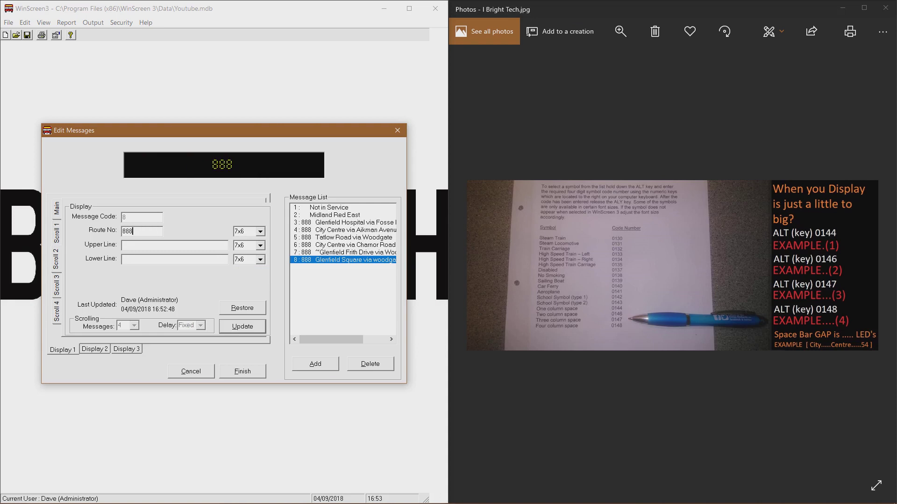
{"action": "right_click", "coordinate": [150, 245]}
{"action": "left_click", "coordinate": [158, 288]}
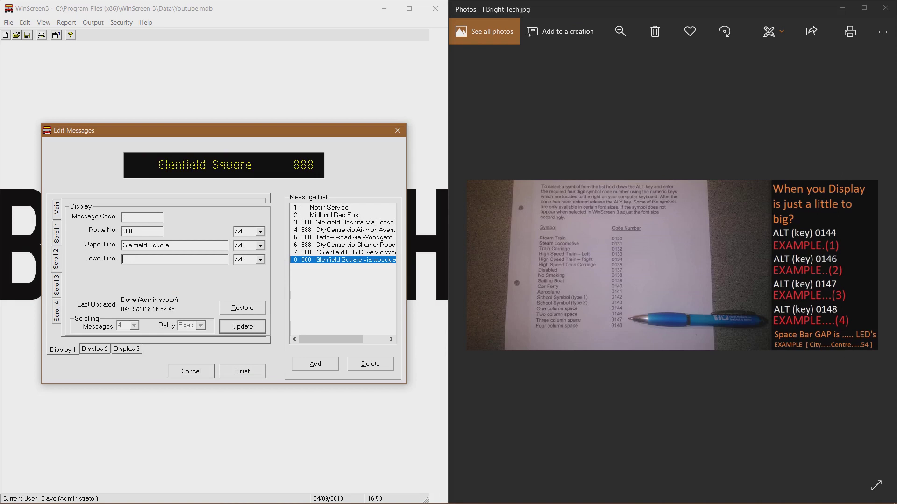
{"action": "type", "text": "‘"}
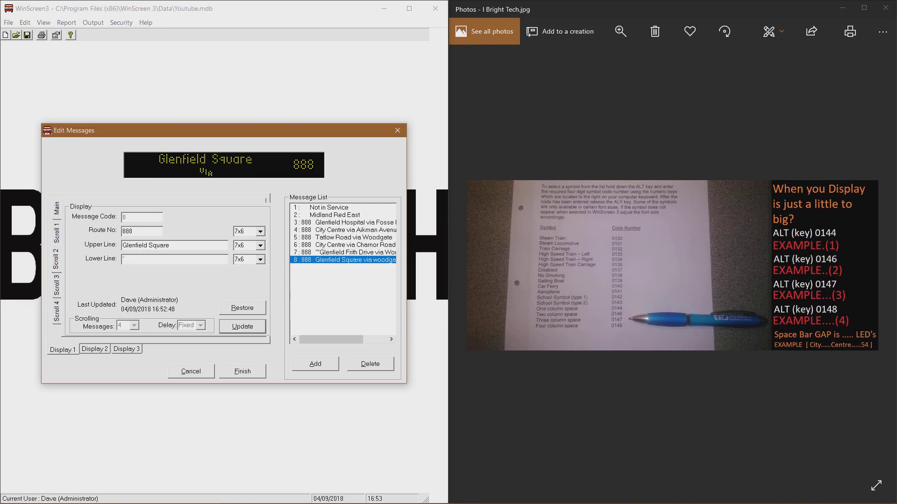
{"action": "type", "text": "Aikman A"}
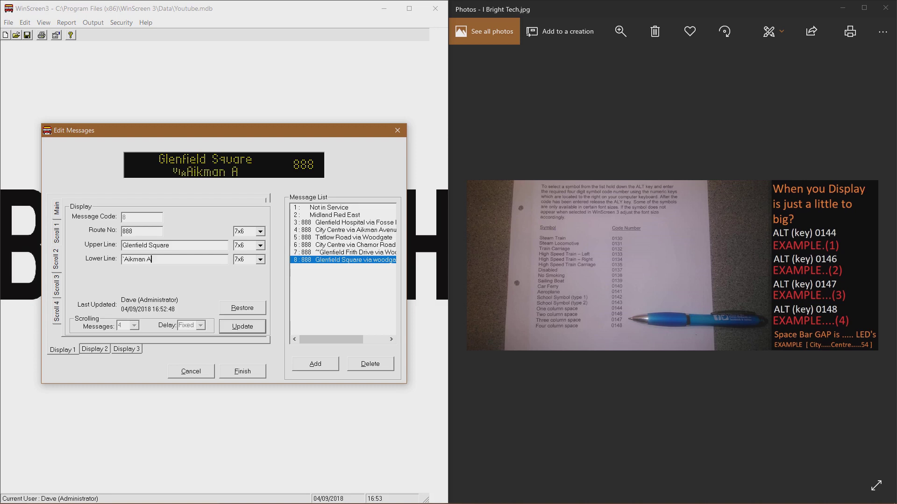
{"action": "type", "text": "venu"}
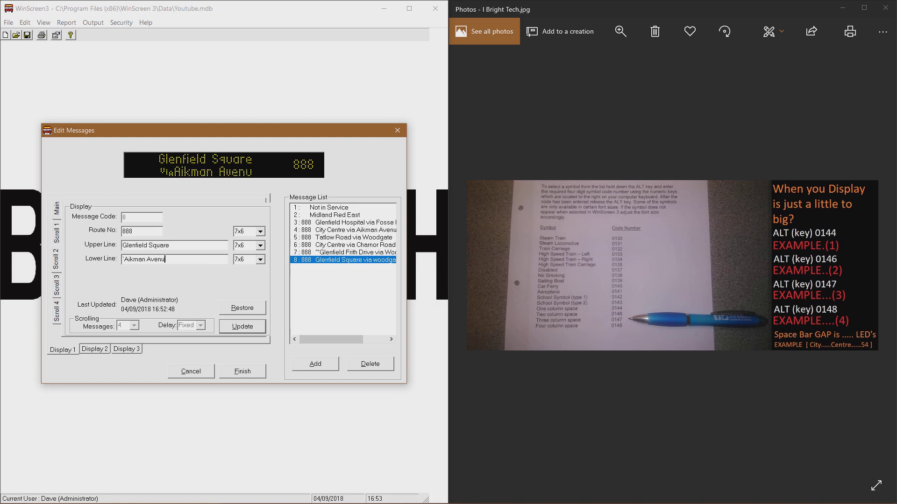
{"action": "type", "text": "e"}
{"action": "left_click", "coordinate": [125, 259]}
- Set the Scroll 2 route number font to 16x9
{"action": "left_click", "coordinate": [261, 231]}
{"action": "key", "text": "Down"}
{"action": "key", "text": "Down"}
{"action": "key", "text": "Down"}
{"action": "key", "text": "Down"}
{"action": "key", "text": "Down"}
{"action": "key", "text": "Down"}
{"action": "key", "text": "Down"}
{"action": "key", "text": "Down"}
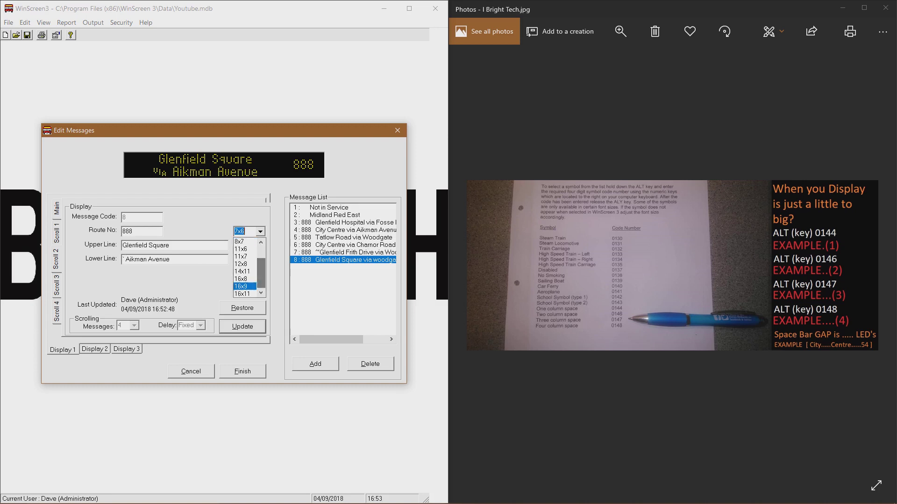
{"action": "key", "text": "Return"}
- Set the Scroll 2 fonts to 8x7 for the upper line and 7x7 for the lower line
{"action": "left_click", "coordinate": [260, 245]}
{"action": "key", "text": "Down"}
{"action": "key", "text": "Down"}
{"action": "key", "text": "Down"}
{"action": "key", "text": "Return"}
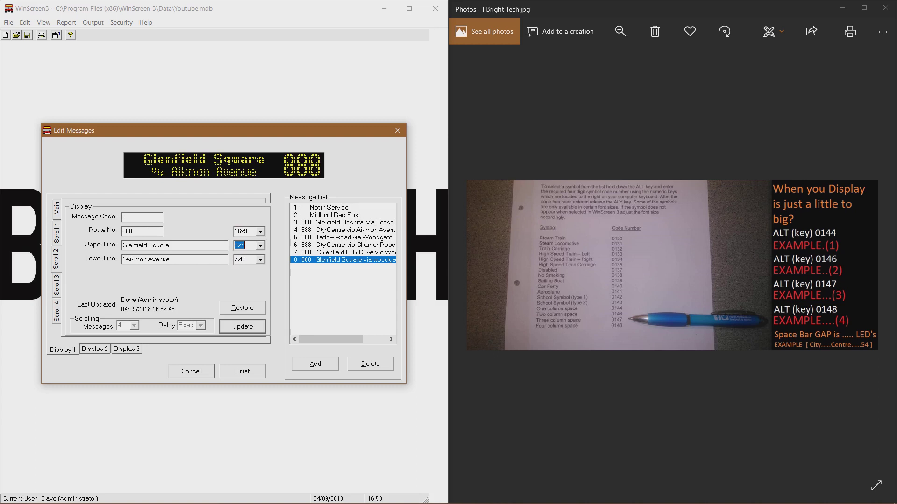
{"action": "left_click", "coordinate": [260, 259]}
{"action": "key", "text": "Down"}
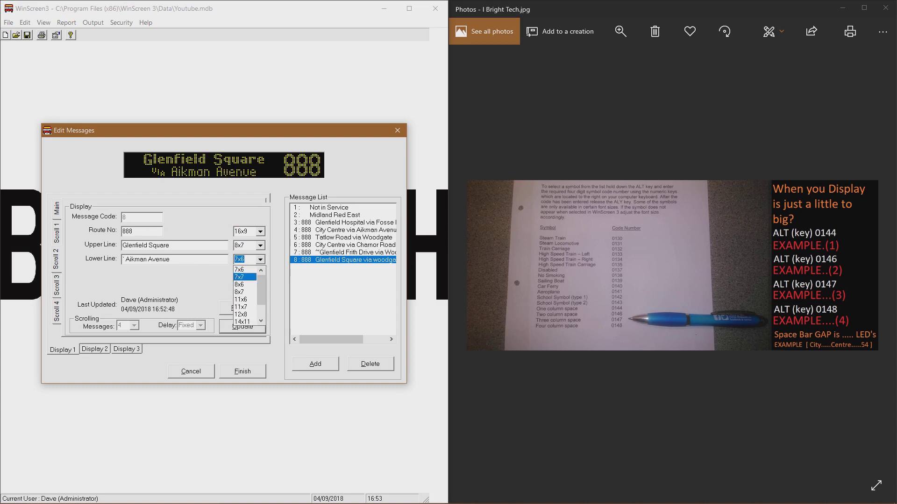
{"action": "key", "text": "Return"}
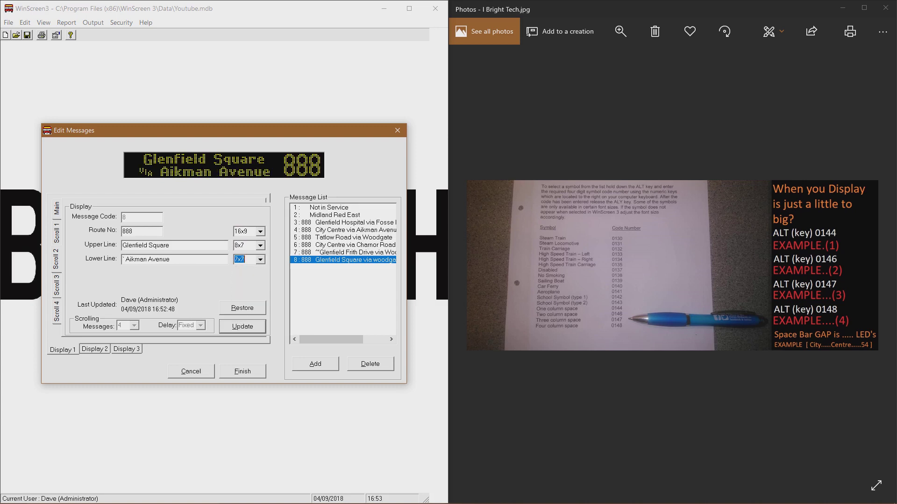
- Commit the Scroll 2 changes, and give Scroll 3 route number 888, the copied upper line "Glenfield Square" and lower line "` Charnor Road"
{"action": "left_click", "coordinate": [243, 327]}
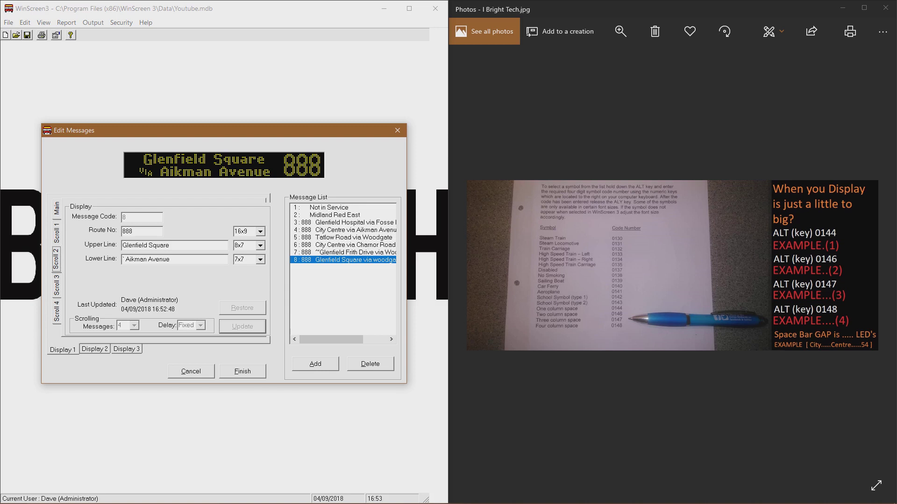
{"action": "left_click", "coordinate": [57, 285]}
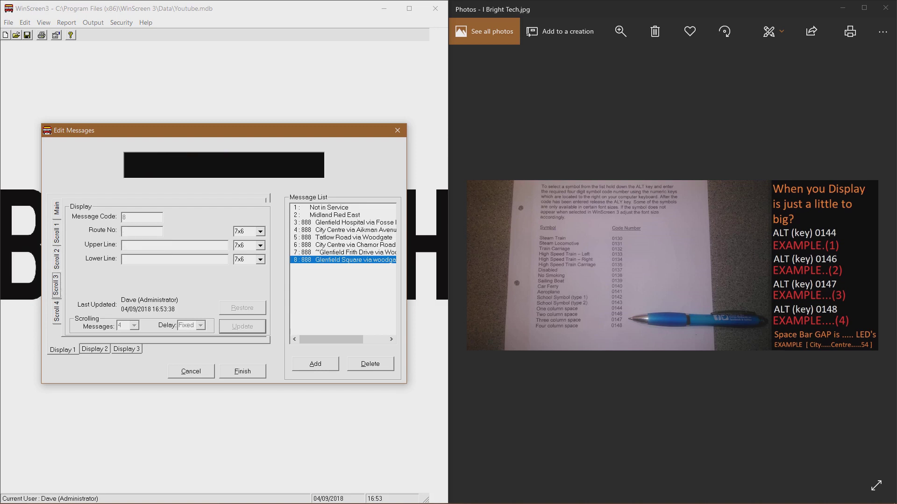
{"action": "left_click", "coordinate": [140, 231]}
{"action": "type", "text": "888"}
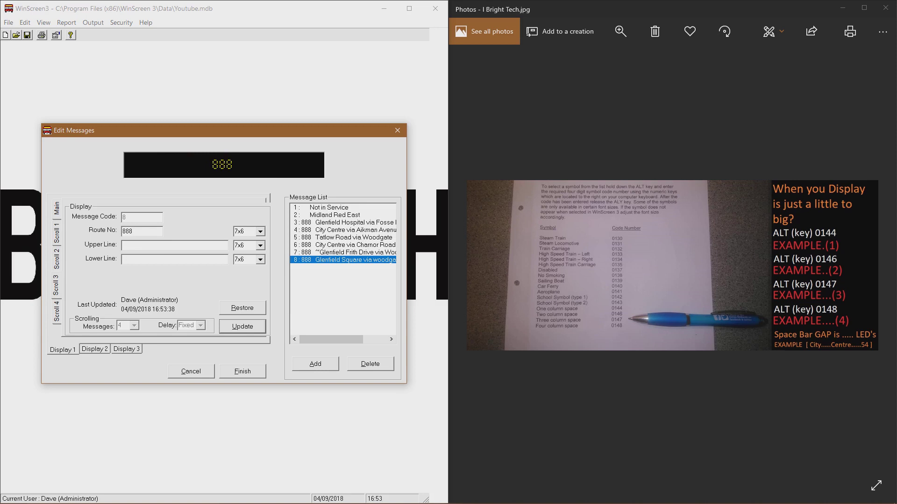
{"action": "right_click", "coordinate": [150, 248]}
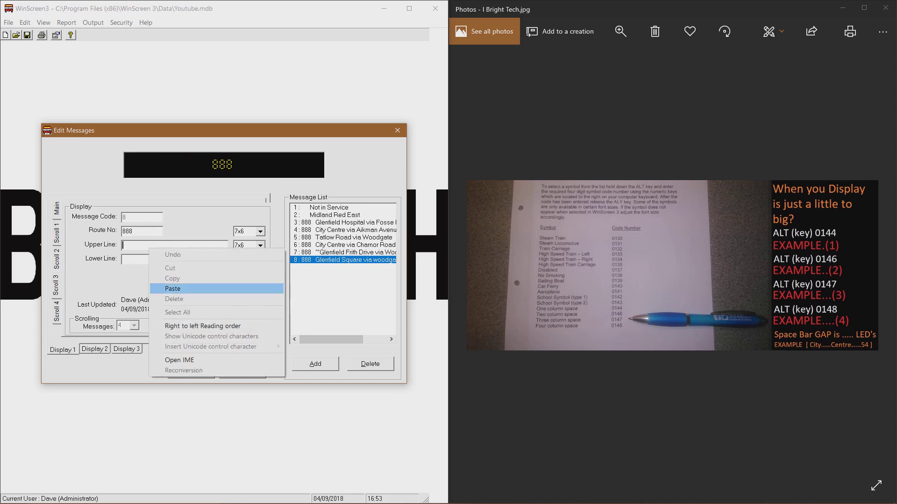
{"action": "left_click", "coordinate": [168, 289]}
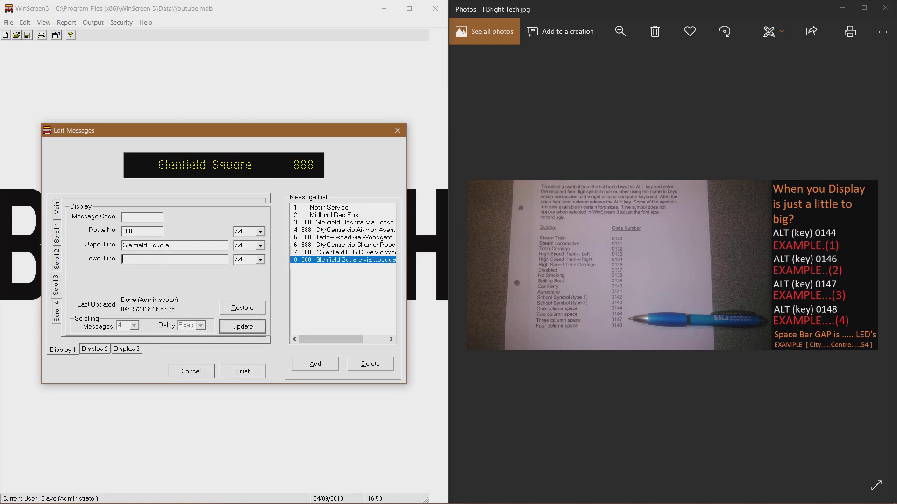
{"action": "key", "text": "Tab"}
{"action": "type", "text": "‘"}
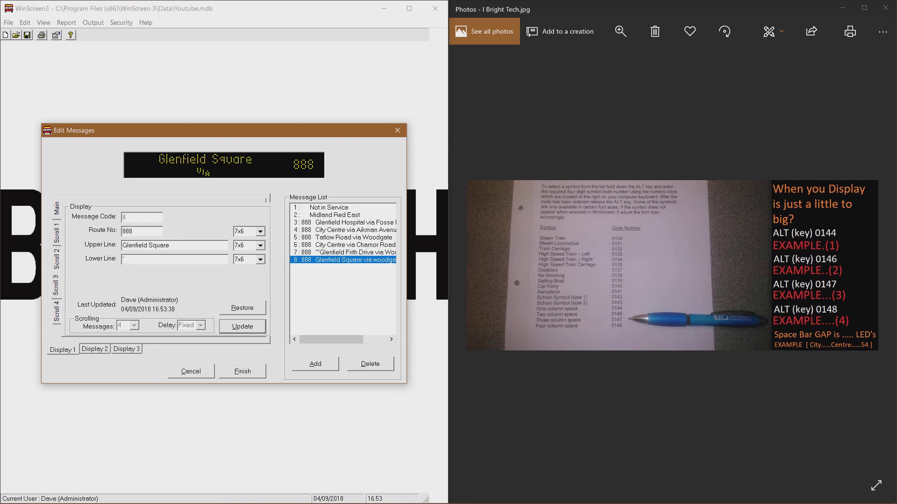
{"action": "type", "text": " Charnor Road"}
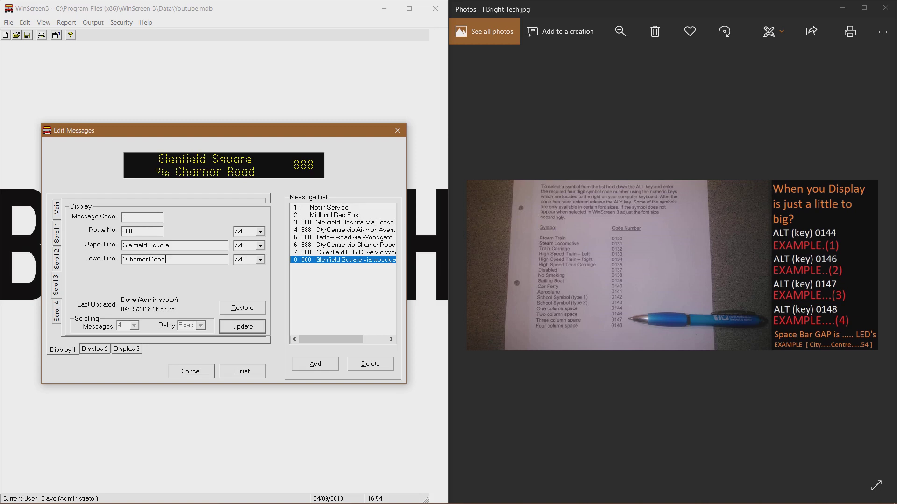
- Set the Scroll 3 fonts to 16x9 for the route number, 8x7 for the upper line and 7x7 for the lower line, and commit
{"action": "left_click", "coordinate": [260, 232]}
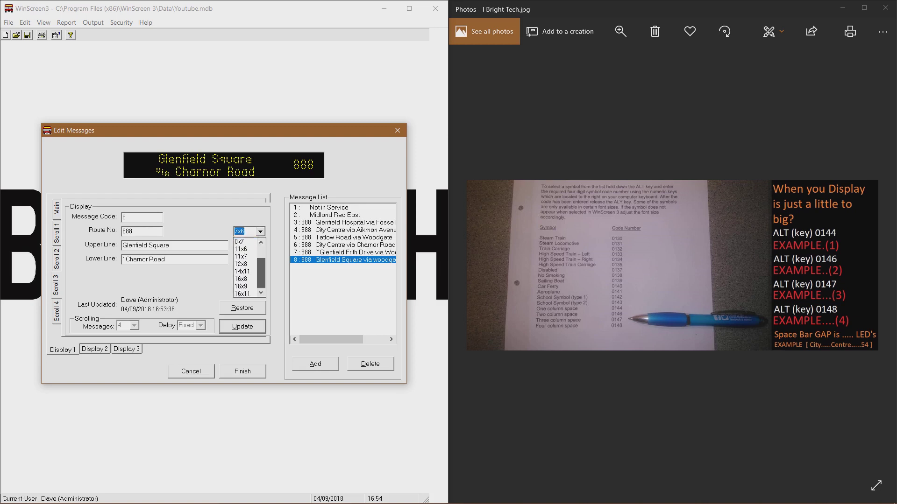
{"action": "key", "text": "Return"}
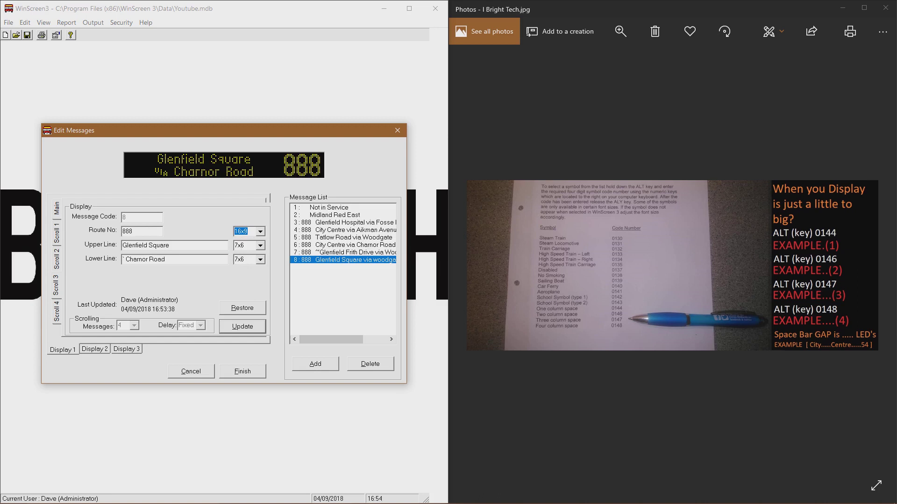
{"action": "left_click", "coordinate": [260, 245]}
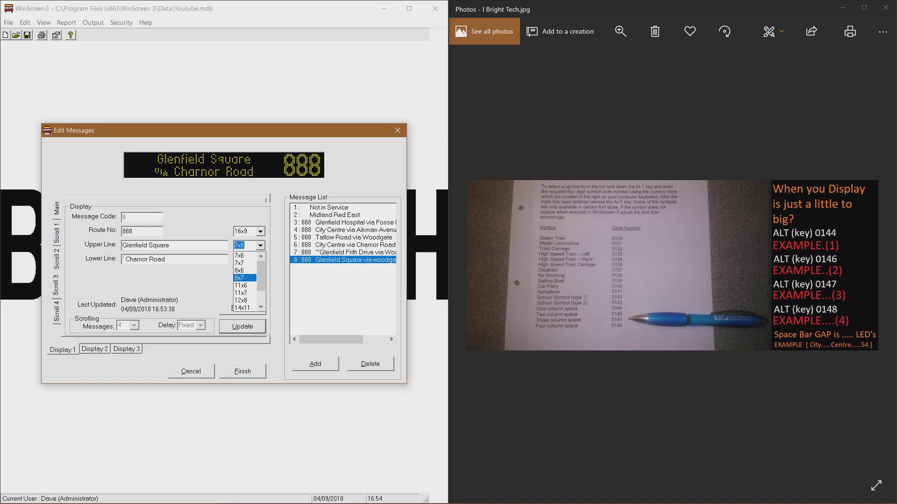
{"action": "key", "text": "Return"}
{"action": "left_click", "coordinate": [260, 260]}
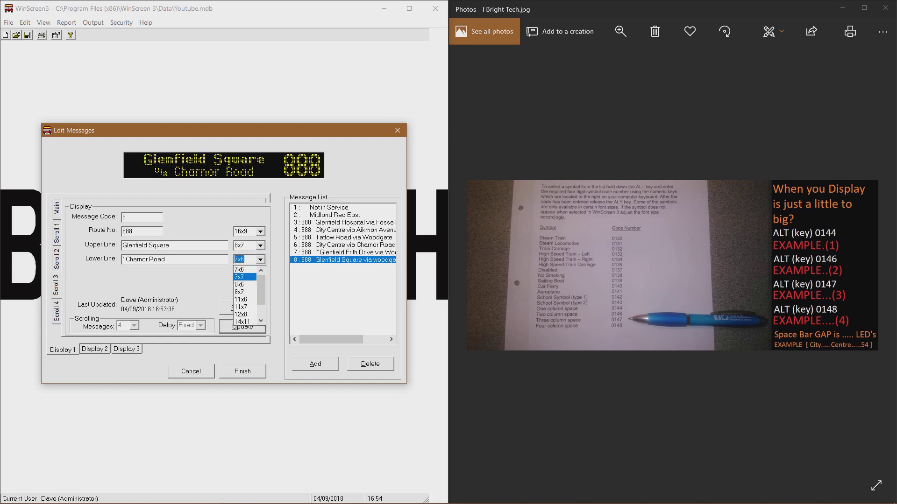
{"action": "left_click", "coordinate": [244, 276]}
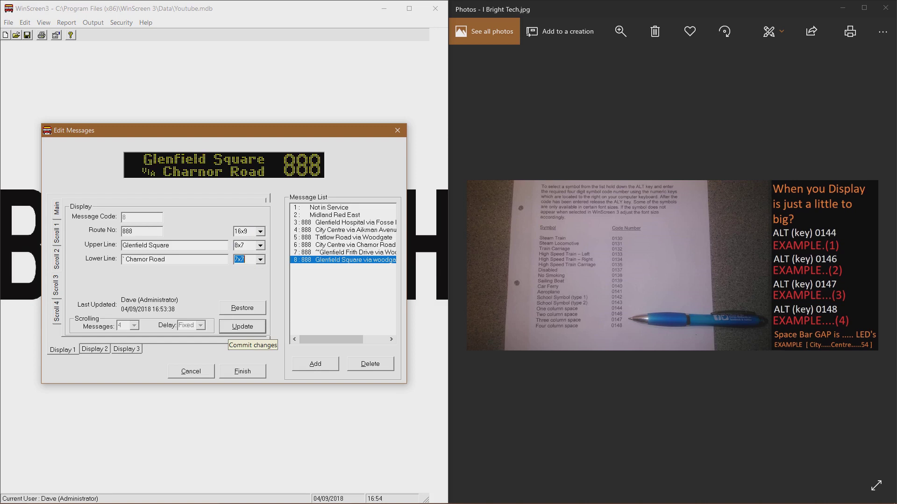
{"action": "left_click", "coordinate": [242, 326]}
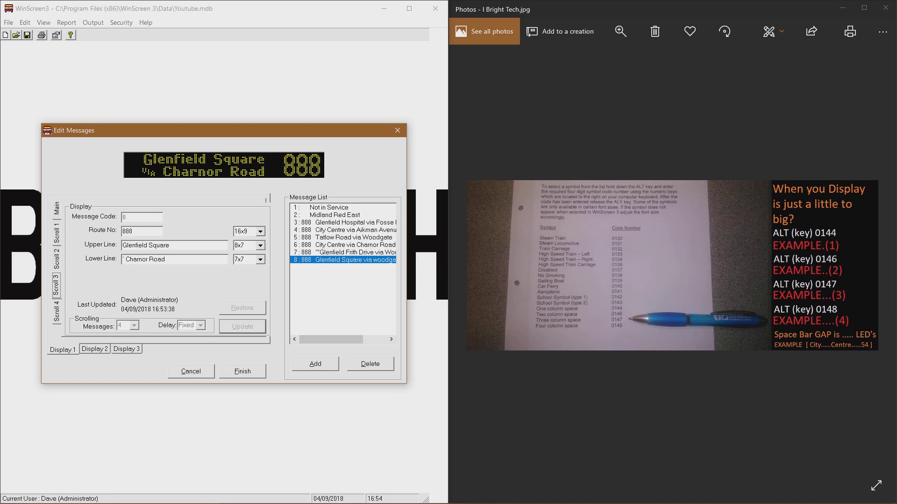
- Give Scroll 4 route number 888, the copied upper line "Glenfield Square" and the lower line "& Elm Tree Avenue"
{"action": "left_click", "coordinate": [56, 311]}
{"action": "left_click", "coordinate": [123, 231]}
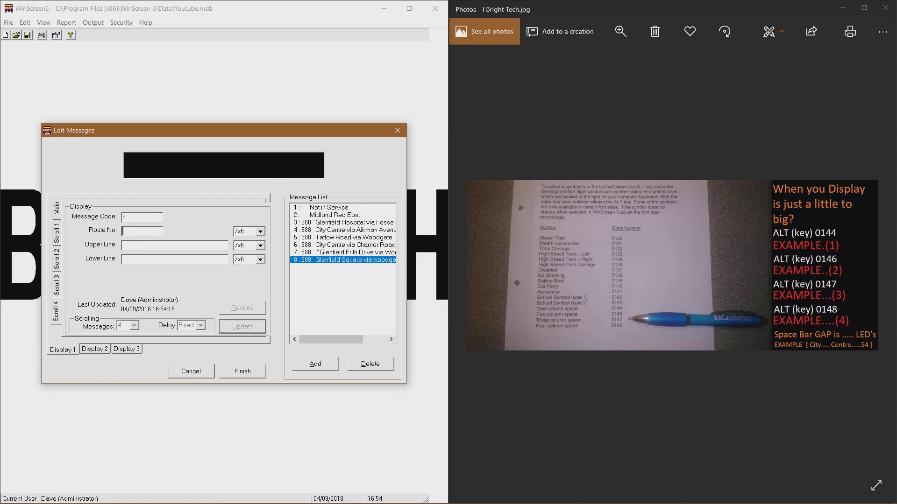
{"action": "type", "text": "888"}
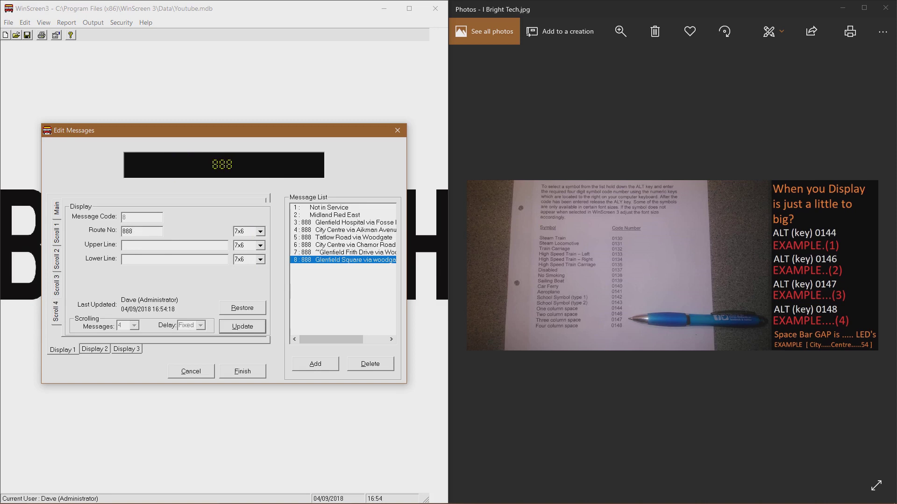
{"action": "right_click", "coordinate": [152, 246]}
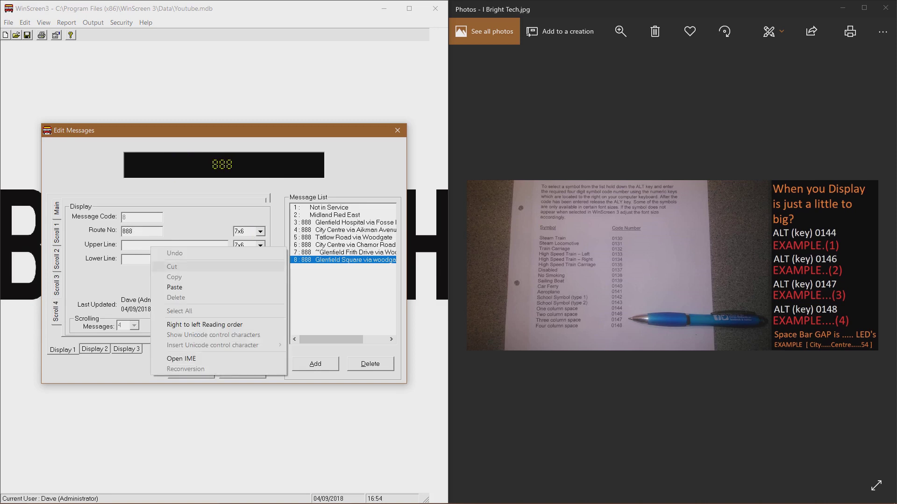
{"action": "left_click", "coordinate": [174, 287]}
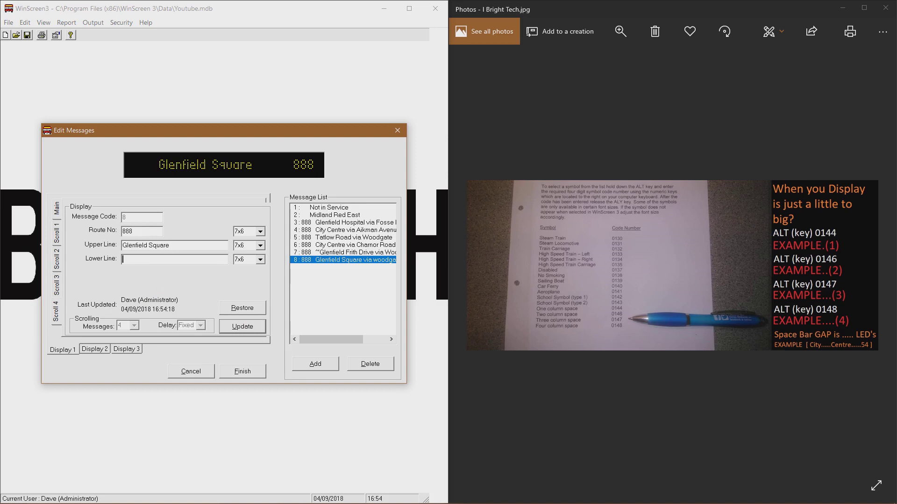
{"action": "type", "text": "&"}
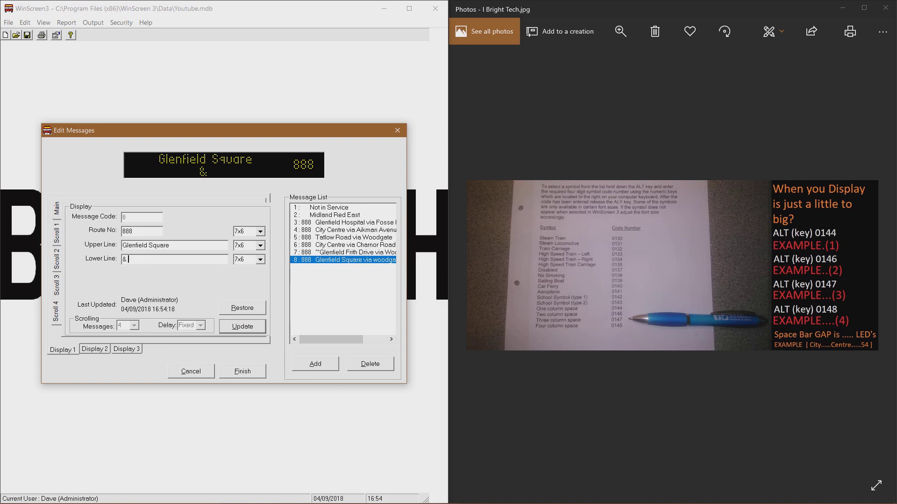
{"action": "type", "text": " Elm Tree A"}
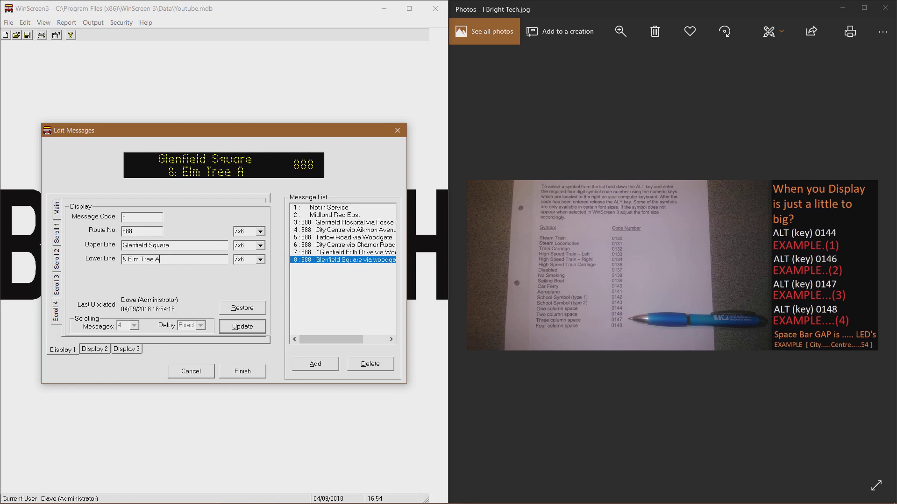
{"action": "type", "text": "venue"}
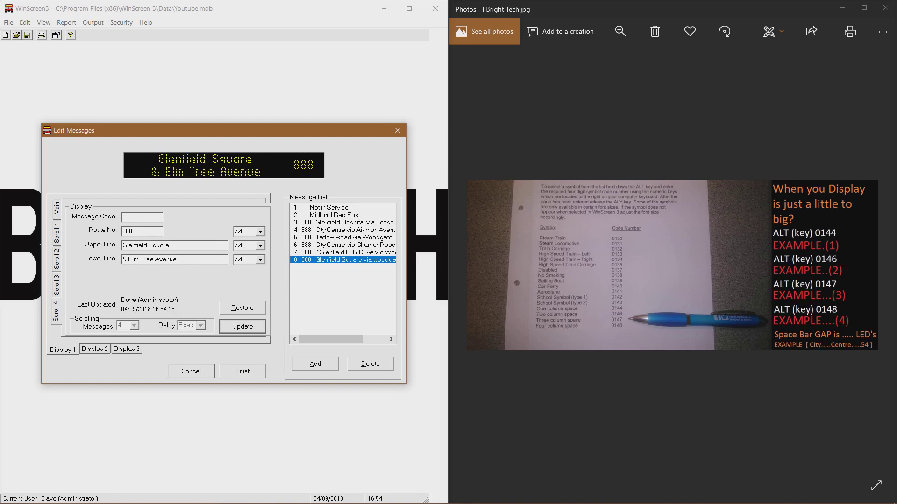
- Try the 16x9 font on the Scroll 4 lower line
{"action": "key", "text": "Tab"}
{"action": "key", "text": "alt+Down"}
{"action": "key", "text": "Down"}
{"action": "key", "text": "Down"}
{"action": "key", "text": "Down"}
{"action": "key", "text": "Down"}
{"action": "key", "text": "Down"}
{"action": "key", "text": "Down"}
{"action": "key", "text": "Down"}
{"action": "key", "text": "Down"}
{"action": "key", "text": "Down"}
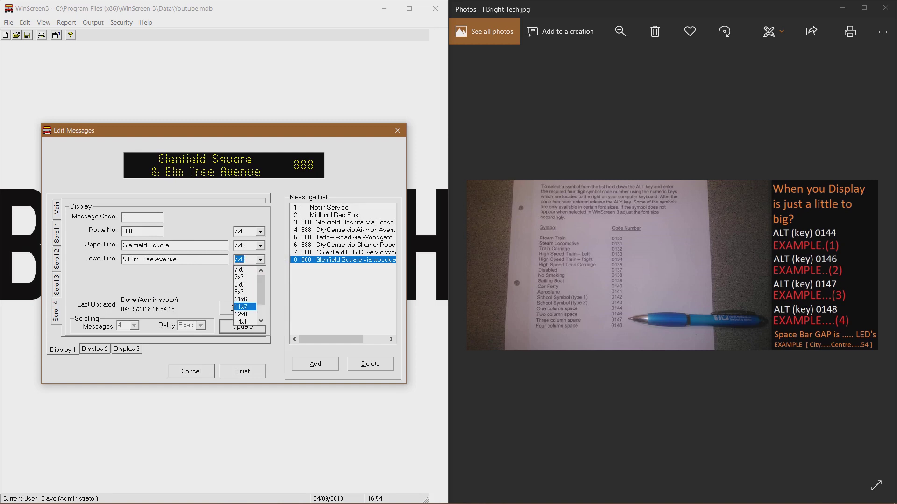
{"action": "key", "text": "Return"}
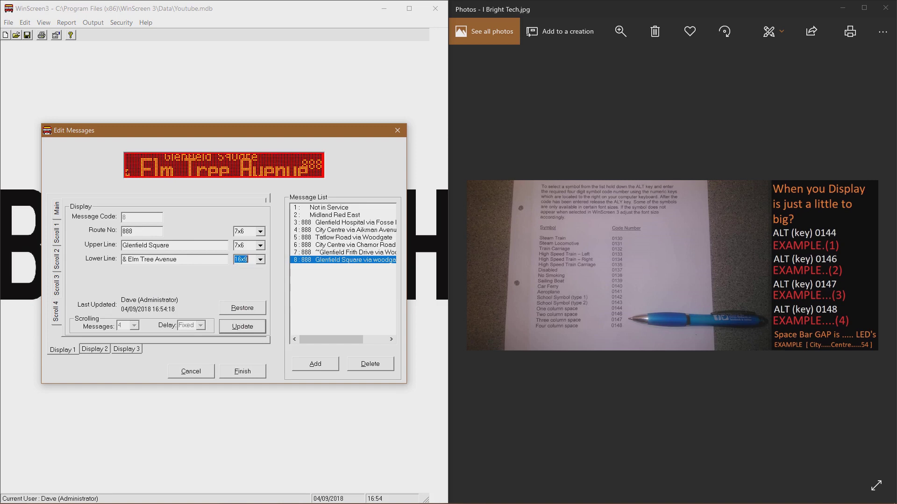
- Set the Scroll 4 lower line font to 7x7
{"action": "key", "text": "alt+Down"}
{"action": "key", "text": "Up"}
{"action": "key", "text": "Up"}
{"action": "key", "text": "Up"}
{"action": "key", "text": "Up"}
{"action": "key", "text": "Up"}
{"action": "key", "text": "Up"}
{"action": "key", "text": "Up"}
{"action": "key", "text": "Up"}
{"action": "key", "text": "Return"}
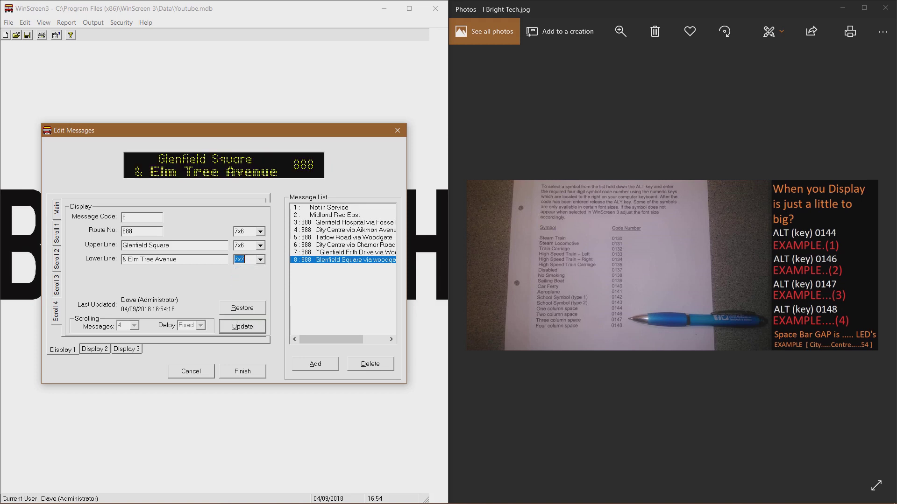
- Set the Scroll 4 fonts to 8x7 for the upper line and 16x9 for the route number, and commit the changes
{"action": "left_click", "coordinate": [260, 245]}
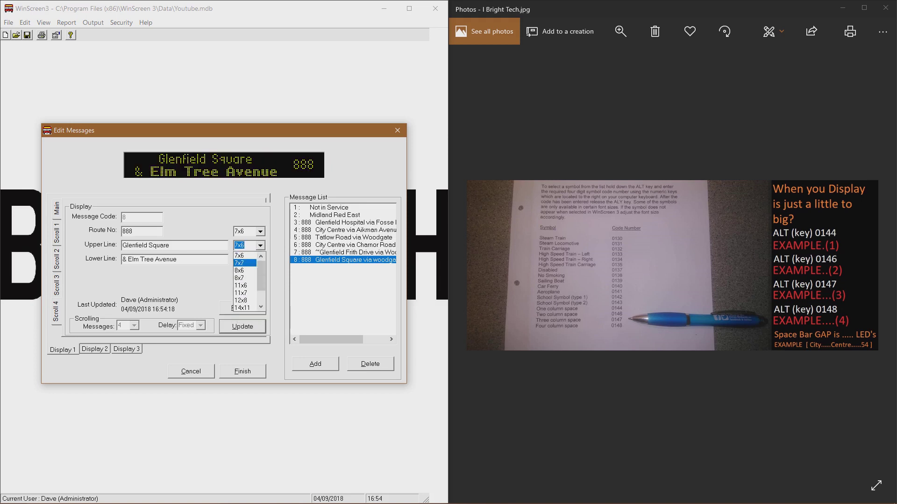
{"action": "key", "text": "Return"}
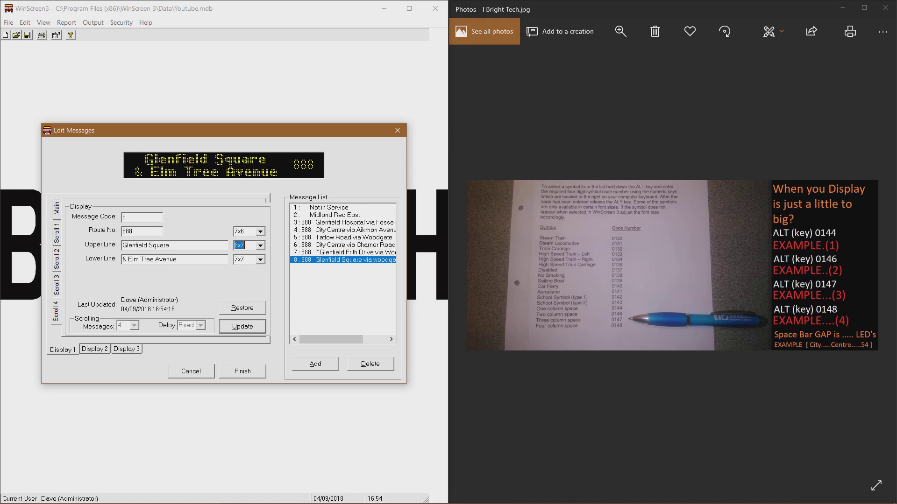
{"action": "left_click", "coordinate": [260, 232]}
{"action": "scroll", "coordinate": [245, 255], "scroll_direction": "down", "scroll_amount": 1}
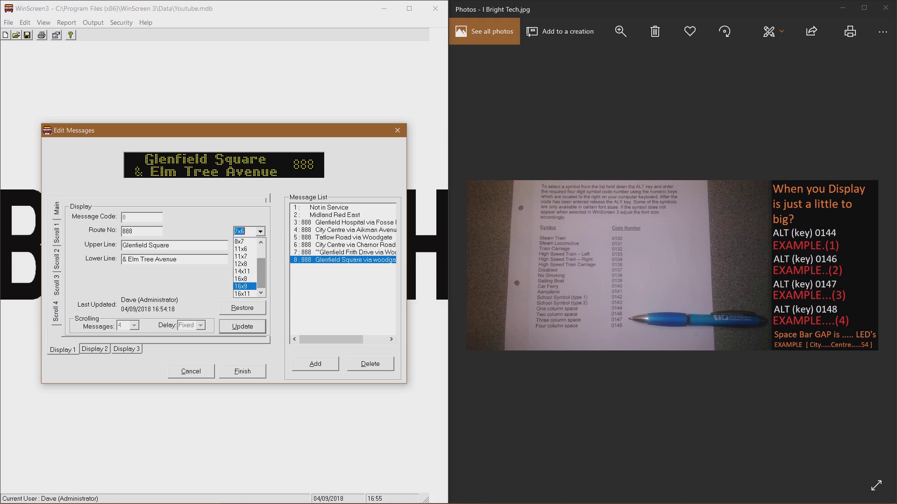
{"action": "key", "text": "Return"}
{"action": "key", "text": "Return"}
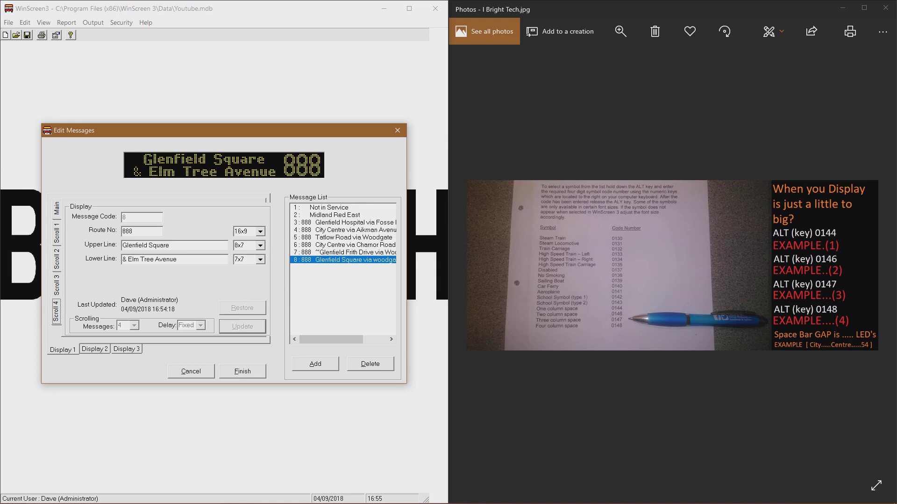
- Review message 8's scroll pages on Display 1 from Scroll 4 back to the Main page
{"action": "key", "text": "Up"}
{"action": "key", "text": "Up"}
{"action": "key", "text": "Up"}
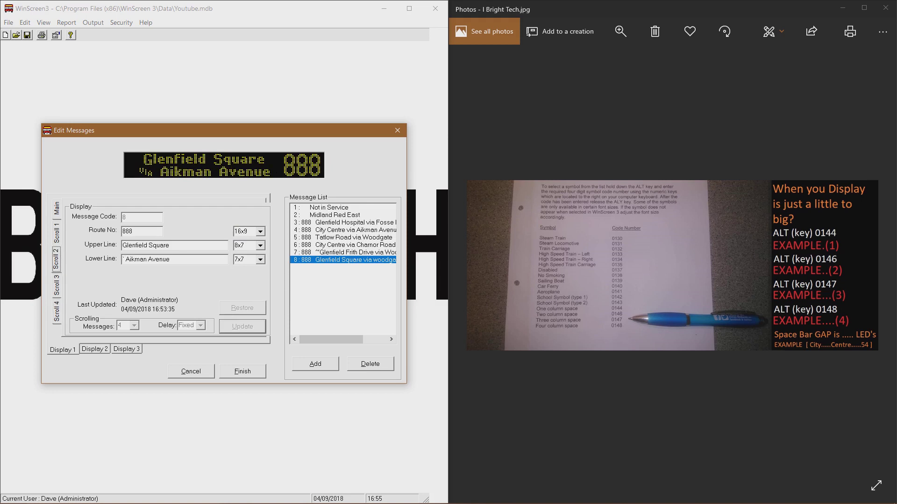
{"action": "key", "text": "Up"}
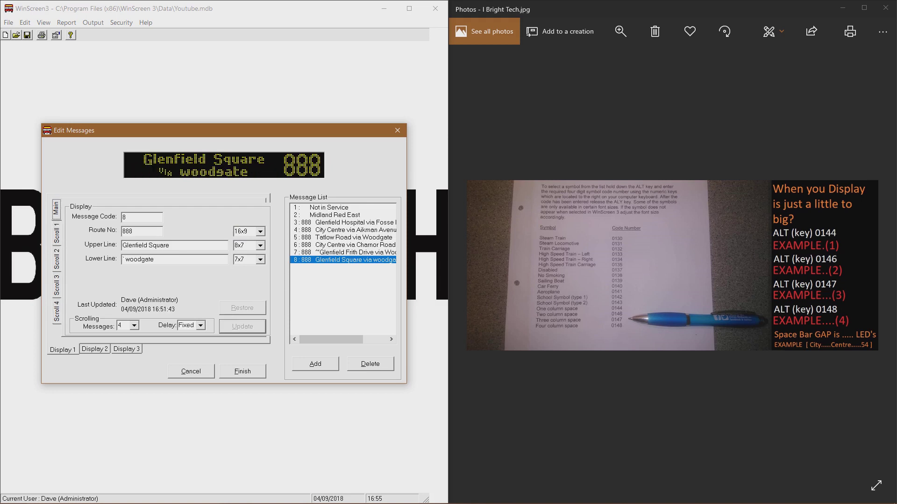
- Give message 8 on Display 2 the copied upper line "Glenfield Square" and route number 888
{"action": "left_click", "coordinate": [95, 349]}
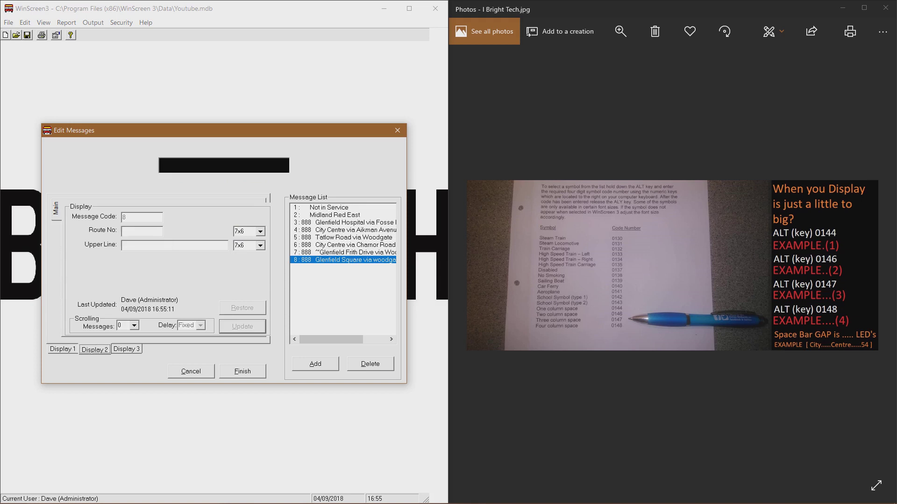
{"action": "right_click", "coordinate": [150, 247]}
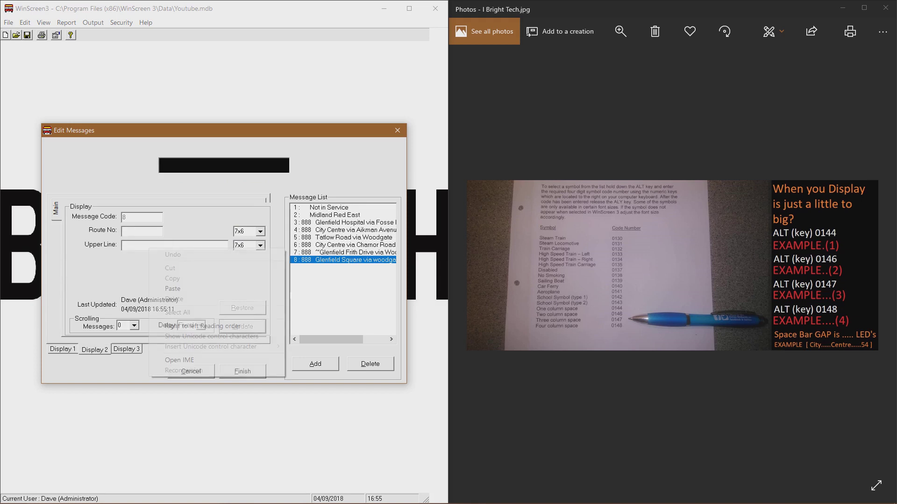
{"action": "left_click", "coordinate": [173, 288]}
{"action": "left_click", "coordinate": [123, 232]}
{"action": "type", "text": "888"}
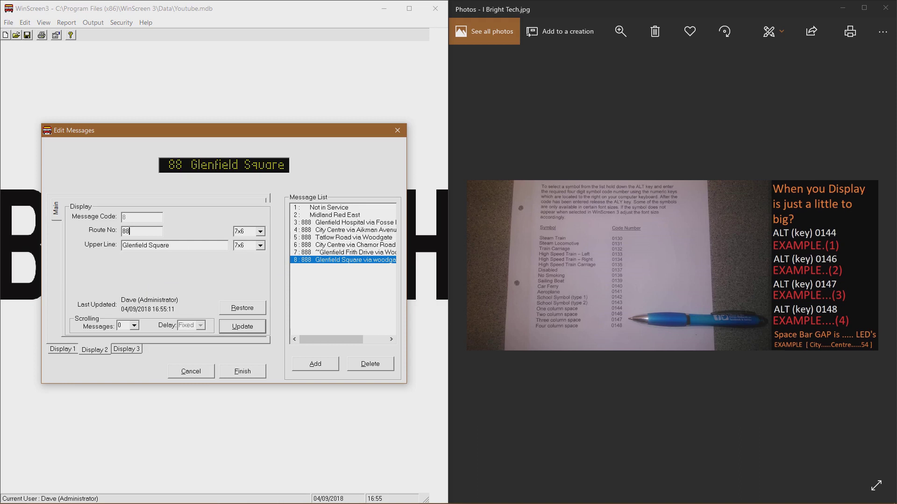
- Set the Display 2 fonts to 8x7 for both the route number and the upper line
{"action": "left_click", "coordinate": [260, 231]}
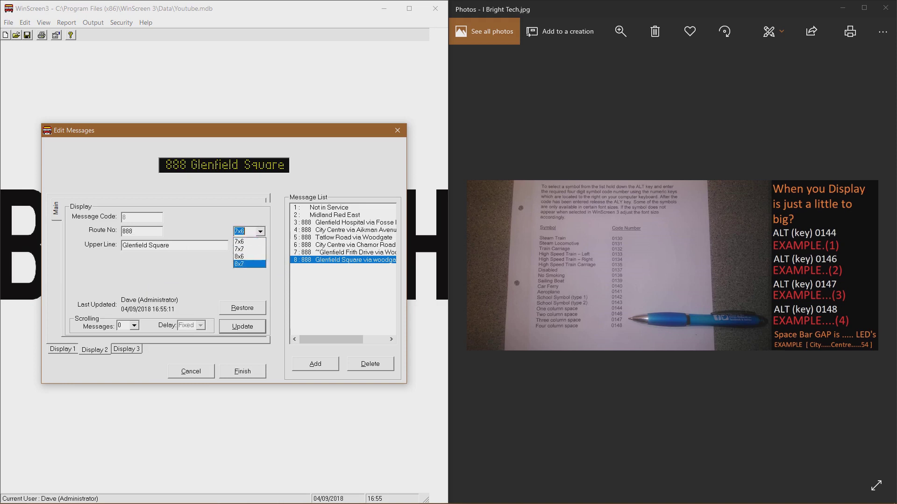
{"action": "key", "text": "Return"}
{"action": "key", "text": "Tab"}
{"action": "key", "text": "alt+Down"}
{"action": "key", "text": "Down"}
{"action": "key", "text": "Down"}
{"action": "key", "text": "Down"}
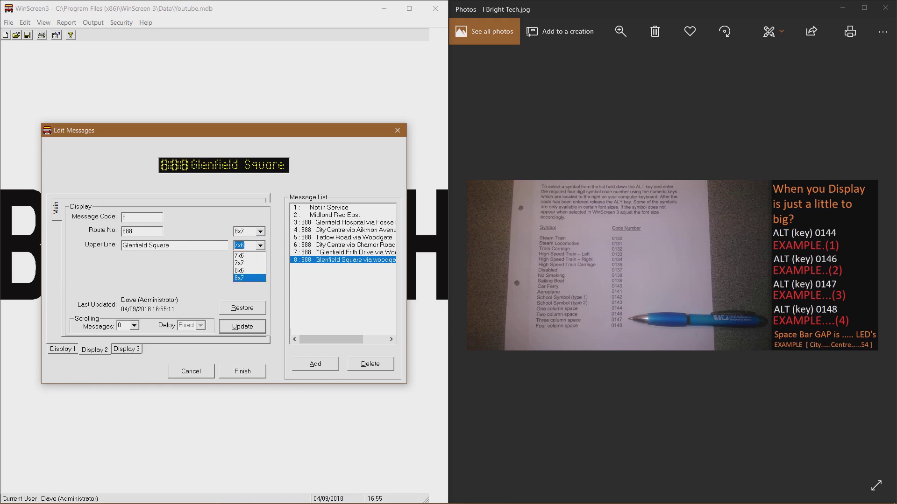
{"action": "key", "text": "Return"}
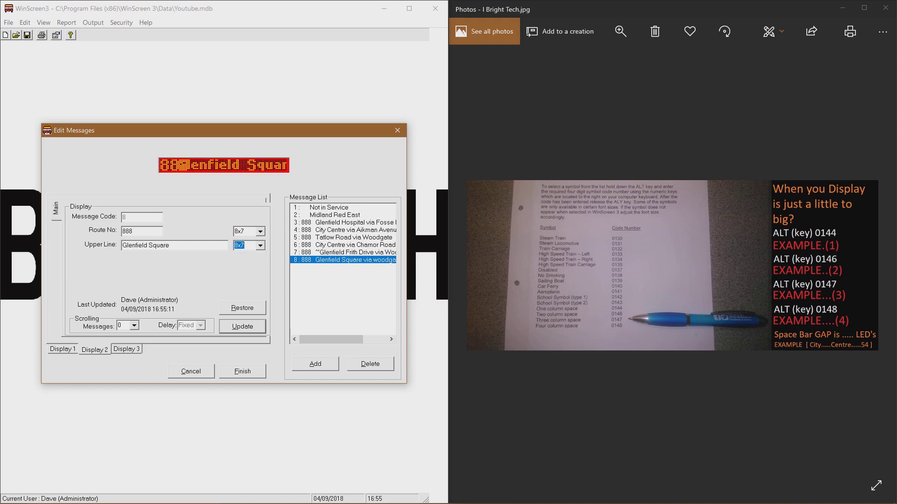
- Set message 8's upper line font on Display 2 to 8x6 and commit the change
{"action": "key", "text": "alt+Down"}
{"action": "key", "text": "Home"}
{"action": "key", "text": "Down"}
{"action": "key", "text": "Down"}
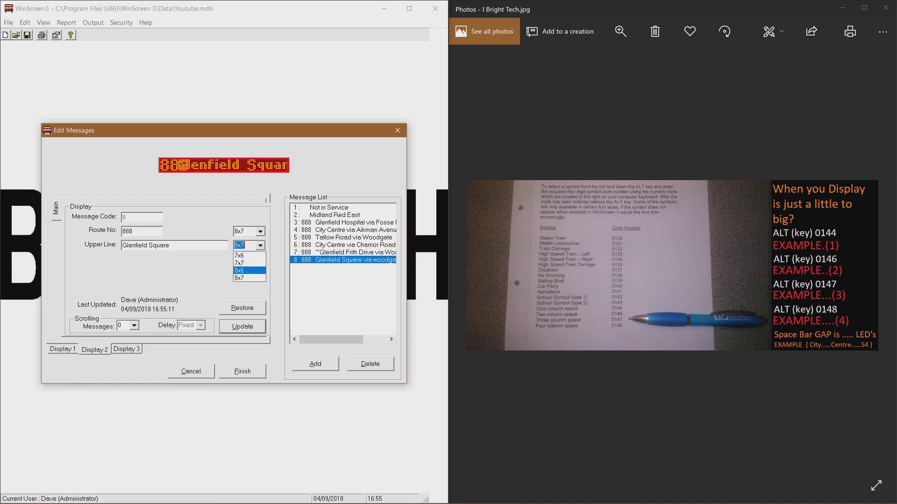
{"action": "key", "text": "Return"}
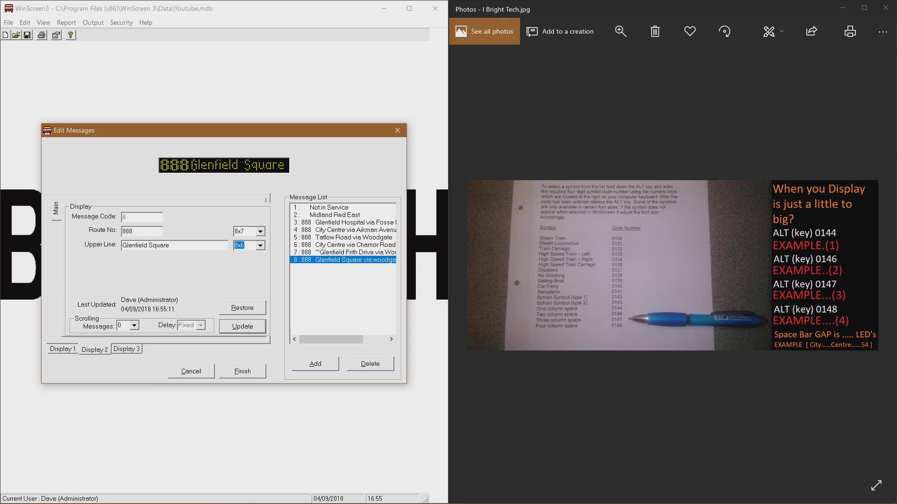
{"action": "left_click", "coordinate": [243, 327]}
- Give message 8 on Display 3 the route number 888 in the 16x9 font and commit it
{"action": "key", "text": "ctrl+Tab"}
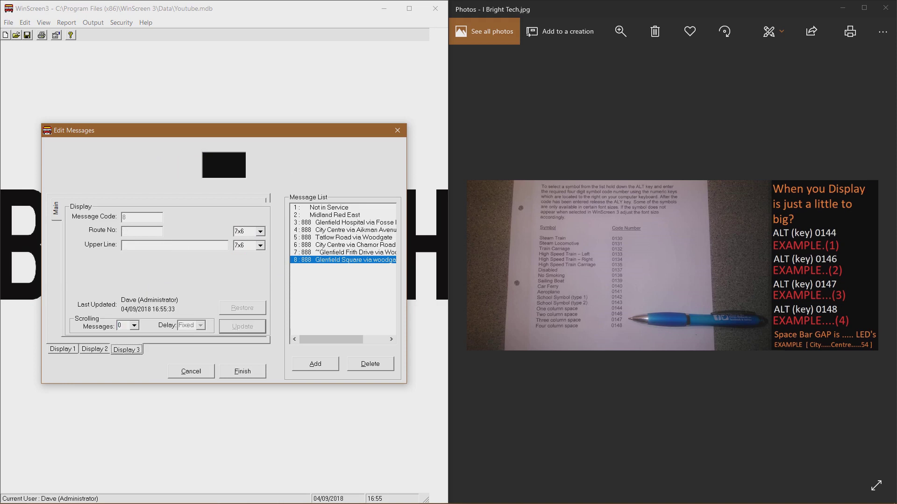
{"action": "left_click", "coordinate": [141, 232]}
{"action": "type", "text": "888"}
{"action": "left_click", "coordinate": [261, 231]}
{"action": "scroll", "coordinate": [244, 241], "scroll_direction": "down", "scroll_amount": 1}
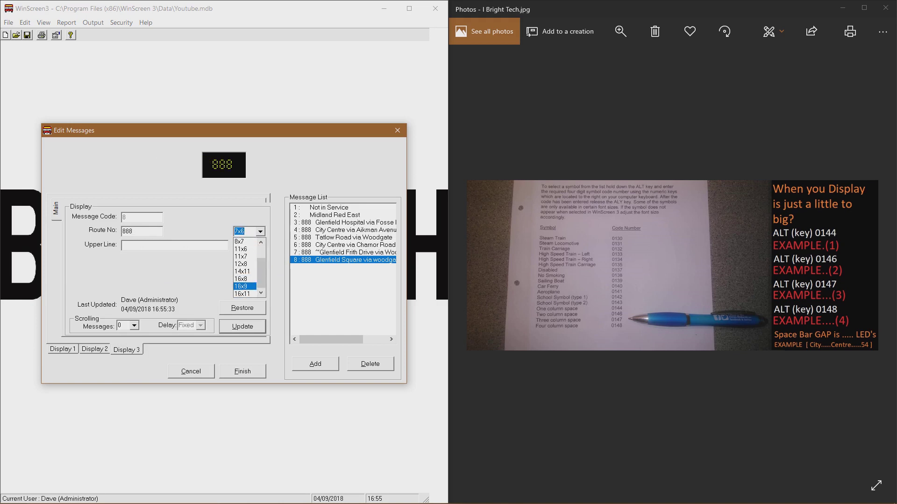
{"action": "left_click", "coordinate": [242, 294]}
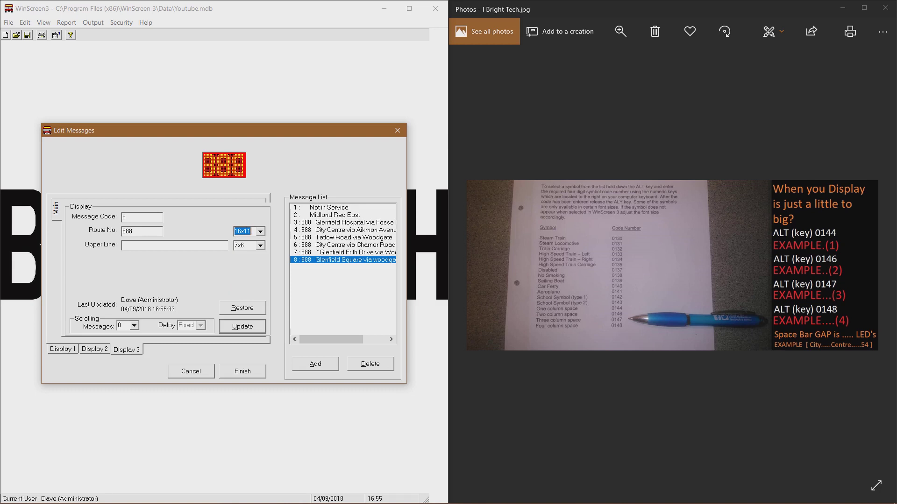
{"action": "key", "text": "alt+Down"}
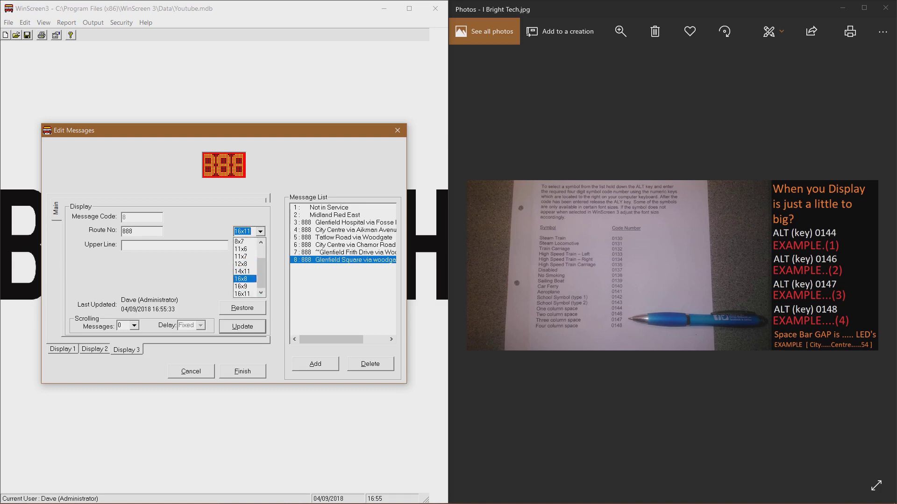
{"action": "key", "text": "Return"}
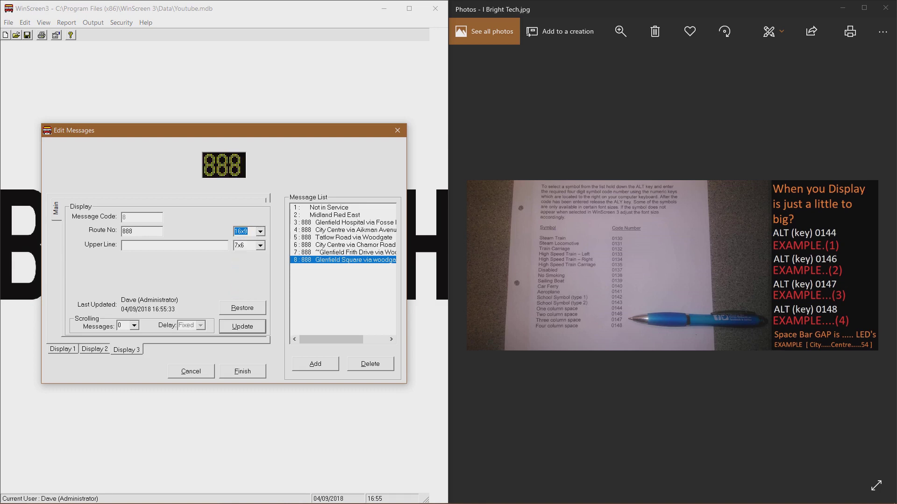
{"action": "key", "text": "Return"}
- Remove the leading spacing characters from the upper line of message 7's Main page on Display 1, and commit the change
{"action": "left_click", "coordinate": [355, 253]}
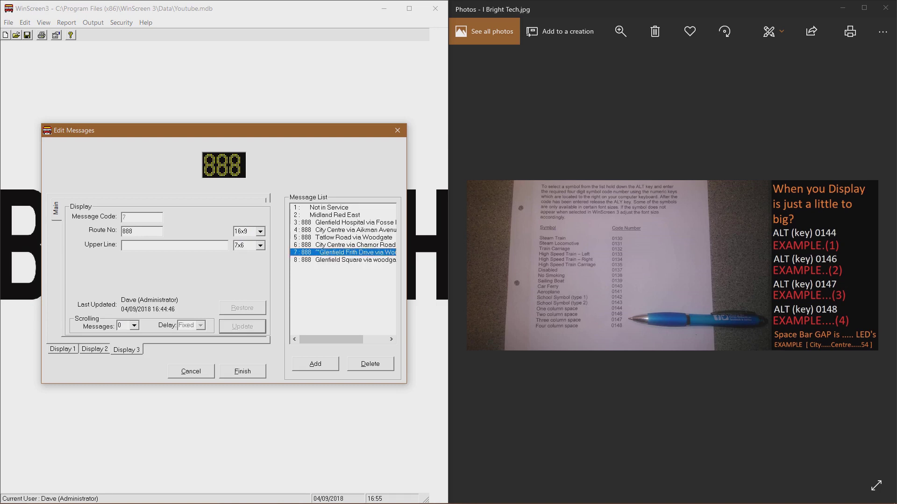
{"action": "left_click", "coordinate": [62, 349]}
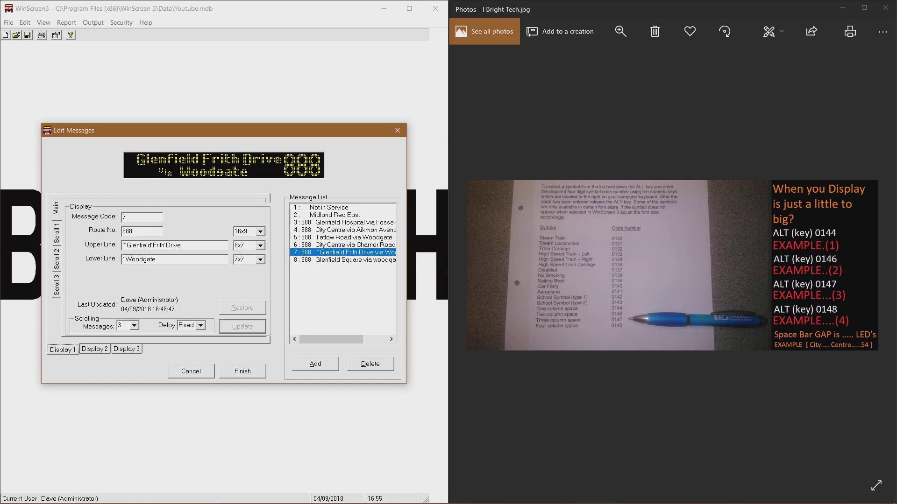
{"action": "left_click", "coordinate": [126, 245]}
{"action": "key", "text": "BackSpace"}
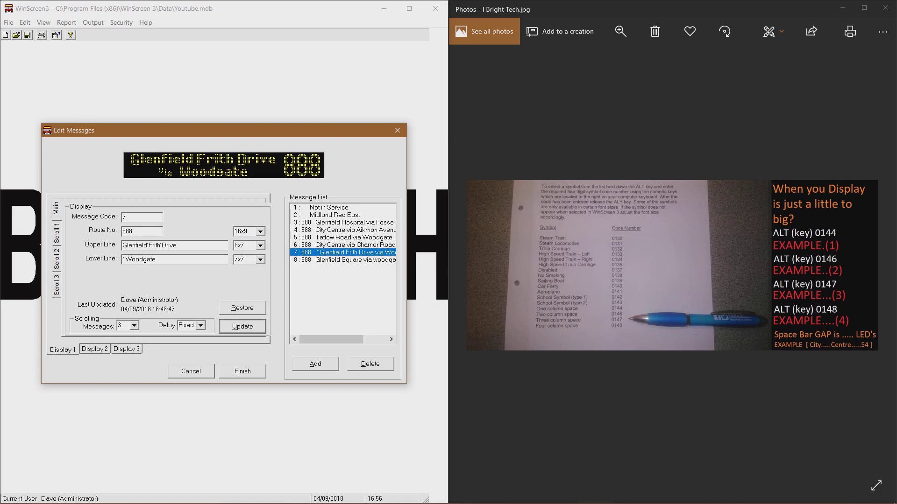
{"action": "key", "text": "Return"}
- Strip the leading spacing characters from the upper line of message 7's Scroll 1 page and commit the change
{"action": "left_click", "coordinate": [57, 234]}
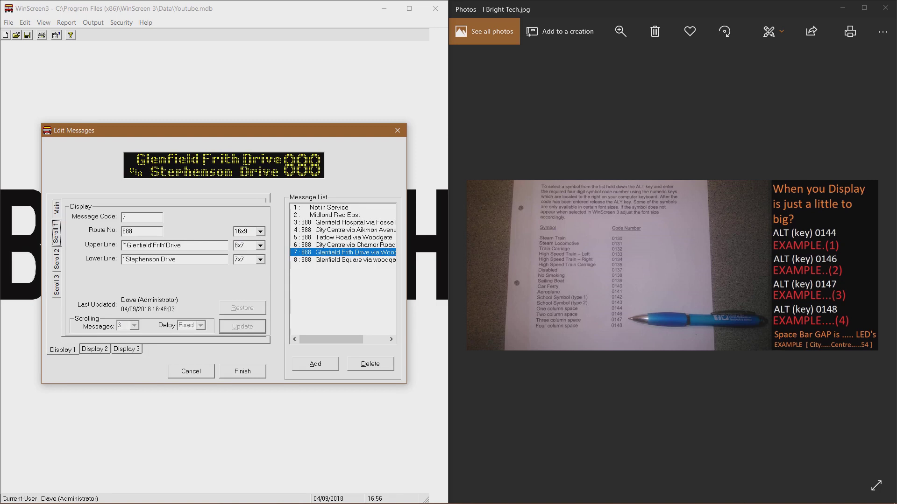
{"action": "left_click", "coordinate": [126, 246]}
{"action": "key", "text": "BackSpace"}
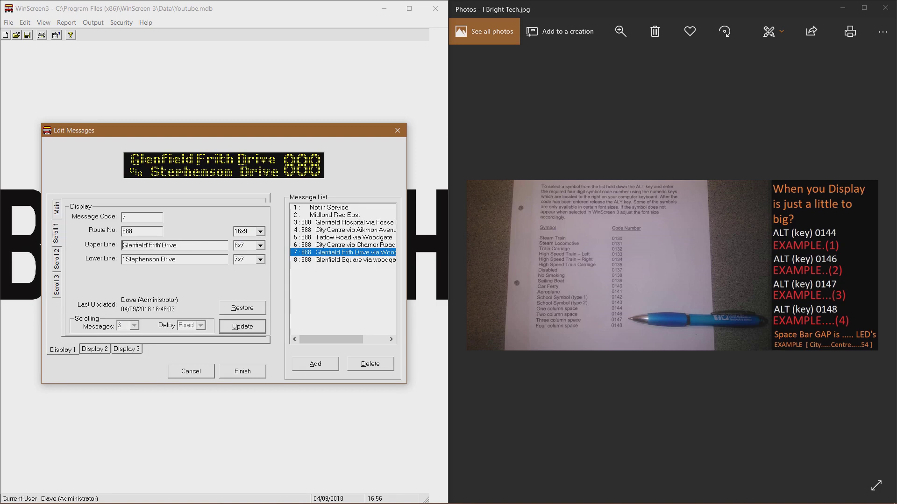
{"action": "key", "text": "Return"}
- Remove the leading spacing characters from the upper lines of message 7's Scroll 2 and Scroll 3 pages, committing each change
{"action": "left_click", "coordinate": [57, 259]}
{"action": "left_click", "coordinate": [126, 245]}
{"action": "key", "text": "BackSpace"}
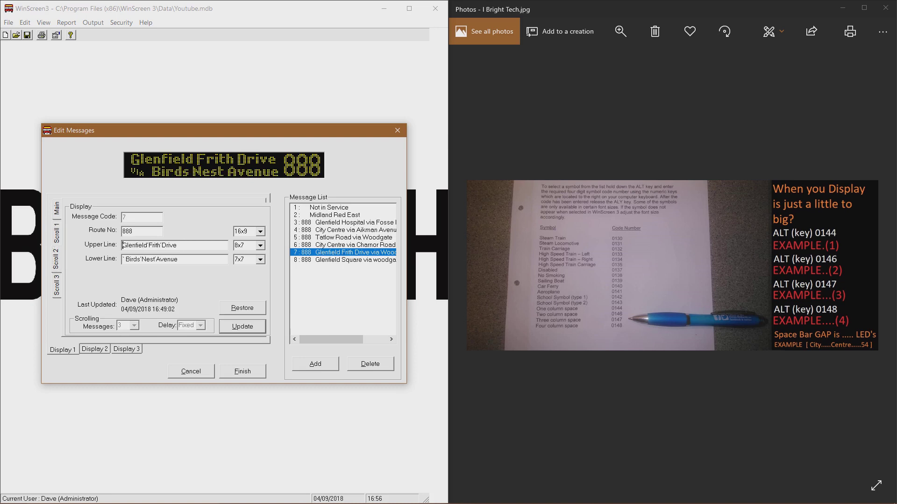
{"action": "key", "text": "Return"}
{"action": "left_click", "coordinate": [56, 285]}
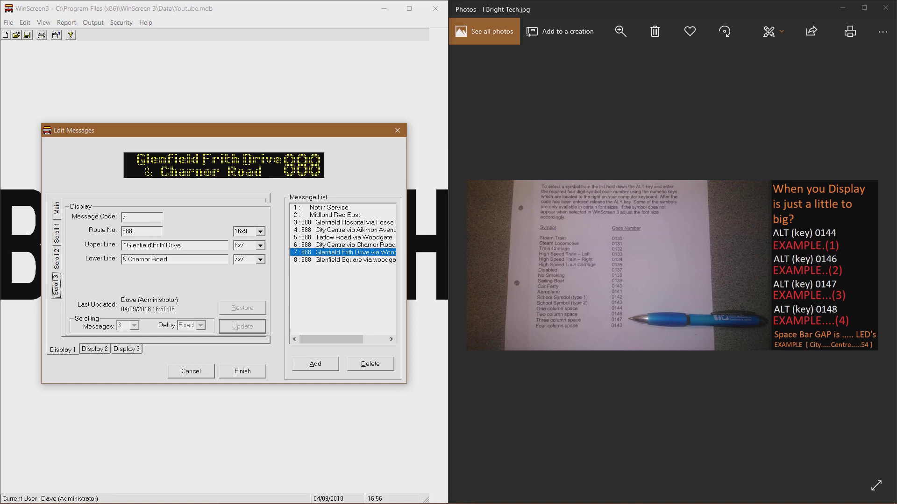
{"action": "left_click", "coordinate": [124, 245]}
{"action": "key", "text": "BackSpace"}
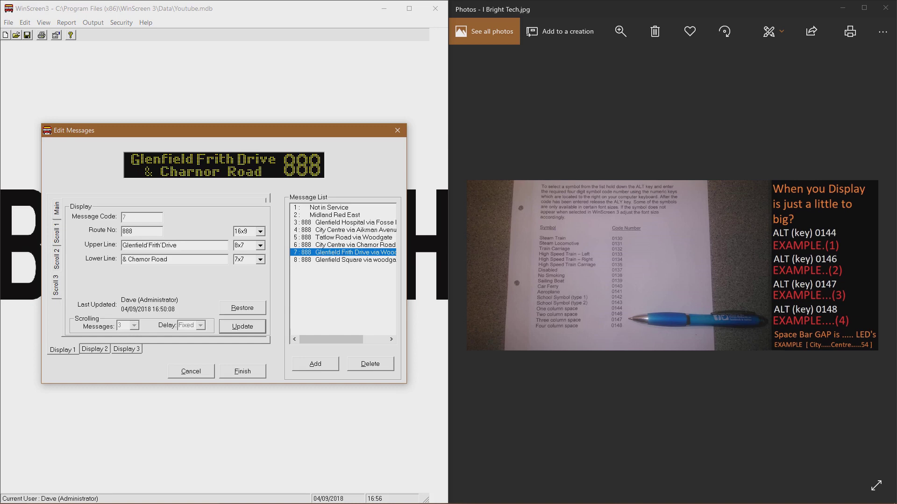
{"action": "key", "text": "Return"}
- Show the next reference picture in Photos, then return to WinScreen3 and add a message with code 9
{"action": "left_click", "coordinate": [869, 265]}
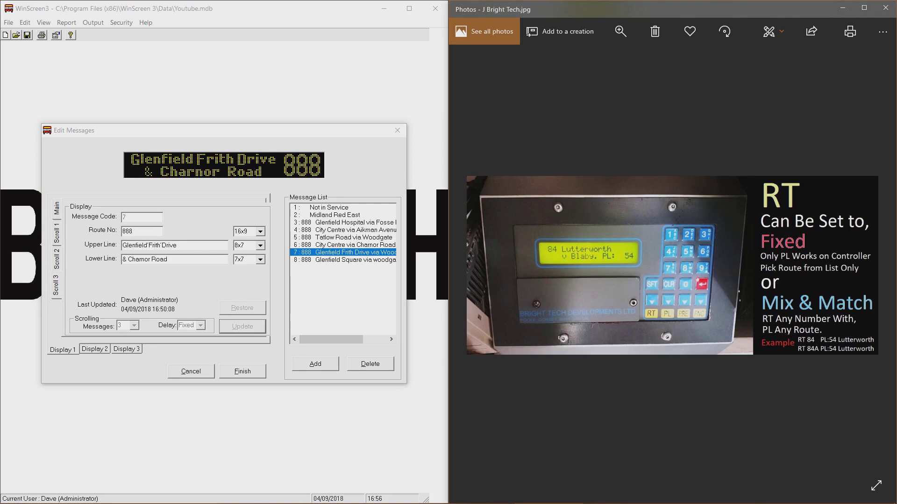
{"action": "key", "text": "alt+Tab"}
{"action": "key", "text": "alt+a"}
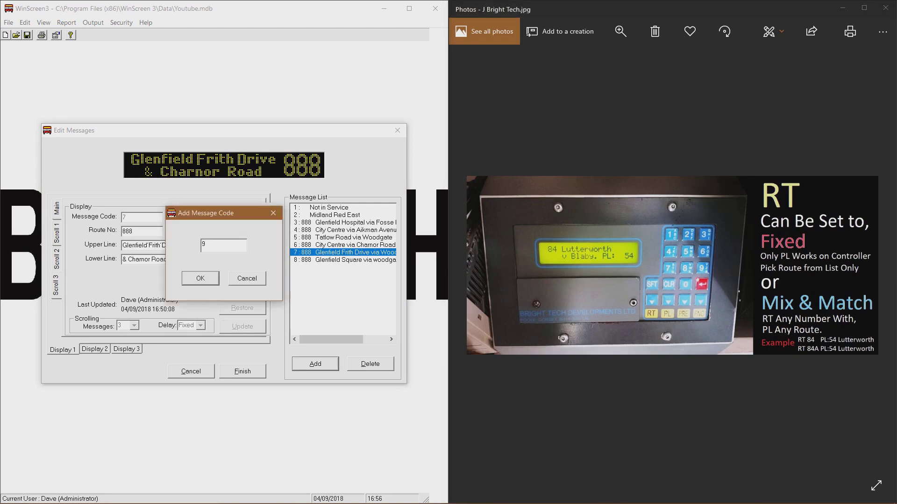
{"action": "key", "text": "Return"}
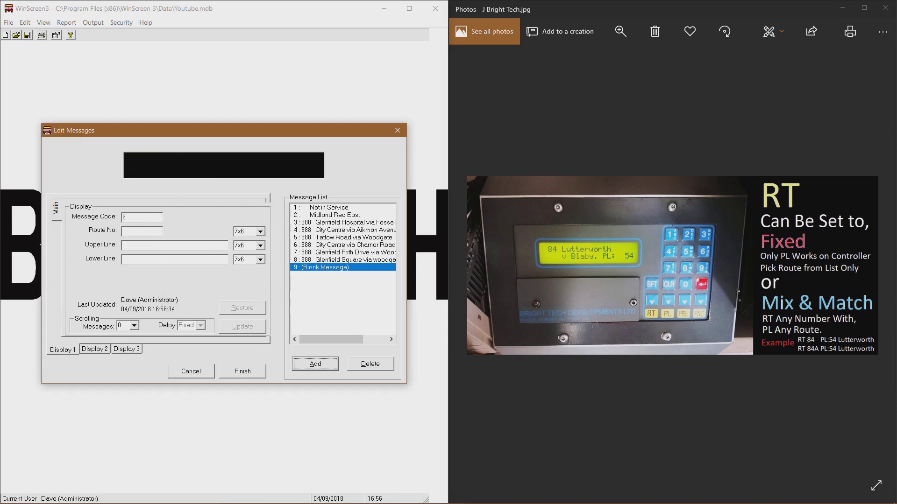
- Enter route number 888 and the upper line "City Centre" for message 9 on Display 1
{"action": "left_click", "coordinate": [142, 231]}
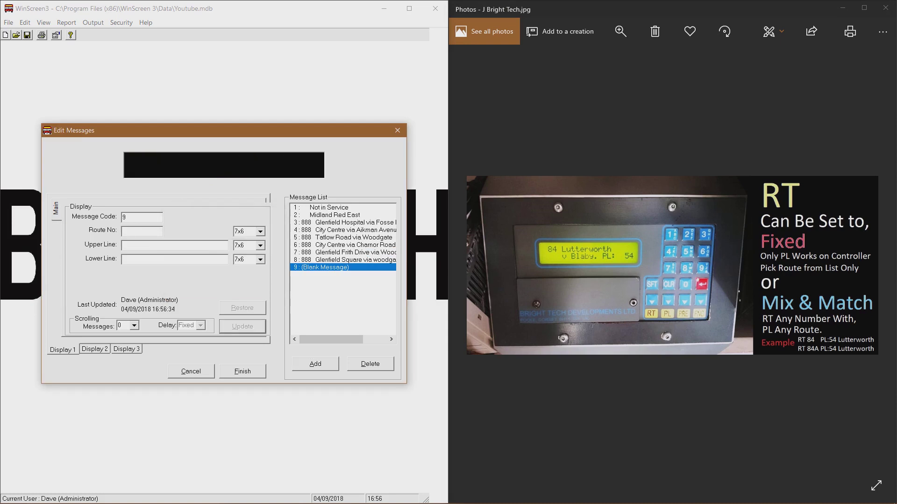
{"action": "type", "text": "888"}
{"action": "type", "text": "C"}
{"action": "type", "text": "it"}
{"action": "type", "text": "y "}
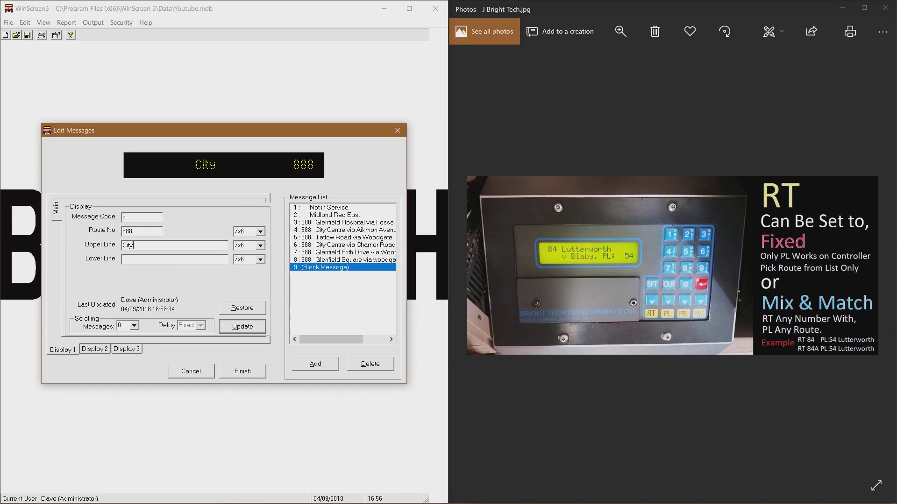
{"action": "type", "text": "Centre"}
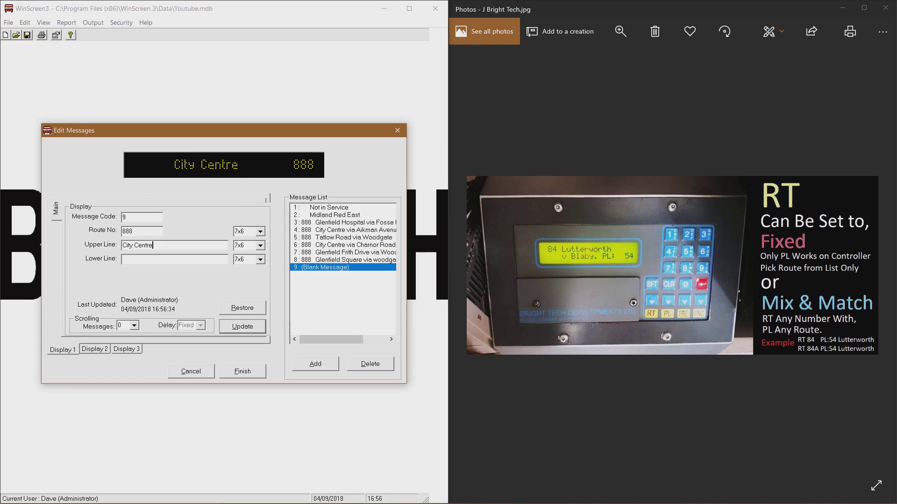
- Copy the upper line text "City Centre" of message 9 to the clipboard
{"action": "key", "text": "shift+Left"}
{"action": "key", "text": "shift+Left"}
{"action": "key", "text": "shift+Left"}
{"action": "key", "text": "shift+Left"}
{"action": "key", "text": "shift+Left"}
{"action": "key", "text": "shift+Left"}
{"action": "key", "text": "shift+Left"}
{"action": "key", "text": "shift+Left"}
{"action": "key", "text": "shift+Left"}
{"action": "key", "text": "shift+Left"}
{"action": "key", "text": "shift+Left"}
{"action": "key", "text": "shift+F10"}
{"action": "key", "text": "Down"}
{"action": "key", "text": "Down"}
{"action": "key", "text": "Down"}
{"action": "key", "text": "Down"}
{"action": "key", "text": "Up"}
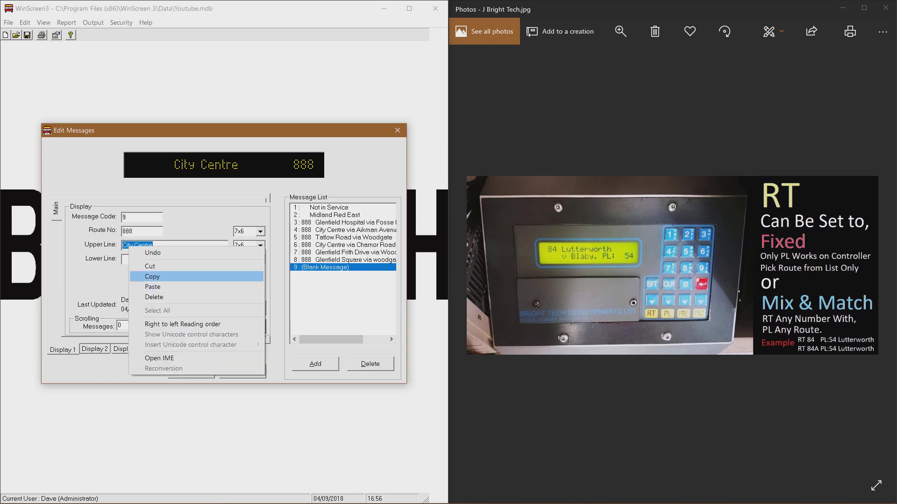
{"action": "key", "text": "Return"}
- Enter the lower line "` Dominion Road" for message 9, using the backtick as the via symbol
{"action": "left_click", "coordinate": [140, 259]}
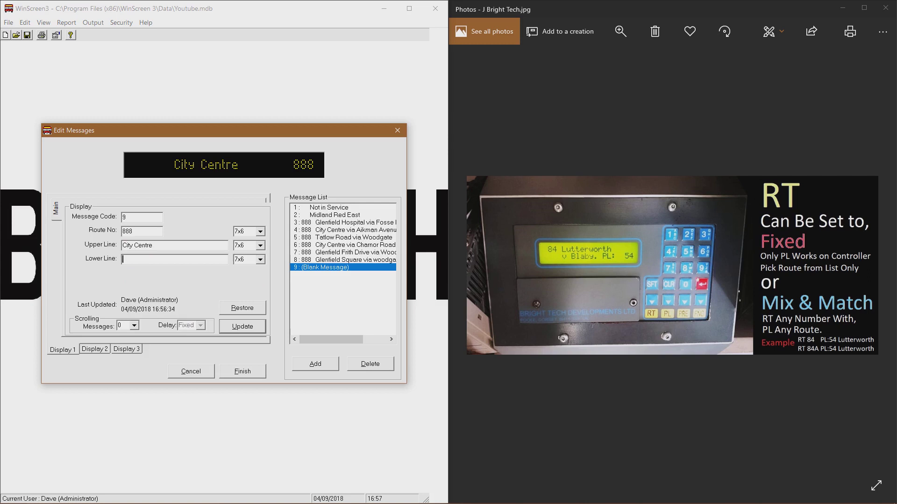
{"action": "type", "text": "`"}
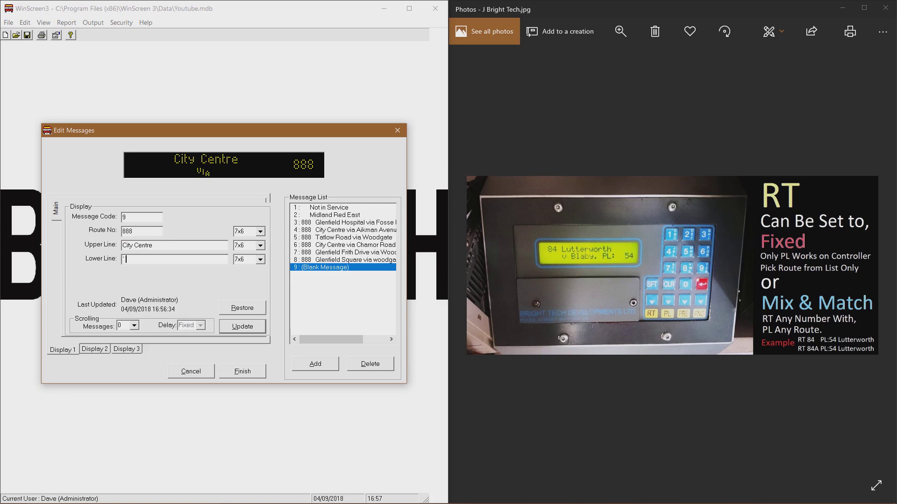
{"action": "type", "text": " Dominion "}
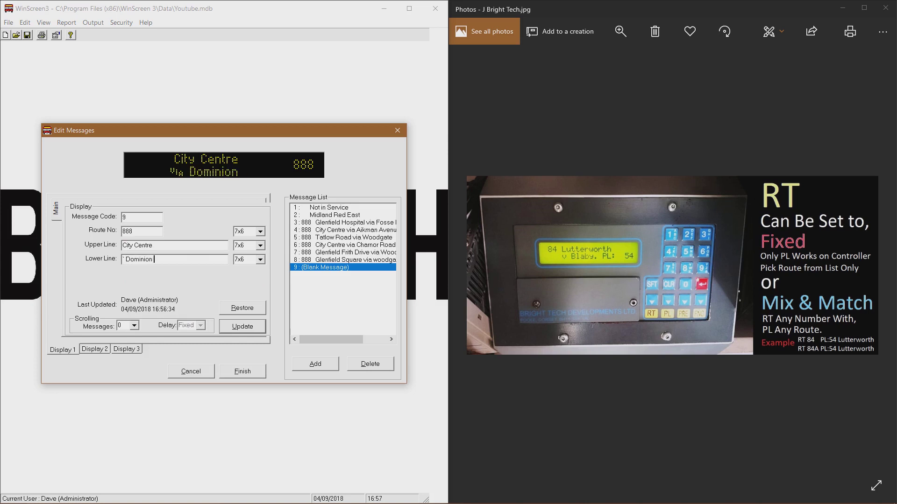
{"action": "type", "text": "Road"}
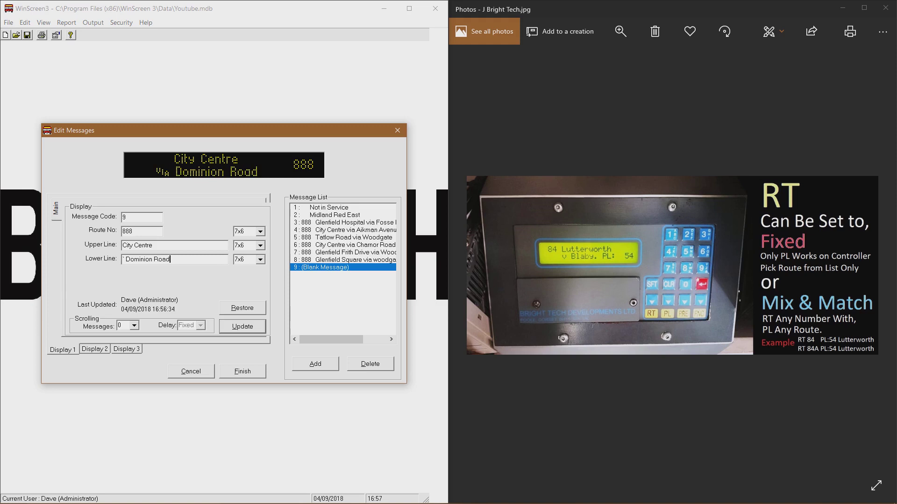
- Set message 9's fonts to 16x9 for the route number, 8x7 for the upper line and 7x7 for the lower line, and commit
{"action": "left_click", "coordinate": [260, 232]}
{"action": "left_click_drag", "start_coordinate": [261, 261], "coordinate": [261, 277]}
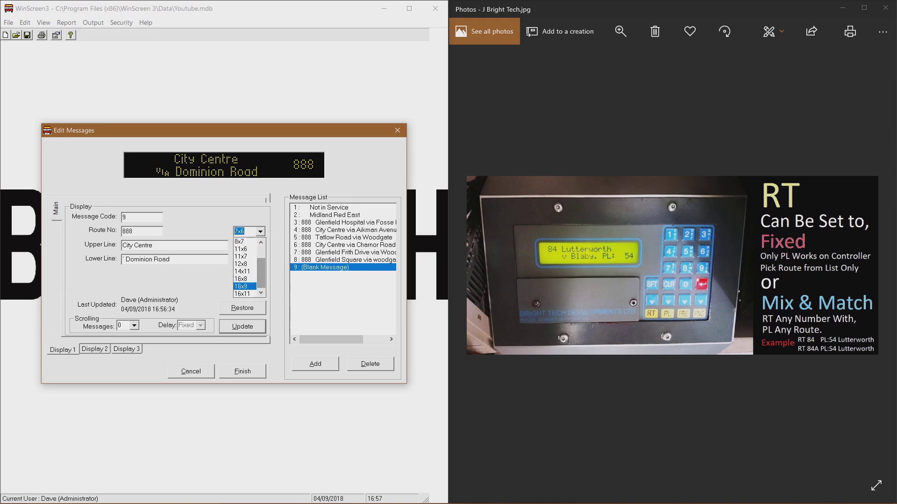
{"action": "left_click", "coordinate": [245, 286]}
{"action": "left_click", "coordinate": [261, 245]}
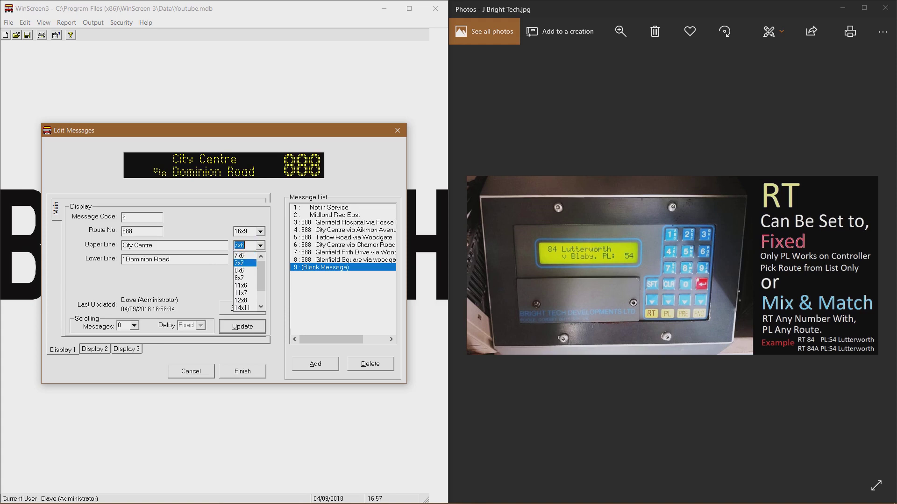
{"action": "scroll", "coordinate": [245, 270], "scroll_direction": "down", "scroll_amount": 1}
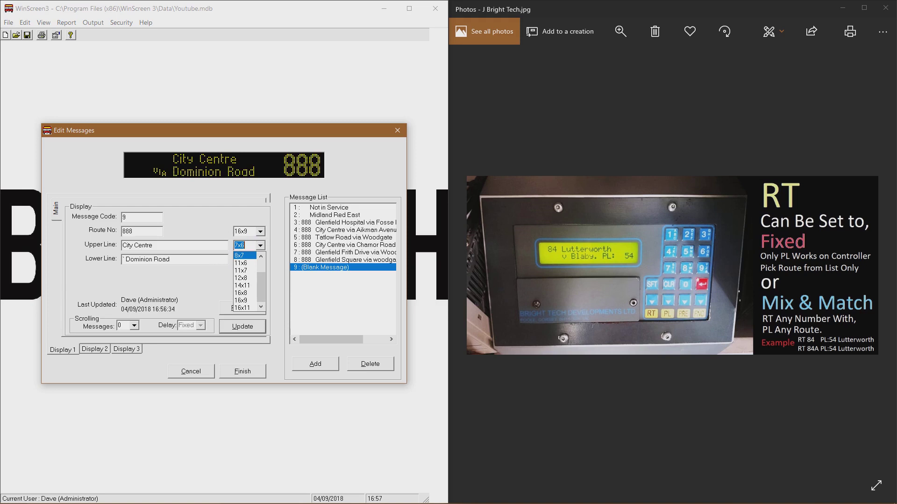
{"action": "left_click", "coordinate": [245, 256]}
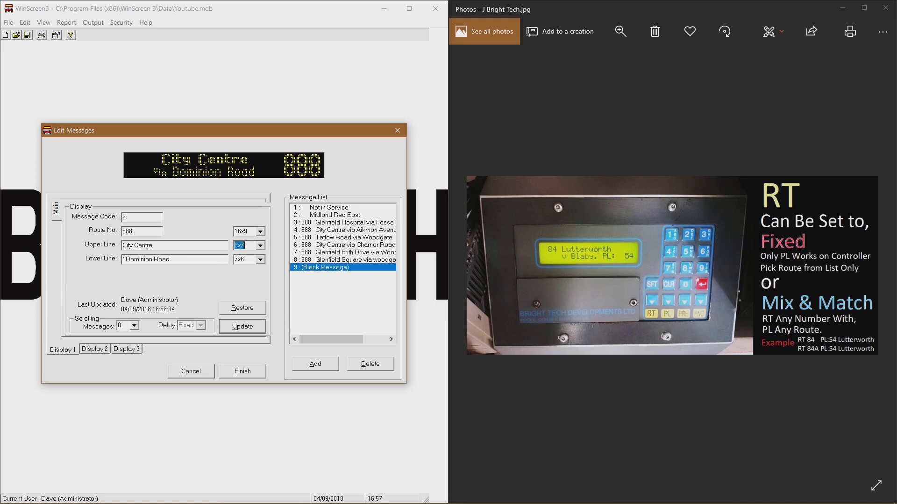
{"action": "left_click", "coordinate": [260, 259]}
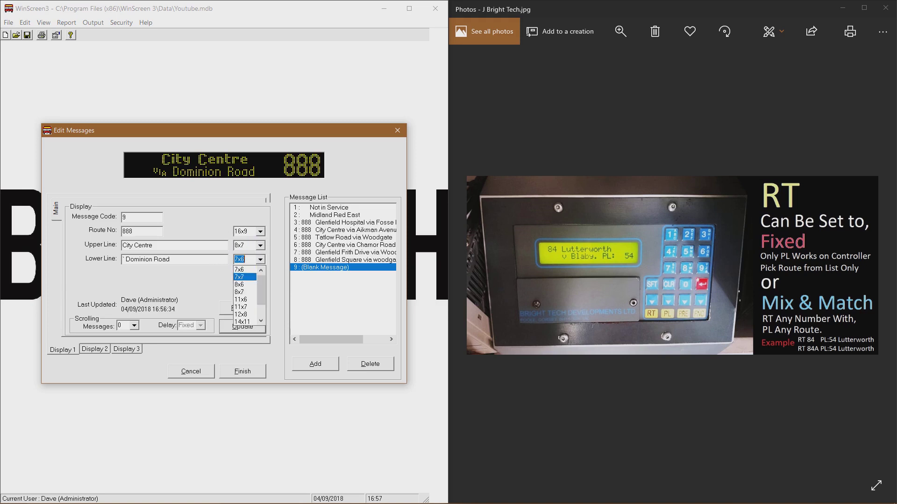
{"action": "left_click", "coordinate": [245, 277]}
{"action": "key", "text": "alt+u"}
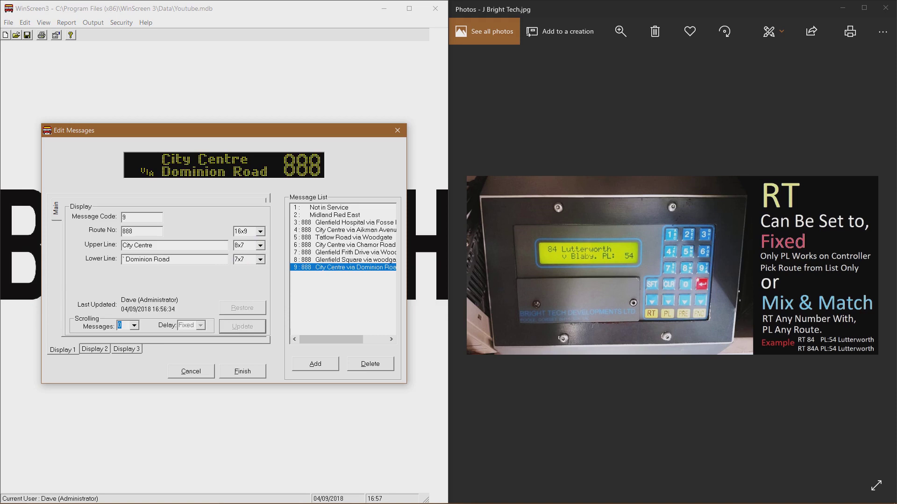
- Set the number of scrolling messages for message 9 to 4
{"action": "key", "text": "alt+Down"}
{"action": "key", "text": "Down"}
{"action": "key", "text": "Down"}
{"action": "key", "text": "Down"}
{"action": "key", "text": "Down"}
{"action": "key", "text": "Return"}
- Give message 9's Scroll 1 page the route number 888 and the copied upper line "City Centre"
{"action": "key", "text": "ctrl+Tab"}
{"action": "left_click", "coordinate": [142, 231]}
{"action": "type", "text": "888"}
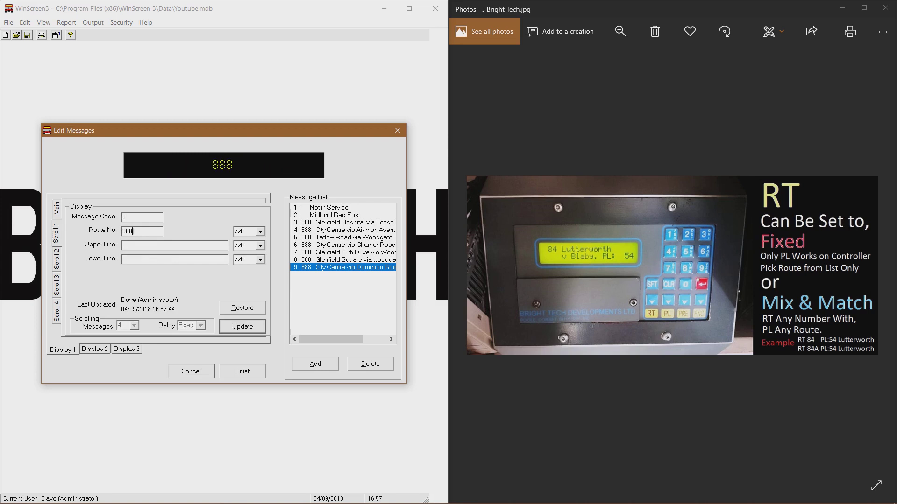
{"action": "right_click", "coordinate": [143, 244]}
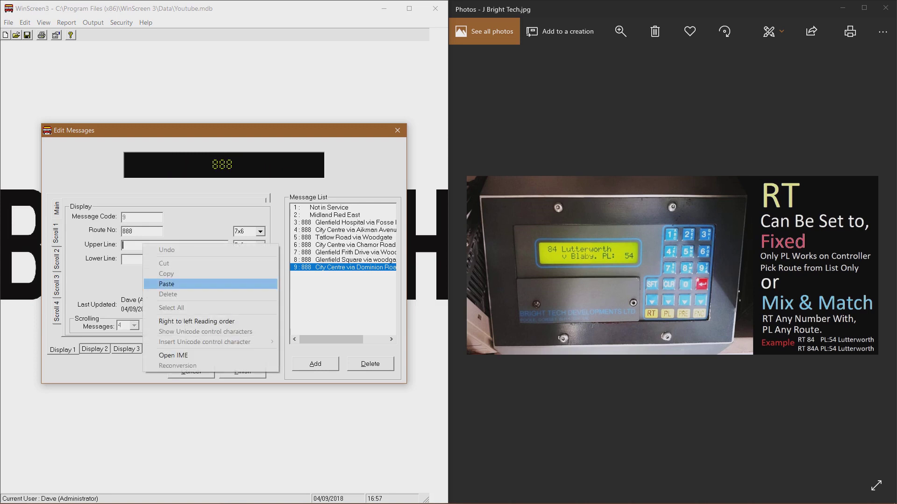
{"action": "left_click", "coordinate": [166, 284]}
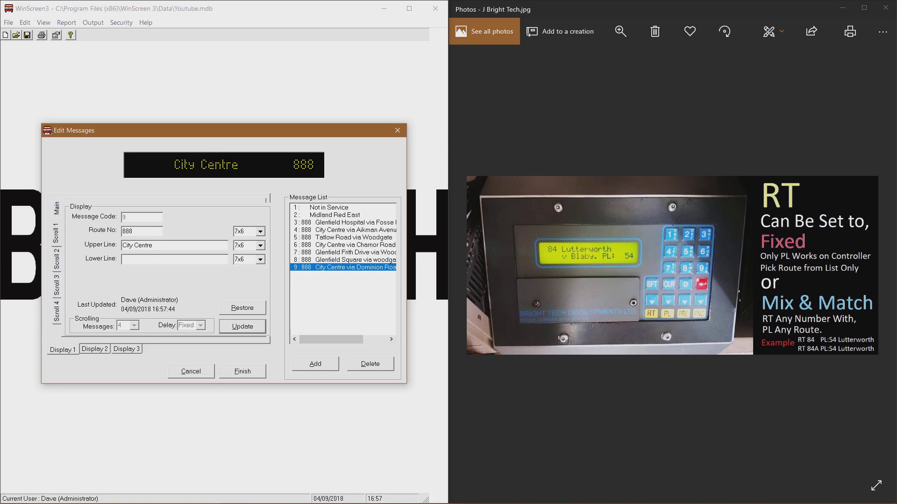
- Enter the lower line "` Charnor Road" on message 9's Scroll 1 page, using the backtick as the via symbol
{"action": "left_click", "coordinate": [174, 259]}
{"action": "type", "text": "Via"}
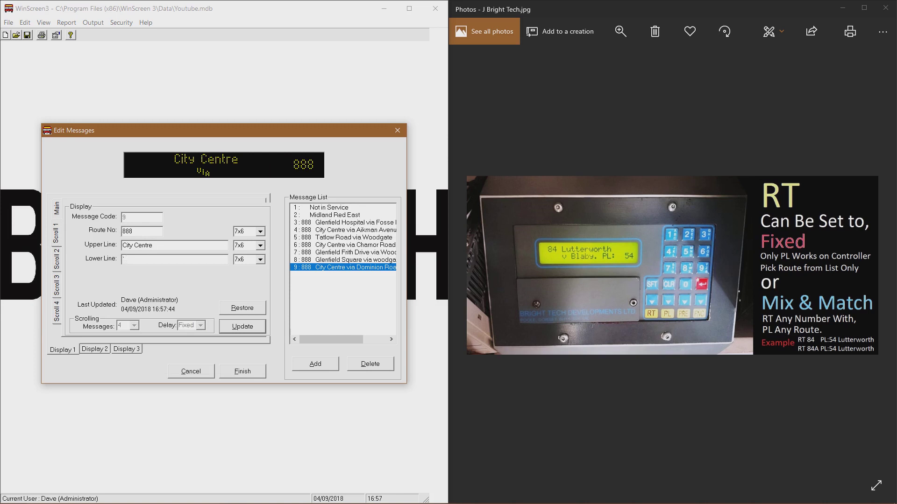
{"action": "type", "text": "Charnor Road"}
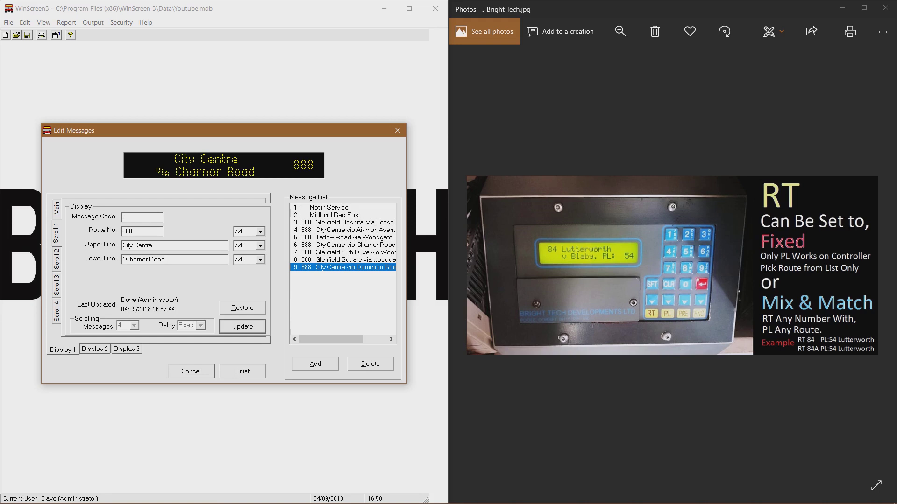
- Set Scroll 1's fonts to 16x9 for the route number, 8x7 for the upper line and 7x7 for the lower line, and commit
{"action": "left_click", "coordinate": [260, 232]}
{"action": "left_click_drag", "start_coordinate": [261, 262], "coordinate": [261, 274]}
{"action": "left_click", "coordinate": [244, 287]}
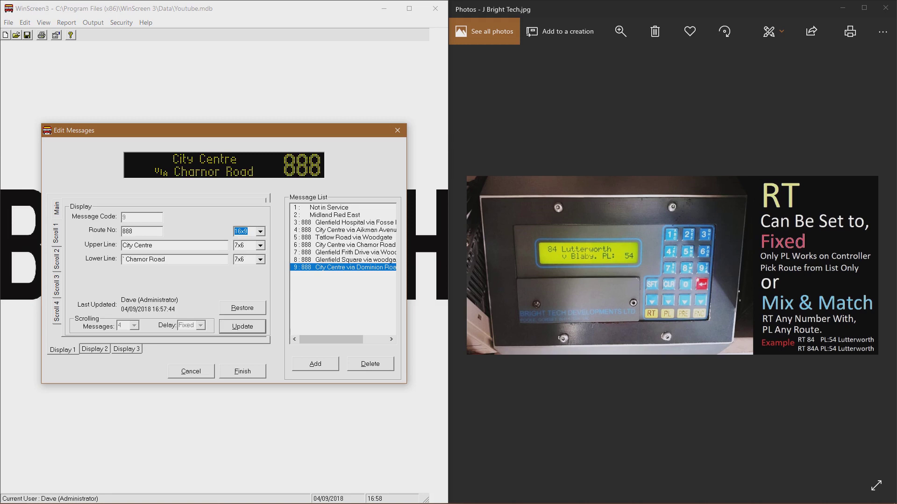
{"action": "left_click", "coordinate": [261, 246]}
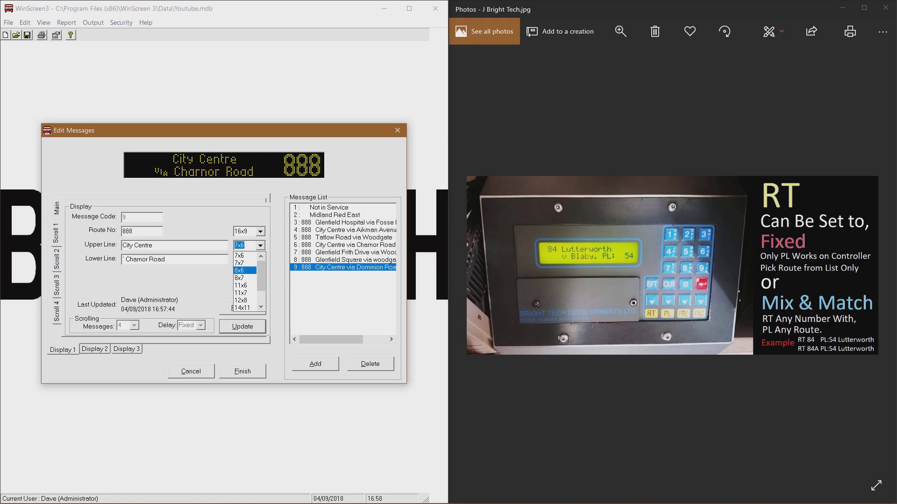
{"action": "left_click", "coordinate": [244, 279]}
{"action": "left_click", "coordinate": [260, 259]}
{"action": "left_click", "coordinate": [244, 280]}
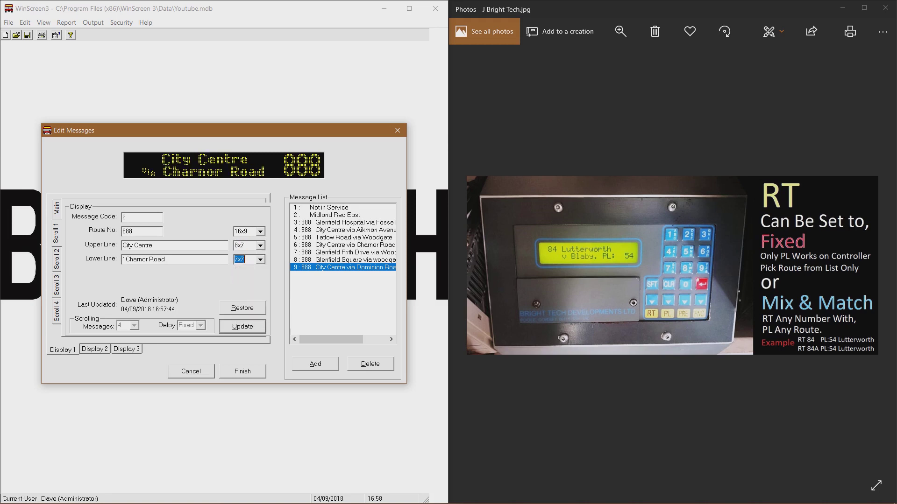
{"action": "key", "text": "Return"}
- Fill message 9's Scroll 2 page with route number 888, the copied upper line "City Centre" and the lower line "` Aikman Avenue"
{"action": "left_click", "coordinate": [56, 259]}
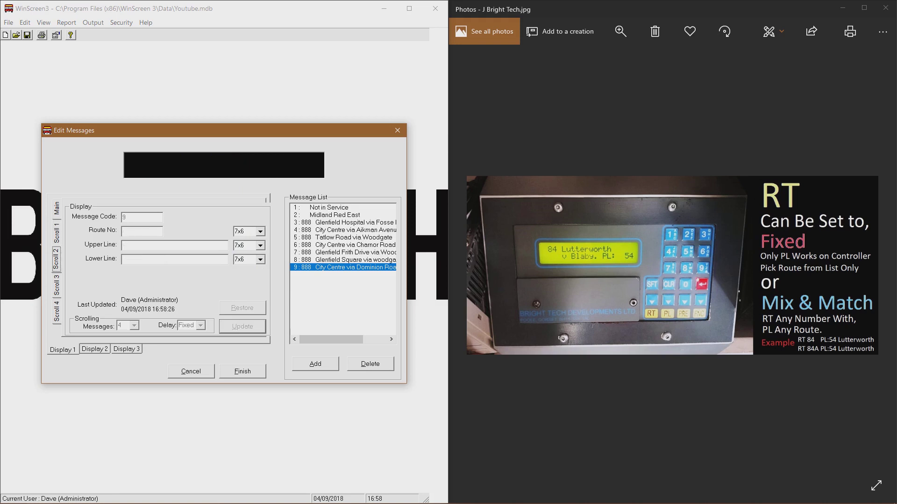
{"action": "left_click", "coordinate": [141, 232]}
{"action": "type", "text": "888"}
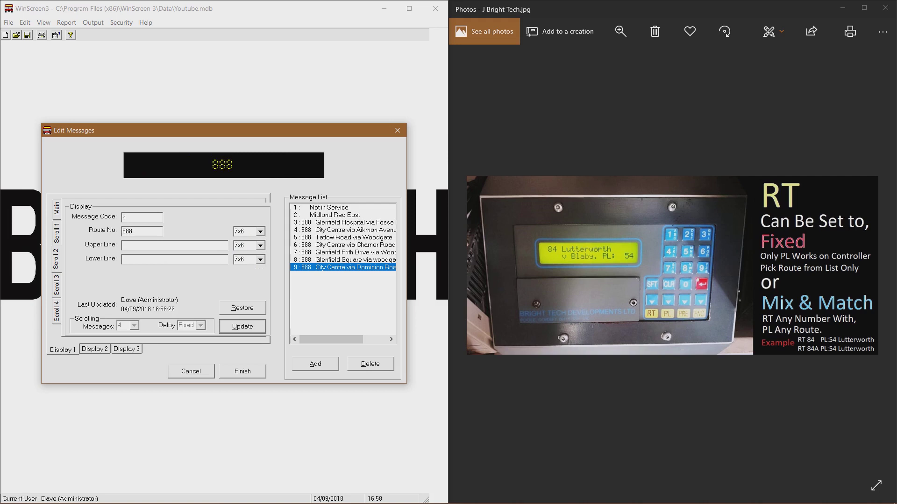
{"action": "right_click", "coordinate": [137, 244]}
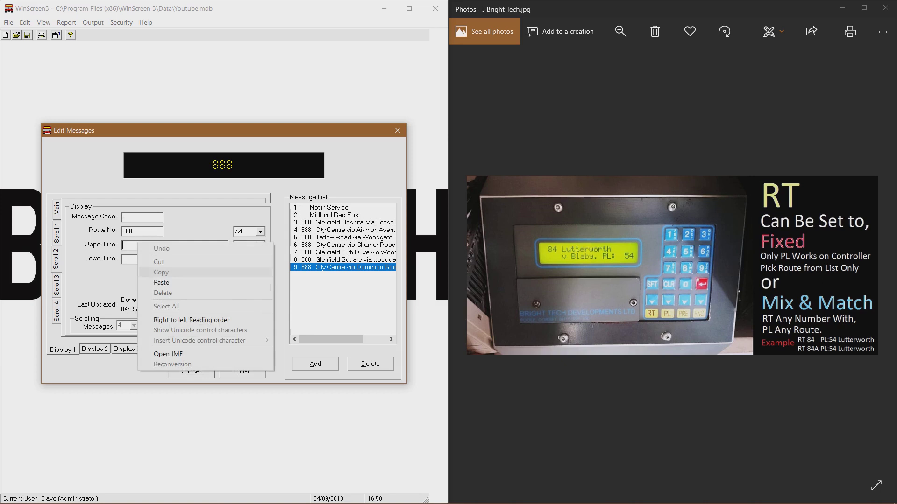
{"action": "left_click", "coordinate": [159, 283]}
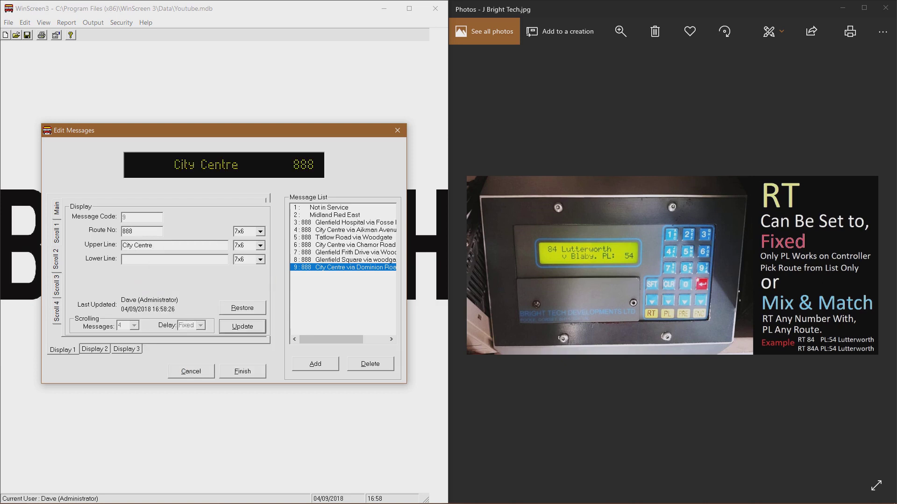
{"action": "type", "text": "Via"}
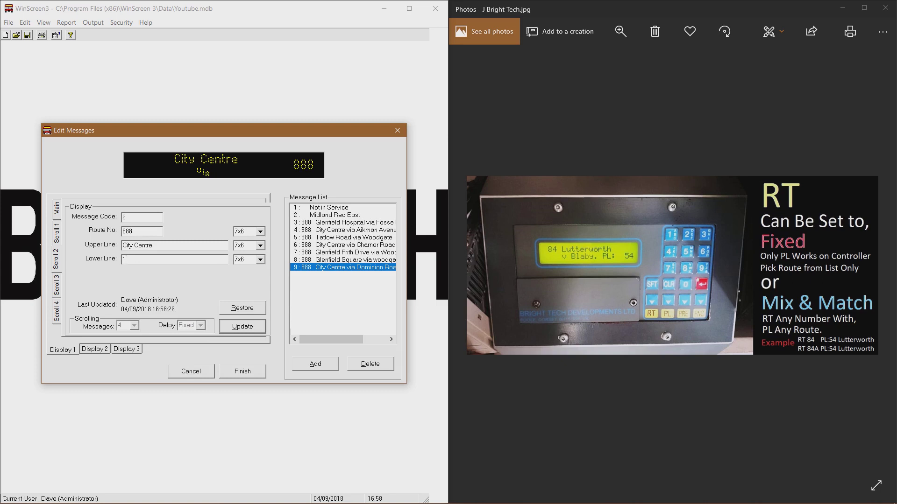
{"action": "type", "text": " A"}
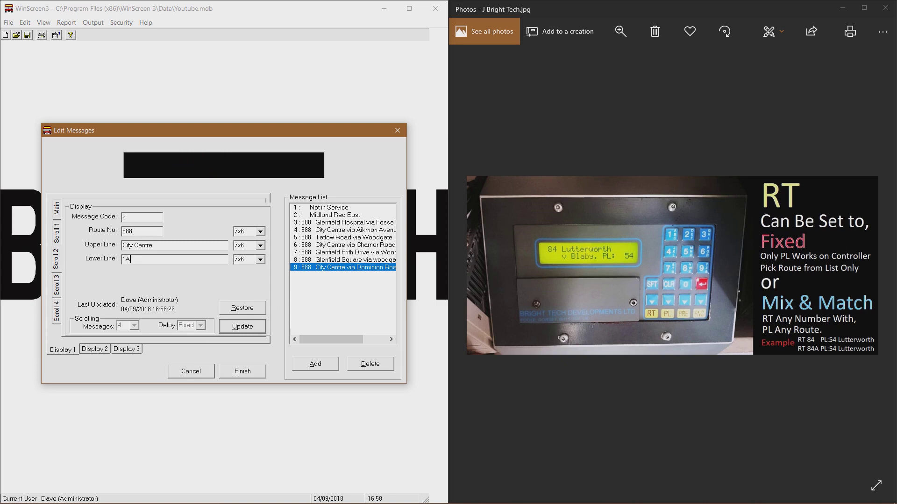
{"action": "type", "text": "ik"}
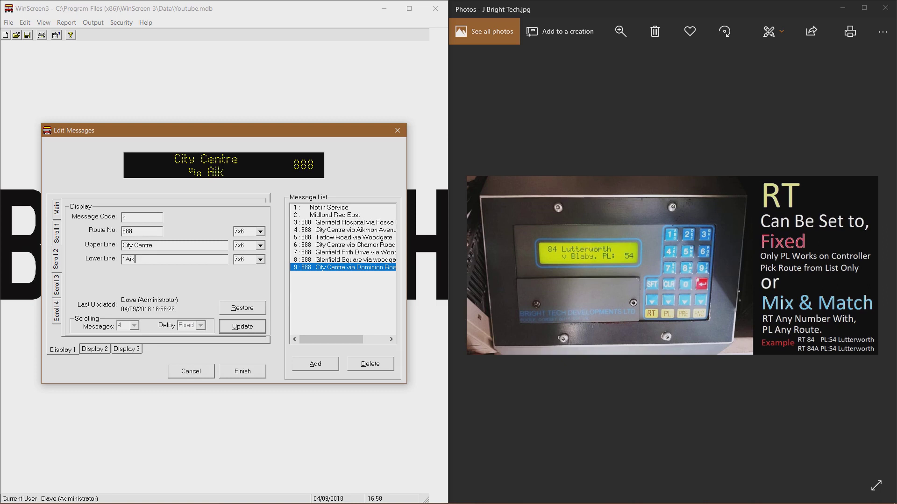
{"action": "type", "text": "man Avenue"}
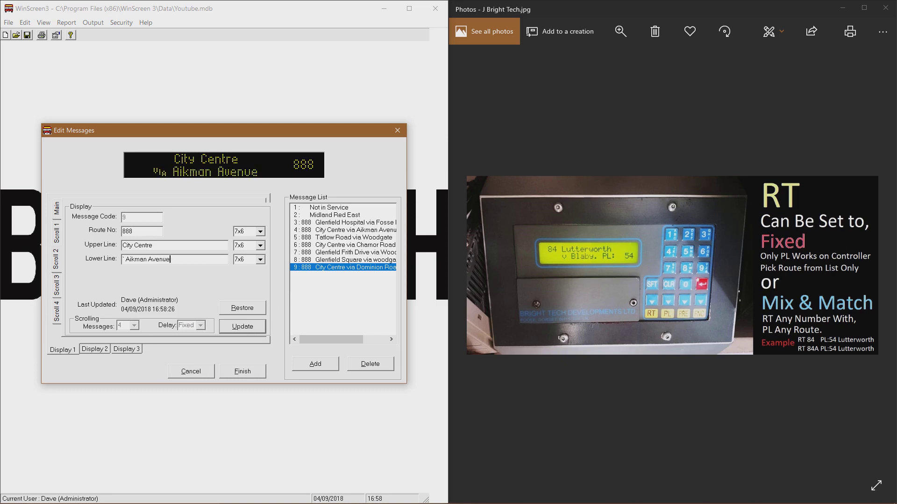
- Set Scroll 2's fonts to 16x9 for the route number, 8x7 for the upper line and 7x7 for the lower line, and commit
{"action": "left_click", "coordinate": [260, 231]}
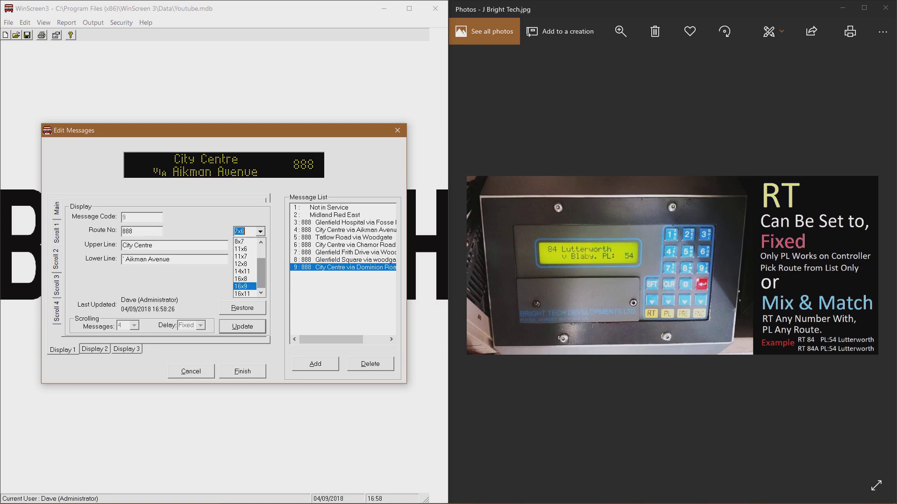
{"action": "left_click", "coordinate": [242, 286]}
{"action": "left_click", "coordinate": [260, 245]}
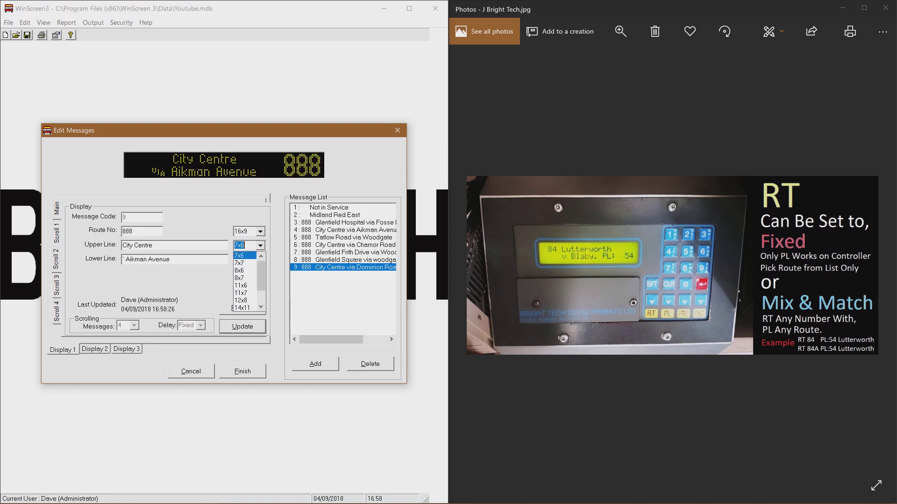
{"action": "left_click", "coordinate": [242, 261]}
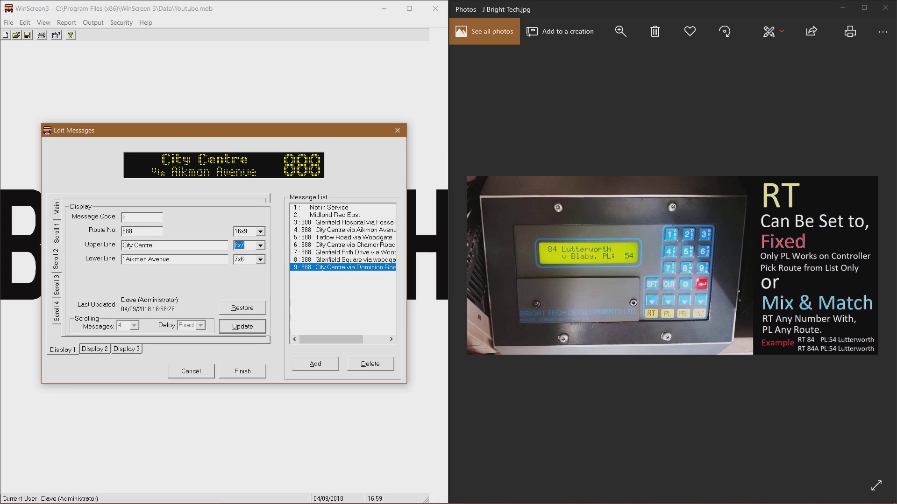
{"action": "left_click", "coordinate": [260, 260]}
{"action": "left_click", "coordinate": [241, 277]}
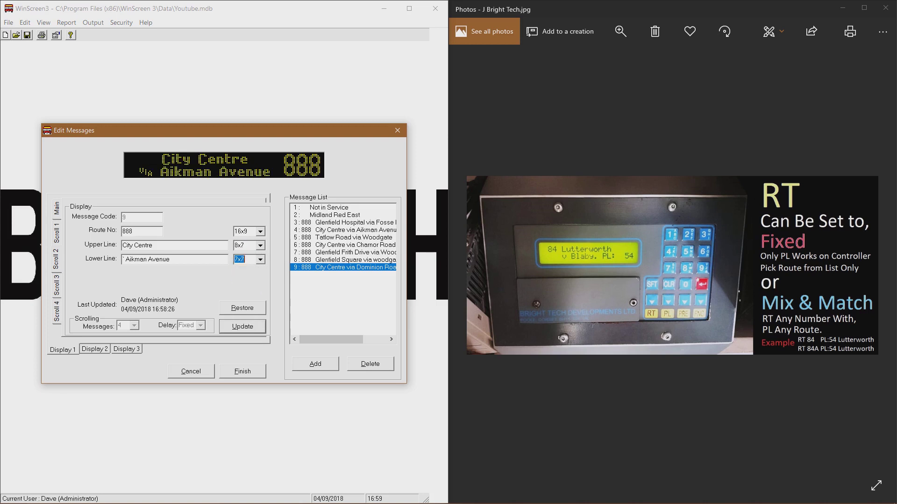
{"action": "key", "text": "Return"}
- Fill message 9's Scroll 3 page with route number 888, the copied upper line "City Centre" and the lower line "` Stephenson Drive"
{"action": "left_click", "coordinate": [57, 285]}
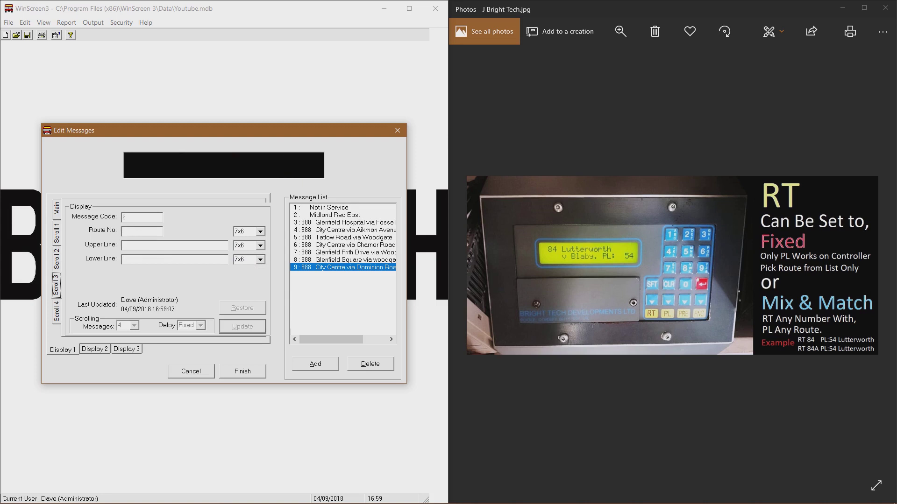
{"action": "left_click", "coordinate": [142, 231]}
{"action": "type", "text": "888"}
{"action": "right_click", "coordinate": [138, 247]}
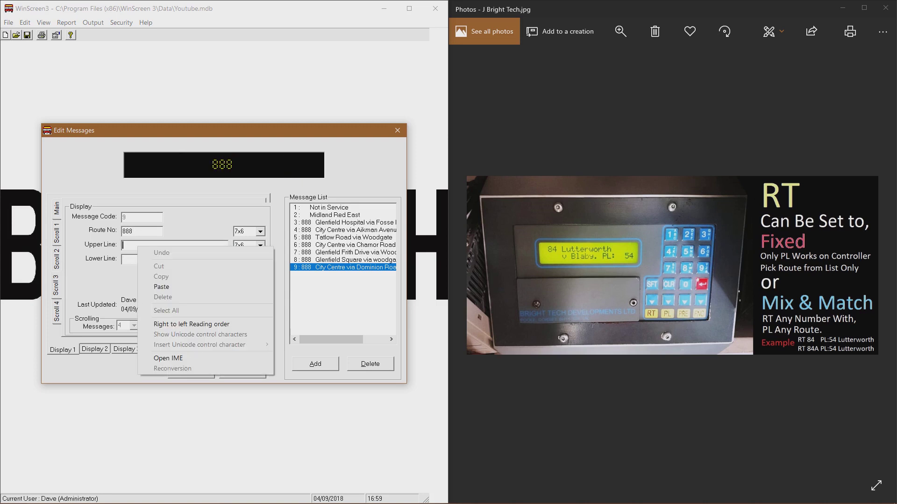
{"action": "left_click", "coordinate": [161, 287]}
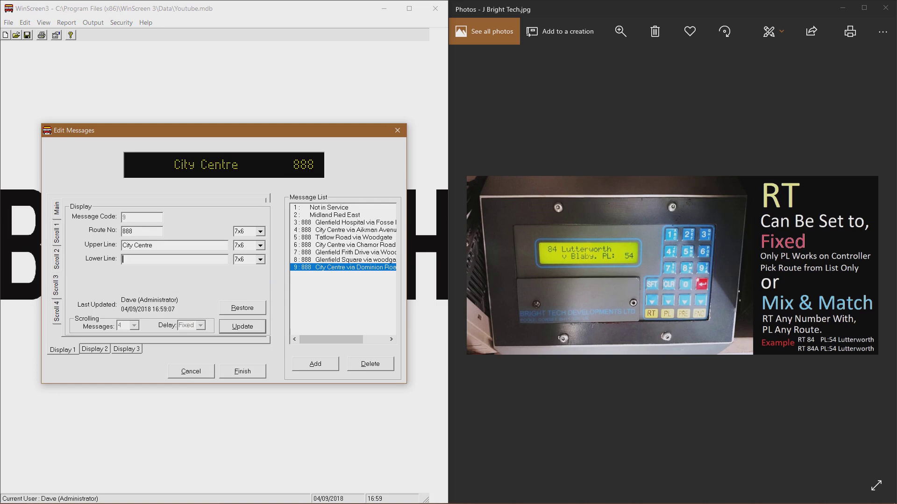
{"action": "type", "text": "`"}
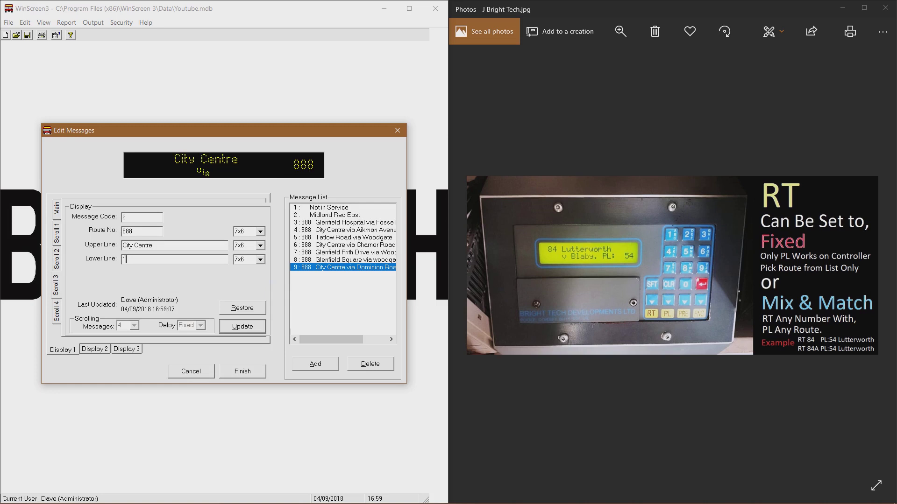
{"action": "type", "text": " Stephenson"}
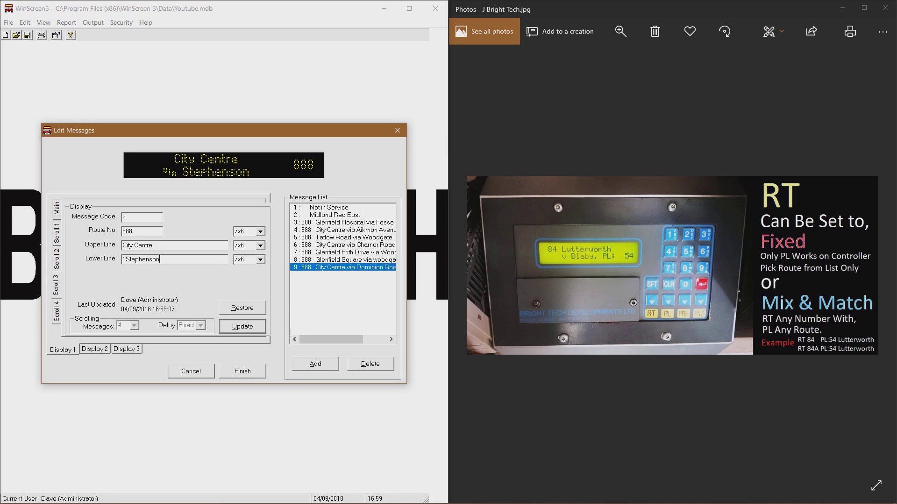
{"action": "type", "text": " Drive"}
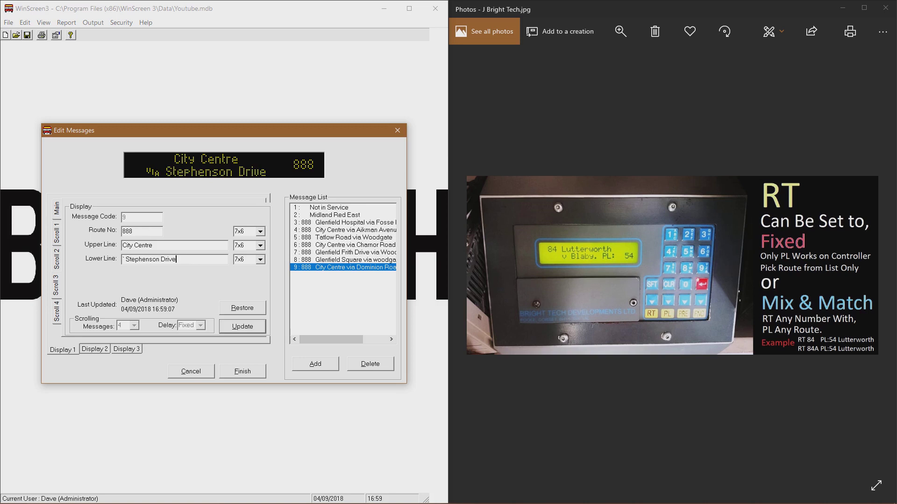
- Set Scroll 3's fonts to 16x9 for the route number, 8x7 for the upper line and 7x7 for the lower line, and commit
{"action": "left_click", "coordinate": [260, 231]}
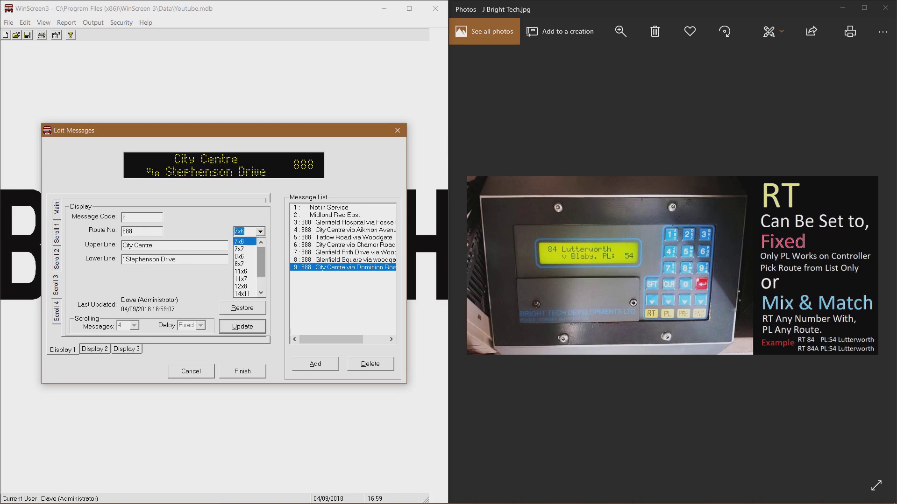
{"action": "scroll", "coordinate": [244, 271], "scroll_direction": "down", "scroll_amount": 1}
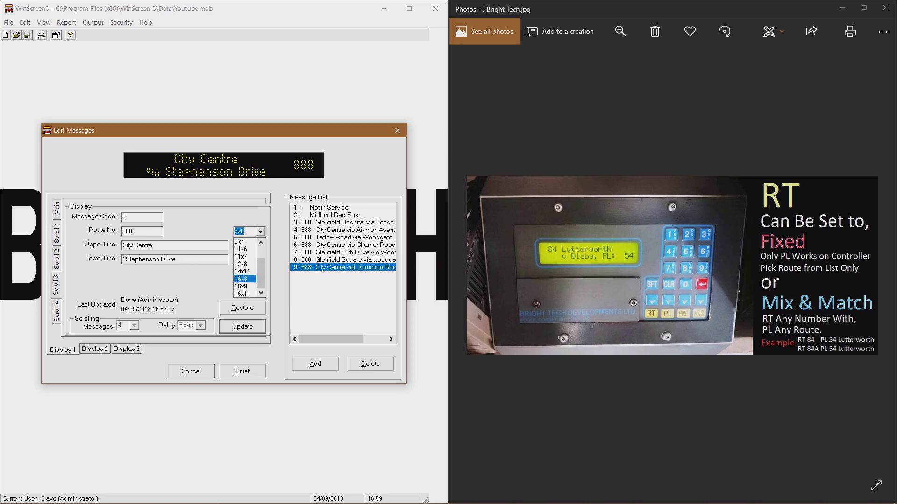
{"action": "key", "text": "Down"}
{"action": "key", "text": "Return"}
{"action": "left_click", "coordinate": [260, 245]}
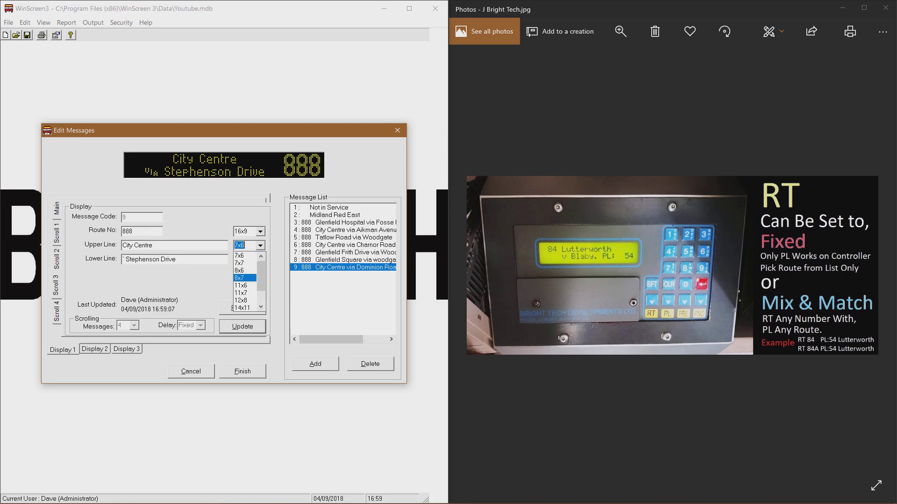
{"action": "key", "text": "Return"}
{"action": "left_click", "coordinate": [260, 259]}
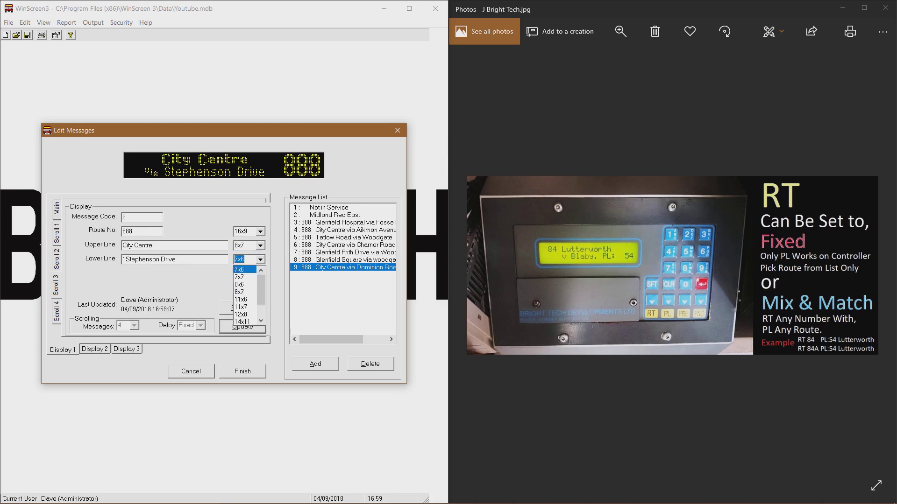
{"action": "key", "text": "Return"}
{"action": "key", "text": "Return"}
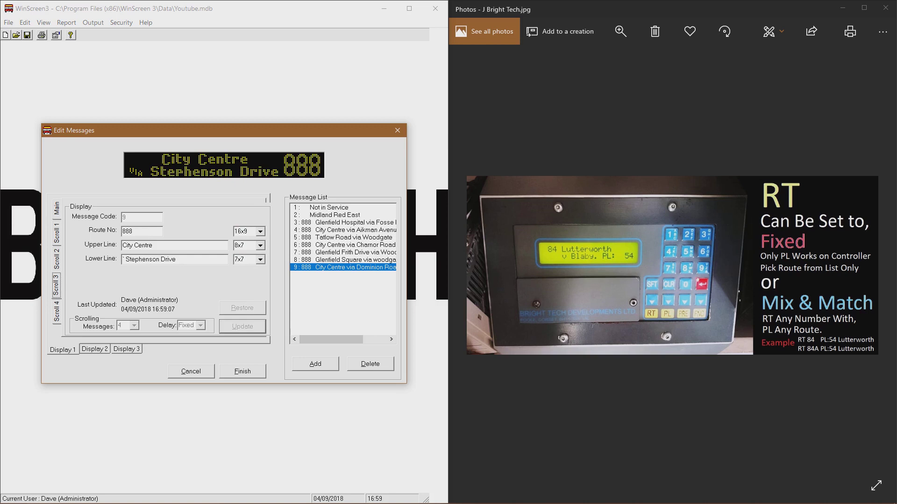
- Fill message 9's Scroll 4 page with route number 888, the copied upper line "City Centre" and the lower line "& Woodgate"
{"action": "key", "text": "Down"}
{"action": "left_click", "coordinate": [141, 231]}
{"action": "type", "text": "888"}
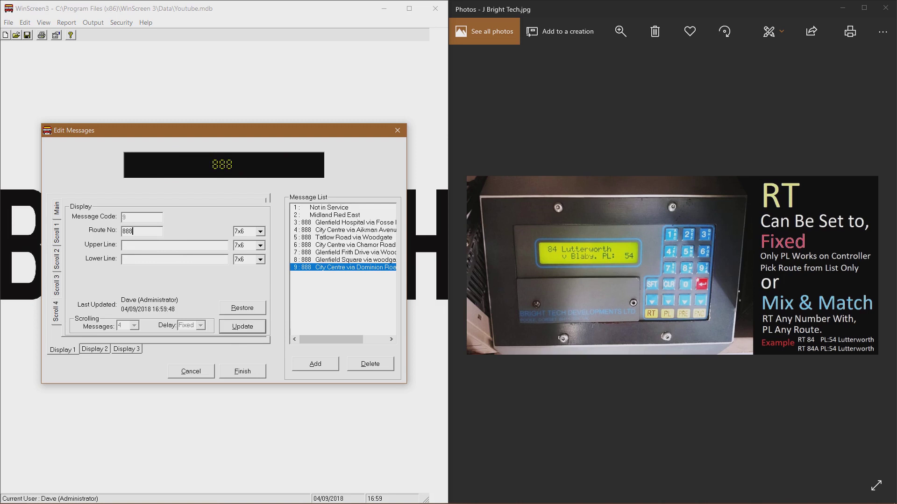
{"action": "right_click", "coordinate": [139, 246]}
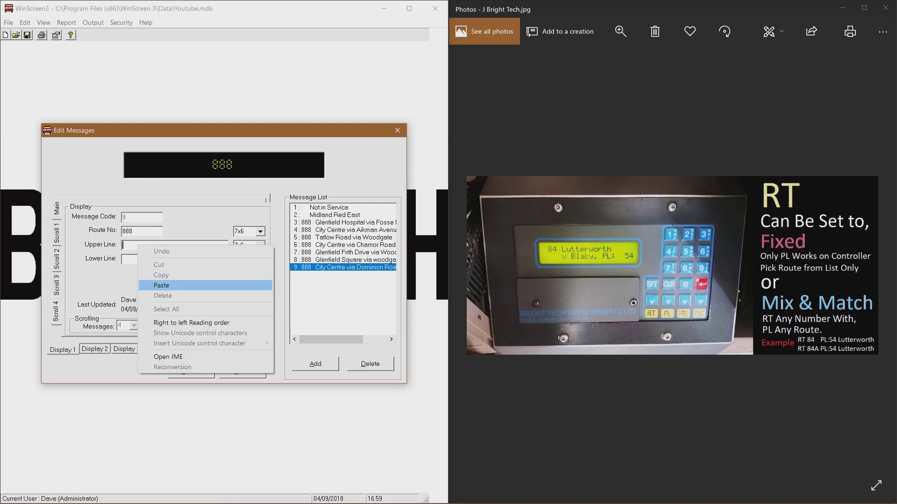
{"action": "left_click", "coordinate": [150, 285]}
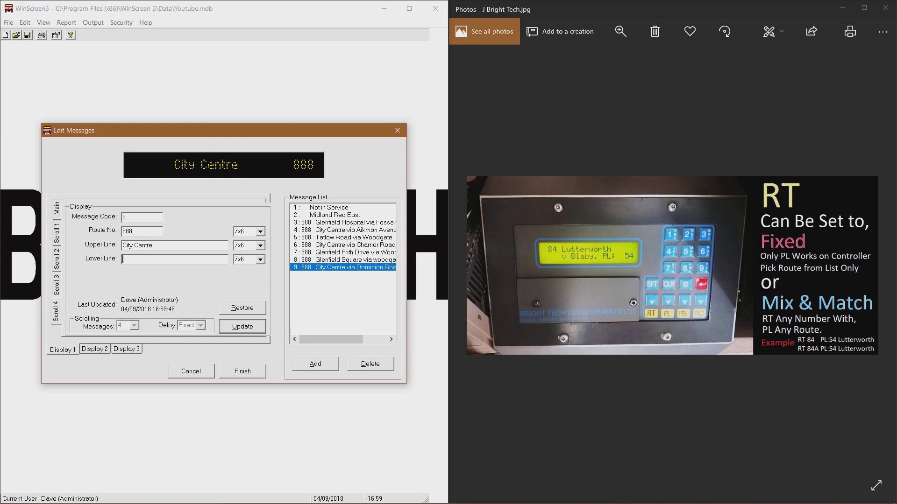
{"action": "type", "text": "&"}
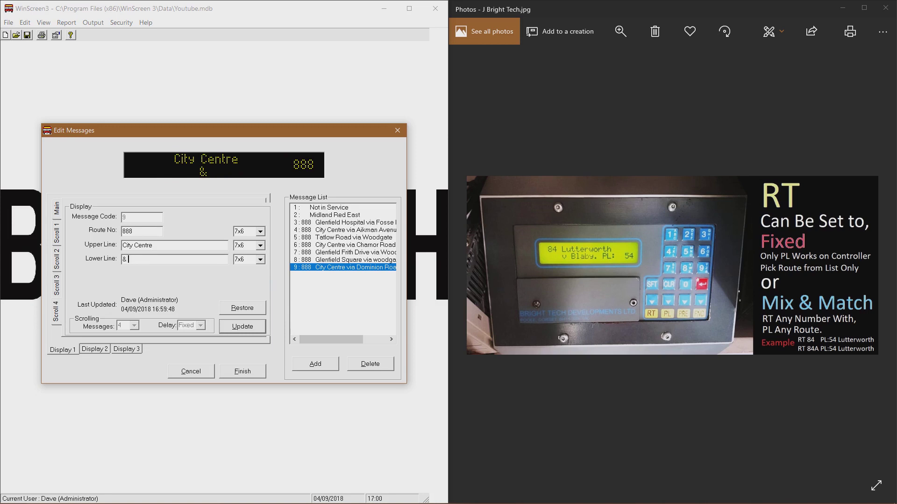
{"action": "type", "text": " Woodgate"}
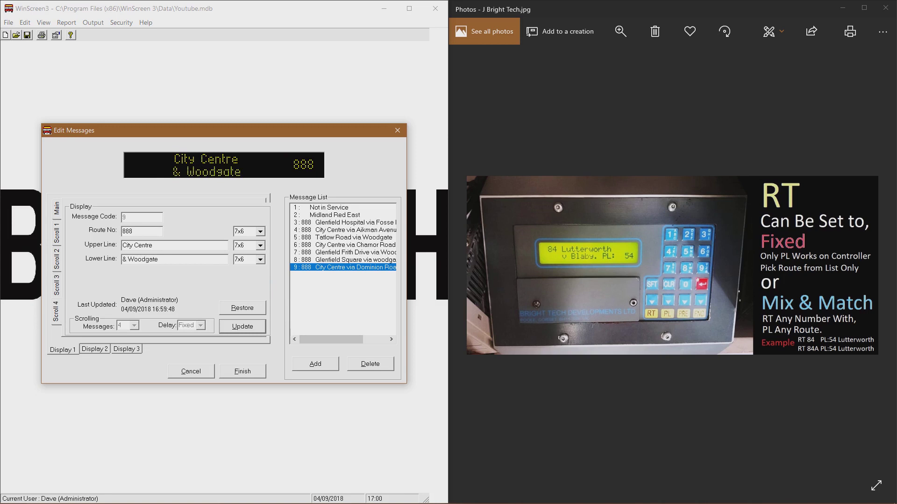
- Set Scroll 4's fonts to 16x9 for the route number, 8x7 for the upper line and 7x7 for the lower line, and commit
{"action": "left_click", "coordinate": [261, 232]}
{"action": "key", "text": "Down"}
{"action": "key", "text": "Down"}
{"action": "key", "text": "Down"}
{"action": "key", "text": "Down"}
{"action": "key", "text": "Down"}
{"action": "key", "text": "Down"}
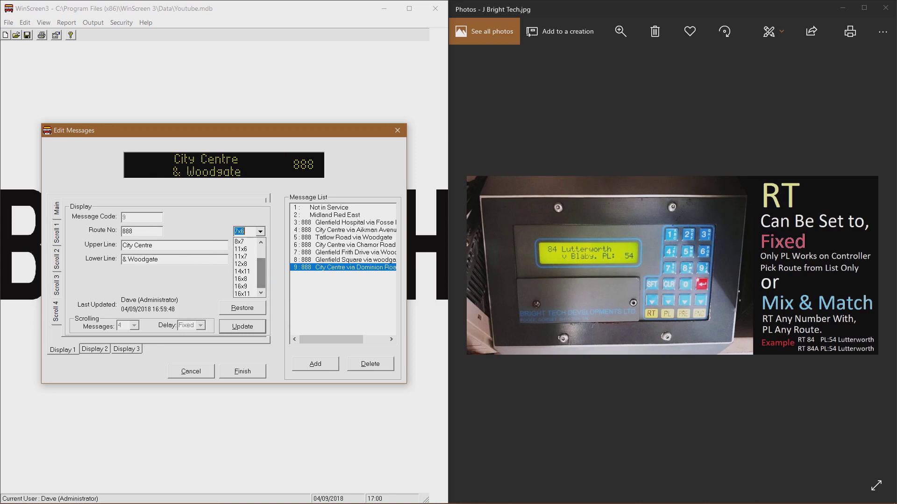
{"action": "key", "text": "Return"}
{"action": "left_click", "coordinate": [261, 245]}
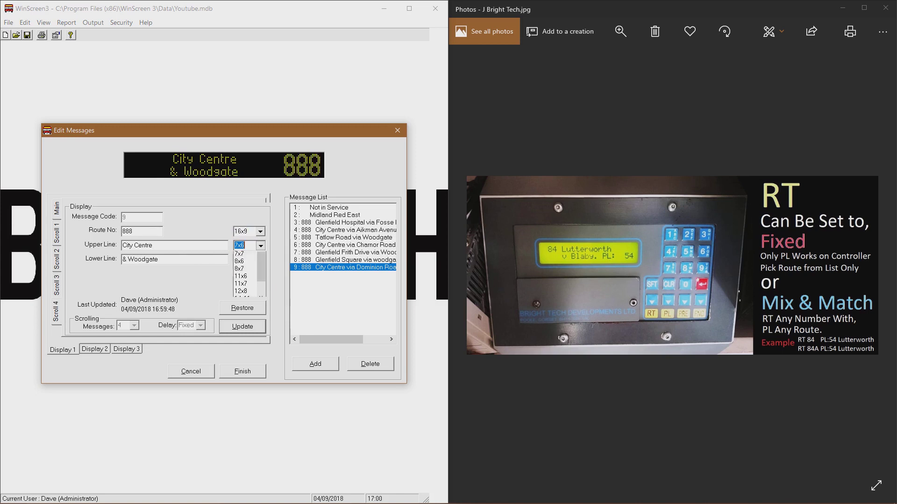
{"action": "key", "text": "Down"}
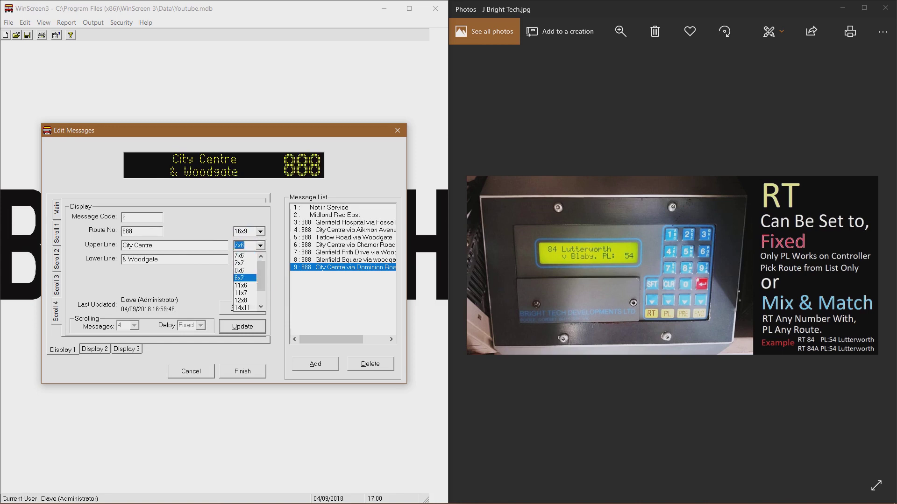
{"action": "key", "text": "Return"}
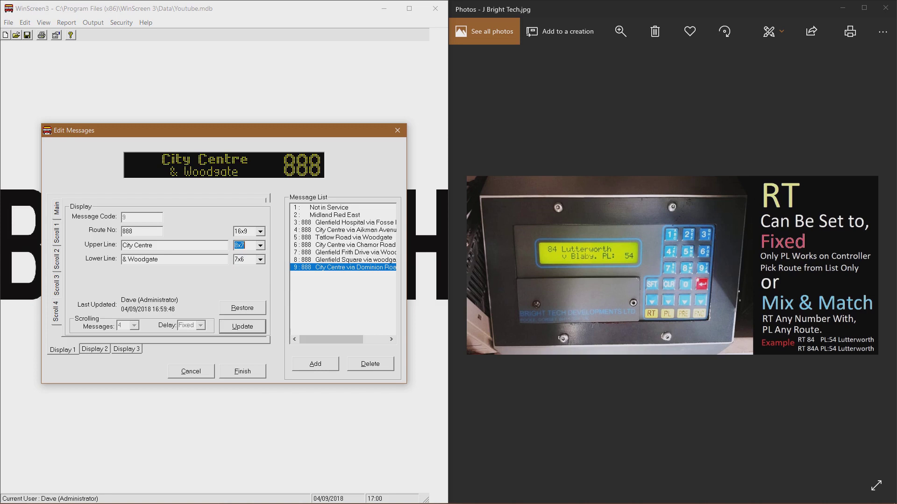
{"action": "left_click", "coordinate": [260, 259]}
{"action": "key", "text": "Return"}
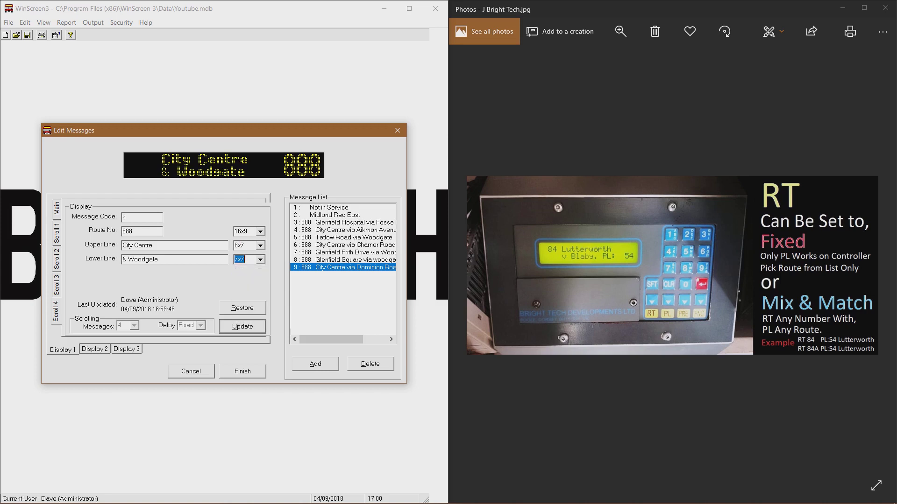
{"action": "key", "text": "alt+u"}
- Fill message 9's Display 2 with route number 888 and the copied upper line "City Centre"
{"action": "left_click", "coordinate": [95, 349]}
{"action": "left_click", "coordinate": [140, 232]}
{"action": "type", "text": "888"}
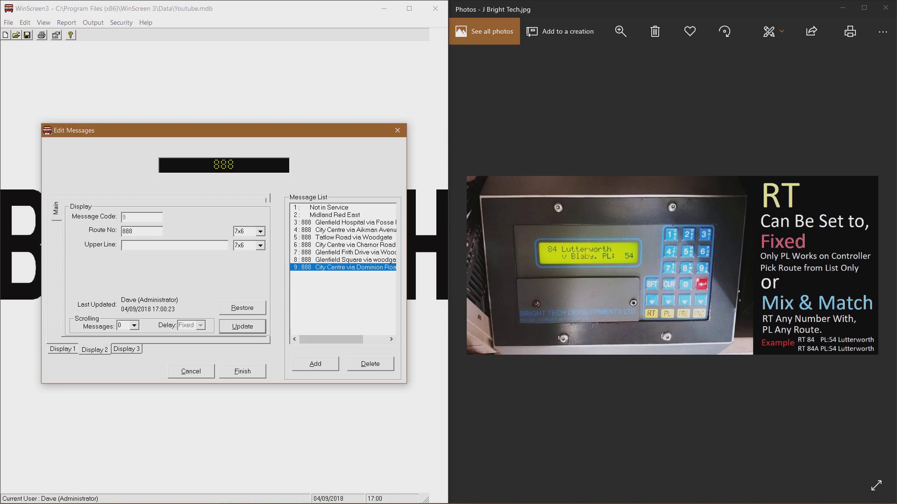
{"action": "right_click", "coordinate": [154, 245]}
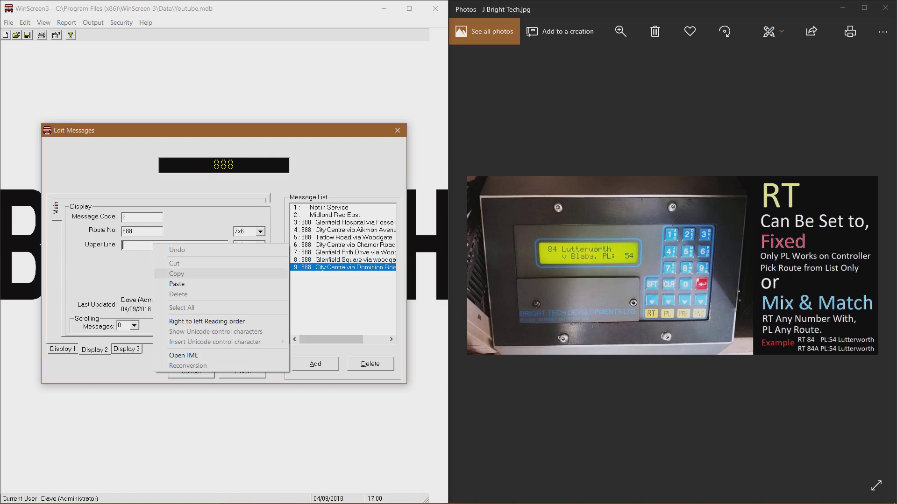
{"action": "left_click", "coordinate": [177, 283]}
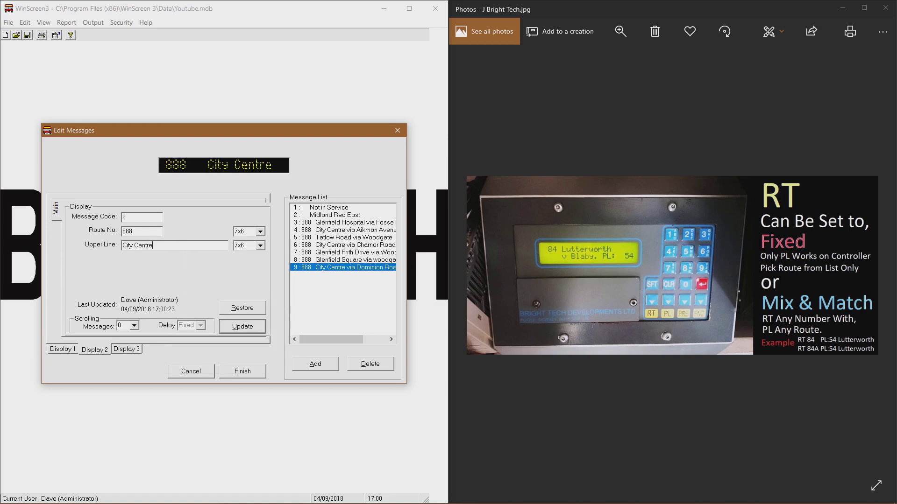
- Set message 9's Display 2 fonts to 8x7 for both the route number and the upper line, and commit
{"action": "left_click", "coordinate": [260, 231]}
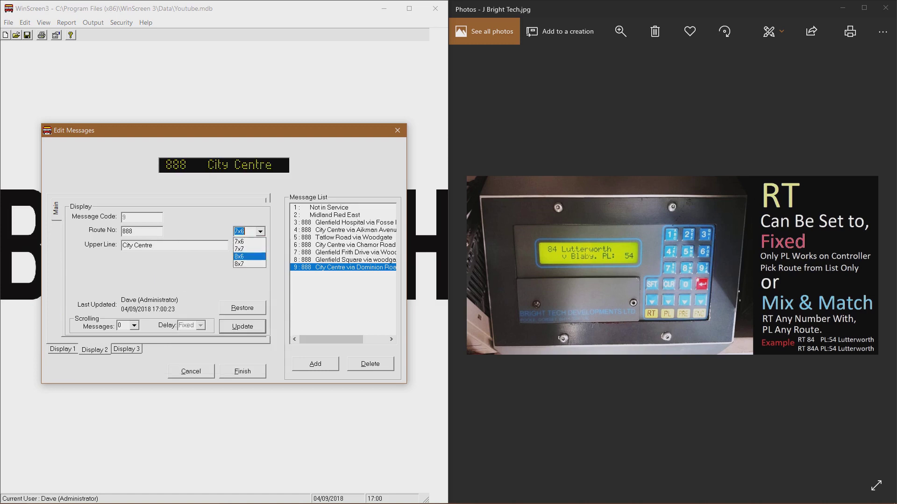
{"action": "key", "text": "Return"}
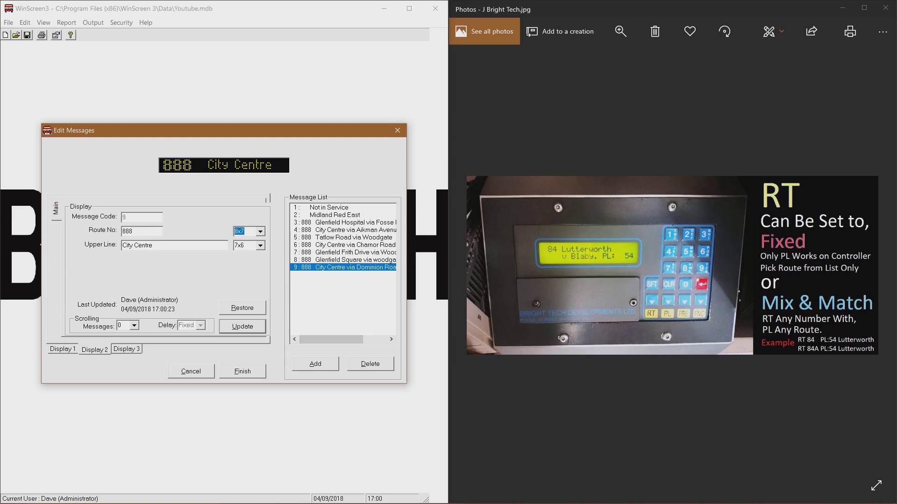
{"action": "left_click", "coordinate": [260, 246]}
{"action": "left_click", "coordinate": [250, 278]}
{"action": "key", "text": "Return"}
- Give message 9's Display 3 the route number 888 in the 16x9 font and commit
{"action": "left_click", "coordinate": [127, 350]}
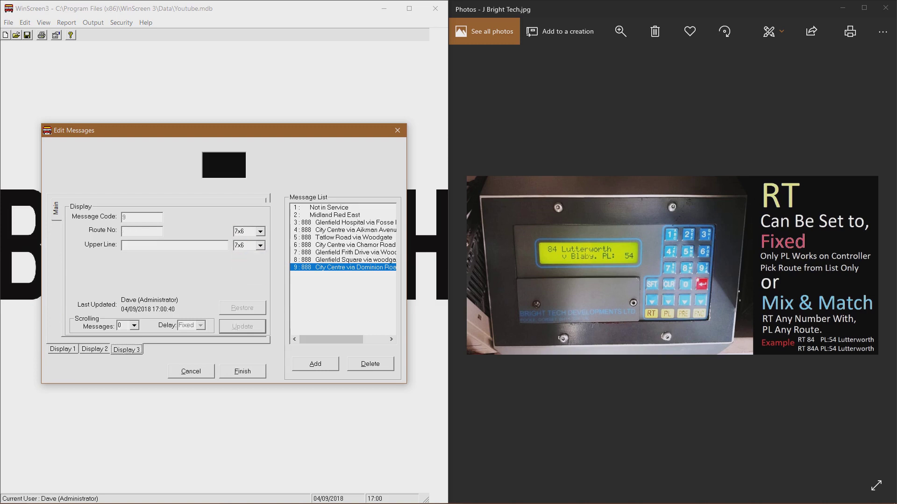
{"action": "left_click", "coordinate": [142, 231]}
{"action": "type", "text": "888"}
{"action": "left_click", "coordinate": [260, 231]}
{"action": "key", "text": "Down"}
{"action": "key", "text": "Down"}
{"action": "key", "text": "Down"}
{"action": "key", "text": "Return"}
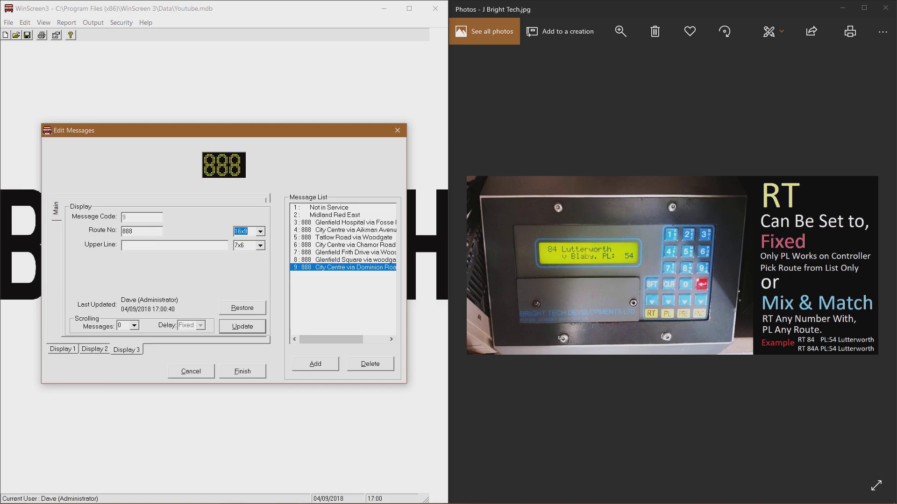
{"action": "key", "text": "Return"}
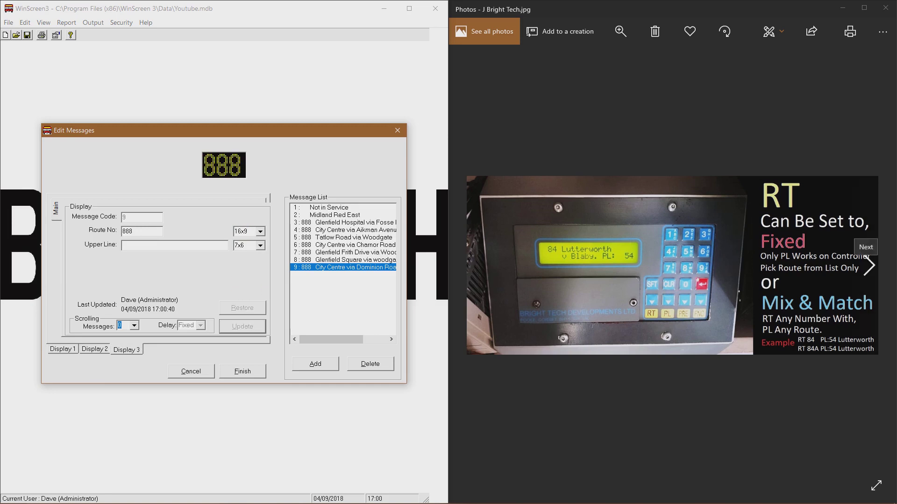
- Show the next picture in Photos, and preview the programmed messages in WinScreen3's Browse Messages window
{"action": "left_click", "coordinate": [869, 265]}
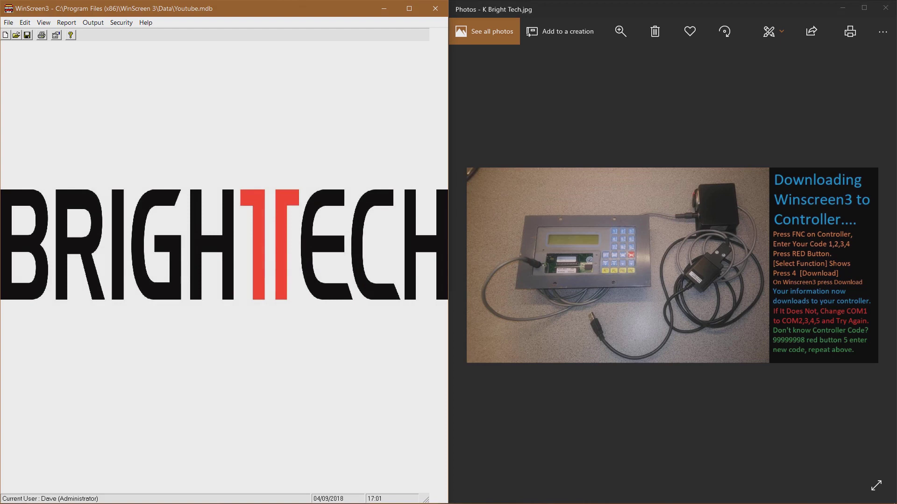
{"action": "left_click", "coordinate": [44, 22]}
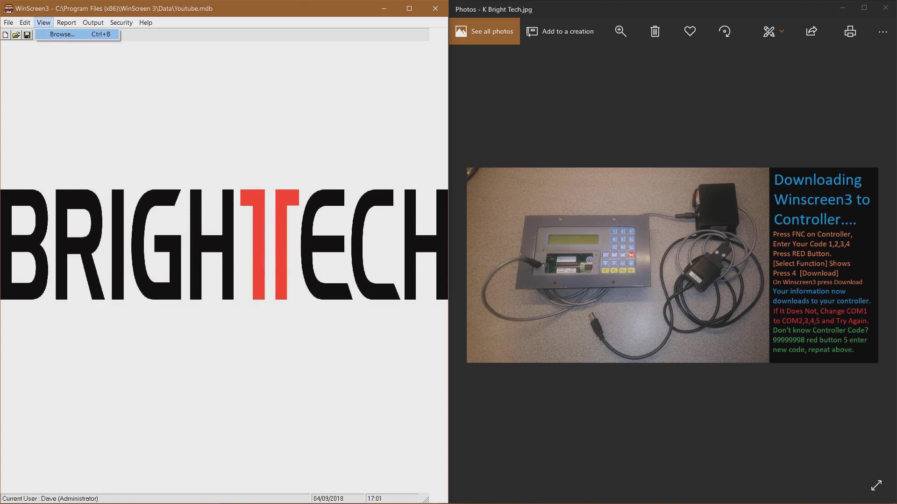
{"action": "key", "text": "Return"}
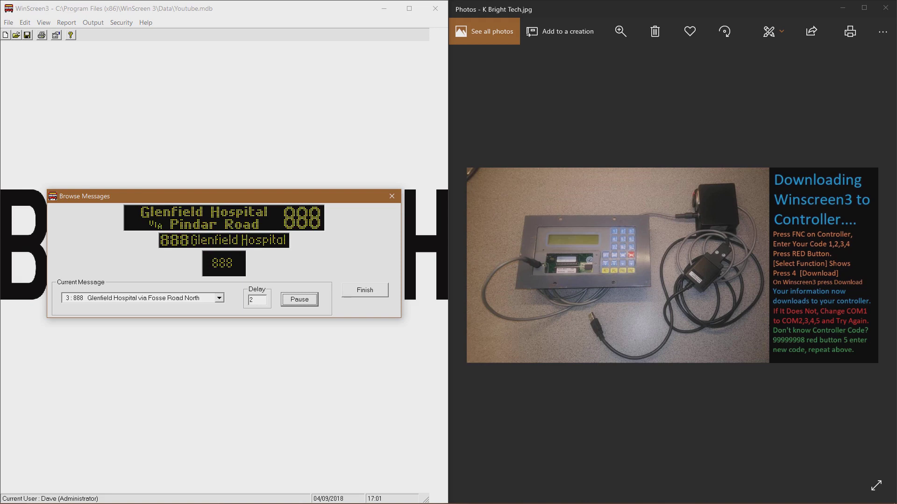
{"action": "key", "text": "Escape"}
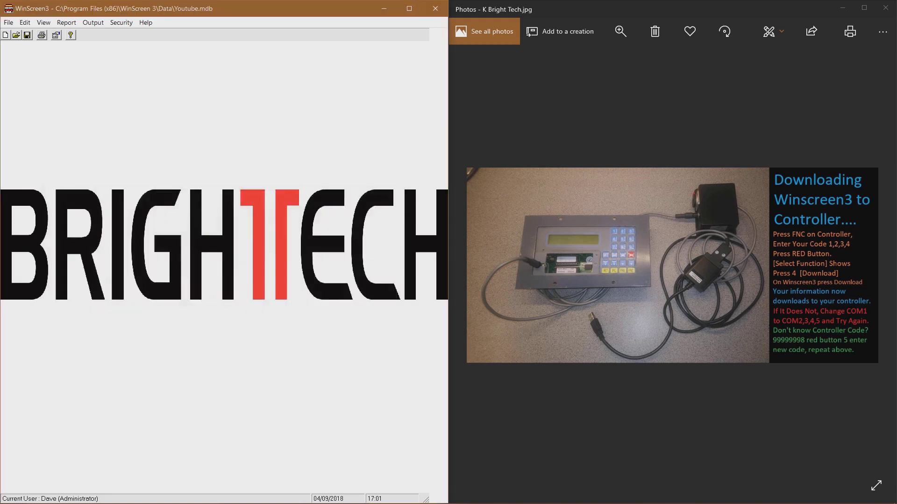
- Reopen the message editor and bring up the Display 3 settings
{"action": "key", "text": "alt"}
{"action": "key", "text": "Right"}
{"action": "key", "text": "Down"}
{"action": "key", "text": "Right"}
{"action": "key", "text": "Left"}
{"action": "key", "text": "Down"}
{"action": "key", "text": "Return"}
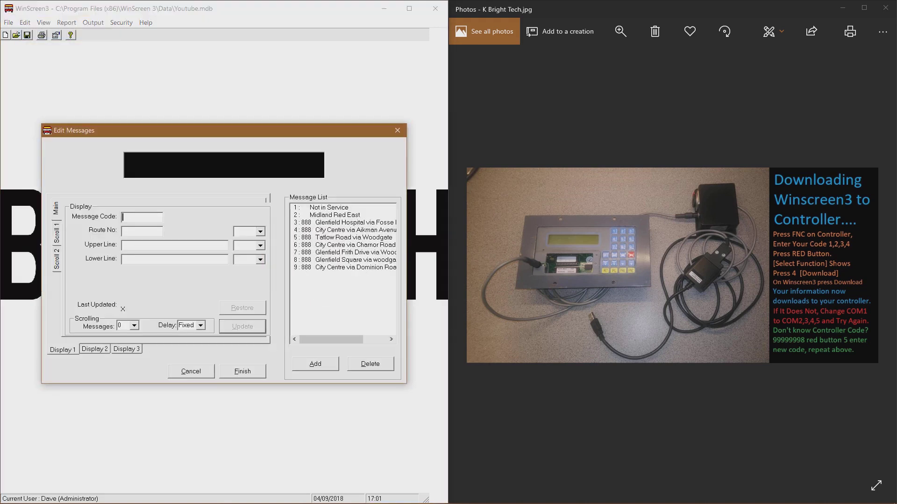
{"action": "left_click", "coordinate": [127, 349]}
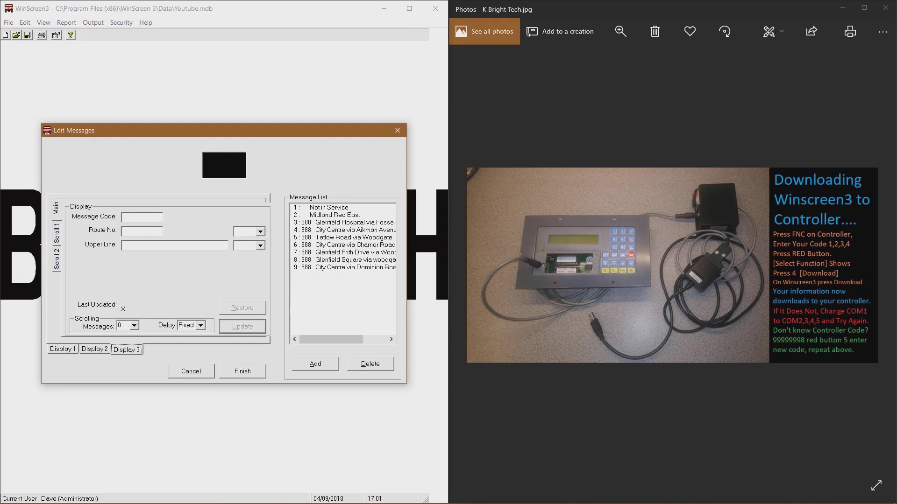
- Check the Display 3 route number font of each message from 9 back to 3
{"action": "left_click", "coordinate": [346, 268]}
{"action": "left_click", "coordinate": [346, 260]}
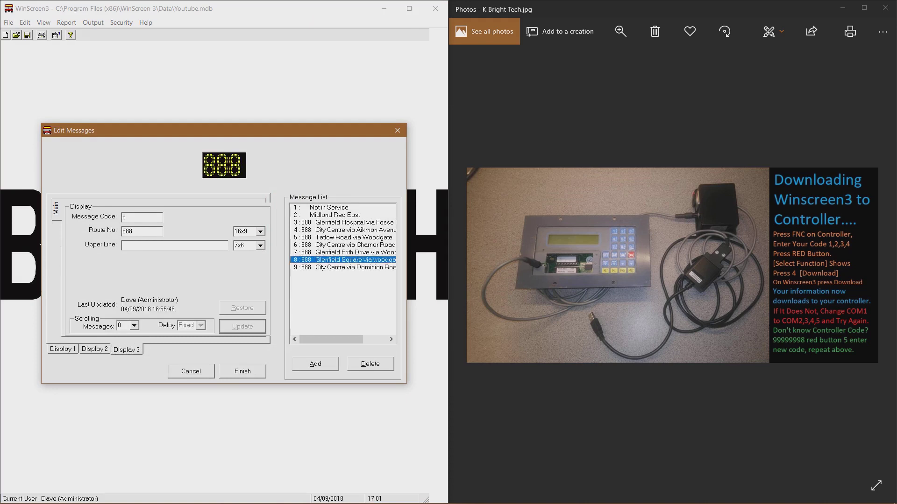
{"action": "left_click", "coordinate": [346, 253]}
{"action": "left_click", "coordinate": [346, 245]}
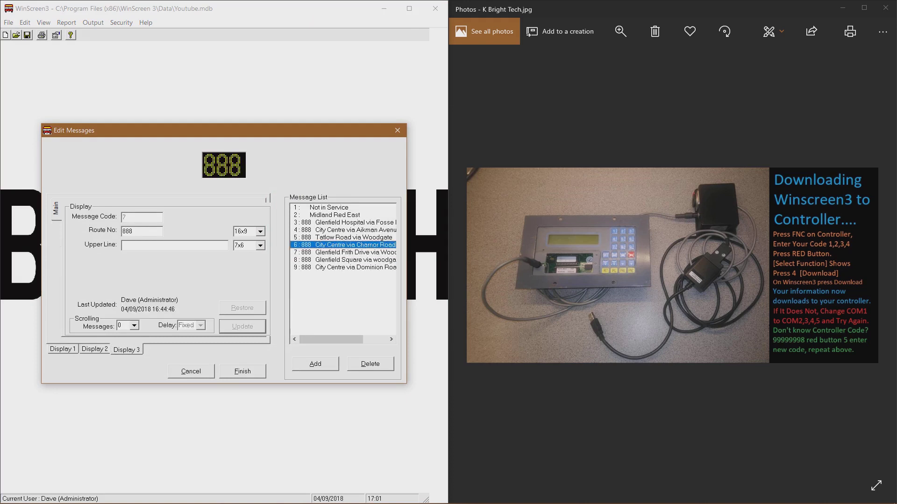
{"action": "left_click", "coordinate": [346, 237]}
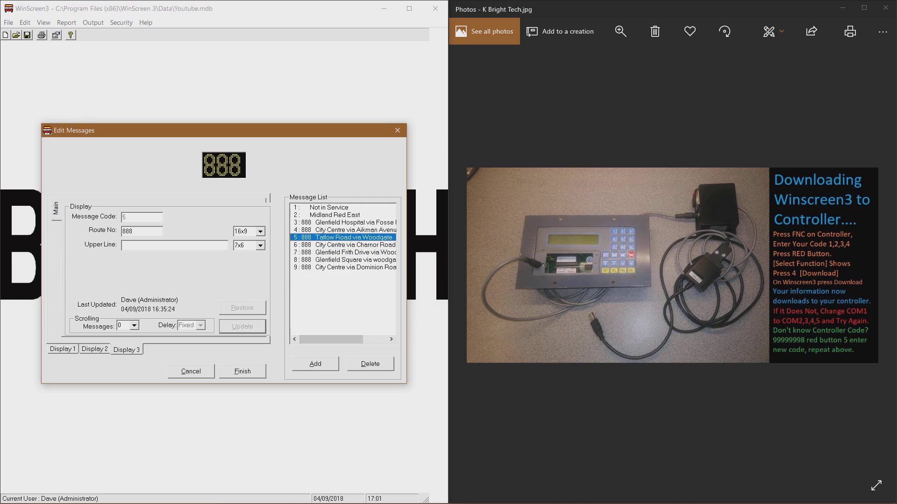
{"action": "left_click", "coordinate": [345, 230]}
{"action": "left_click", "coordinate": [345, 223]}
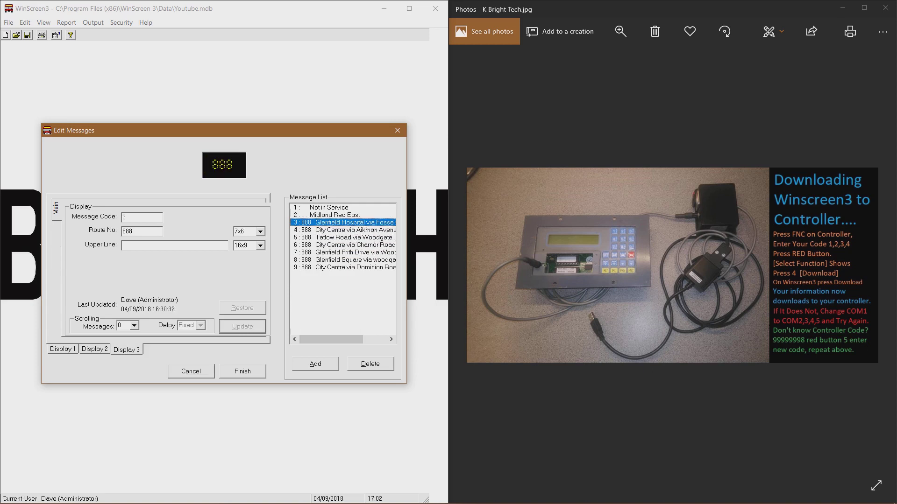
- Set message 3's Display 3 route number font to 16x9, commit it and finish editing
{"action": "left_click", "coordinate": [260, 231]}
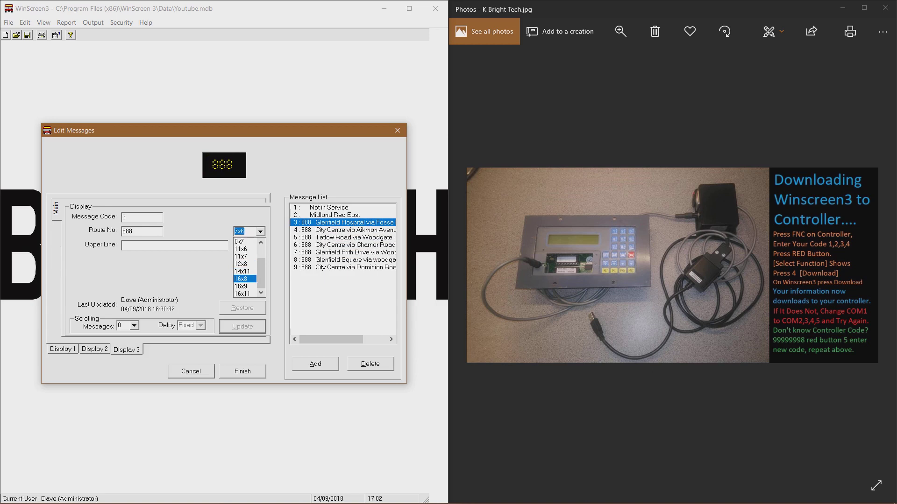
{"action": "left_click", "coordinate": [241, 287]}
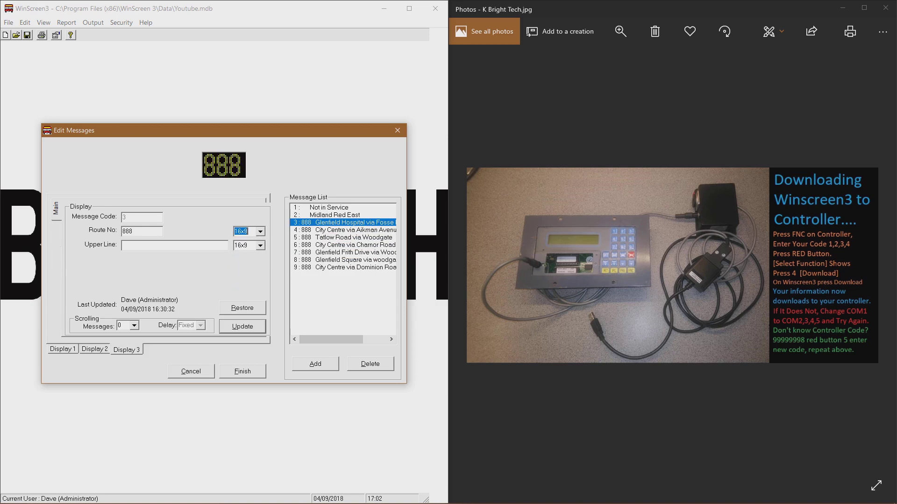
{"action": "key", "text": "Return"}
{"action": "left_click", "coordinate": [242, 372]}
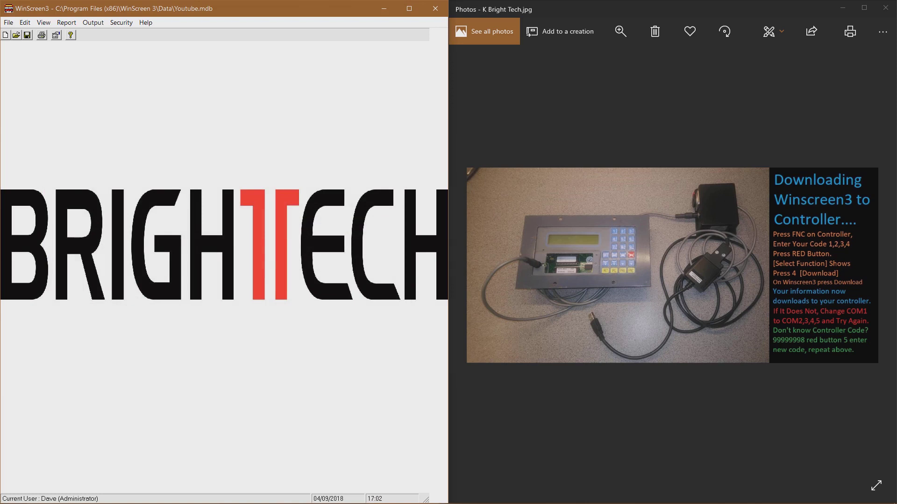
- Preview message 3, Glenfield Hospital via Fosse Road North, and message 7, Glenfield Frith Drive via Woodgate, in Browse Messages, and close the preview
{"action": "key", "text": "alt+v"}
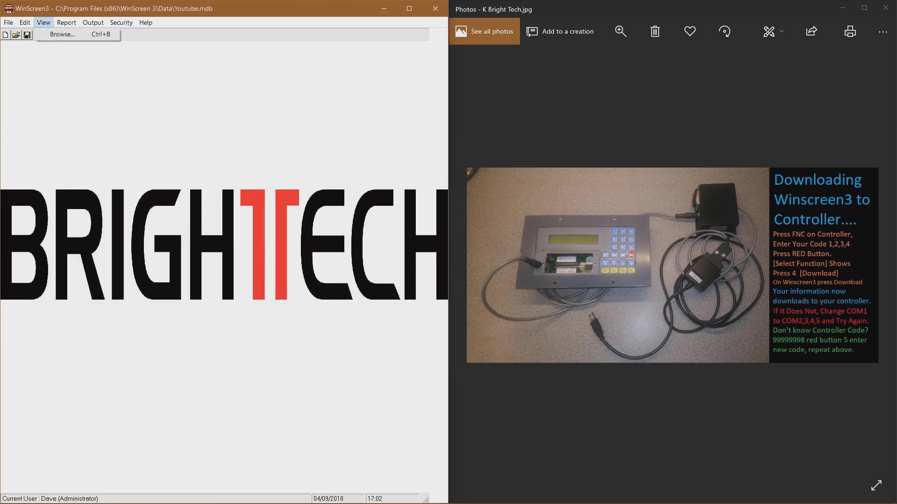
{"action": "key", "text": "Right"}
{"action": "key", "text": "Left"}
{"action": "key", "text": "Return"}
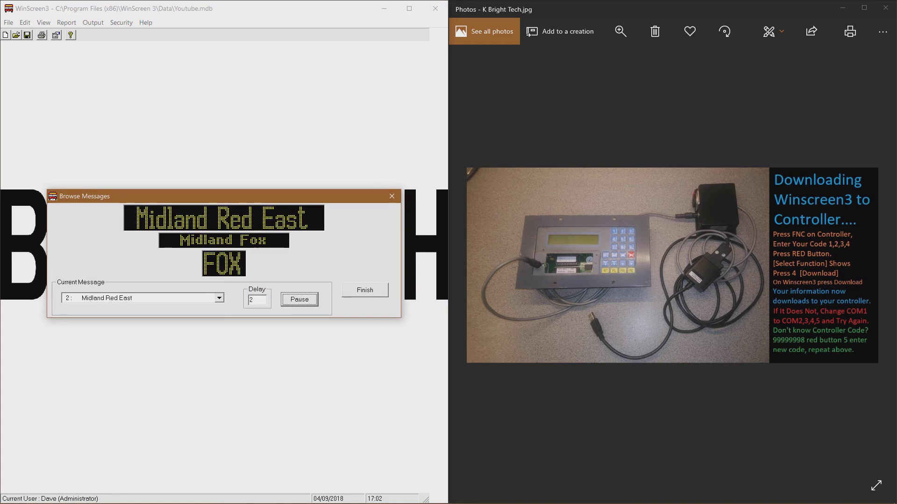
{"action": "left_click", "coordinate": [219, 298]}
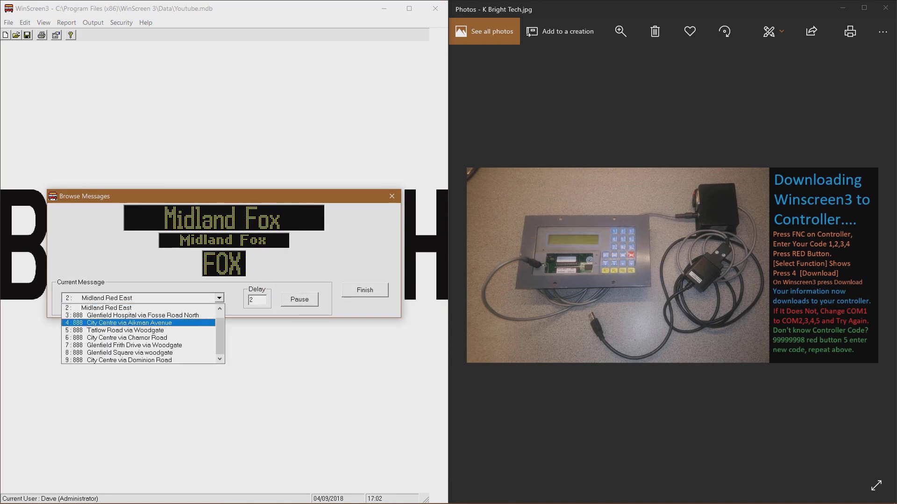
{"action": "left_click", "coordinate": [138, 316]}
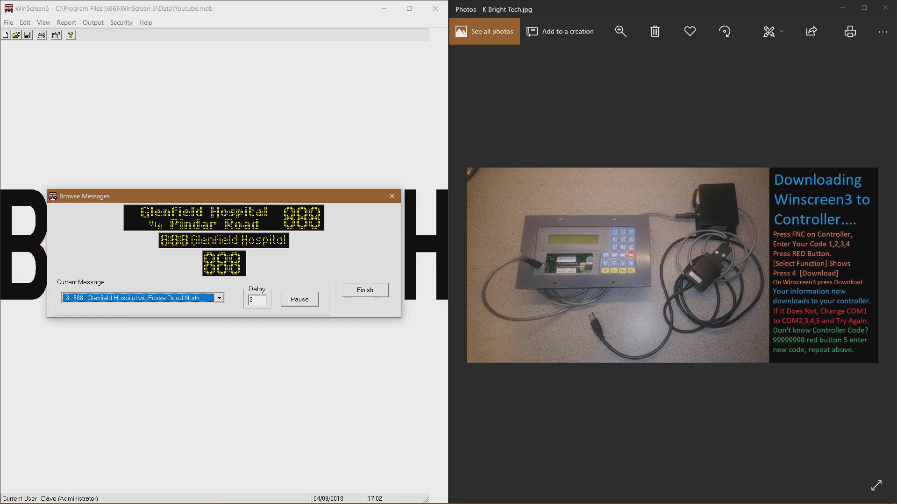
{"action": "left_click", "coordinate": [220, 298]}
{"action": "key", "text": "Down"}
{"action": "key", "text": "Down"}
{"action": "key", "text": "Return"}
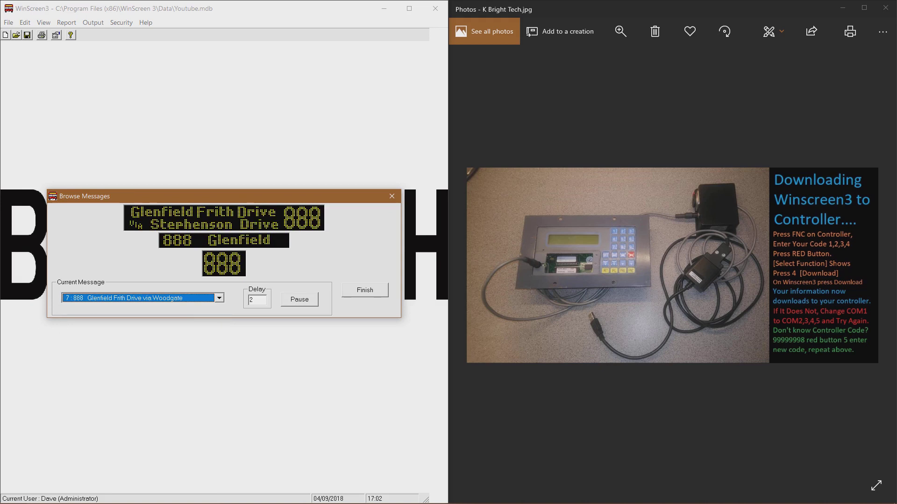
{"action": "left_click", "coordinate": [364, 290]}
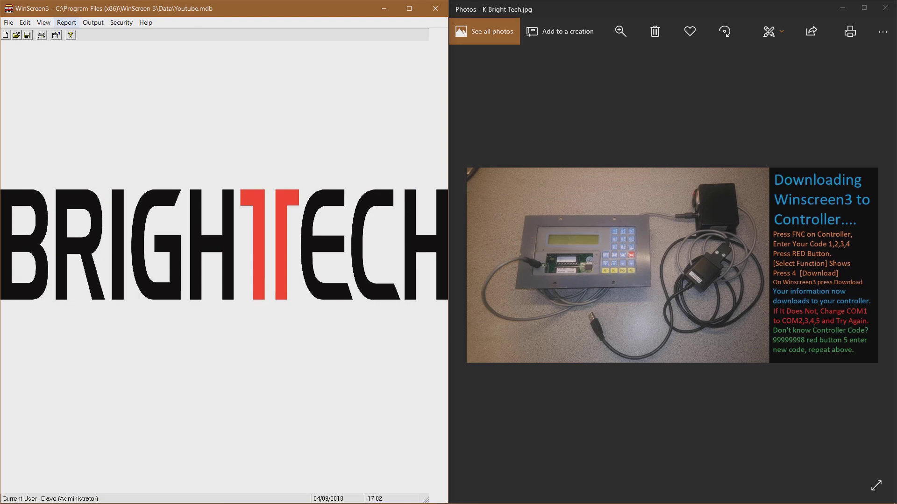
- Preview the cab list report of all messages and their scrolling pages, and close it
{"action": "left_click", "coordinate": [67, 22]}
{"action": "left_click", "coordinate": [85, 35]}
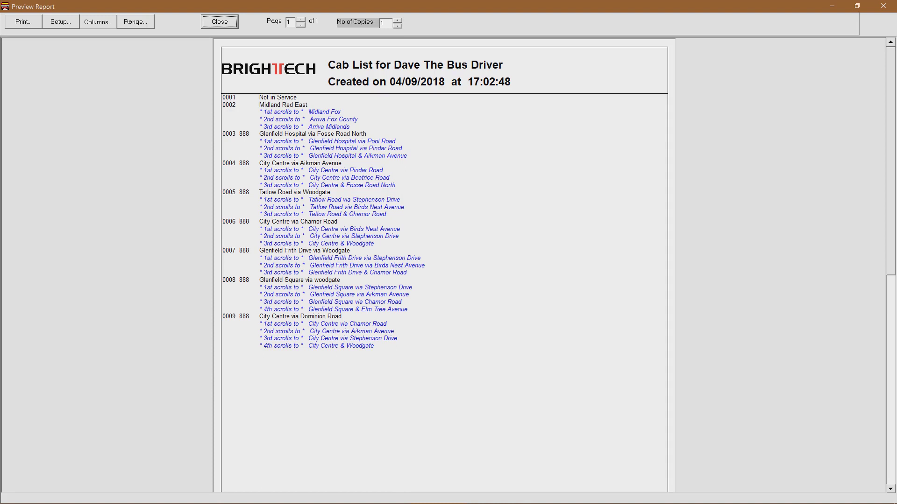
{"action": "left_click", "coordinate": [219, 22]}
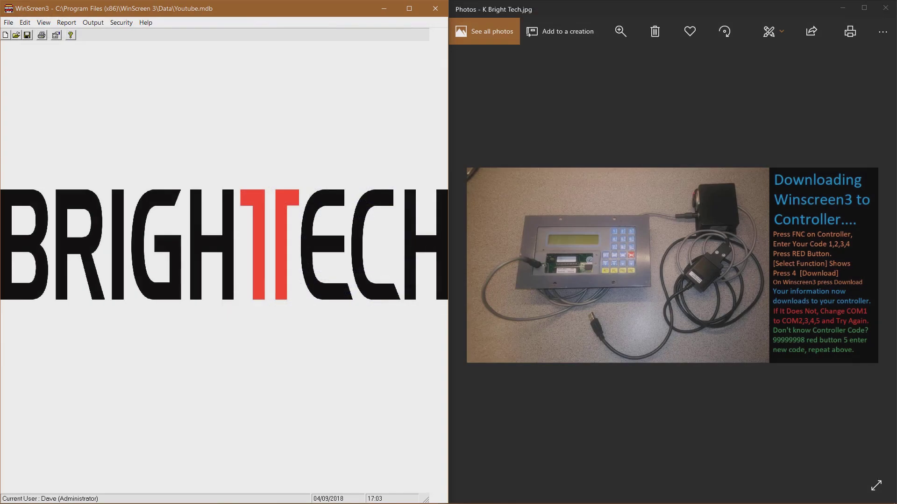
- Review the available ports for a direct download to the controller, keep COM1, and close the download dialog
{"action": "left_click", "coordinate": [93, 23]}
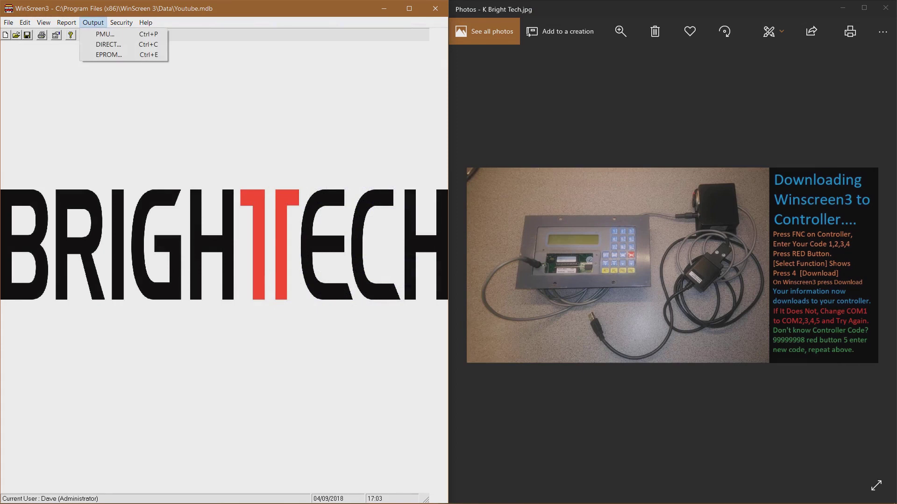
{"action": "left_click", "coordinate": [108, 45]}
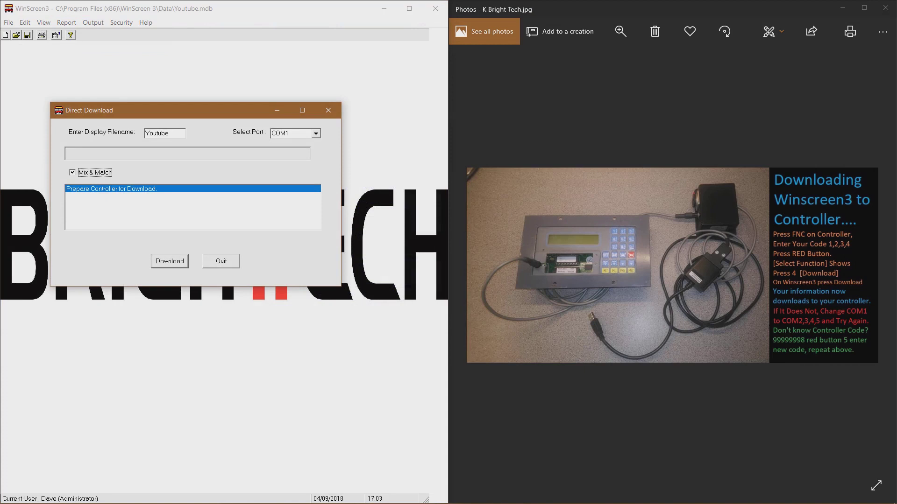
{"action": "left_click", "coordinate": [316, 134]}
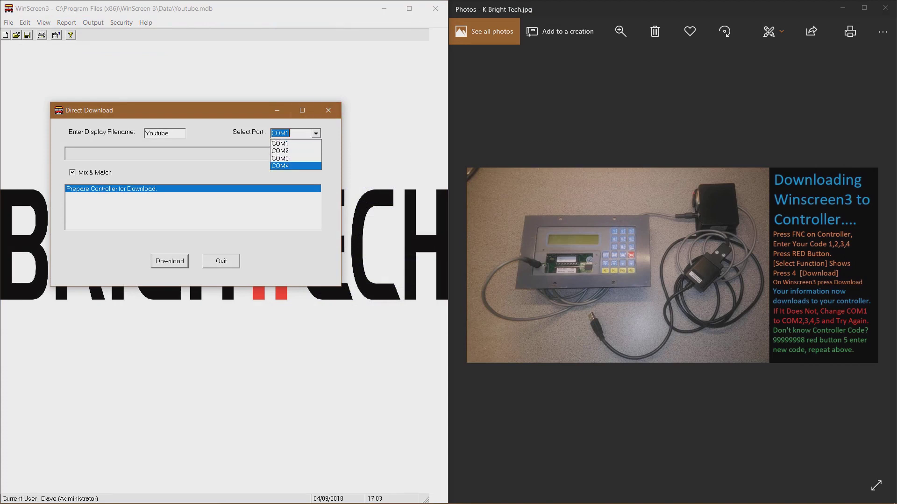
{"action": "left_click", "coordinate": [280, 143]}
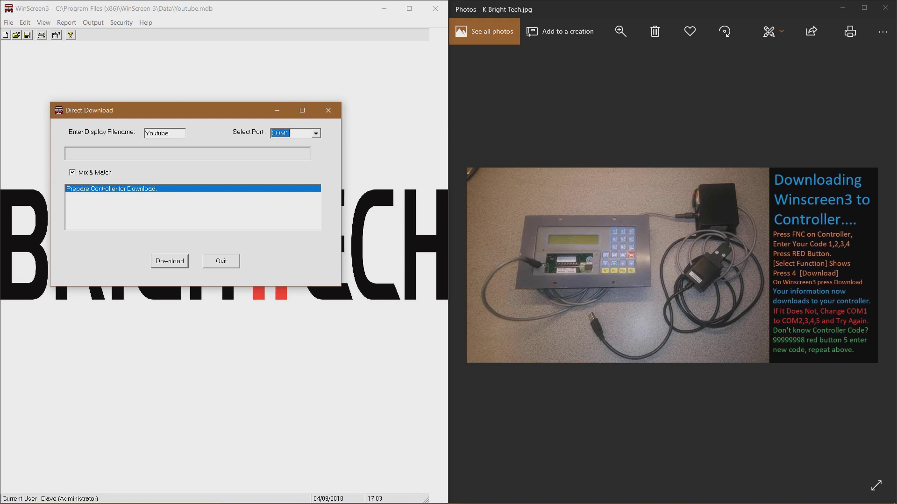
{"action": "left_click", "coordinate": [328, 110]}
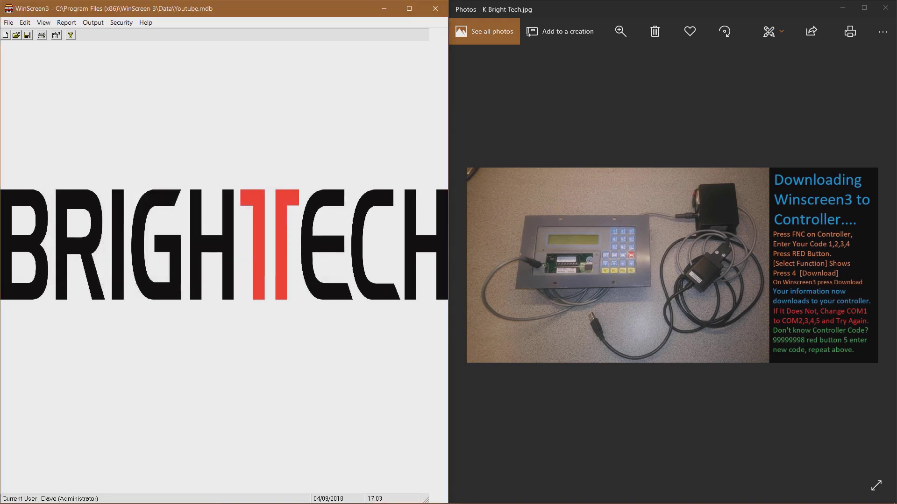
- Show the next picture in Photos, look through WinScreen3's security options, and view and close the About WinScreen information
{"action": "left_click", "coordinate": [869, 265]}
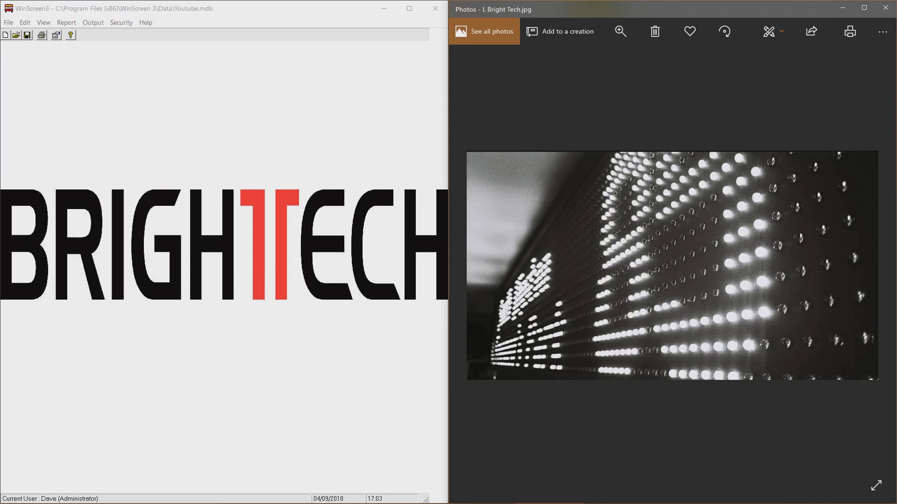
{"action": "left_click", "coordinate": [121, 23]}
{"action": "key", "text": "Down"}
{"action": "key", "text": "Down"}
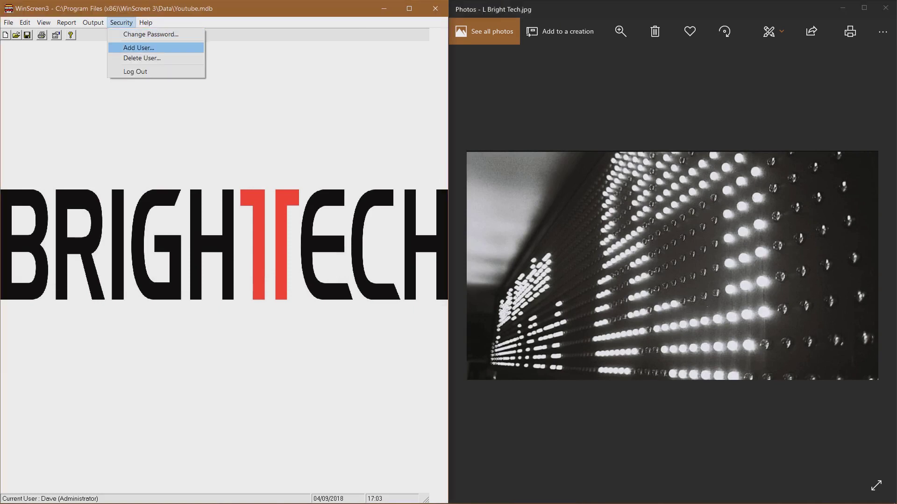
{"action": "key", "text": "Down"}
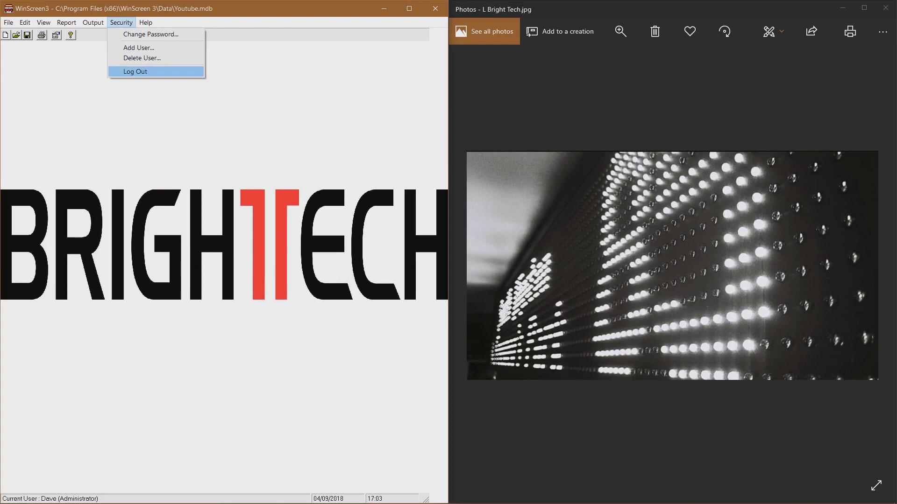
{"action": "key", "text": "Right"}
{"action": "key", "text": "Down"}
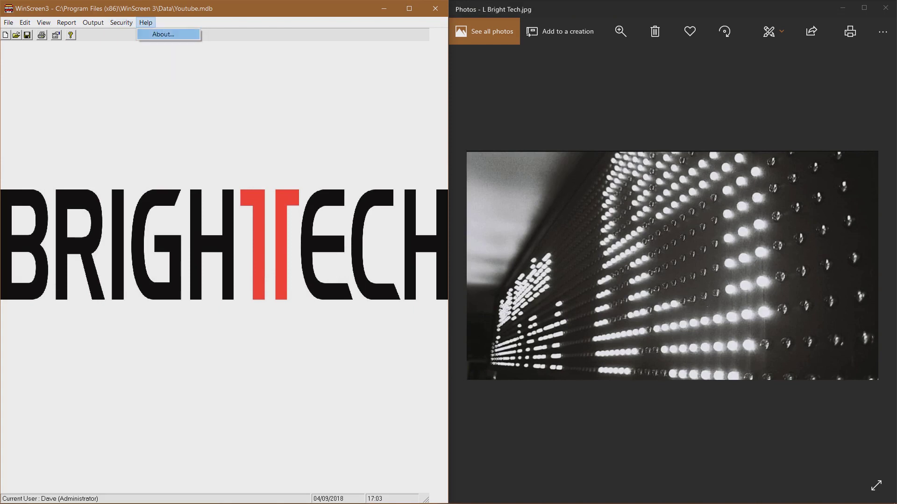
{"action": "key", "text": "Return"}
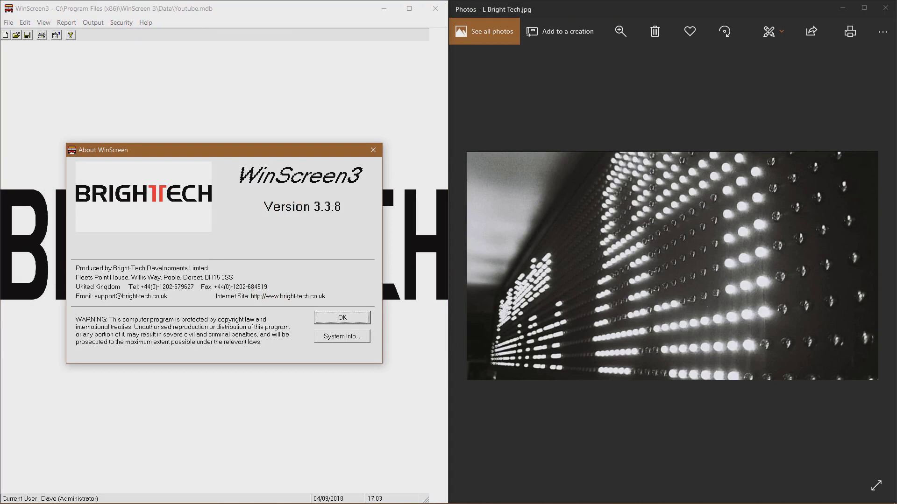
{"action": "key", "text": "Return"}
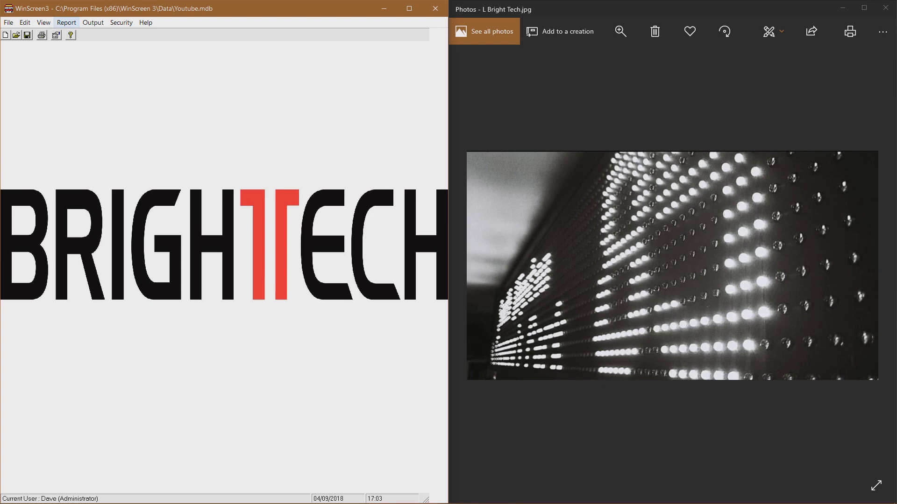
- Open the Hinckleybus data file and save the Youtube data when switching
{"action": "left_click", "coordinate": [9, 23]}
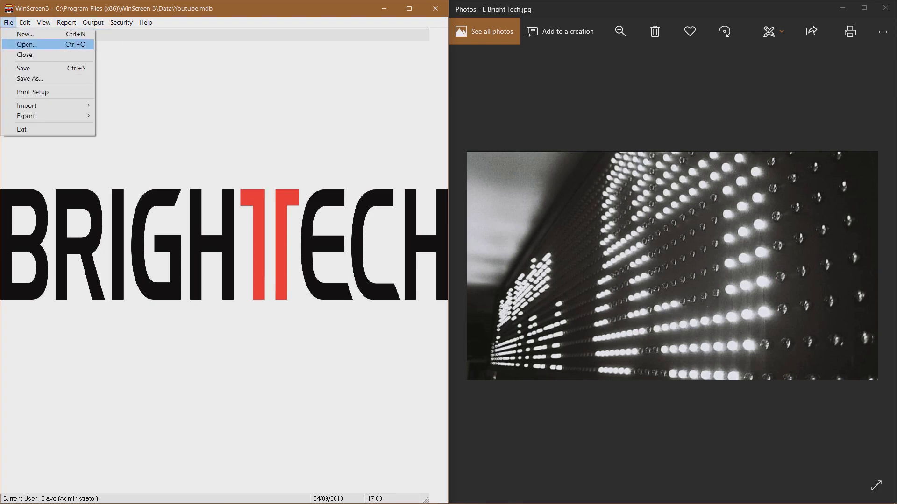
{"action": "key", "text": "Return"}
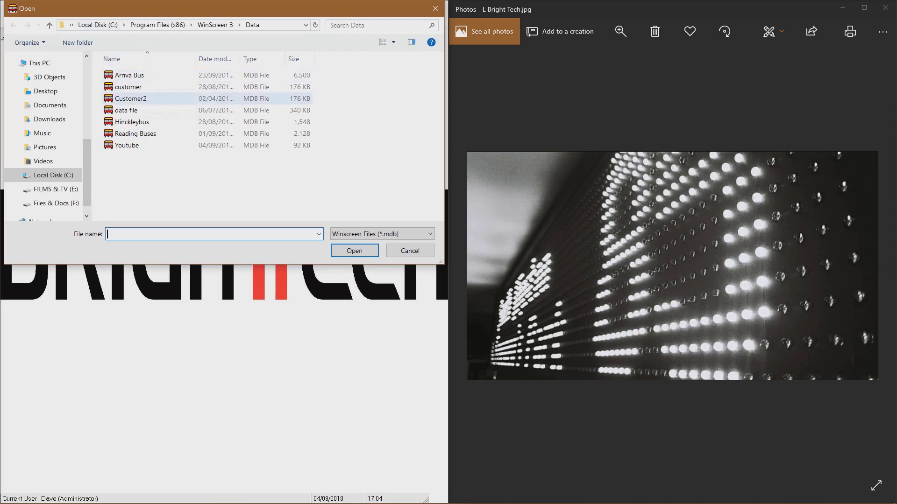
{"action": "left_click", "coordinate": [131, 122]}
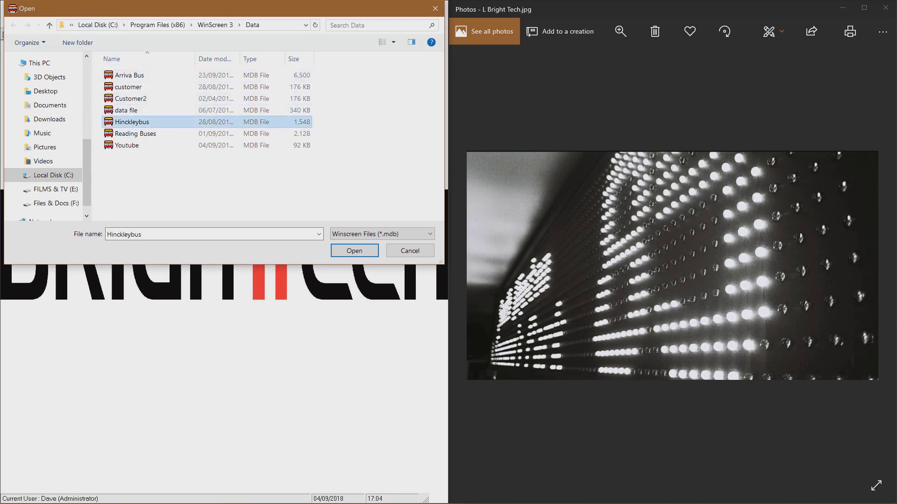
{"action": "key", "text": "Return"}
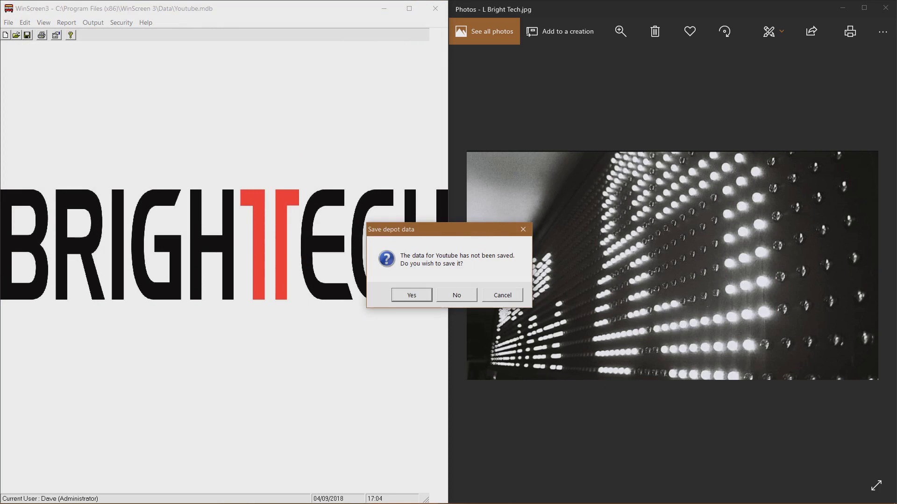
{"action": "key", "text": "Return"}
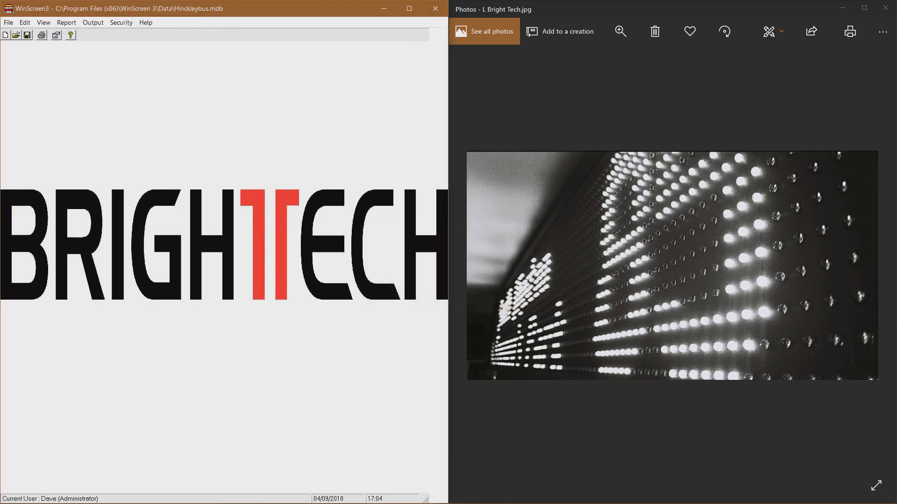
- Examine Hinckleybus messages 2 to 8 on Display 1, from Hinckleybus to This Bus is Reversing, and close the message editor
{"action": "left_click", "coordinate": [25, 22]}
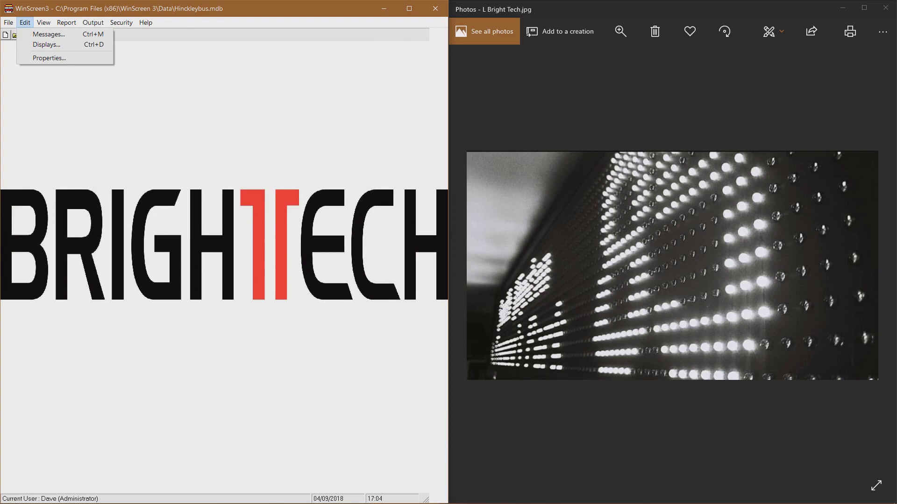
{"action": "key", "text": "Left"}
{"action": "key", "text": "Right"}
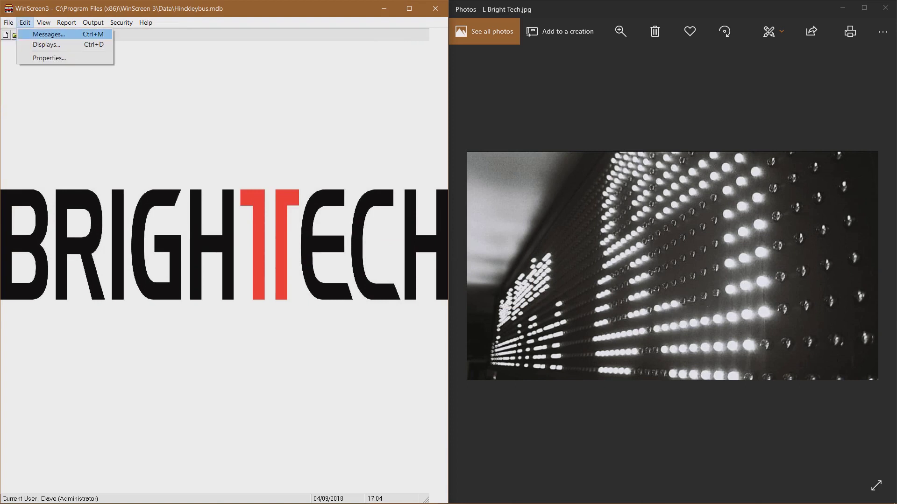
{"action": "key", "text": "Return"}
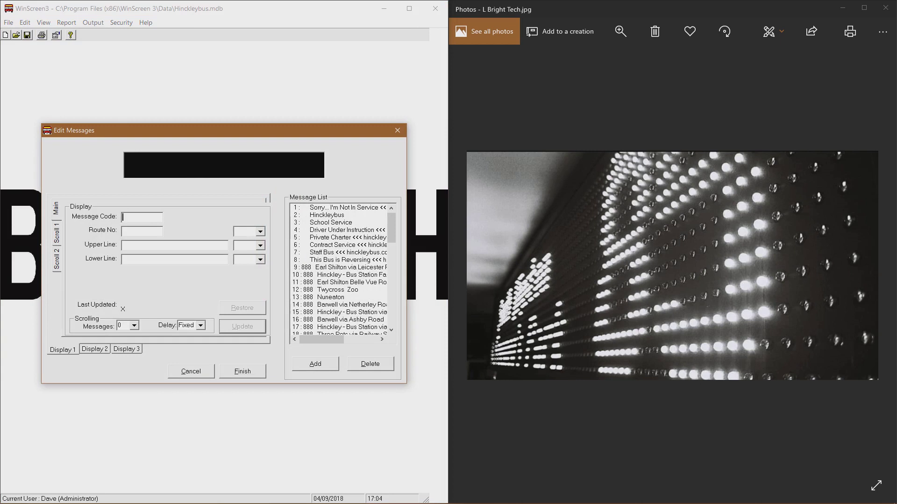
{"action": "left_click", "coordinate": [327, 215]}
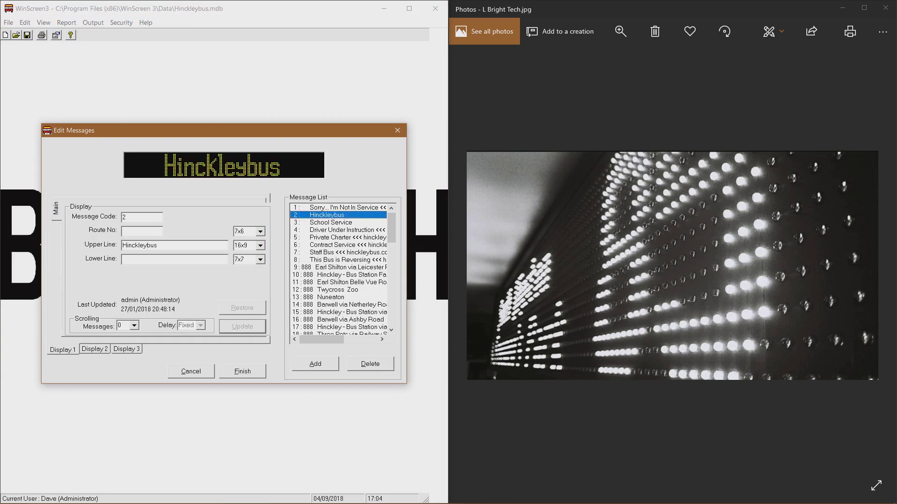
{"action": "left_click", "coordinate": [331, 222]}
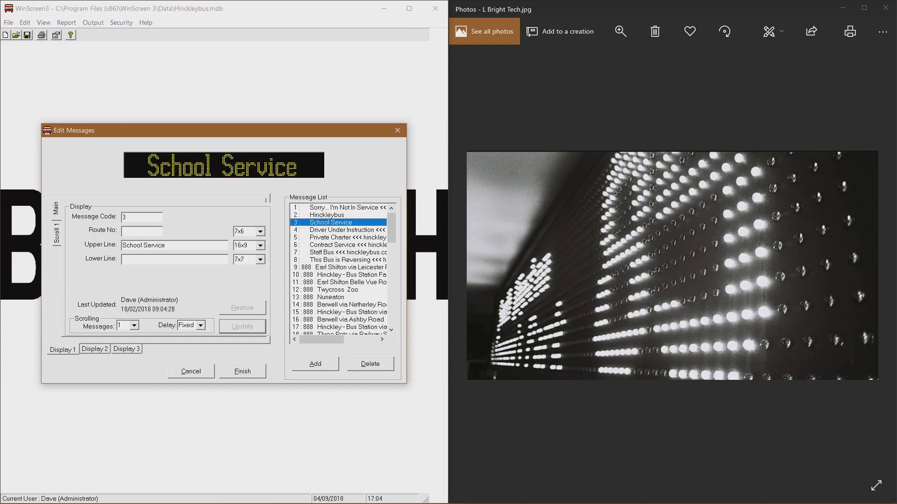
{"action": "left_click", "coordinate": [346, 230]}
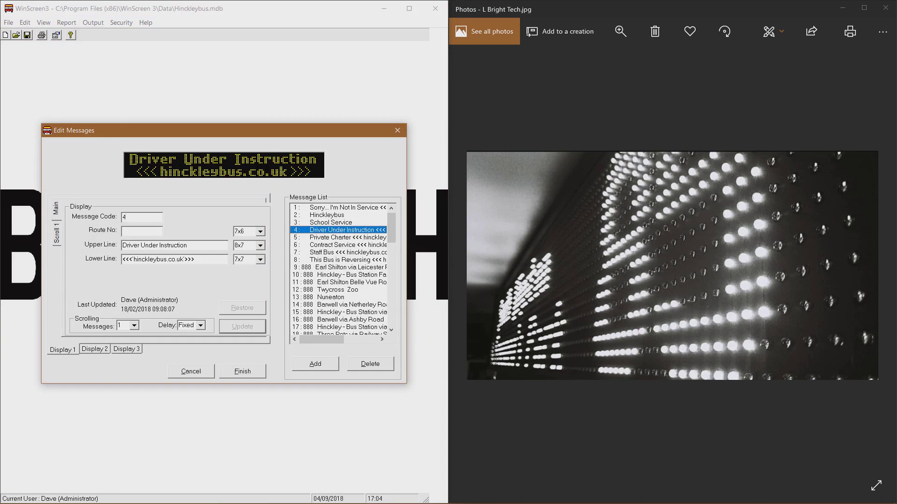
{"action": "left_click", "coordinate": [348, 237]}
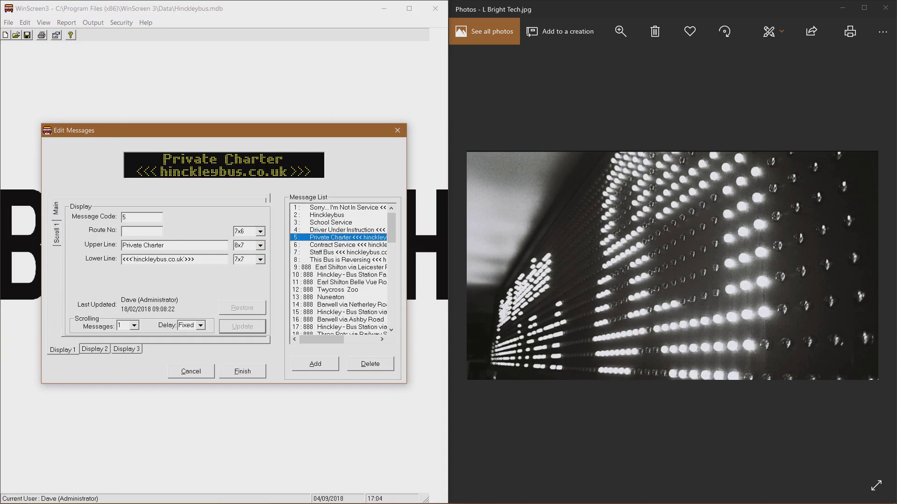
{"action": "left_click", "coordinate": [348, 244]}
{"action": "left_click", "coordinate": [348, 252]}
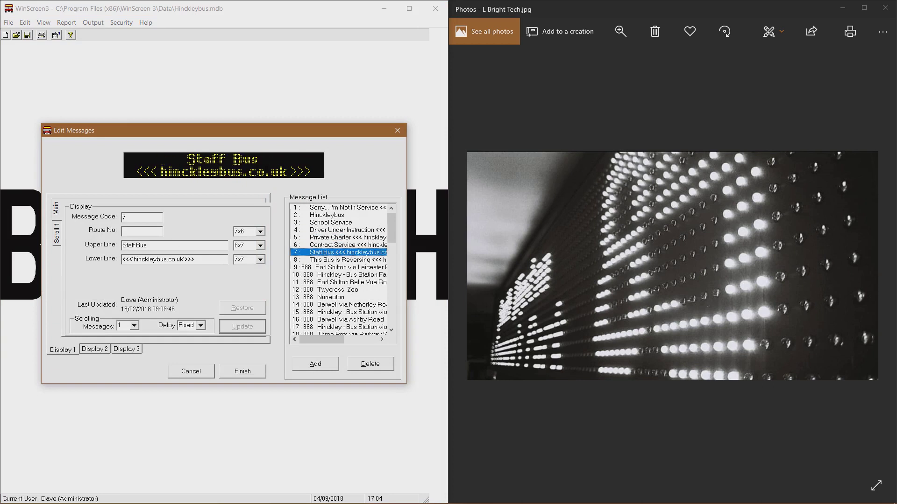
{"action": "left_click", "coordinate": [348, 260]}
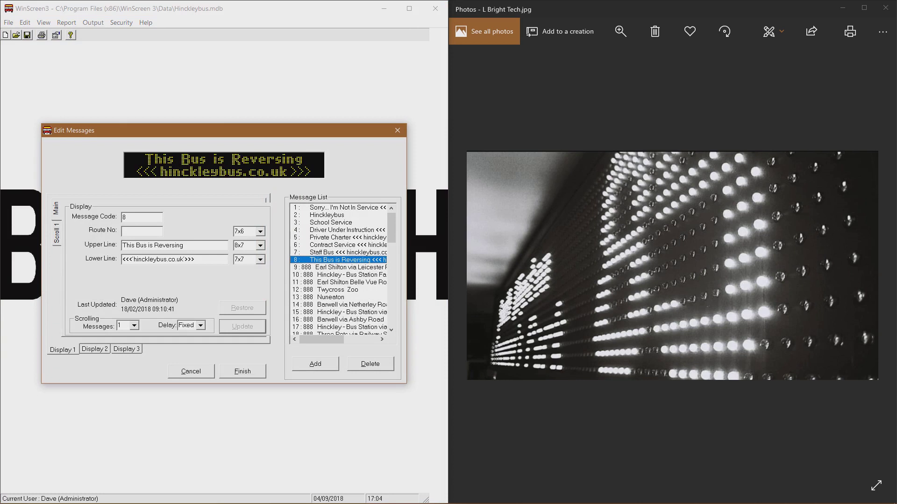
{"action": "left_click", "coordinate": [397, 130]}
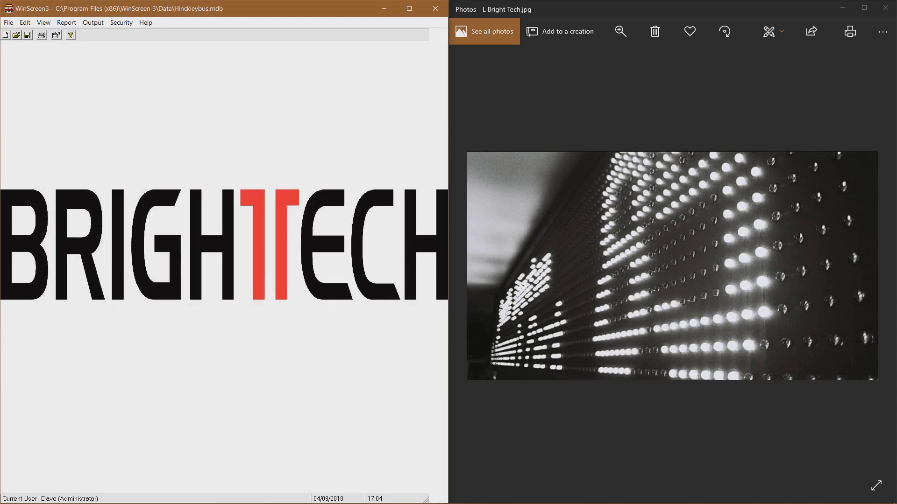
- Reopen the Youtube data file
{"action": "left_click", "coordinate": [8, 23]}
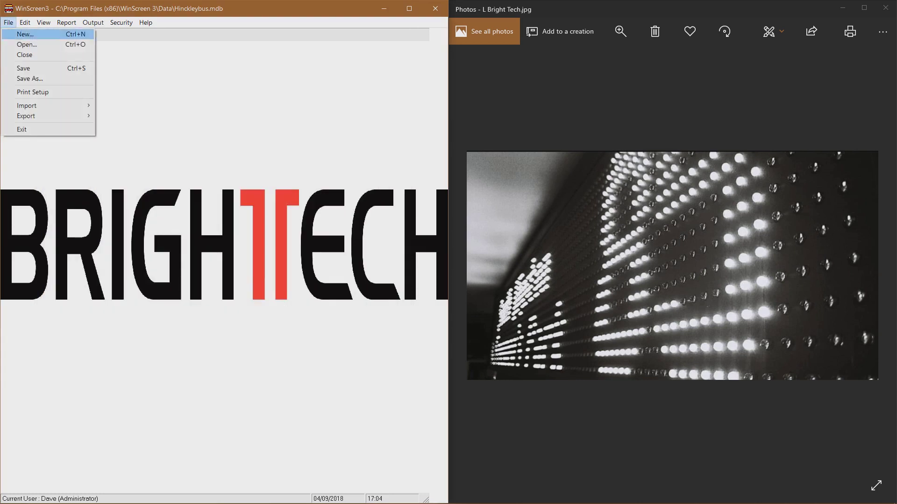
{"action": "left_click", "coordinate": [27, 45]}
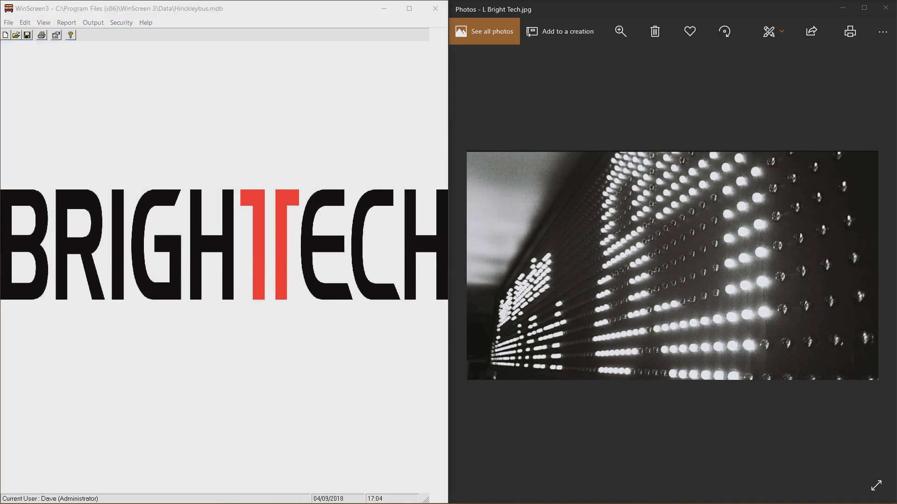
{"action": "left_click", "coordinate": [127, 145]}
{"action": "left_click", "coordinate": [354, 251]}
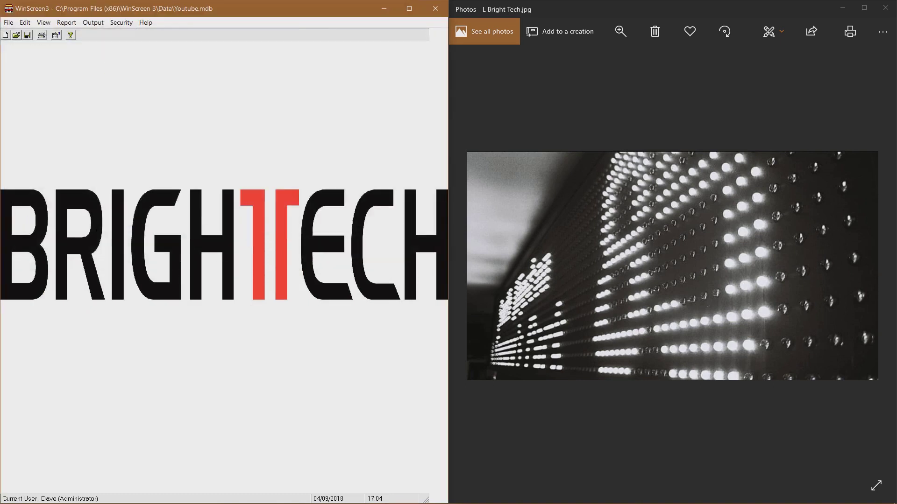
- View message 2, Midland Red East, and message 9, City Centre via Dominion Road, in the message editor
{"action": "left_click", "coordinate": [25, 22]}
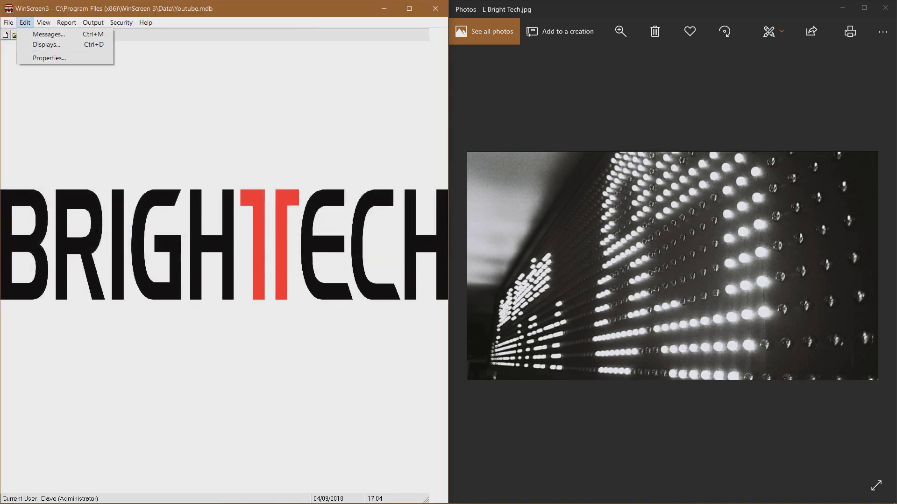
{"action": "left_click", "coordinate": [48, 34]}
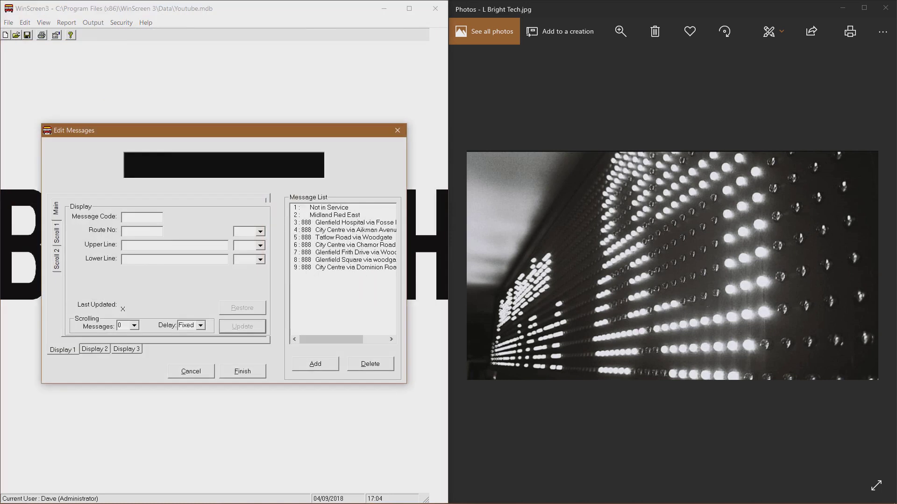
{"action": "left_click", "coordinate": [334, 215]}
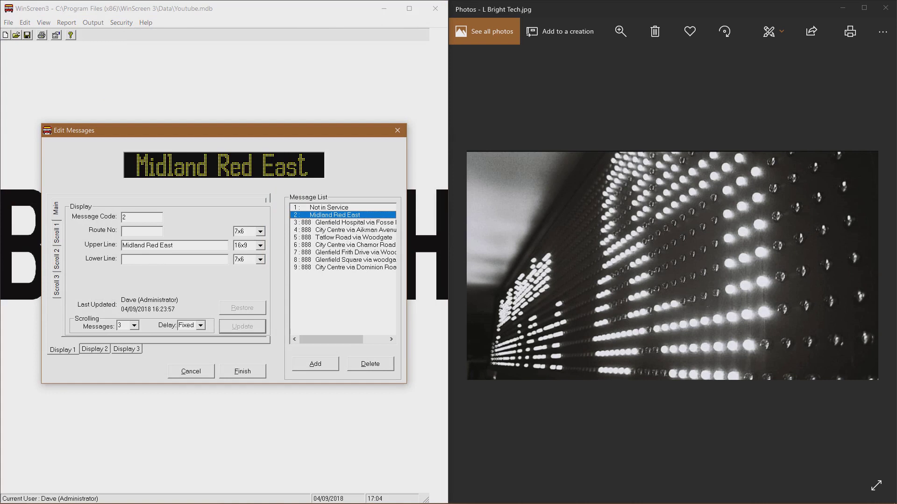
{"action": "left_click", "coordinate": [344, 268]}
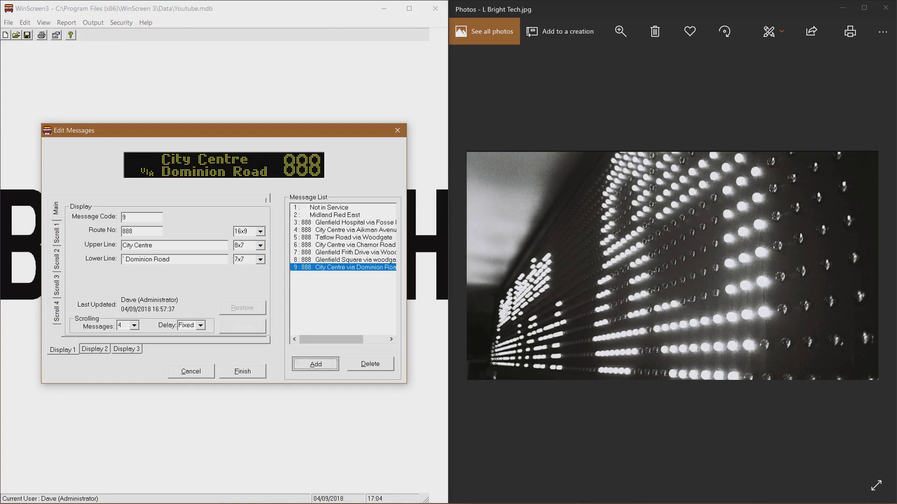
- Add a blank message with code 10 to the message list, and switch to Photos to go back one picture
{"action": "left_click", "coordinate": [315, 364]}
{"action": "key", "text": "Return"}
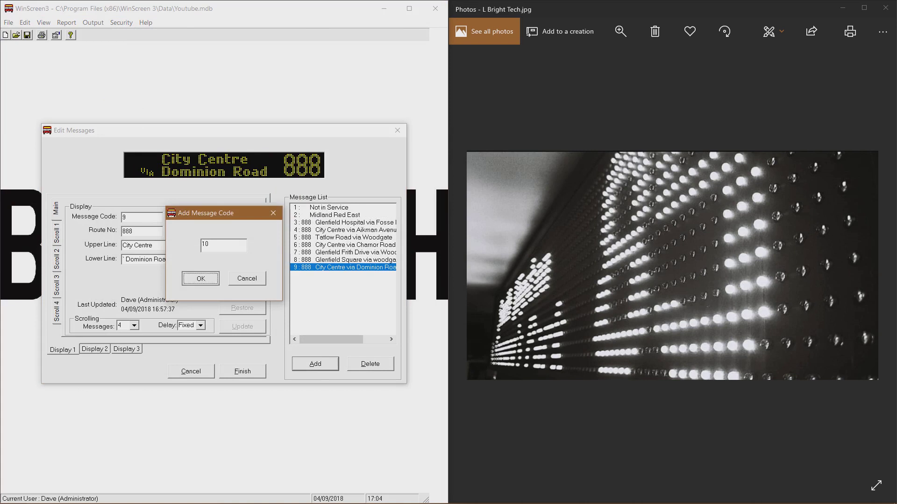
{"action": "left_click", "coordinate": [476, 266]}
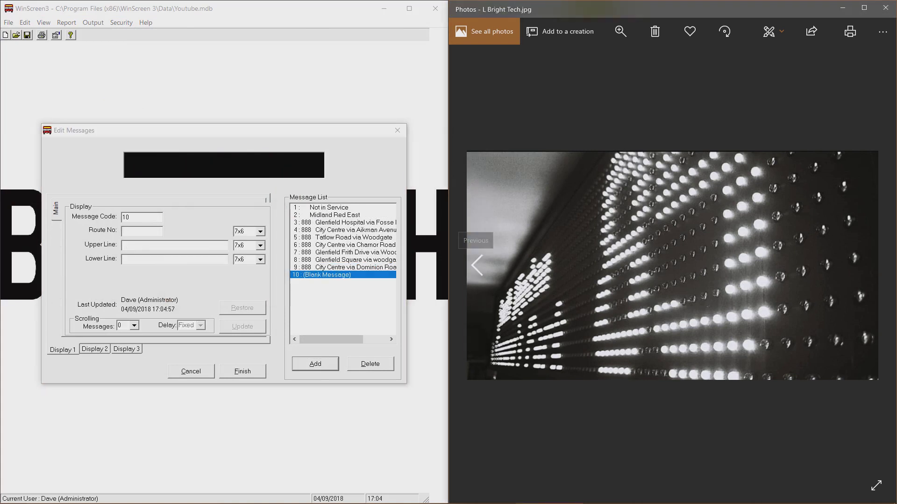
- Go back one picture in Photos, then in WinScreen3 give message 10 route number 888, upper line "Glenfield Turn" and lower line "` Woodgate"
{"action": "left_click", "coordinate": [477, 266]}
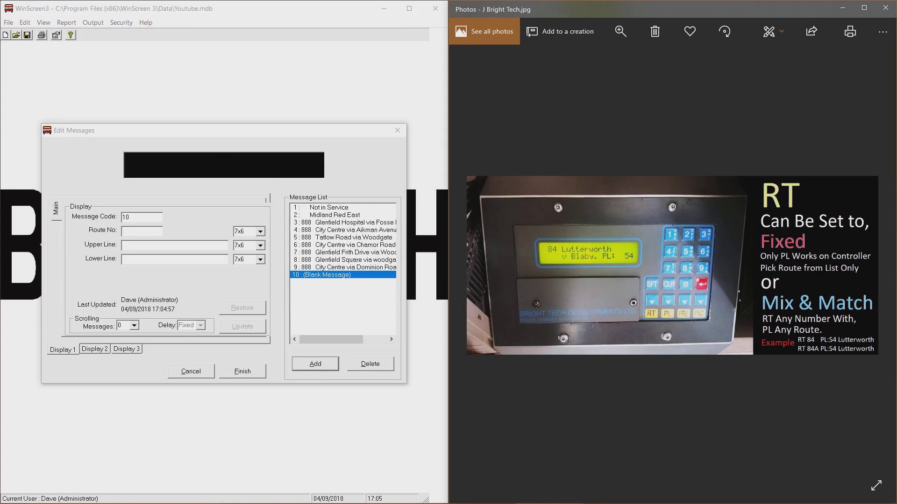
{"action": "left_click", "coordinate": [141, 232]}
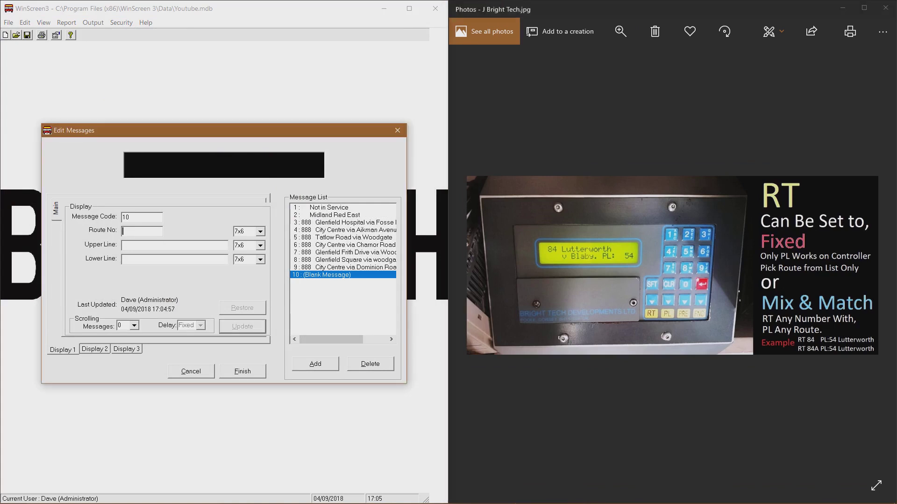
{"action": "type", "text": "888"}
{"action": "type", "text": "G"}
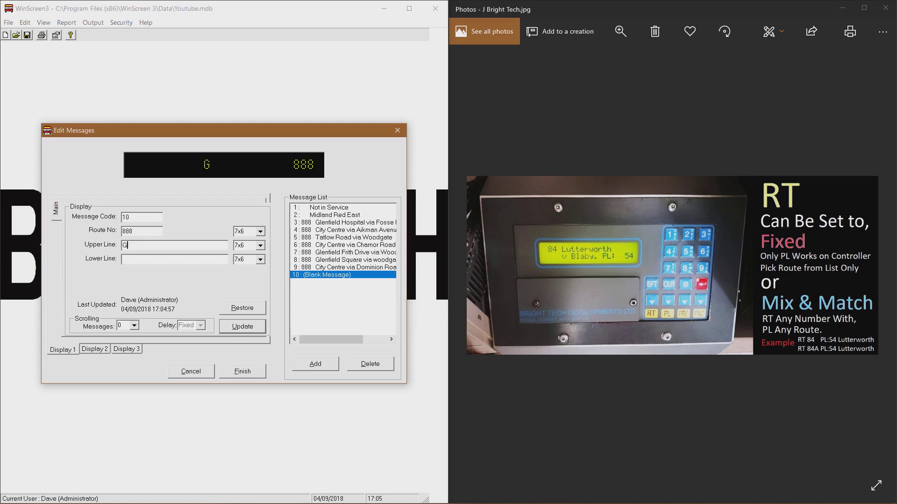
{"action": "type", "text": "lenfield T"}
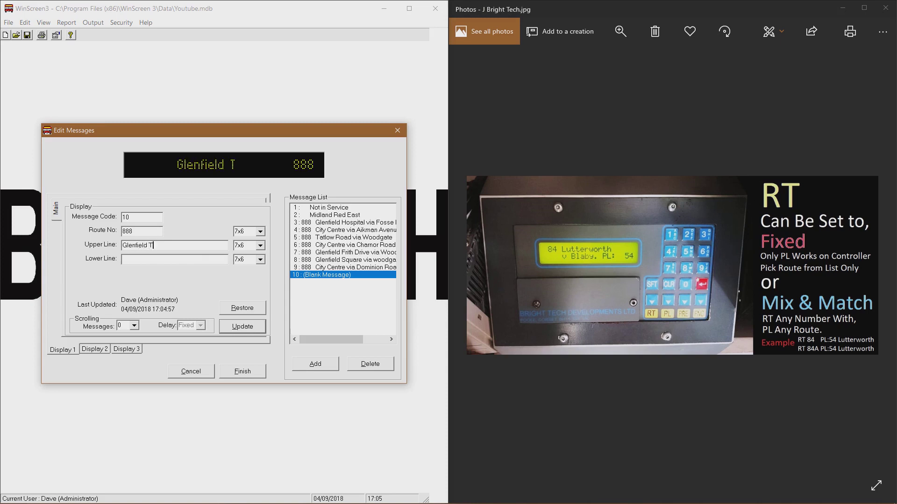
{"action": "type", "text": "ur"}
{"action": "type", "text": "n"}
{"action": "type", "text": "'"}
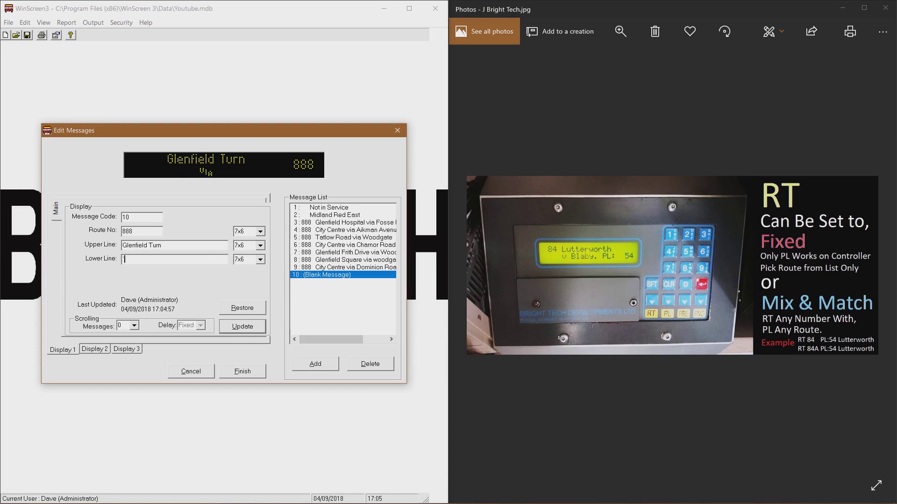
{"action": "type", "text": "Wo"}
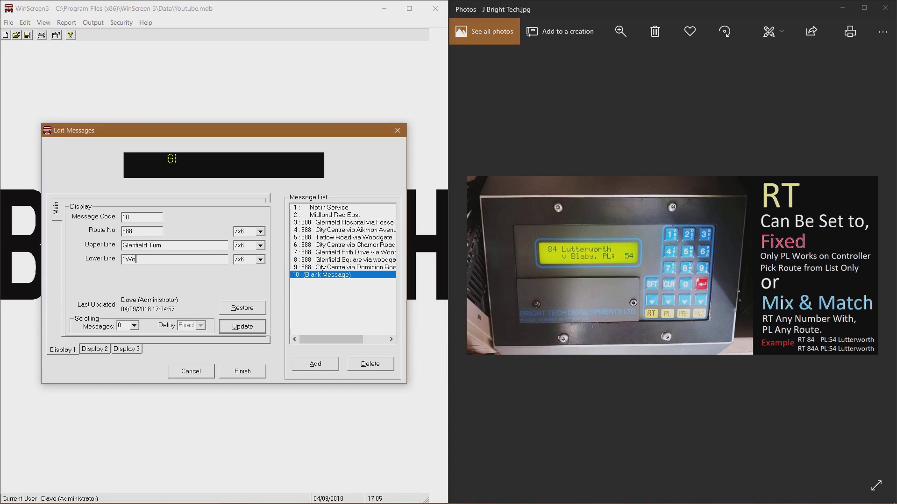
{"action": "type", "text": "odgate"}
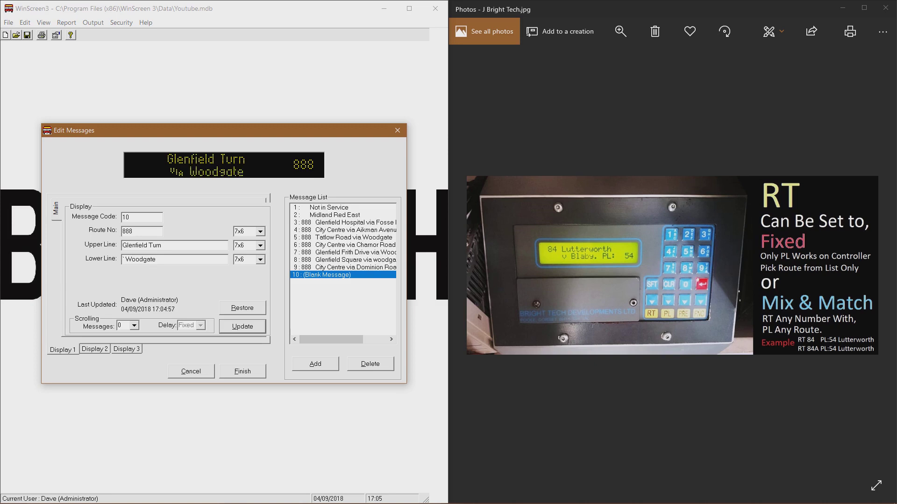
- Set message 10's font sizes to 16x9 for the route number, 8x7 for the upper line and 7x7 for the lower line, and update it
{"action": "left_click", "coordinate": [261, 231]}
{"action": "left_click_drag", "start_coordinate": [261, 259], "coordinate": [261, 275]}
{"action": "left_click", "coordinate": [241, 287]}
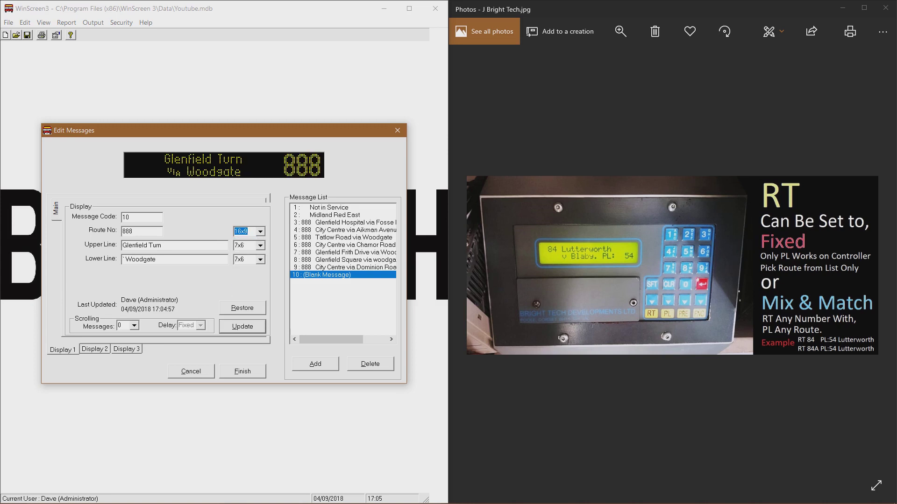
{"action": "left_click", "coordinate": [260, 245]}
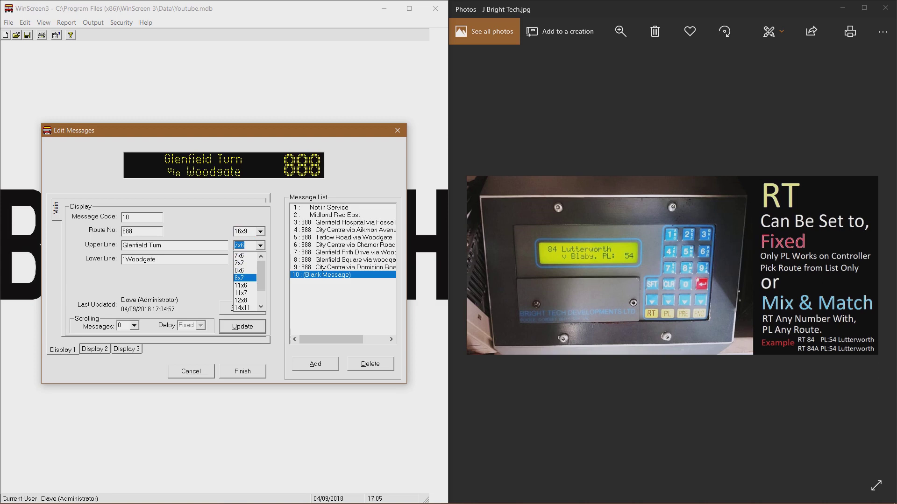
{"action": "left_click", "coordinate": [241, 278]}
{"action": "left_click", "coordinate": [260, 260]}
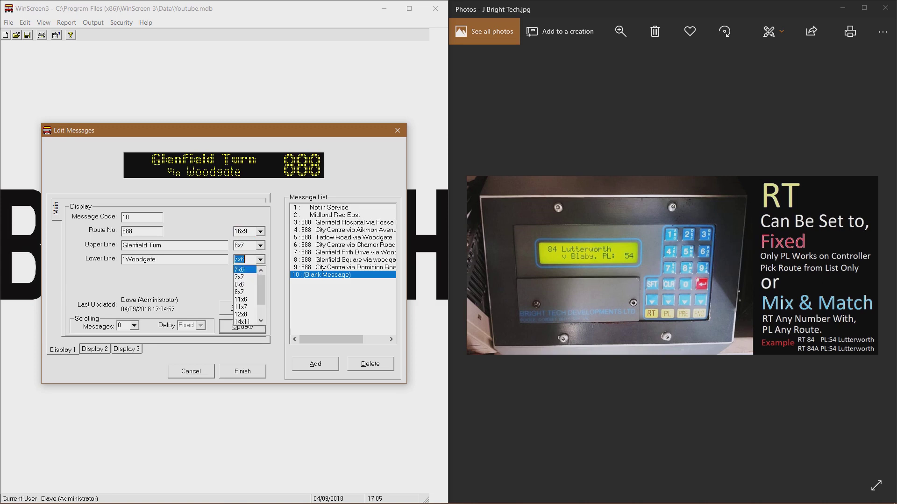
{"action": "left_click", "coordinate": [241, 281]}
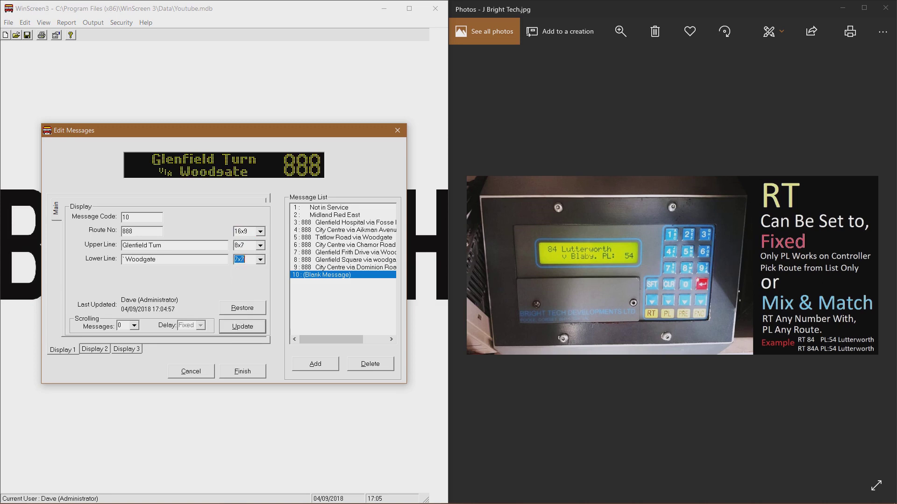
{"action": "left_click", "coordinate": [238, 328]}
- Set the number of scrolling messages for message 10 to 4, and view Scroll 1 before returning to the main message
{"action": "left_click", "coordinate": [134, 326]}
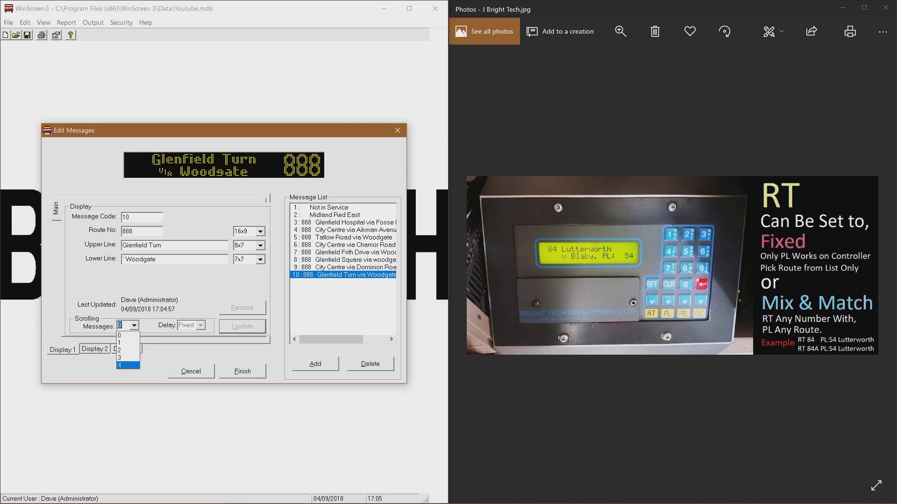
{"action": "left_click", "coordinate": [128, 365]}
{"action": "left_click", "coordinate": [56, 234]}
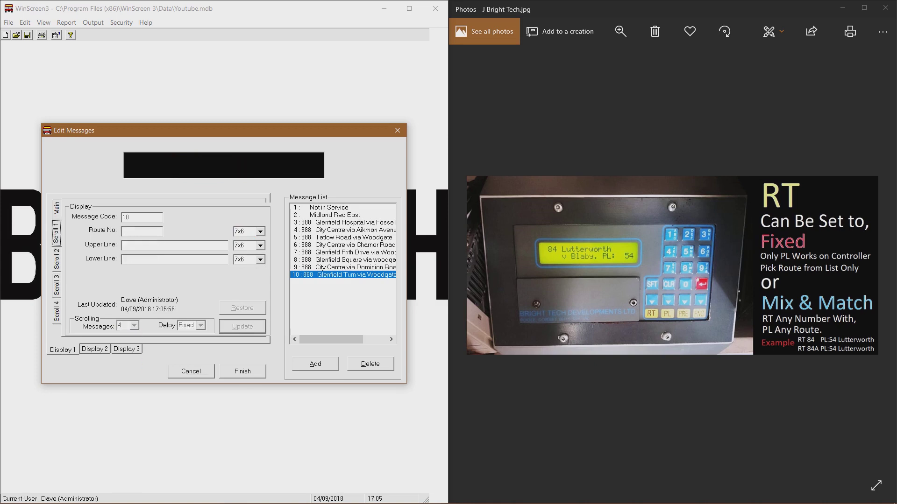
{"action": "left_click", "coordinate": [140, 232]}
{"action": "left_click", "coordinate": [57, 209]}
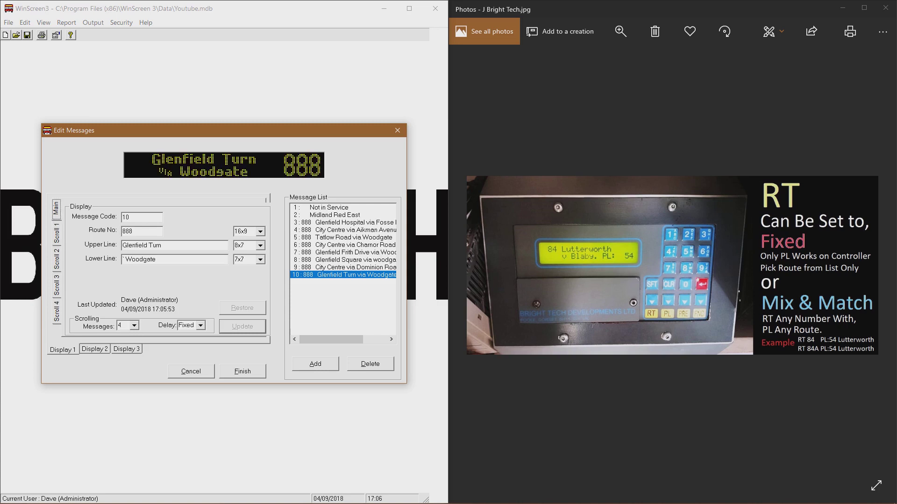
- Fill Scroll 1 with route number 888, the upper line "Glenfield Turn" copied from the main message, and lower line "` Stephenson Drive"
{"action": "left_click_drag", "start_coordinate": [164, 245], "coordinate": [121, 246]}
{"action": "right_click", "coordinate": [127, 247]}
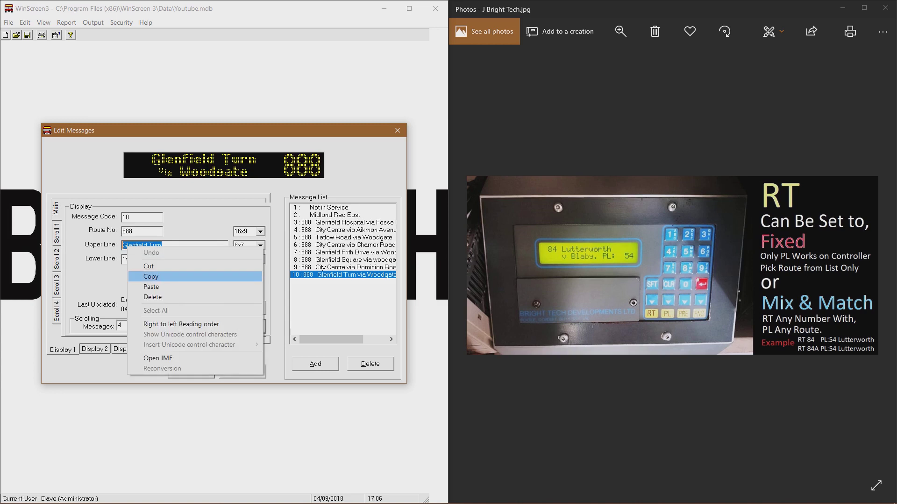
{"action": "left_click", "coordinate": [151, 277]}
{"action": "left_click", "coordinate": [56, 234]}
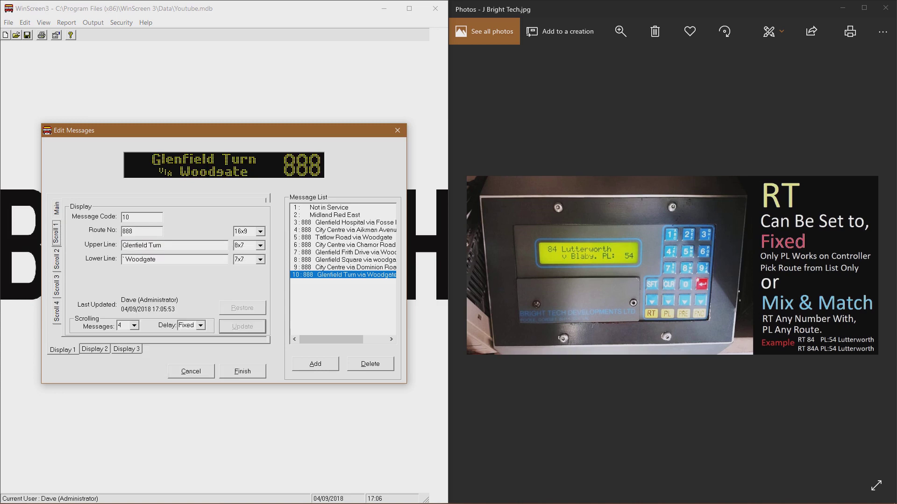
{"action": "type", "text": "888"}
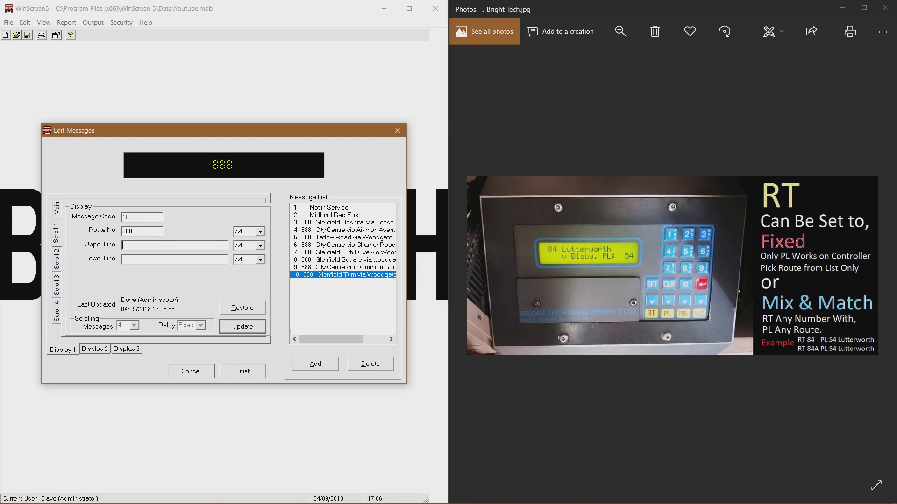
{"action": "right_click", "coordinate": [136, 246]}
{"action": "left_click", "coordinate": [150, 288]}
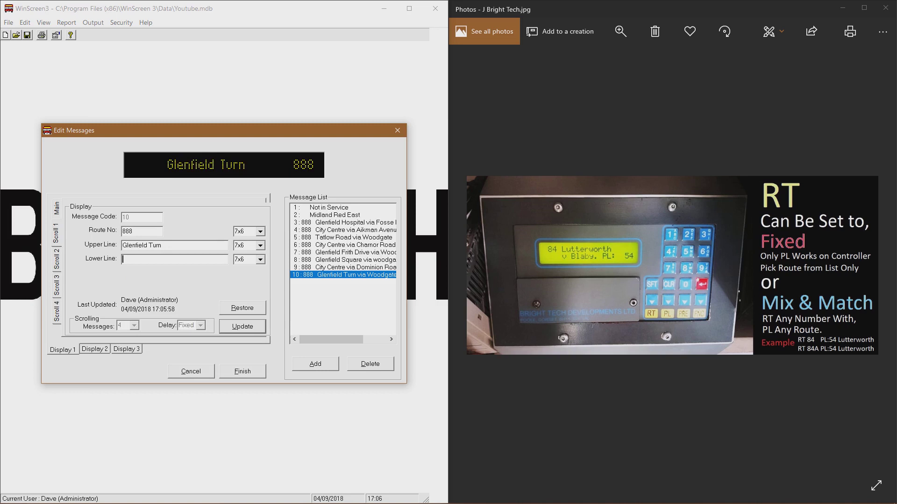
{"action": "type", "text": "`"}
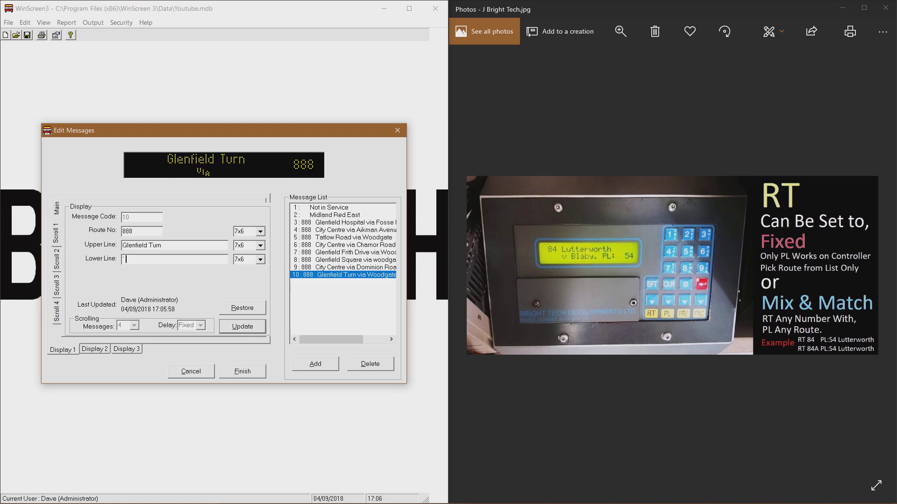
{"action": "type", "text": " Stephenson D"}
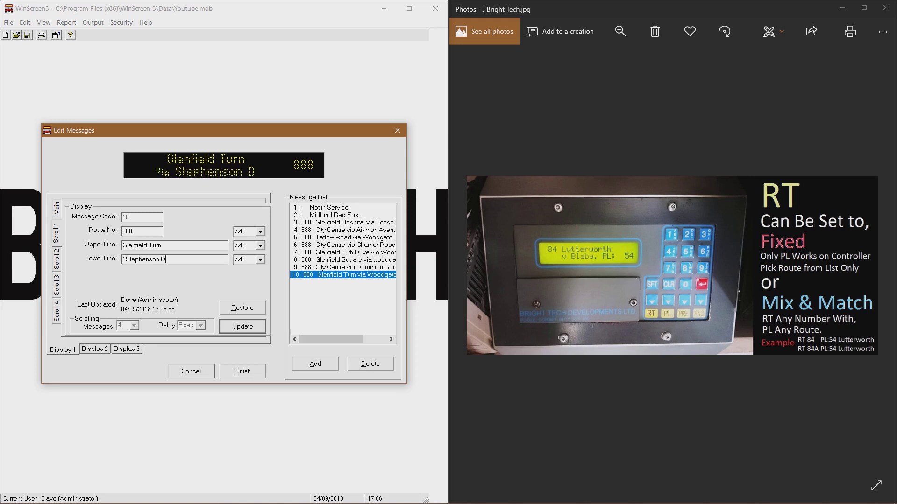
{"action": "type", "text": "rive"}
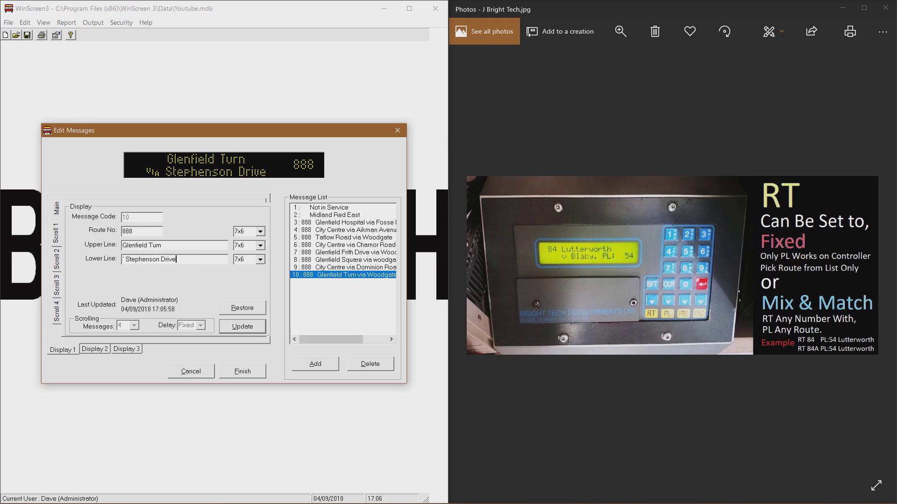
- Set the font size of Scroll 1's route number to 16x9
{"action": "left_click", "coordinate": [260, 232]}
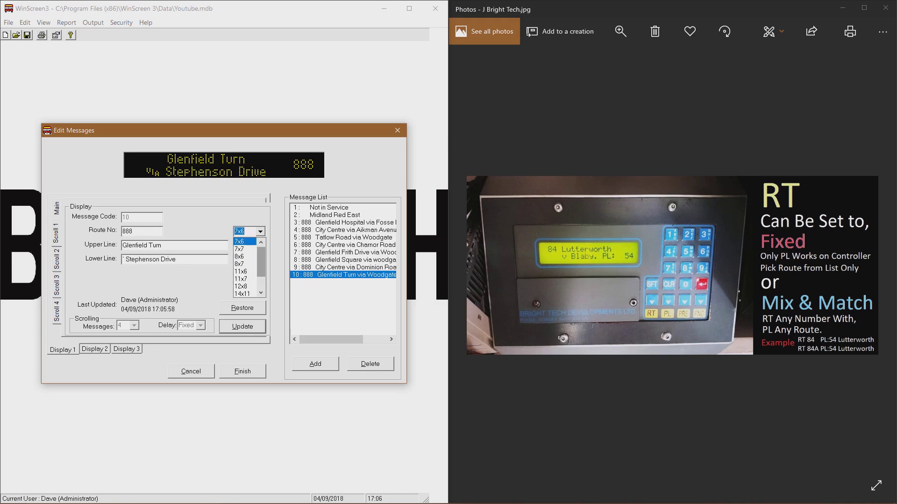
{"action": "key", "text": "Down"}
{"action": "key", "text": "Down"}
{"action": "key", "text": "Down"}
{"action": "key", "text": "Down"}
{"action": "key", "text": "Down"}
{"action": "key", "text": "Down"}
{"action": "key", "text": "Down"}
{"action": "key", "text": "Down"}
{"action": "key", "text": "Down"}
{"action": "key", "text": "Return"}
- Set Scroll 1's upper line to font size 8x7 and its lower line to 7x7, and update the message
{"action": "key", "text": "Tab"}
{"action": "key", "text": "alt+Down"}
{"action": "key", "text": "Down"}
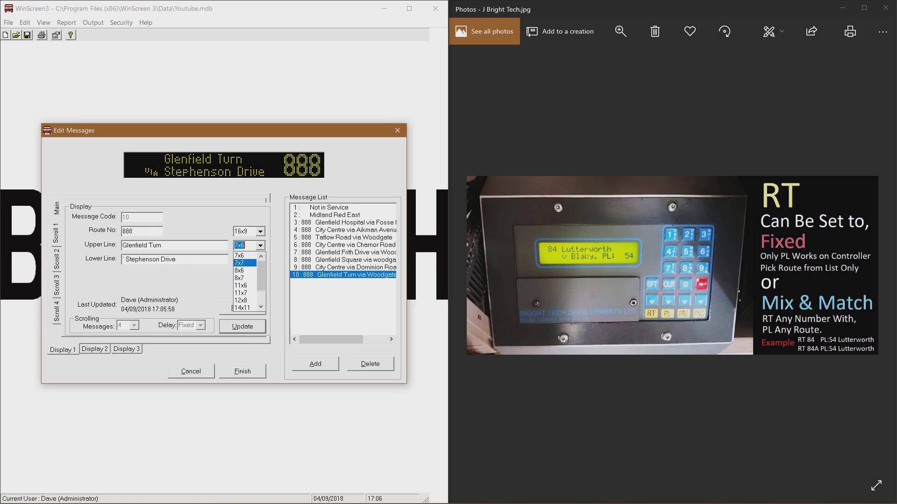
{"action": "key", "text": "Down"}
{"action": "key", "text": "Down"}
{"action": "key", "text": "Return"}
{"action": "key", "text": "Tab"}
{"action": "key", "text": "alt+Down"}
{"action": "key", "text": "Down"}
{"action": "key", "text": "Return"}
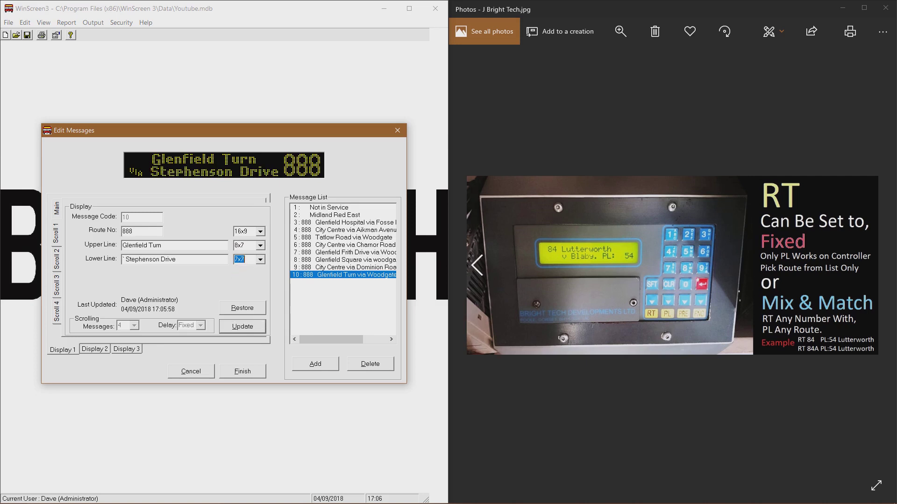
{"action": "key", "text": "Return"}
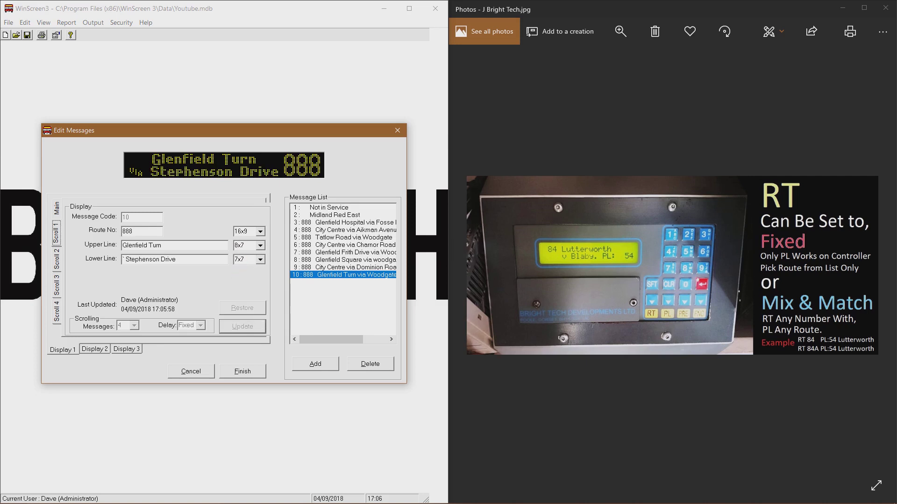
- Go back one more picture in Photos, and fill Scroll 2 with route number 888, upper line "Glenfield Turn" and lower line "` Aikman Avenue"
{"action": "left_click", "coordinate": [476, 265]}
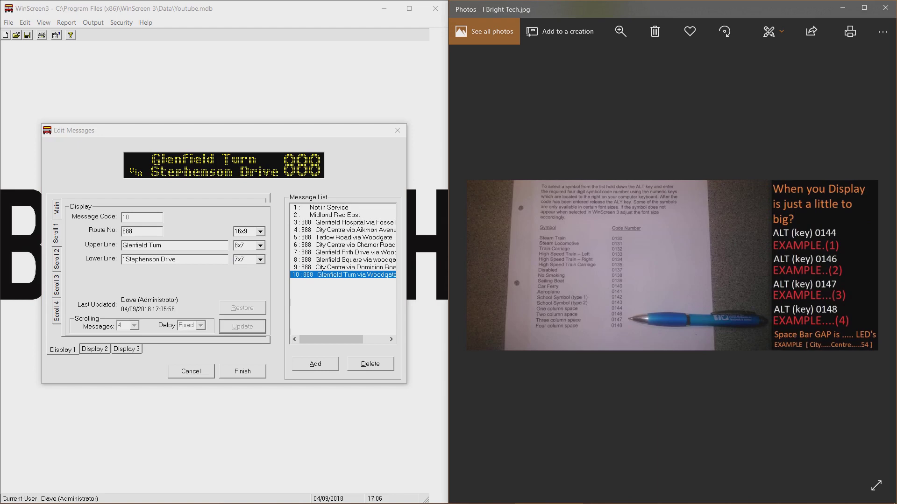
{"action": "left_click", "coordinate": [56, 259]}
{"action": "left_click", "coordinate": [142, 230]}
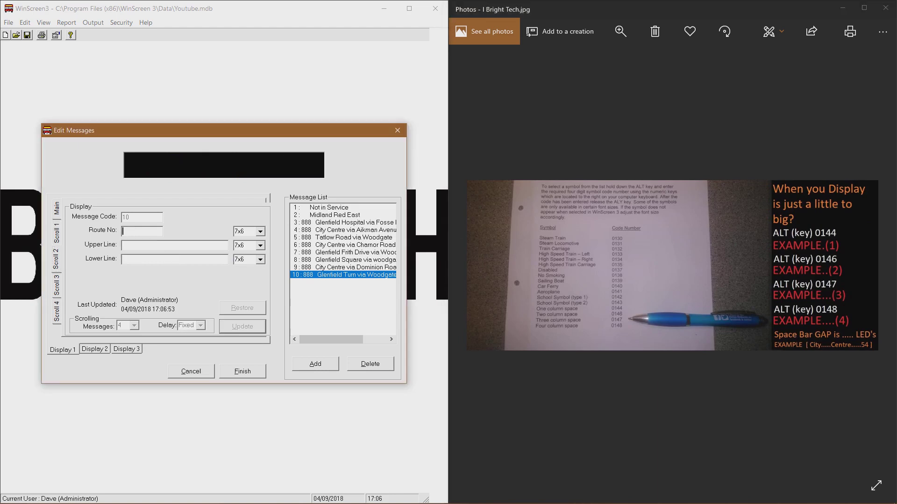
{"action": "type", "text": "888"}
{"action": "right_click", "coordinate": [144, 245]}
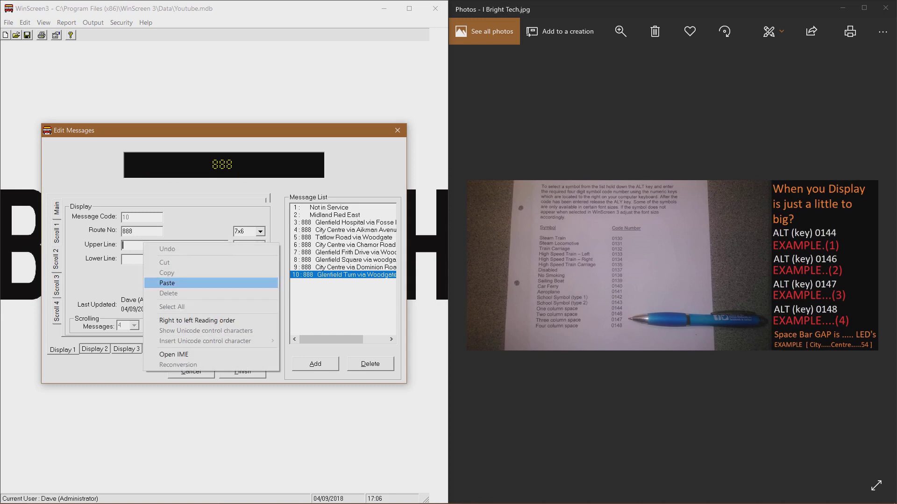
{"action": "left_click", "coordinate": [166, 283]}
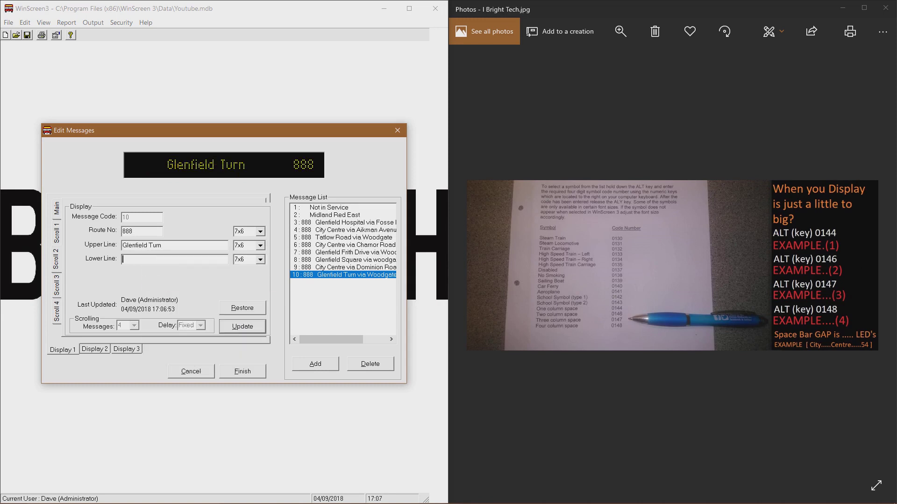
{"action": "type", "text": "`"}
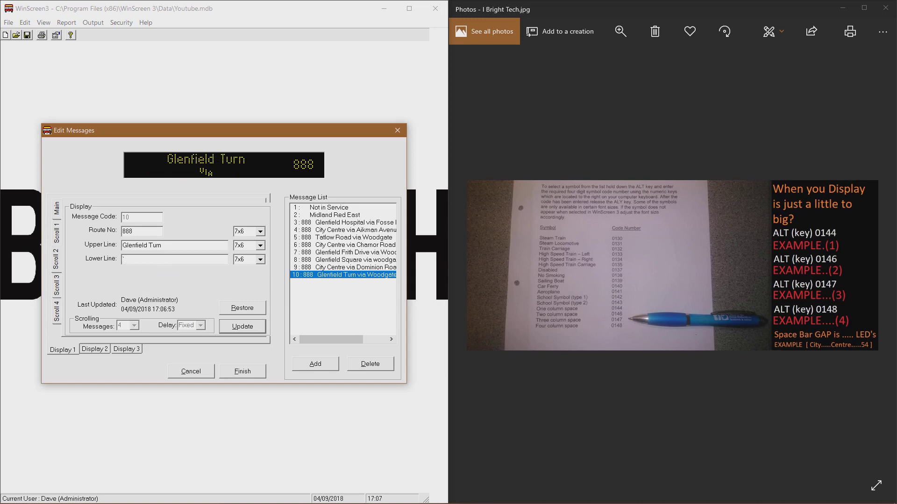
{"action": "type", "text": " Aikman Aven"}
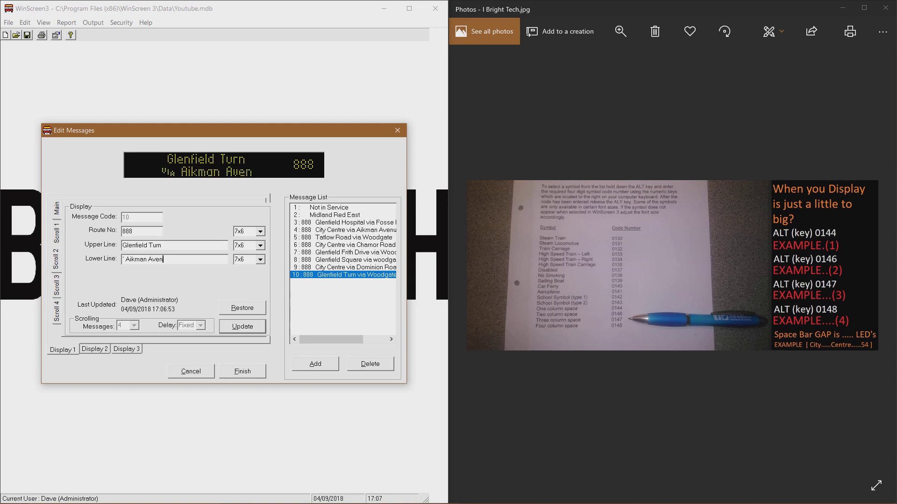
{"action": "type", "text": "ue"}
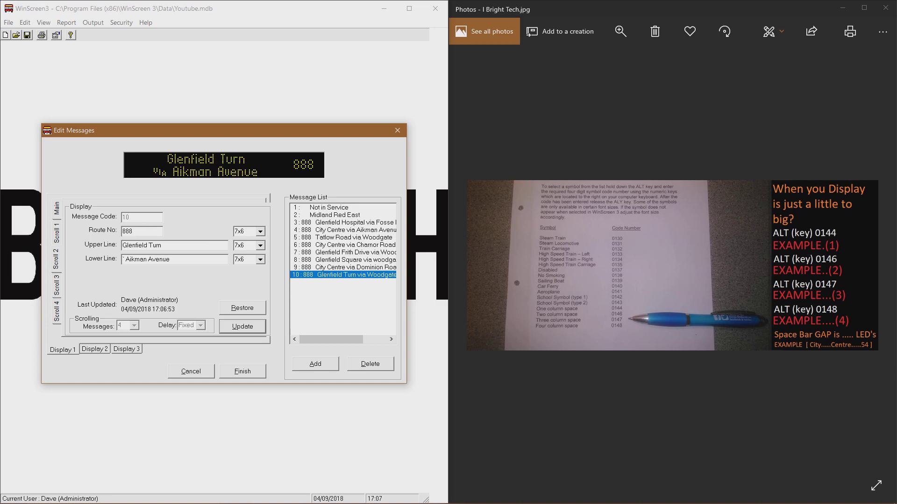
{"action": "left_click", "coordinate": [260, 260]}
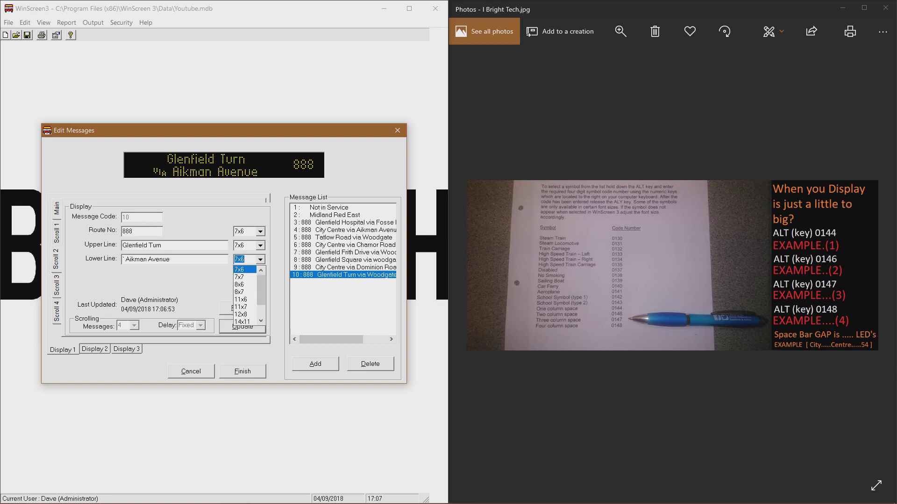
{"action": "scroll", "coordinate": [245, 296], "scroll_direction": "down", "scroll_amount": 1}
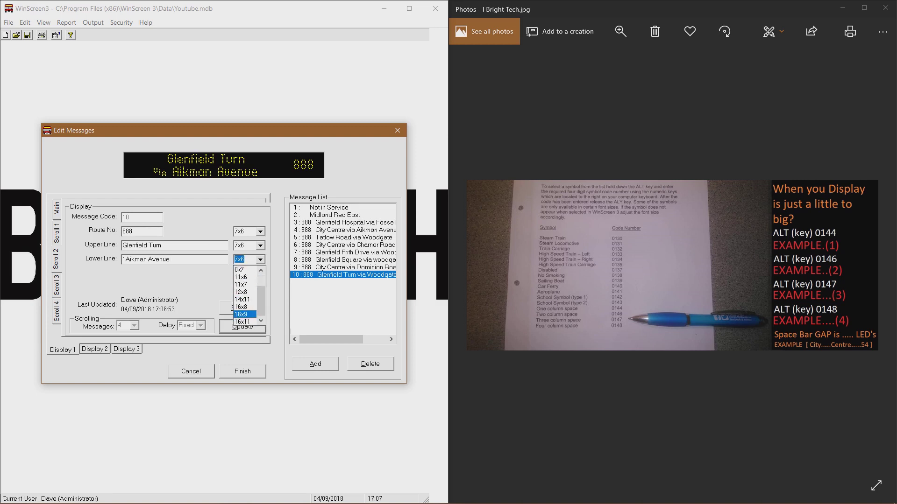
{"action": "left_click", "coordinate": [244, 315]}
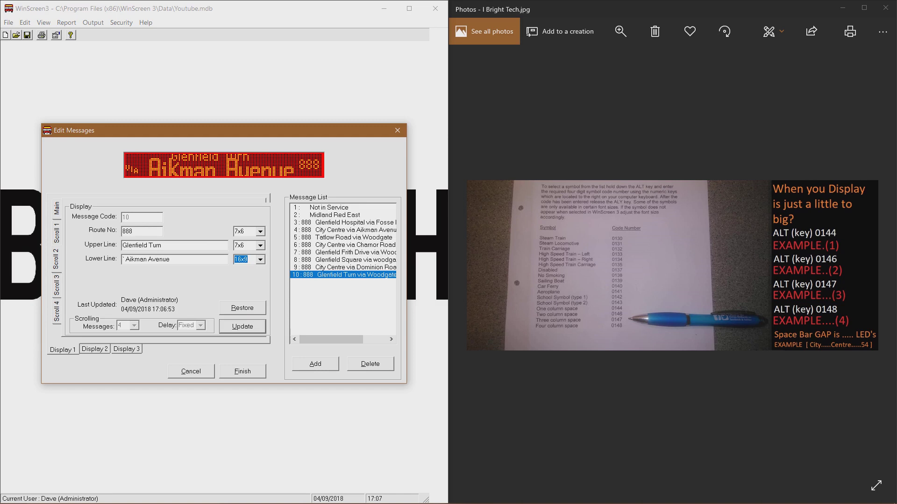
- Set the font size of Scroll 2's lower line to 7x7 and of its upper line to 8x7
{"action": "key", "text": "alt+Down"}
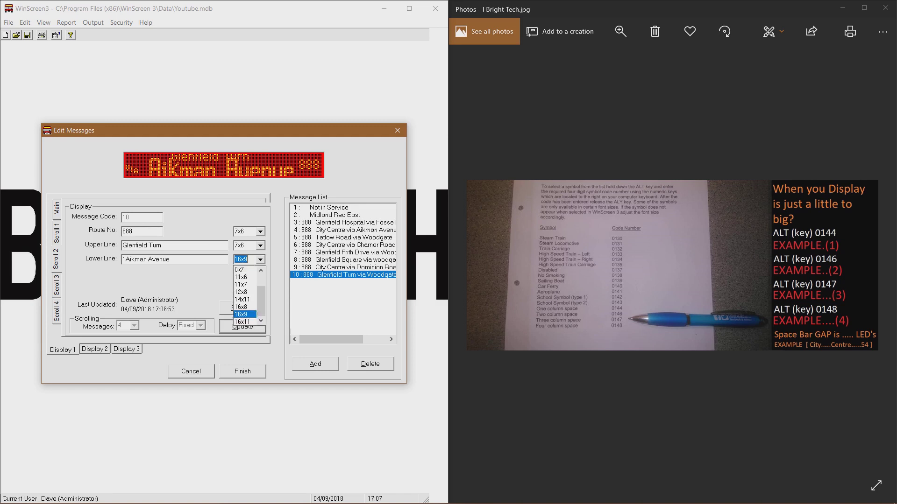
{"action": "key", "text": "Up"}
{"action": "key", "text": "Return"}
{"action": "key", "text": "shift+Tab"}
{"action": "key", "text": "alt+Down"}
{"action": "key", "text": "Down"}
{"action": "key", "text": "Down"}
{"action": "key", "text": "Return"}
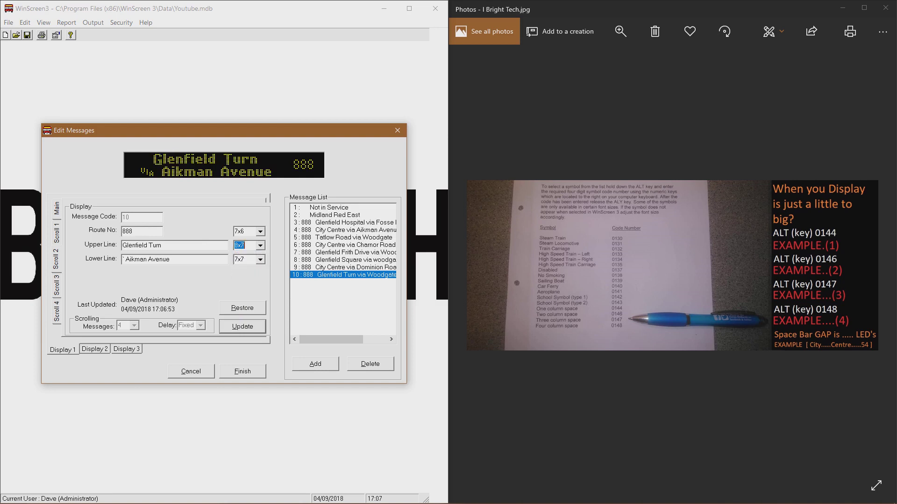
- Set the font size of Scroll 2's route number to 16x9 and update the message
{"action": "key", "text": "shift+Tab"}
{"action": "key", "text": "alt+Down"}
{"action": "key", "text": "Down"}
{"action": "key", "text": "Down"}
{"action": "key", "text": "Down"}
{"action": "key", "text": "Down"}
{"action": "key", "text": "Down"}
{"action": "key", "text": "Down"}
{"action": "key", "text": "Down"}
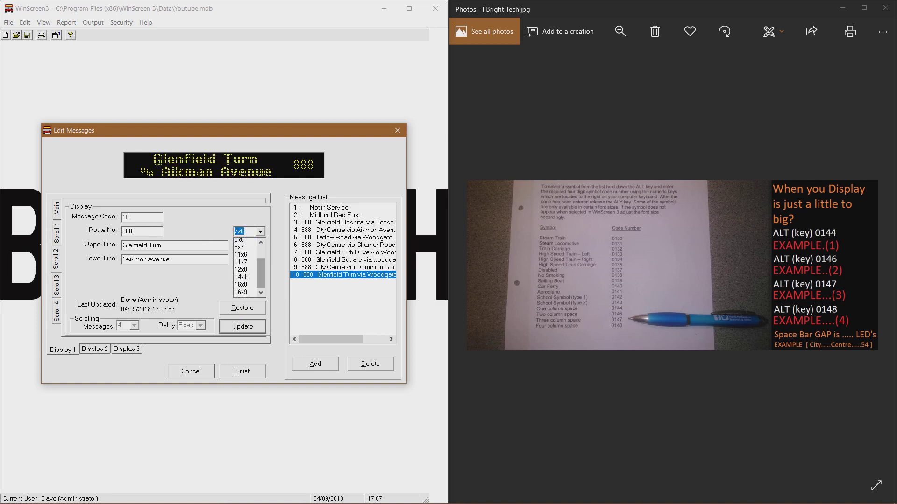
{"action": "key", "text": "Return"}
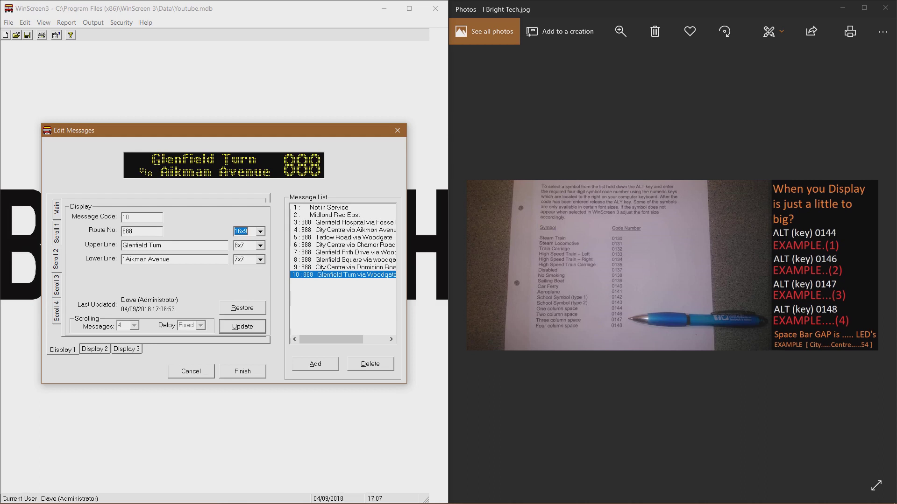
{"action": "key", "text": "alt+u"}
- Fill Scroll 3 with route number 888, the copied upper line "Glenfield Turn", and lower line "` Charnor Road"
{"action": "key", "text": "Down"}
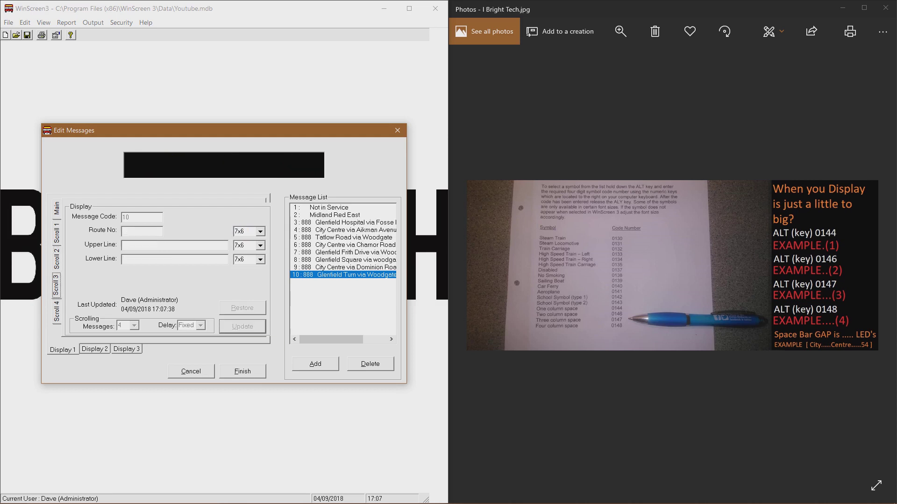
{"action": "key", "text": "Tab"}
{"action": "type", "text": "888"}
{"action": "right_click", "coordinate": [157, 246]}
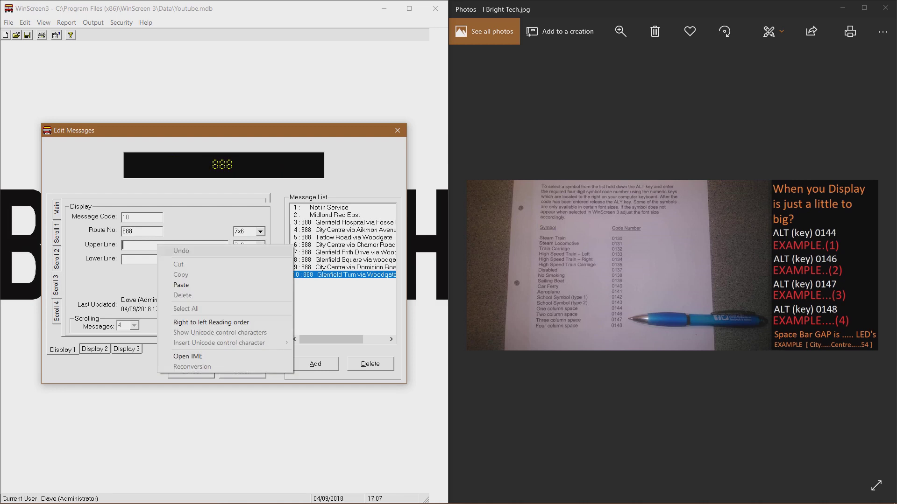
{"action": "left_click", "coordinate": [181, 285]}
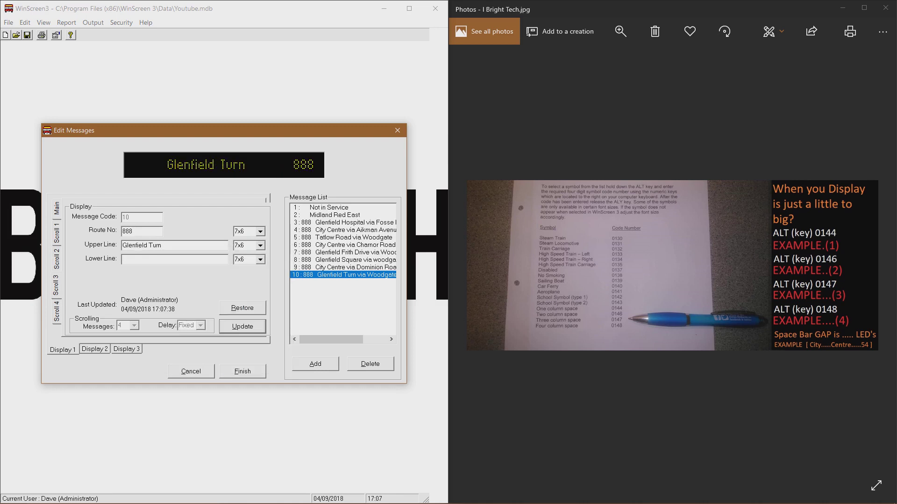
{"action": "type", "text": "‘"}
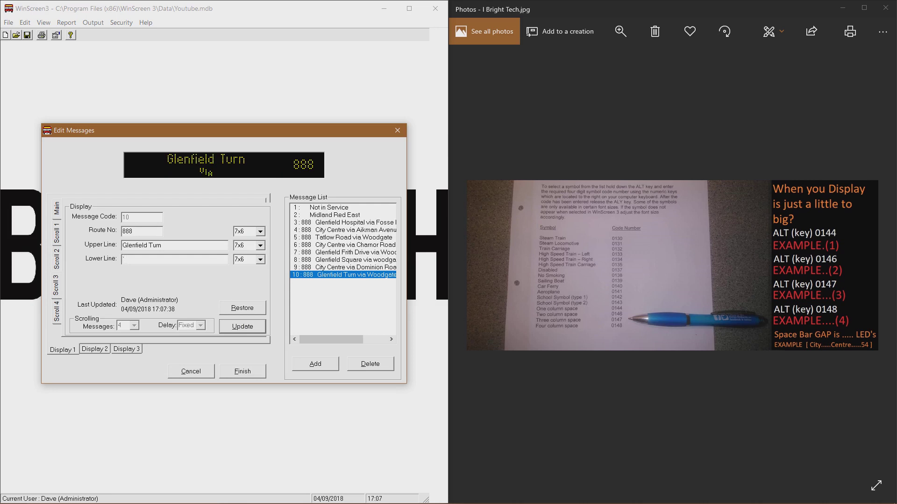
{"action": "key", "text": "BackSpace"}
{"action": "type", "text": "‘ Charnor Road"}
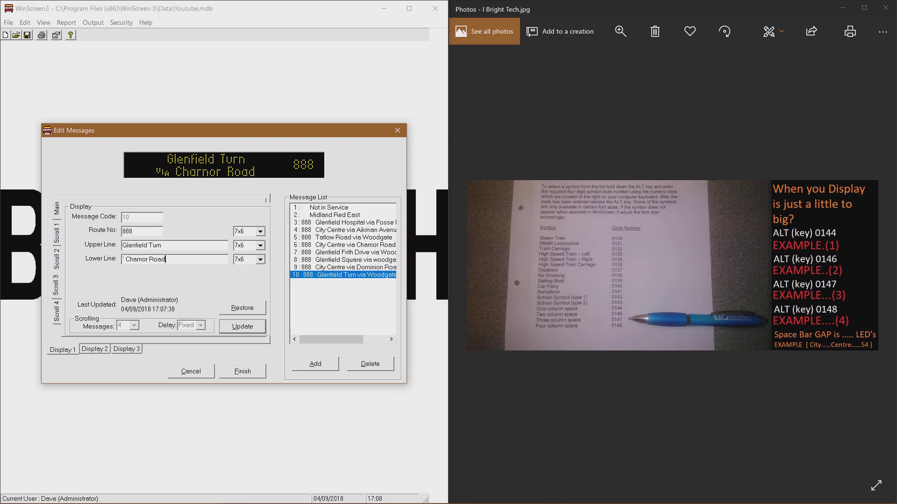
- Set Scroll 3's font sizes to 16x9 for the route number, 8x7 for the upper line and 7x7 for the lower line, and update the message
{"action": "left_click", "coordinate": [260, 232]}
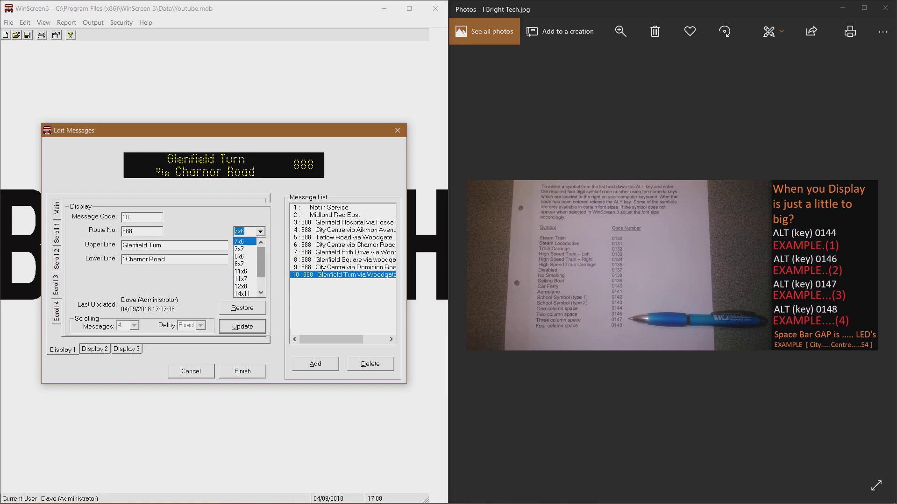
{"action": "scroll", "coordinate": [249, 268], "scroll_direction": "down", "scroll_amount": 2}
{"action": "left_click", "coordinate": [242, 286]}
{"action": "left_click", "coordinate": [260, 245]}
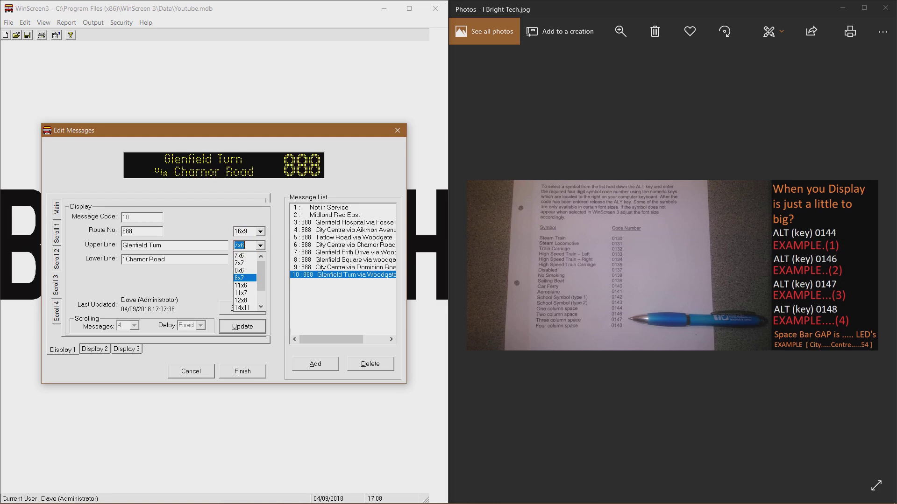
{"action": "left_click", "coordinate": [245, 277]}
{"action": "left_click", "coordinate": [261, 260]}
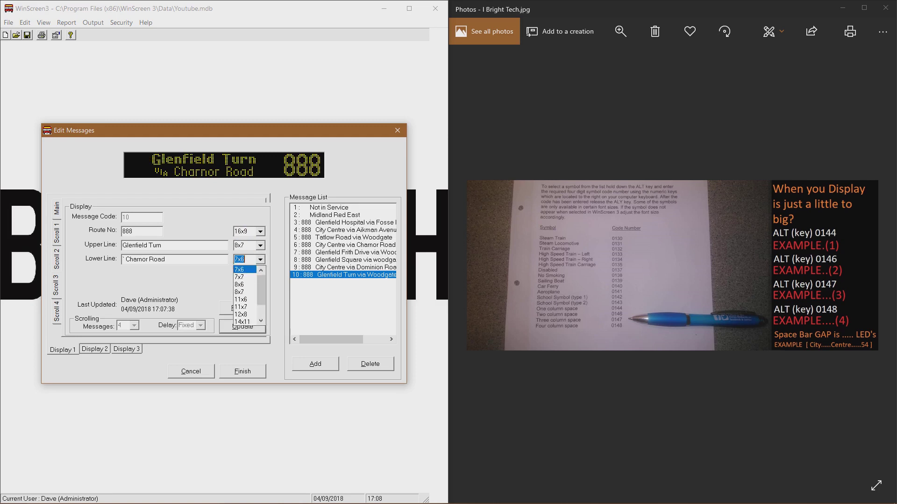
{"action": "left_click", "coordinate": [244, 274]}
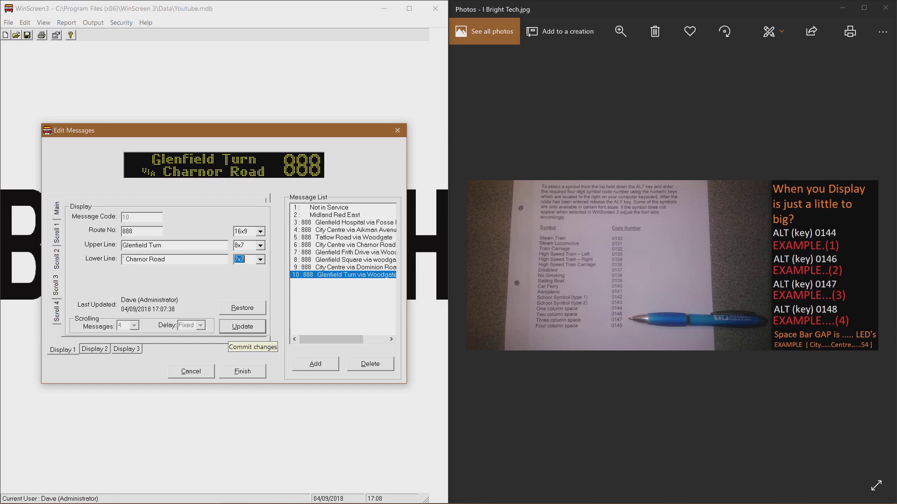
{"action": "left_click", "coordinate": [238, 327]}
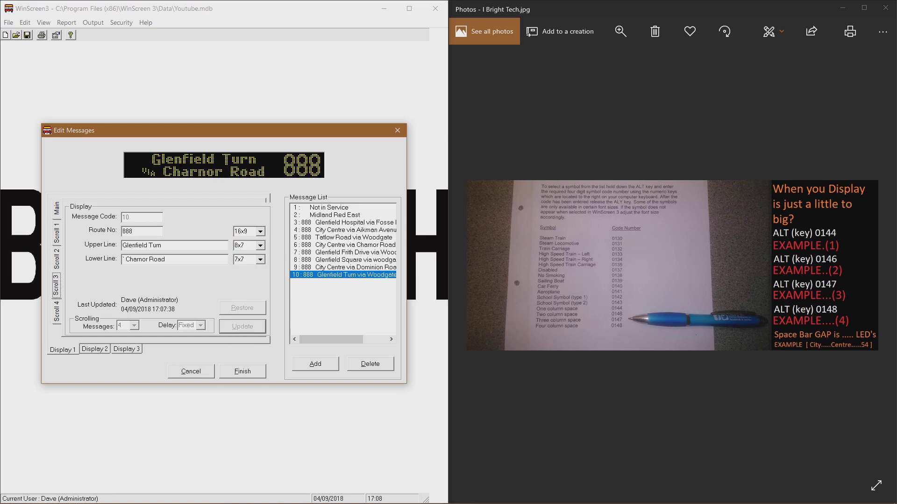
- Fill Scroll 4 with route number 888, the copied upper line "Glenfield Turn", and lower line "& Station Road"
{"action": "left_click", "coordinate": [57, 311]}
{"action": "left_click", "coordinate": [141, 231]}
{"action": "type", "text": "888"}
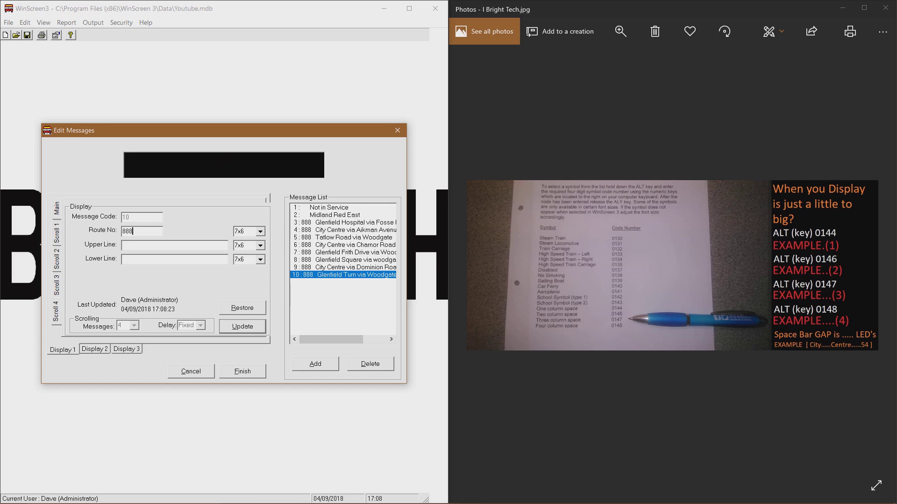
{"action": "right_click", "coordinate": [138, 246]}
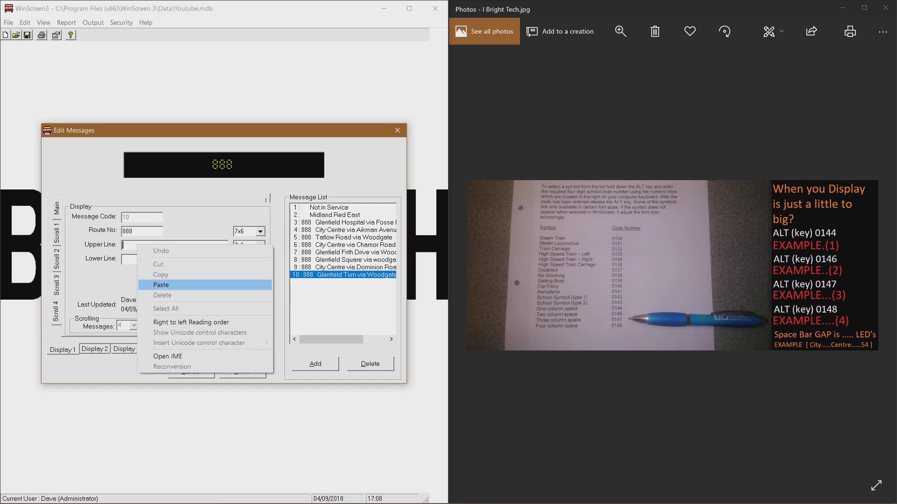
{"action": "left_click", "coordinate": [161, 285]}
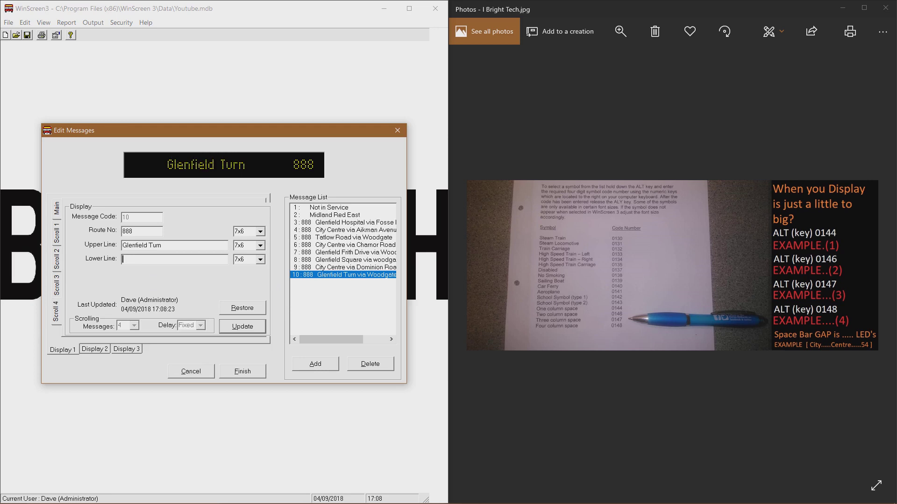
{"action": "type", "text": "& "}
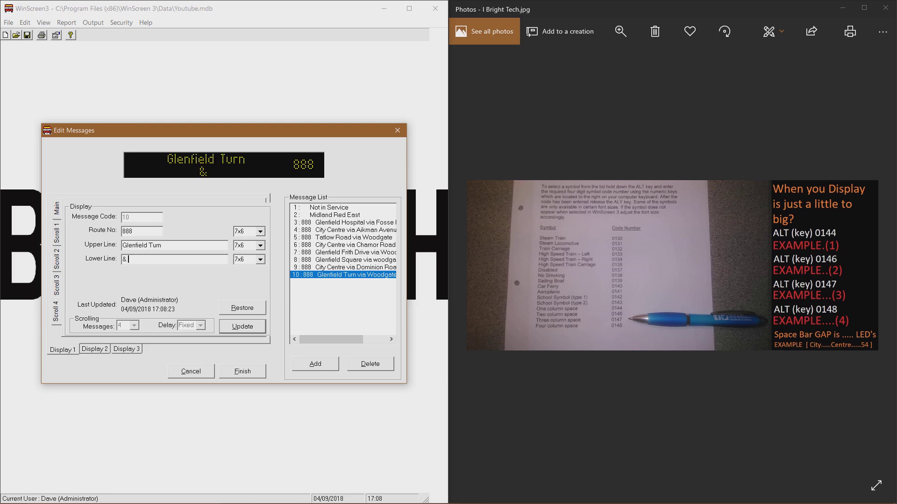
{"action": "type", "text": "Station Road"}
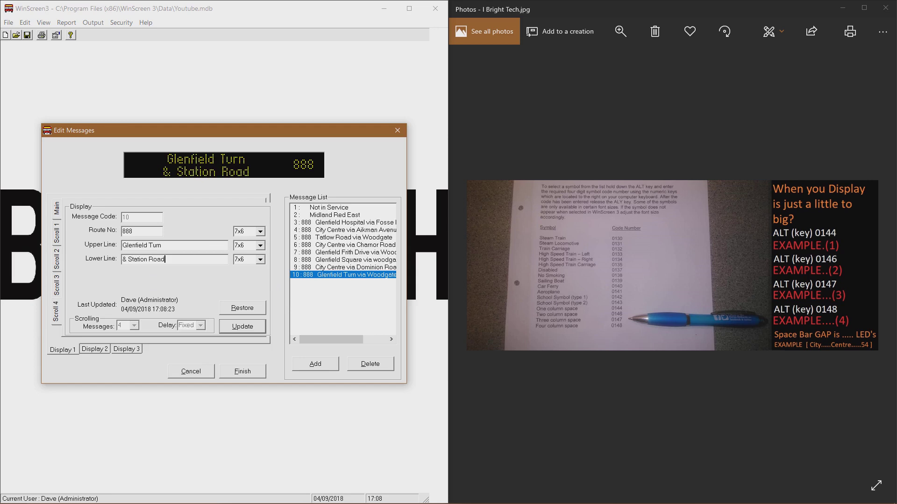
- Set Scroll 4's route number to font size 16x9, upper line to 8x7 and lower line to 7x7, and update the message
{"action": "left_click", "coordinate": [260, 231]}
{"action": "left_click_drag", "start_coordinate": [261, 262], "coordinate": [261, 277]}
{"action": "left_click", "coordinate": [243, 286]}
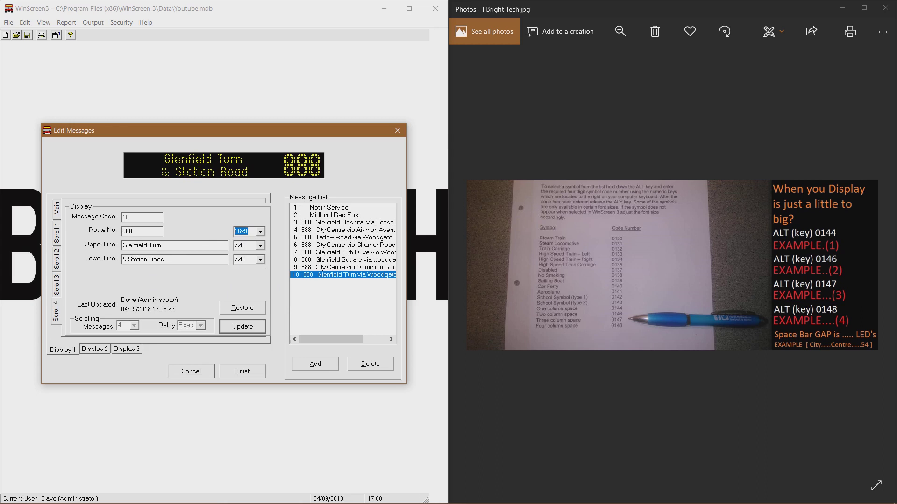
{"action": "left_click", "coordinate": [260, 246]}
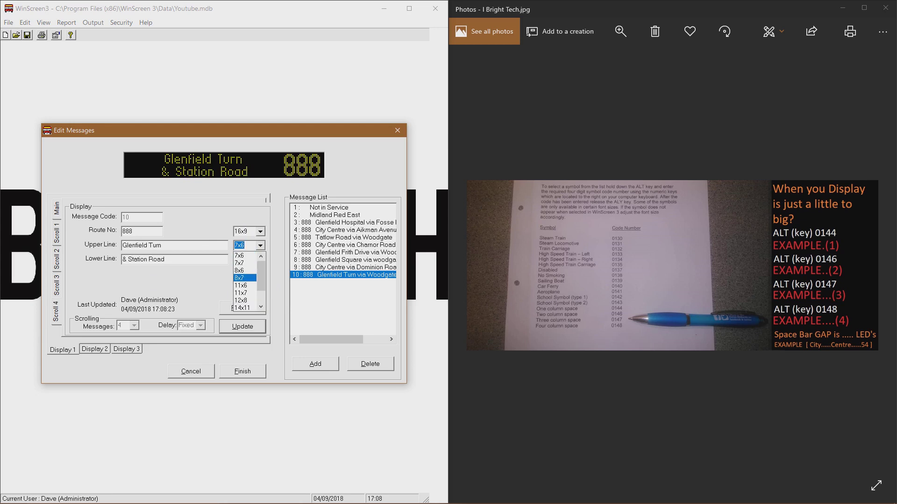
{"action": "left_click", "coordinate": [243, 259]}
{"action": "left_click", "coordinate": [261, 260]}
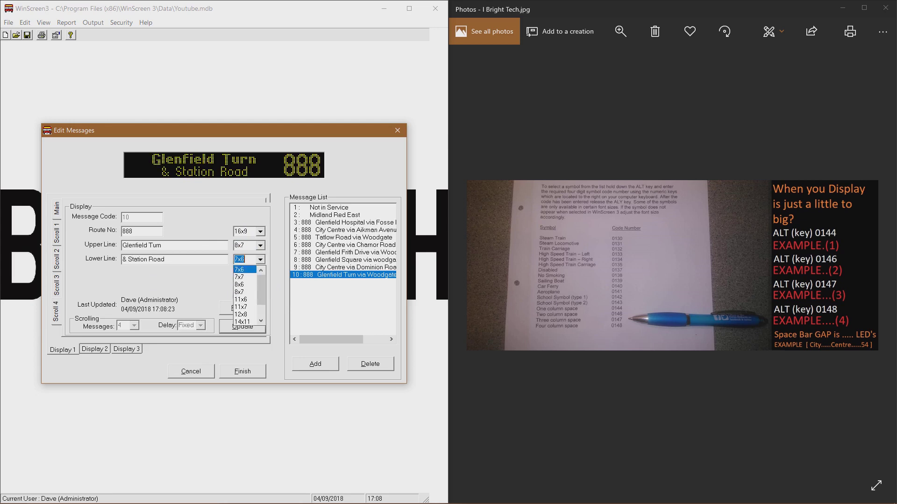
{"action": "key", "text": "Down"}
{"action": "key", "text": "Return"}
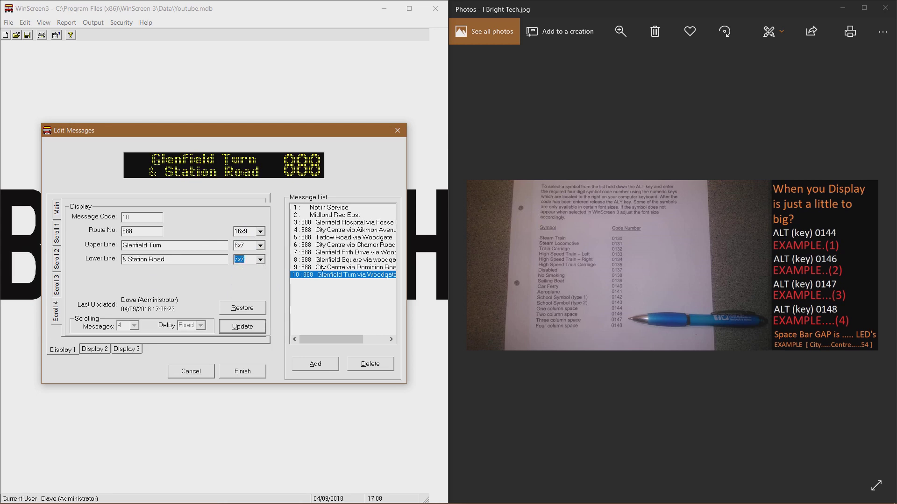
{"action": "key", "text": "Return"}
- Review Display 1's main message and its scroll pages one after another
{"action": "key", "text": "ctrl+Tab"}
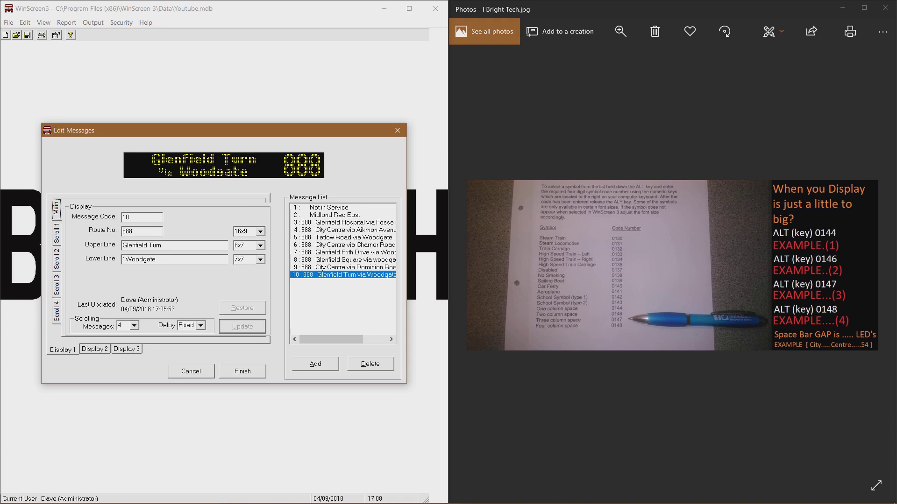
{"action": "key", "text": "ctrl+Tab"}
{"action": "key", "text": "ctrl+Tab"}
{"action": "key", "text": "ctrl+Tab"}
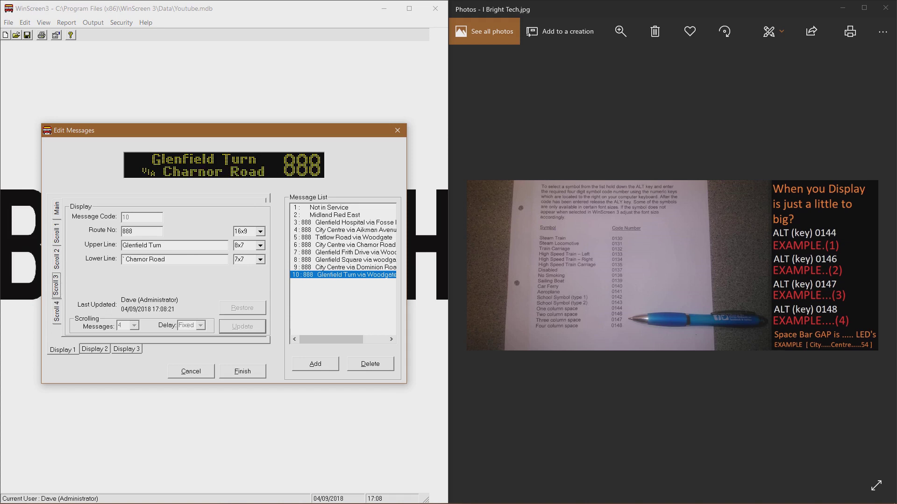
{"action": "key", "text": "ctrl+Tab"}
{"action": "key", "text": "ctrl+Tab"}
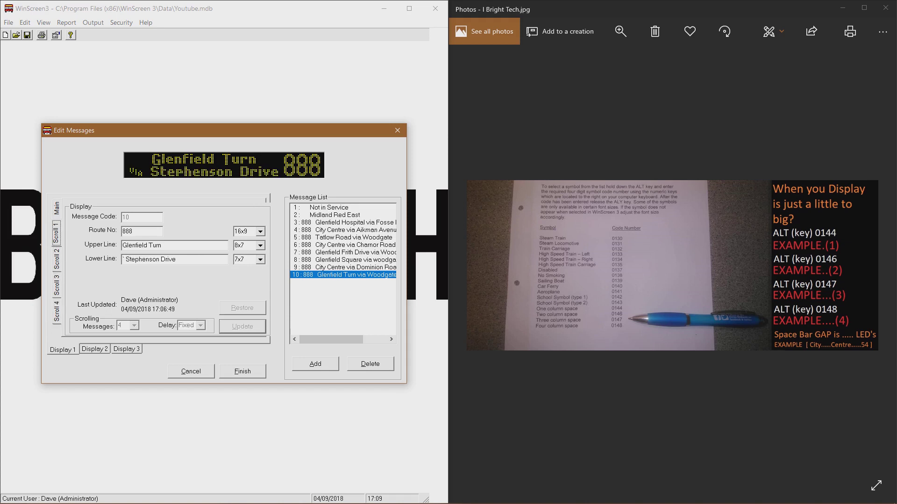
- Fill Display 2's main message with route number 888 and the copied upper line "Glenfield Turn"
{"action": "left_click", "coordinate": [95, 350]}
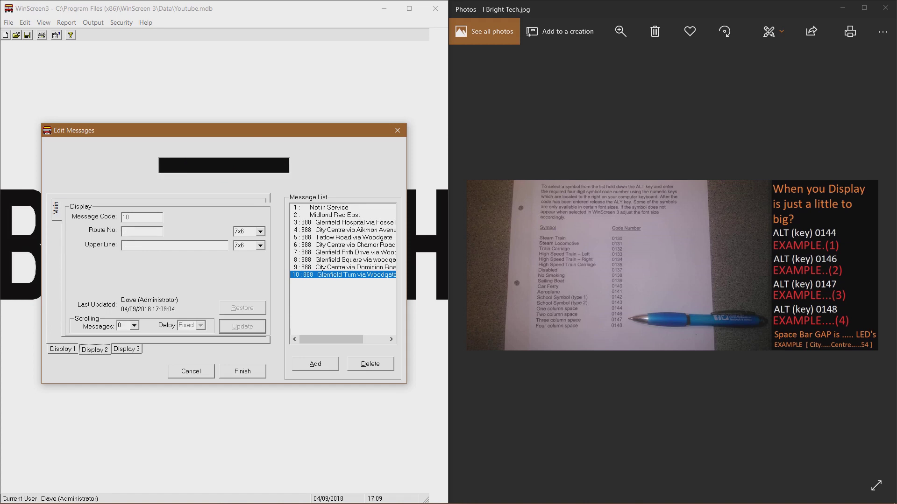
{"action": "left_click", "coordinate": [135, 231]}
{"action": "type", "text": "888"}
{"action": "right_click", "coordinate": [155, 243]}
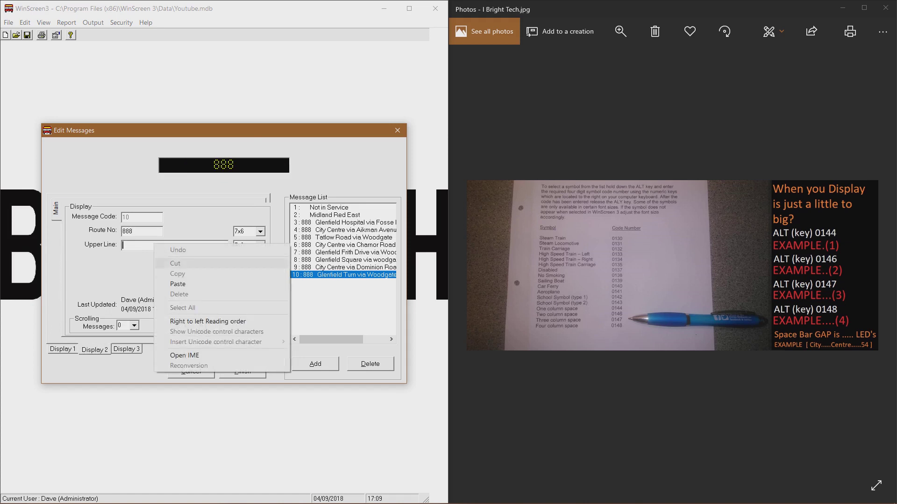
{"action": "left_click", "coordinate": [177, 285]}
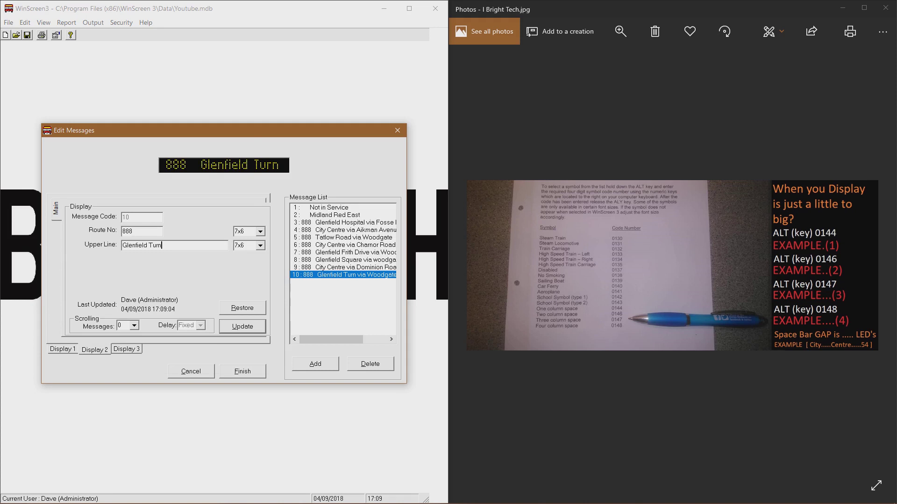
- Set the font sizes of Display 2's route number and upper line to 8x7
{"action": "left_click", "coordinate": [260, 231]}
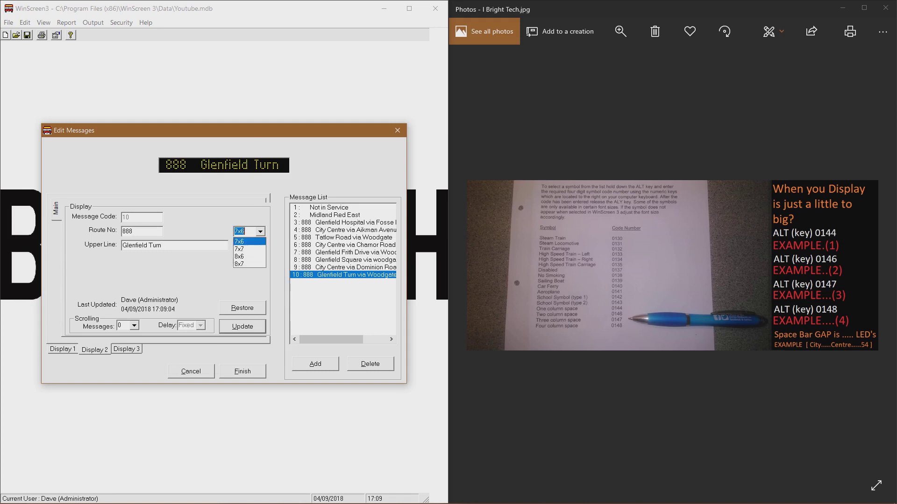
{"action": "key", "text": "Down"}
{"action": "key", "text": "Down"}
{"action": "key", "text": "Return"}
{"action": "key", "text": "Tab"}
{"action": "key", "text": "alt+Down"}
{"action": "key", "text": "Down"}
{"action": "key", "text": "Down"}
{"action": "key", "text": "Down"}
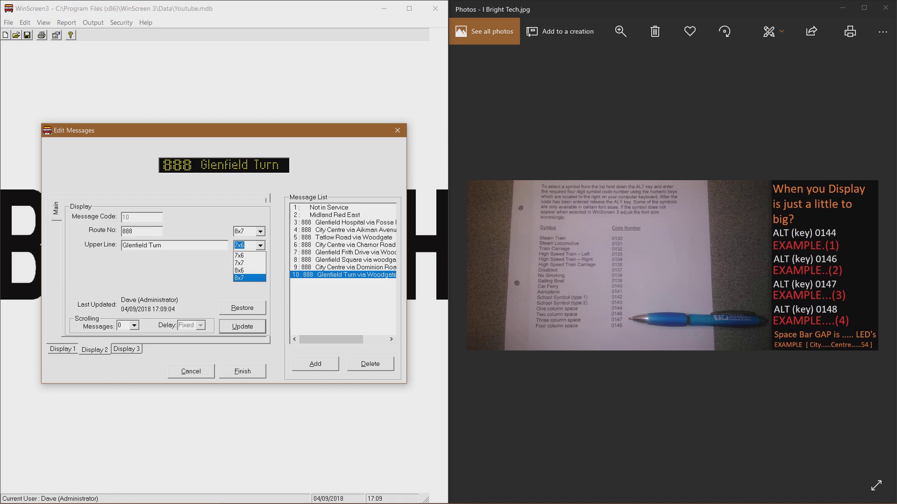
{"action": "key", "text": "Return"}
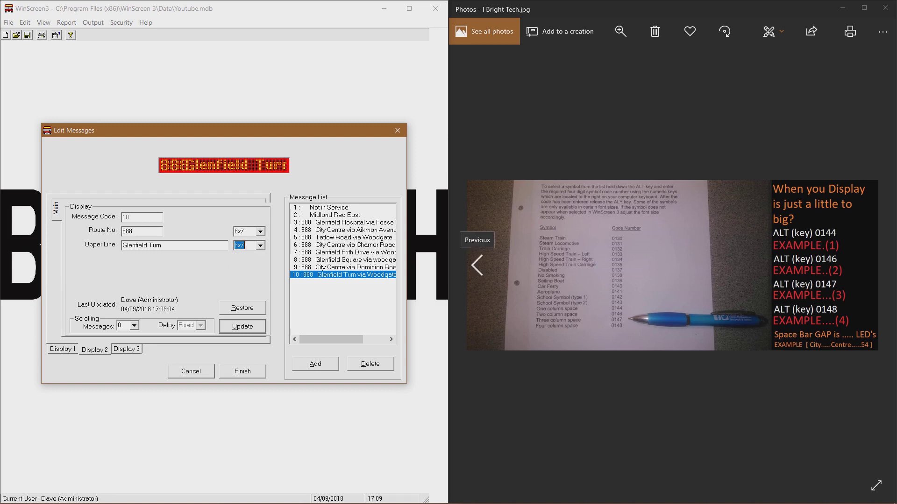
- Bring up the H Bright Tech.jpg reference photo and set the font size of Display 2's upper line to 8x6
{"action": "left_click", "coordinate": [477, 265]}
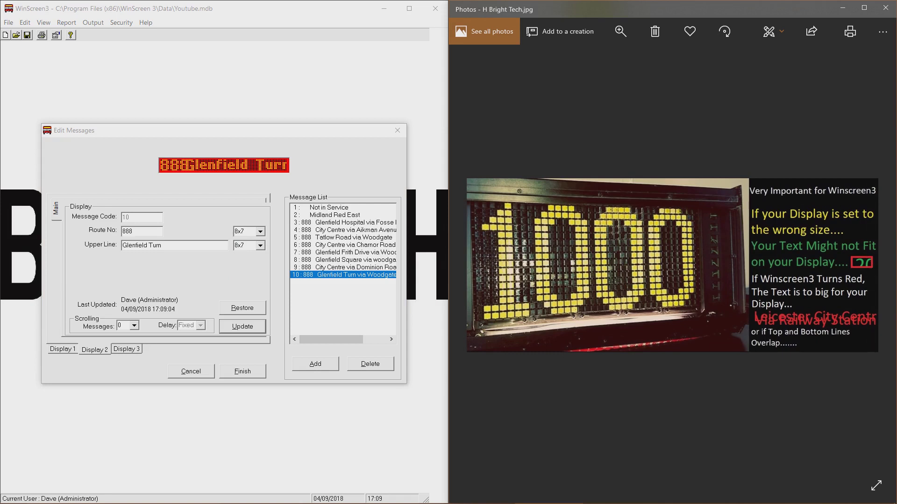
{"action": "left_click", "coordinate": [239, 245]}
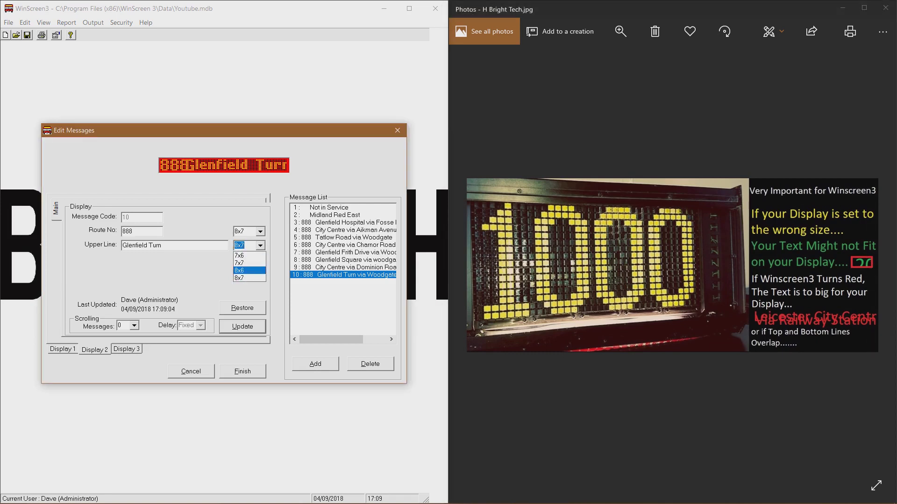
{"action": "left_click", "coordinate": [243, 270]}
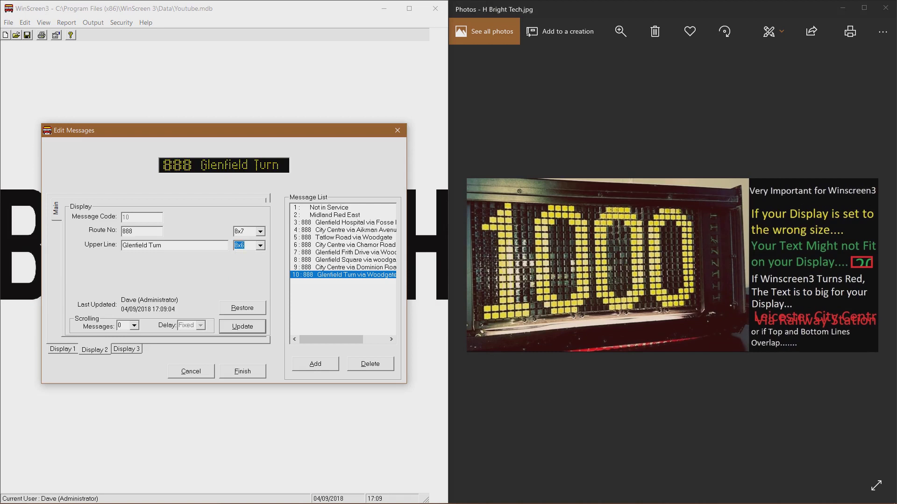
- Try a narrower gap between "Glenfield" and "Turn" in Display 2's upper line at font size 8x7, and return the size to 8x6
{"action": "left_click", "coordinate": [152, 245]}
{"action": "key", "text": "BackSpace"}
{"action": "left_click", "coordinate": [261, 246]}
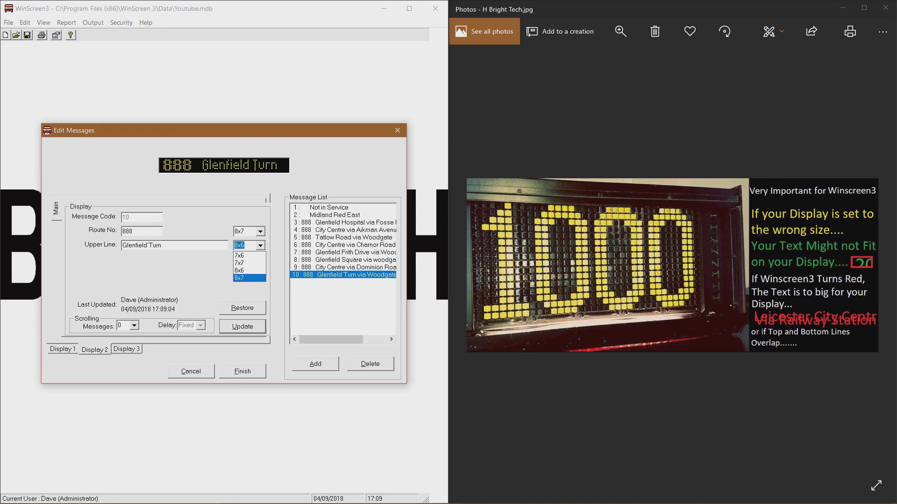
{"action": "left_click", "coordinate": [249, 278]}
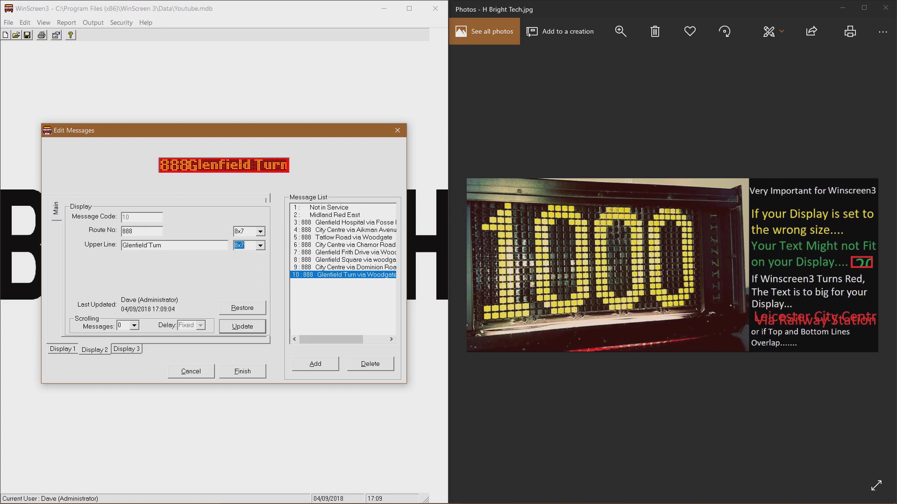
{"action": "left_click", "coordinate": [261, 245]}
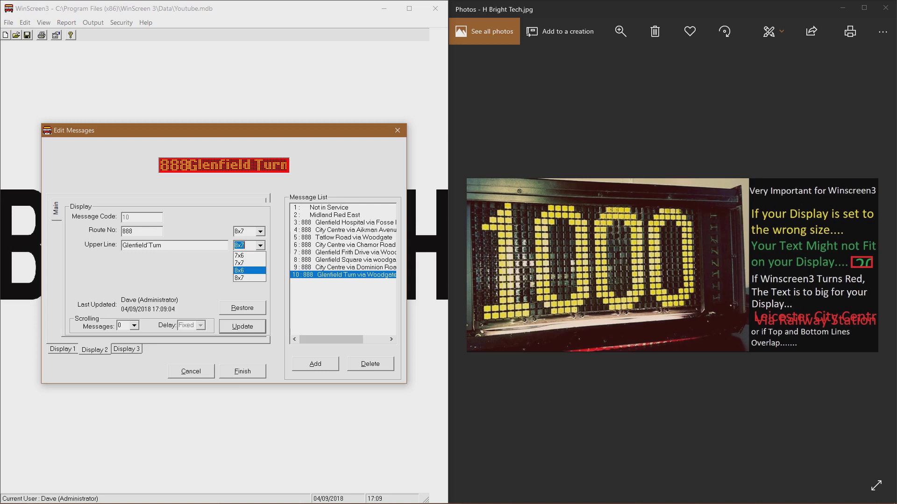
{"action": "left_click", "coordinate": [250, 271]}
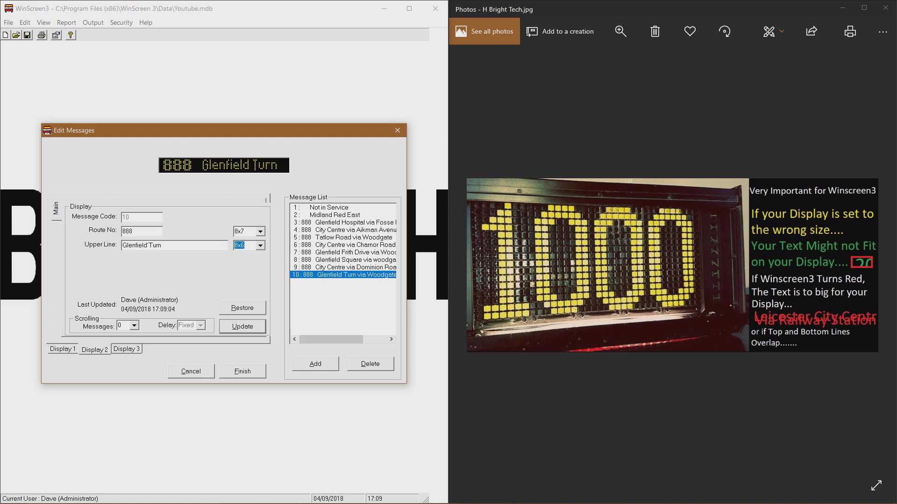
- Restore the normal space between "Glenfield" and "Turn" in Display 2's upper line and update the message
{"action": "left_click", "coordinate": [148, 245]}
{"action": "key", "text": "BackSpace"}
{"action": "key", "text": "Return"}
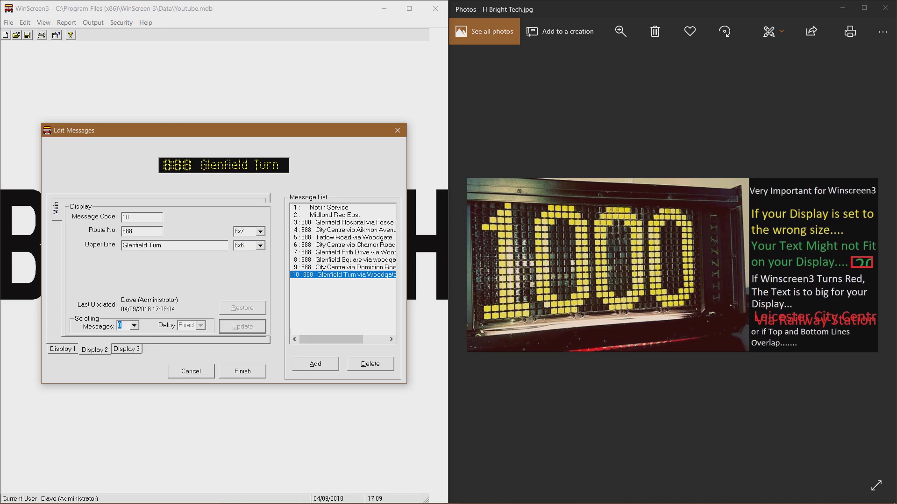
- Enter route number 888 for message 10 on Display 3
{"action": "left_click", "coordinate": [126, 349]}
{"action": "left_click", "coordinate": [142, 232]}
{"action": "type", "text": "888"}
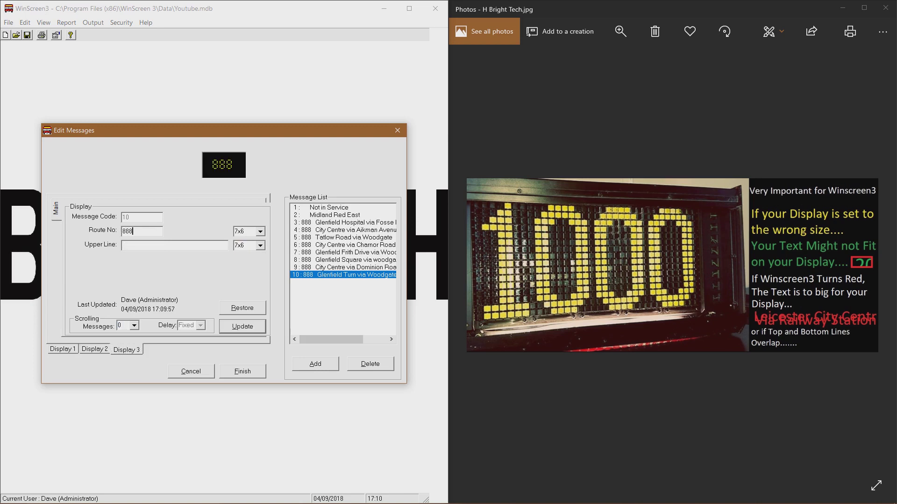
- Try font size 8x7 for Display 3's route number
{"action": "left_click", "coordinate": [260, 232]}
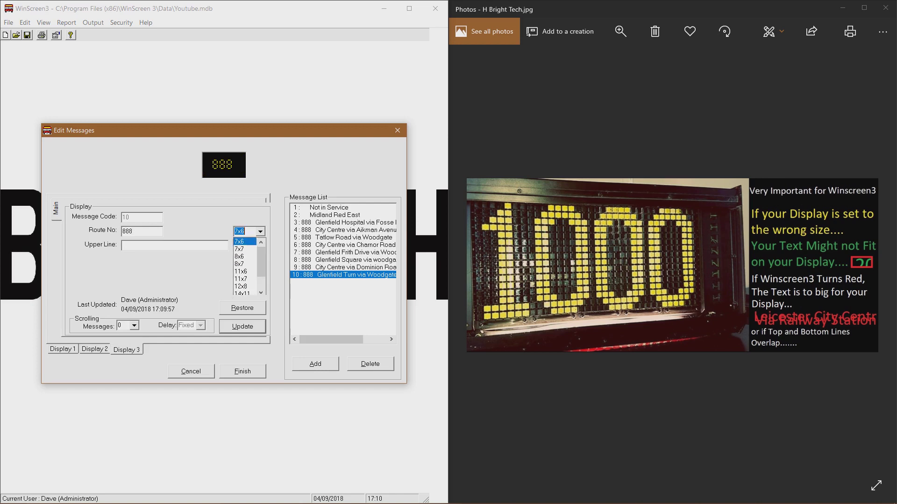
{"action": "key", "text": "Up"}
{"action": "key", "text": "Up"}
{"action": "key", "text": "Up"}
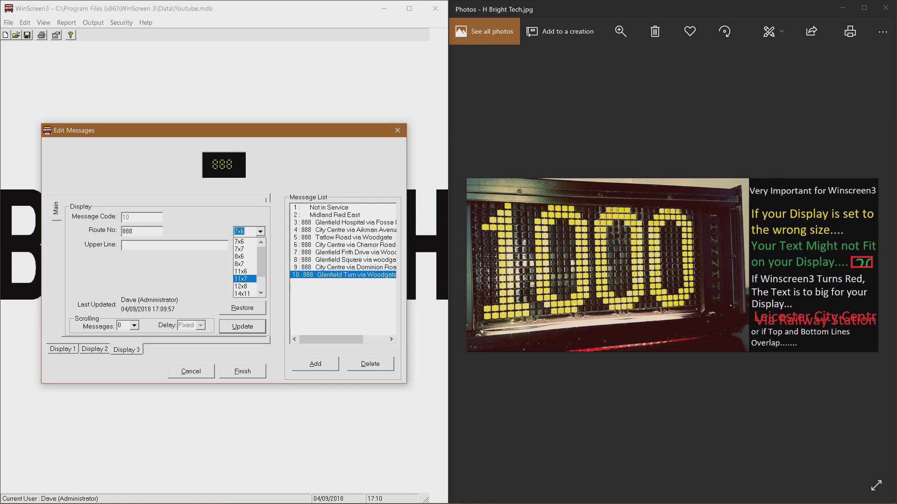
{"action": "key", "text": "Return"}
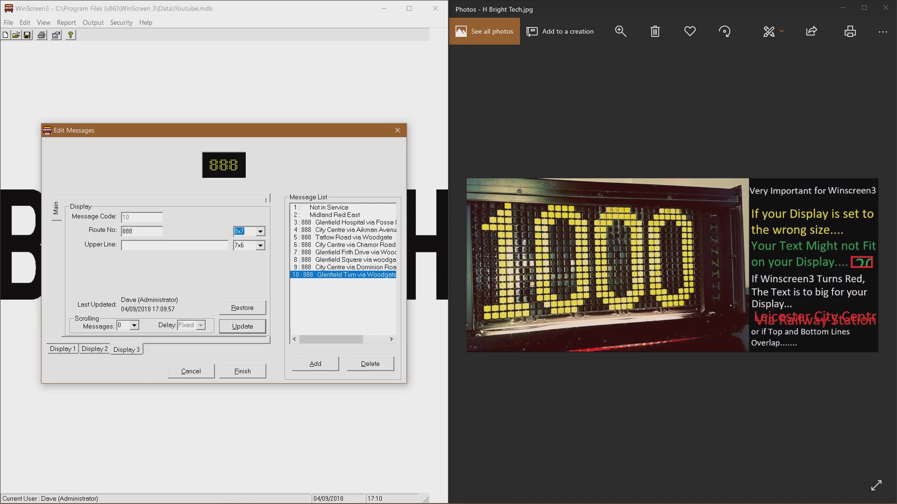
- Set Display 3's route number to font size 16x9, update the message and finish editing the messages
{"action": "key", "text": "alt+Down"}
{"action": "key", "text": "Down"}
{"action": "key", "text": "Down"}
{"action": "key", "text": "Down"}
{"action": "key", "text": "Down"}
{"action": "key", "text": "Down"}
{"action": "key", "text": "Down"}
{"action": "key", "text": "Return"}
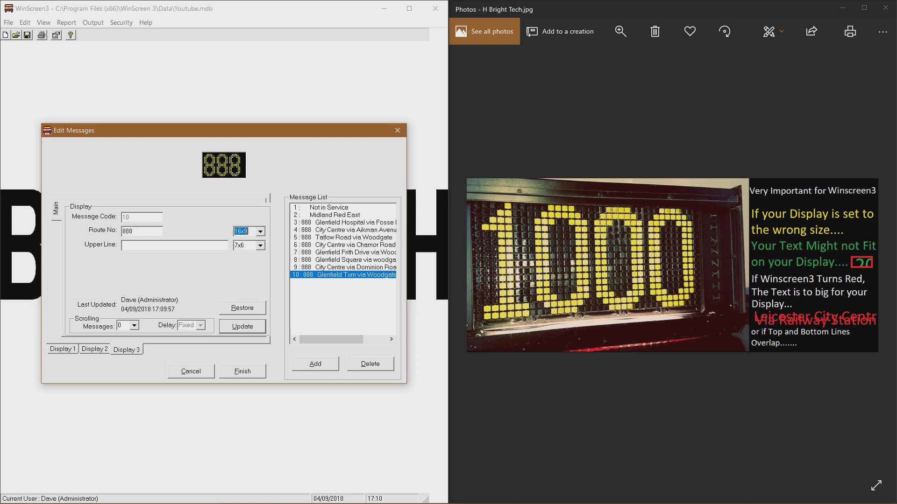
{"action": "left_click", "coordinate": [236, 326]}
{"action": "left_click", "coordinate": [242, 371]}
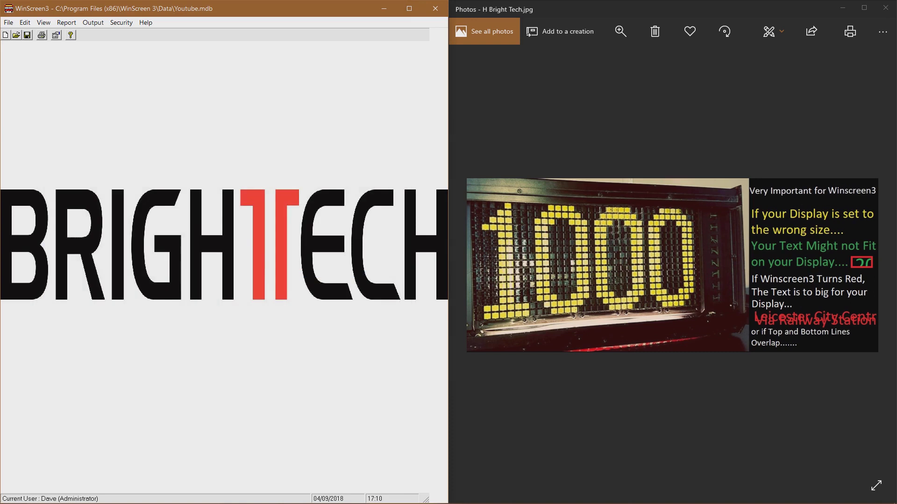
- Browse the programmed messages as they play, starting from message 7, 888 Glenfield Frith Drive via Woodgate
{"action": "left_click", "coordinate": [43, 22]}
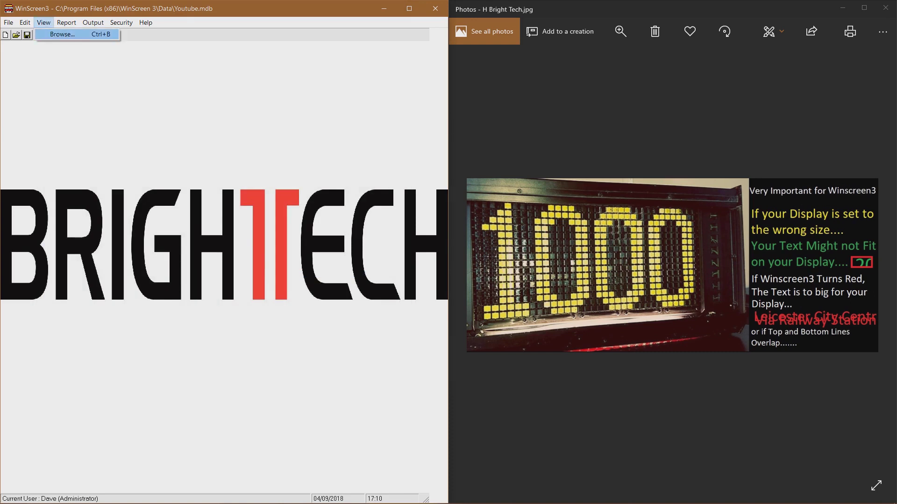
{"action": "key", "text": "Return"}
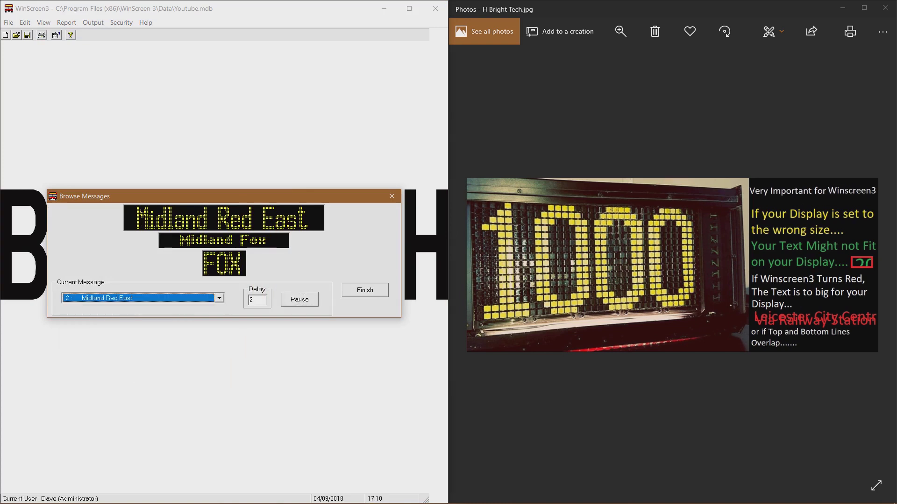
{"action": "left_click", "coordinate": [219, 298]}
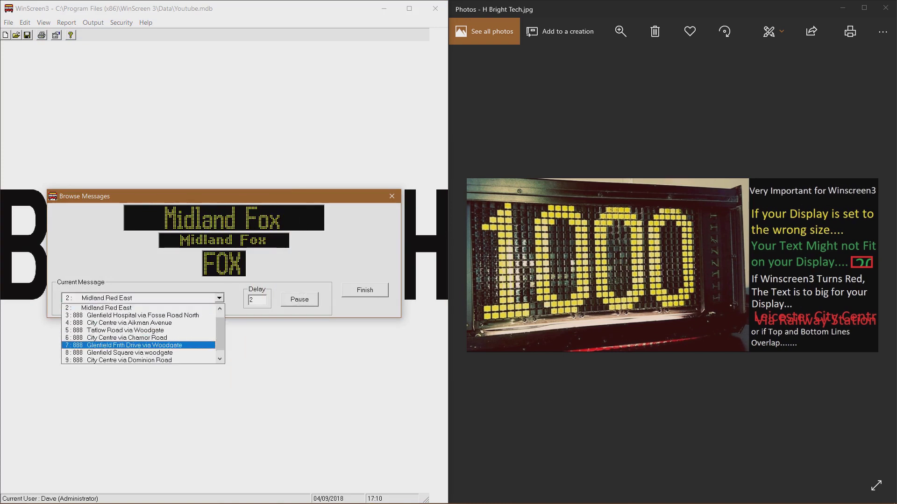
{"action": "key", "text": "Return"}
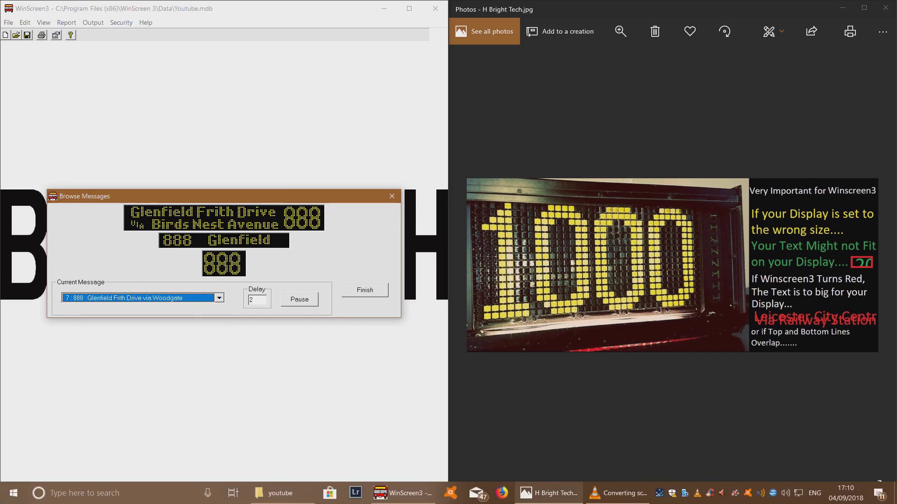
{"action": "mouse_move", "coordinate": [549, 493]}
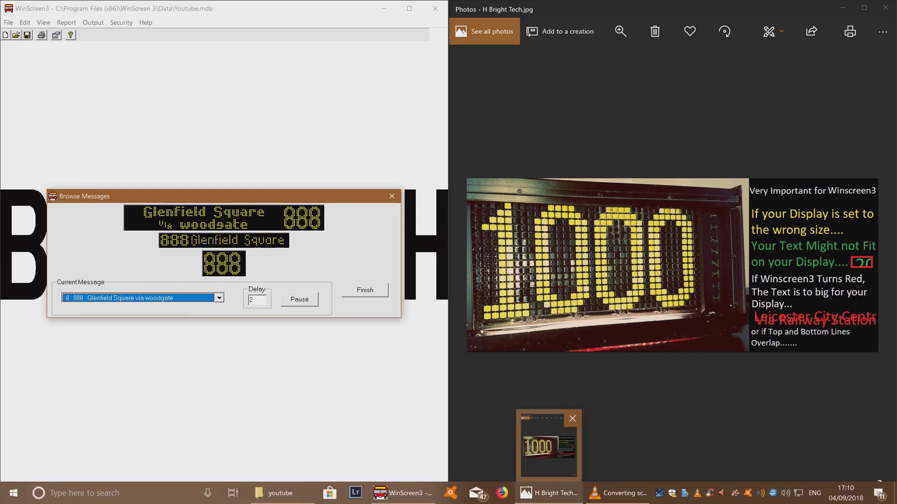